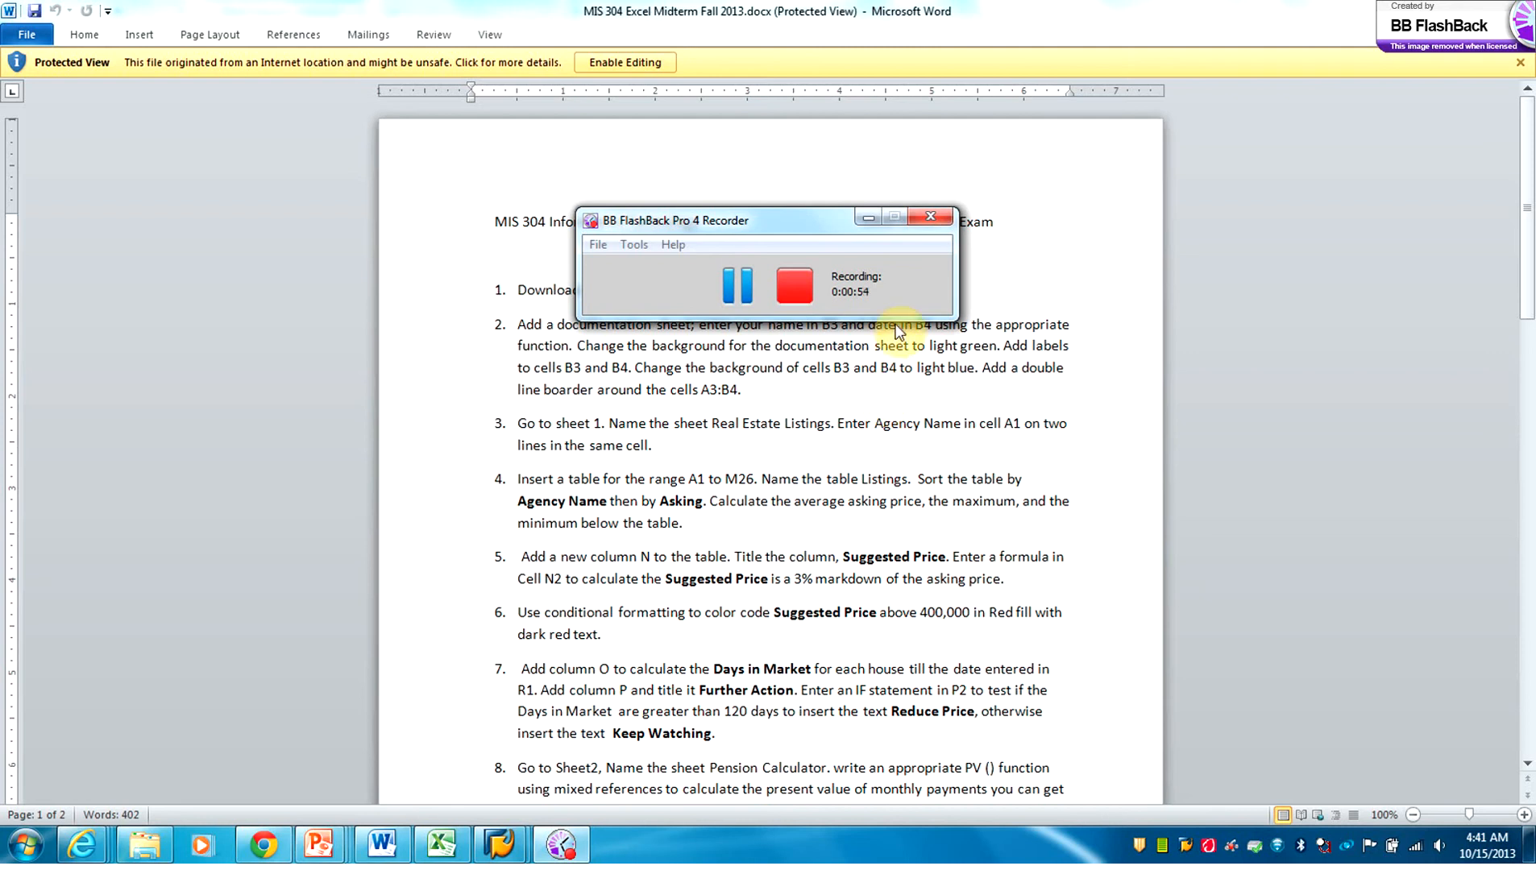
Step: Switch to the exam1(1) workbook in Excel and start saving it under another name, enabling saving for the protected file
{"action": "left_click", "coordinate": [868, 211]}
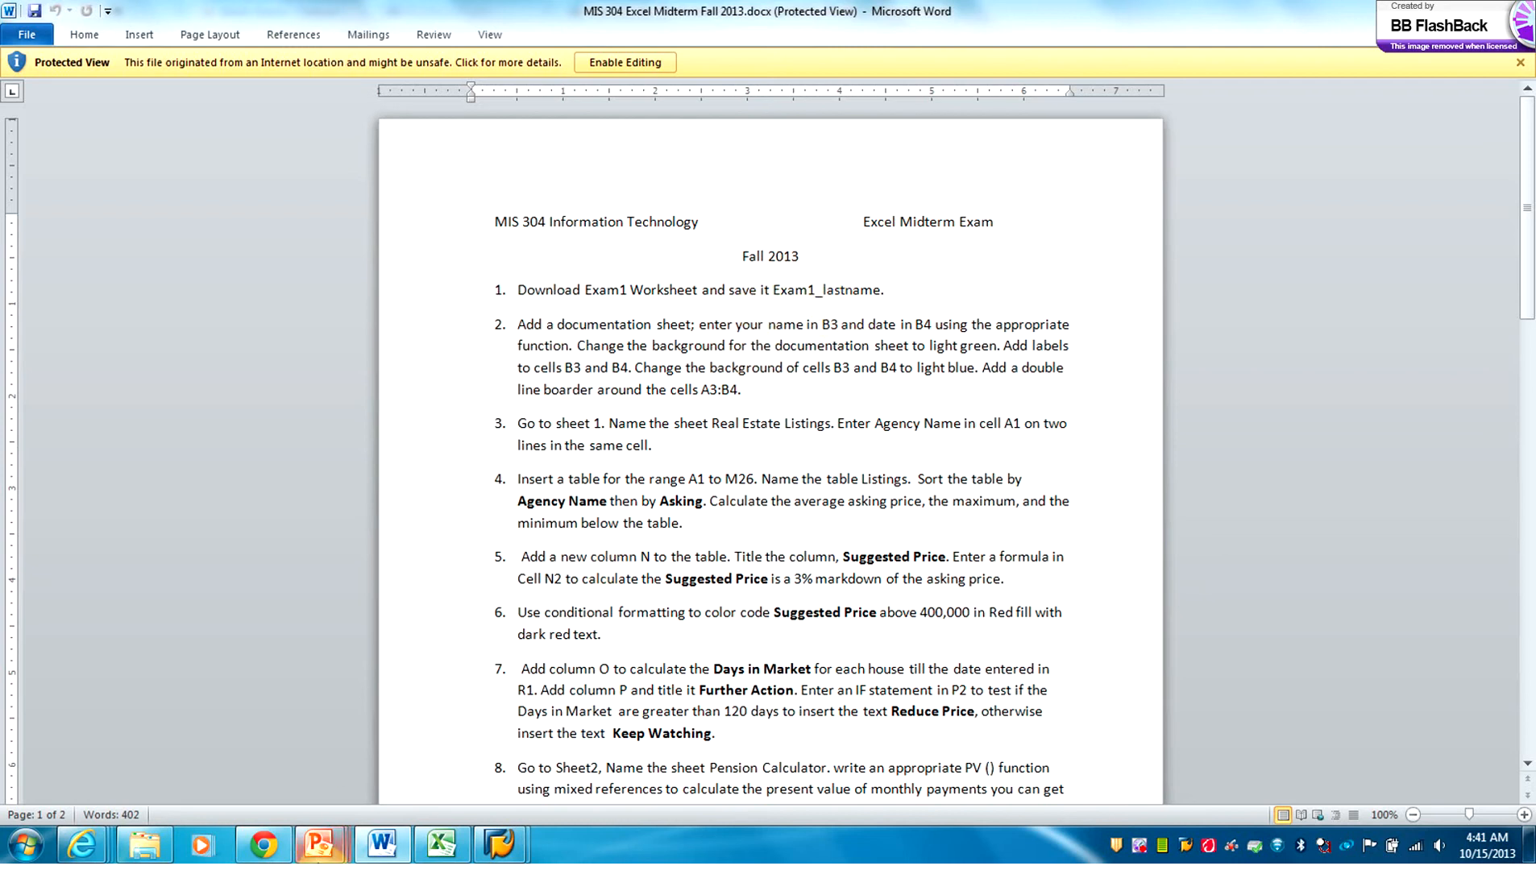
{"action": "left_click", "coordinate": [446, 853]}
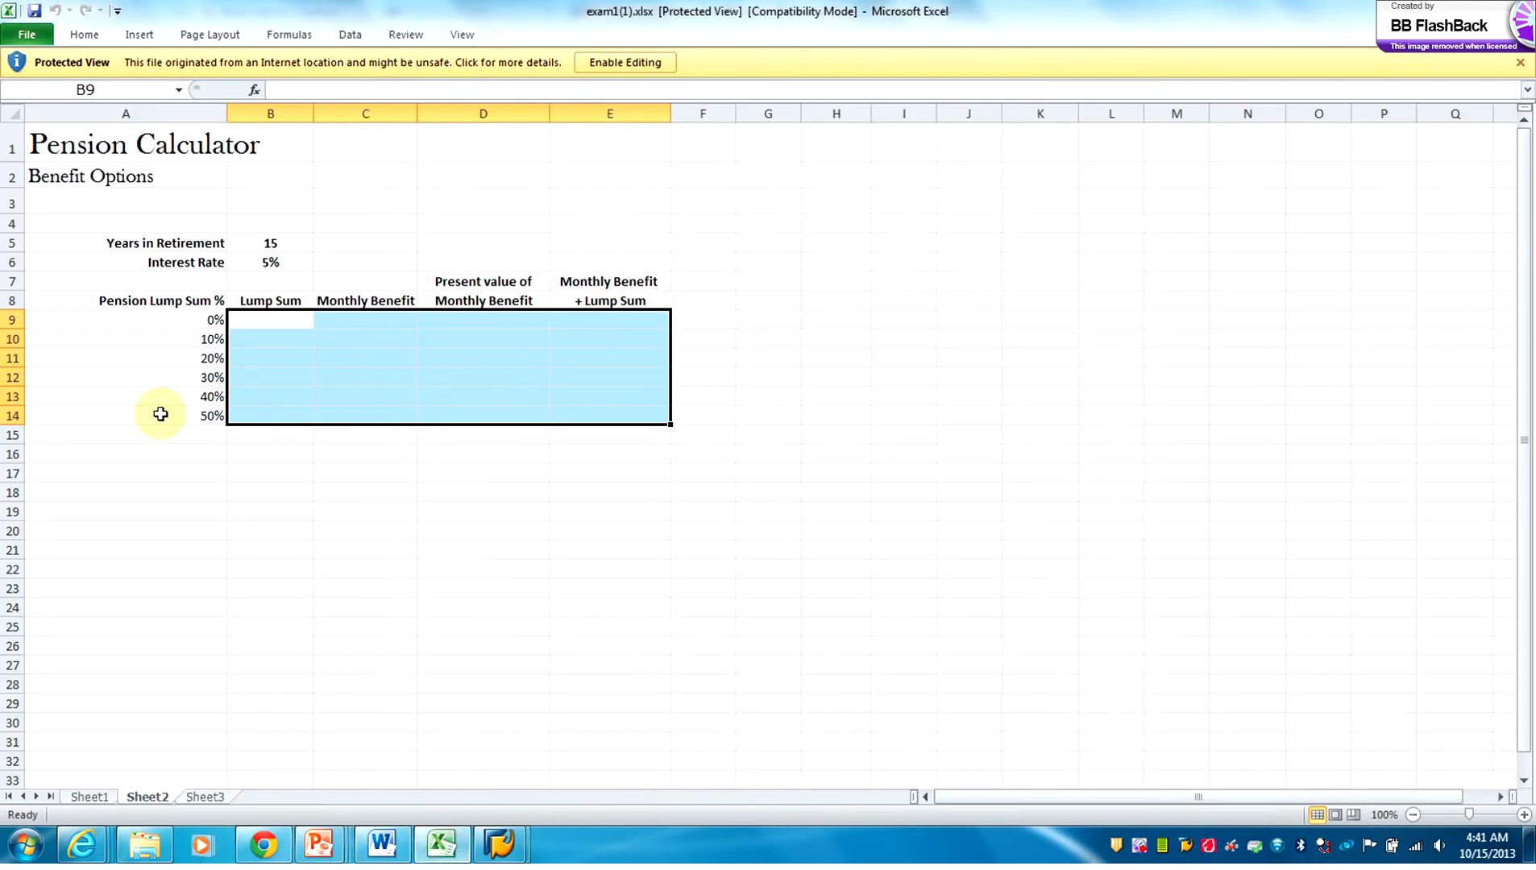
{"action": "left_click", "coordinate": [26, 36]}
{"action": "left_click", "coordinate": [60, 95]}
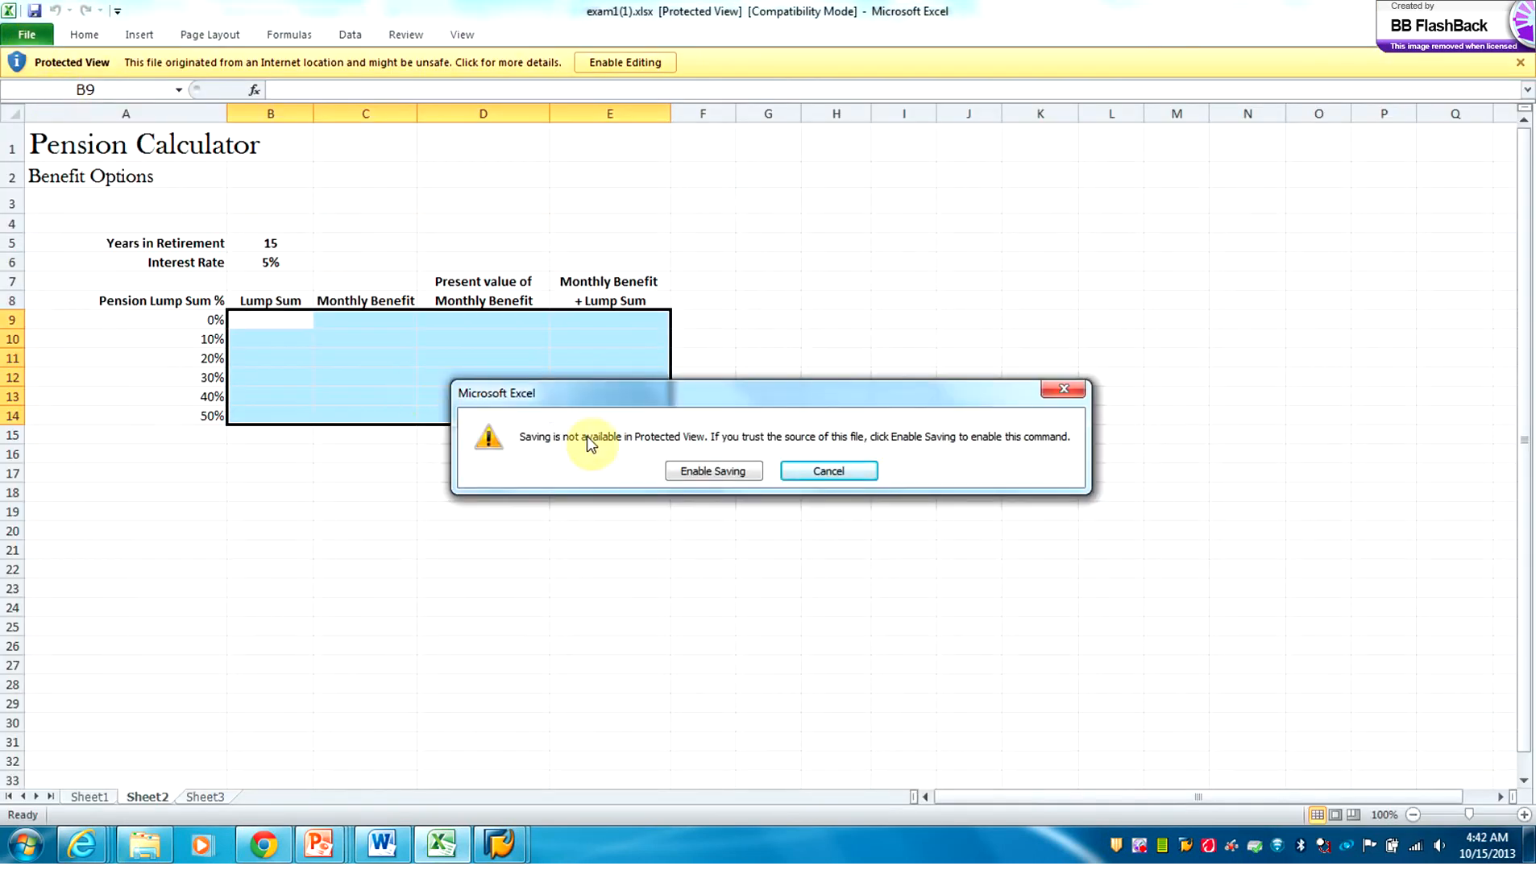
{"action": "left_click", "coordinate": [725, 473]}
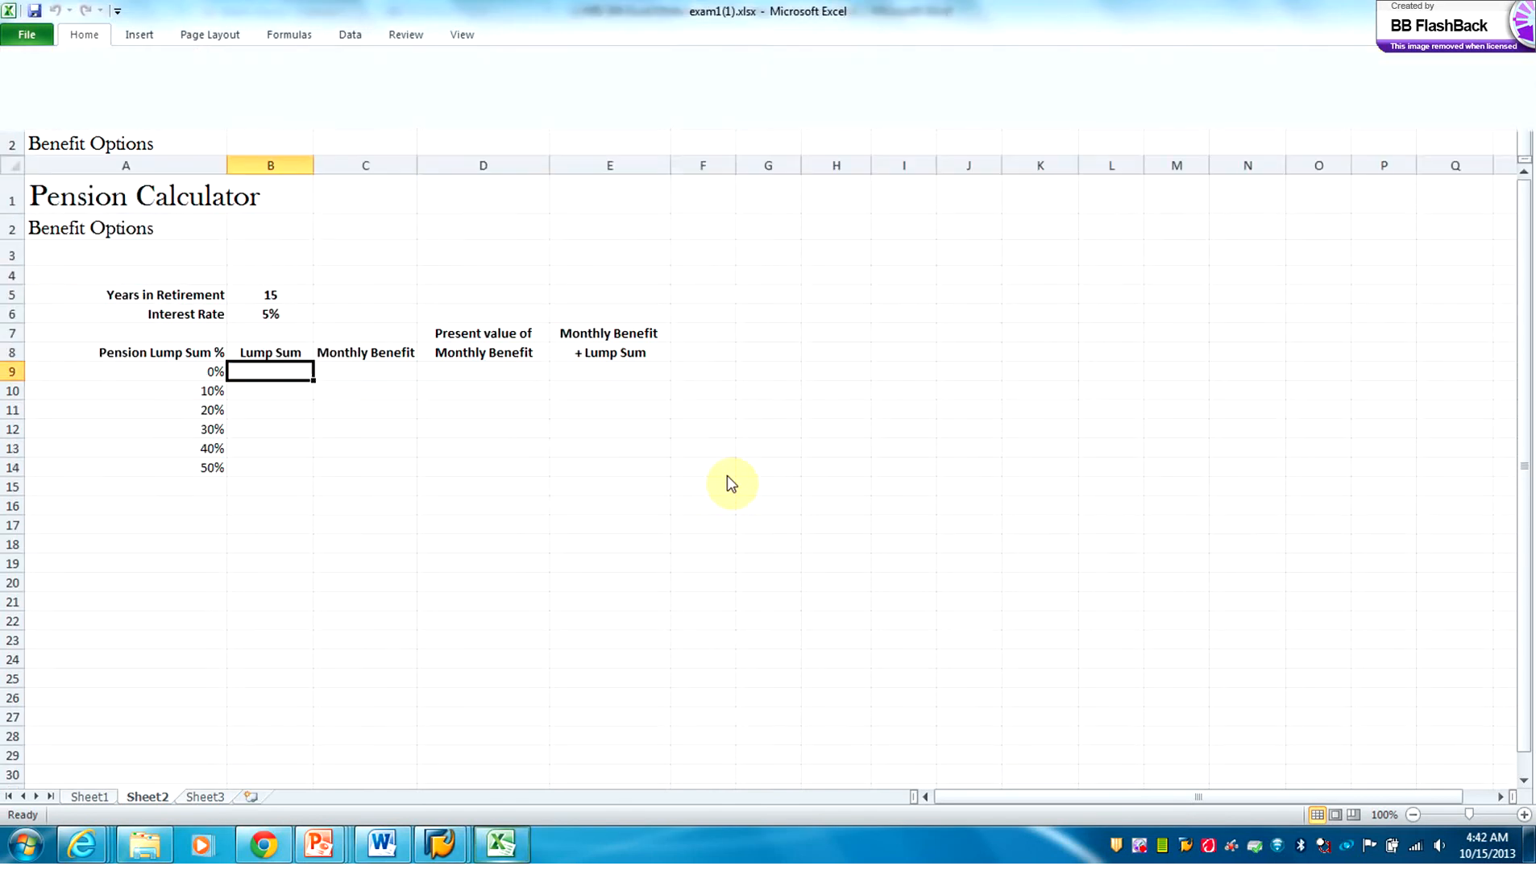
Step: Save the workbook in the Downloads folder with a file name made of exam1_ followed by the student's name
{"action": "left_click", "coordinate": [177, 328]}
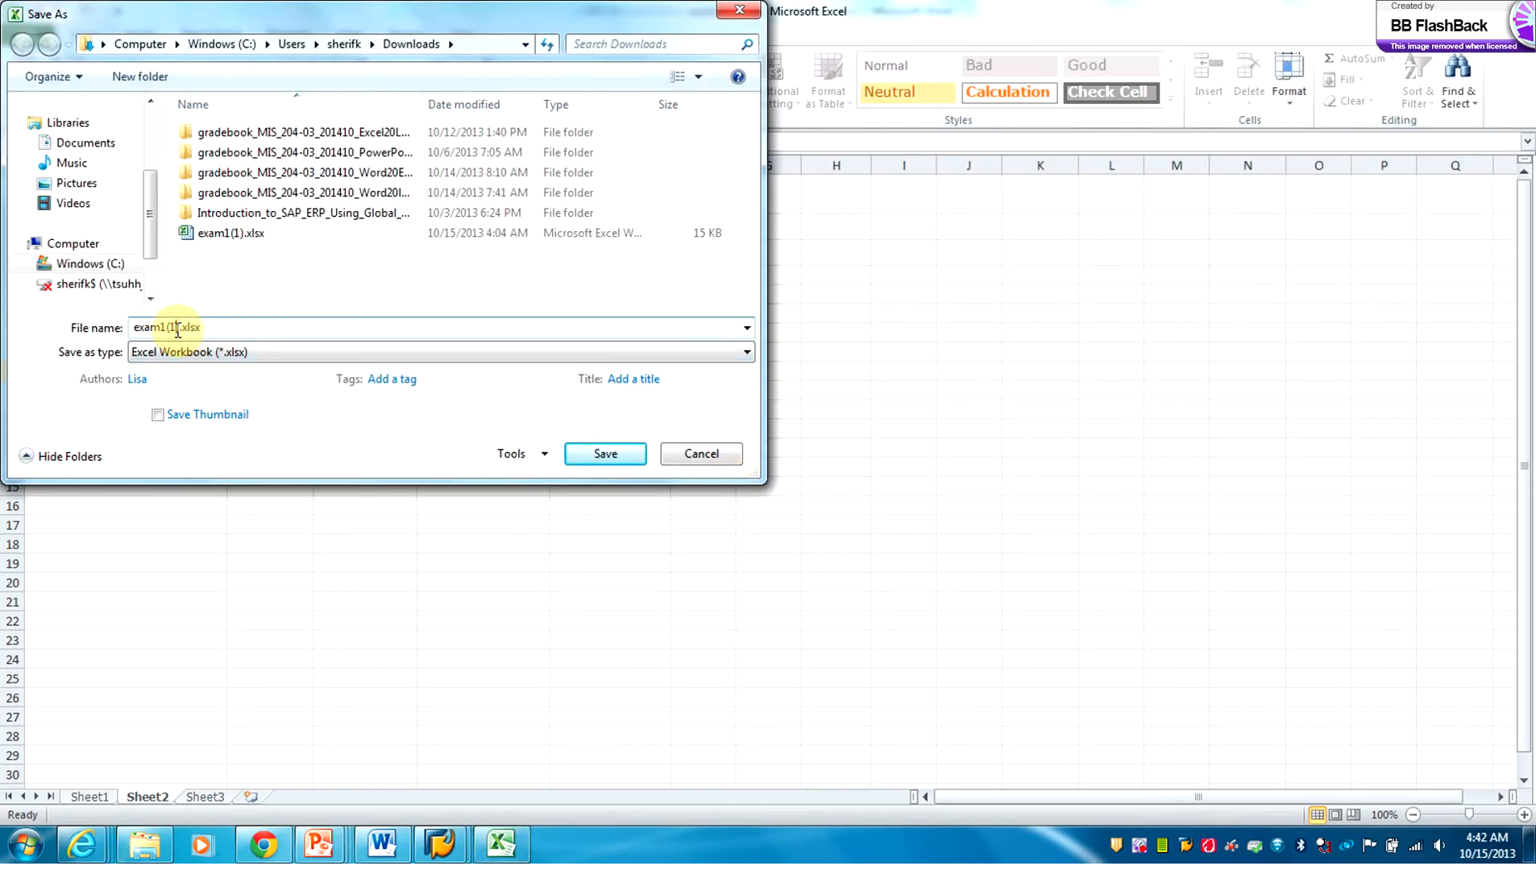
{"action": "key", "text": "BackSpace"}
{"action": "key", "text": "BackSpace"}
{"action": "key", "text": "BackSpace"}
{"action": "type", "text": "1_Sherif"}
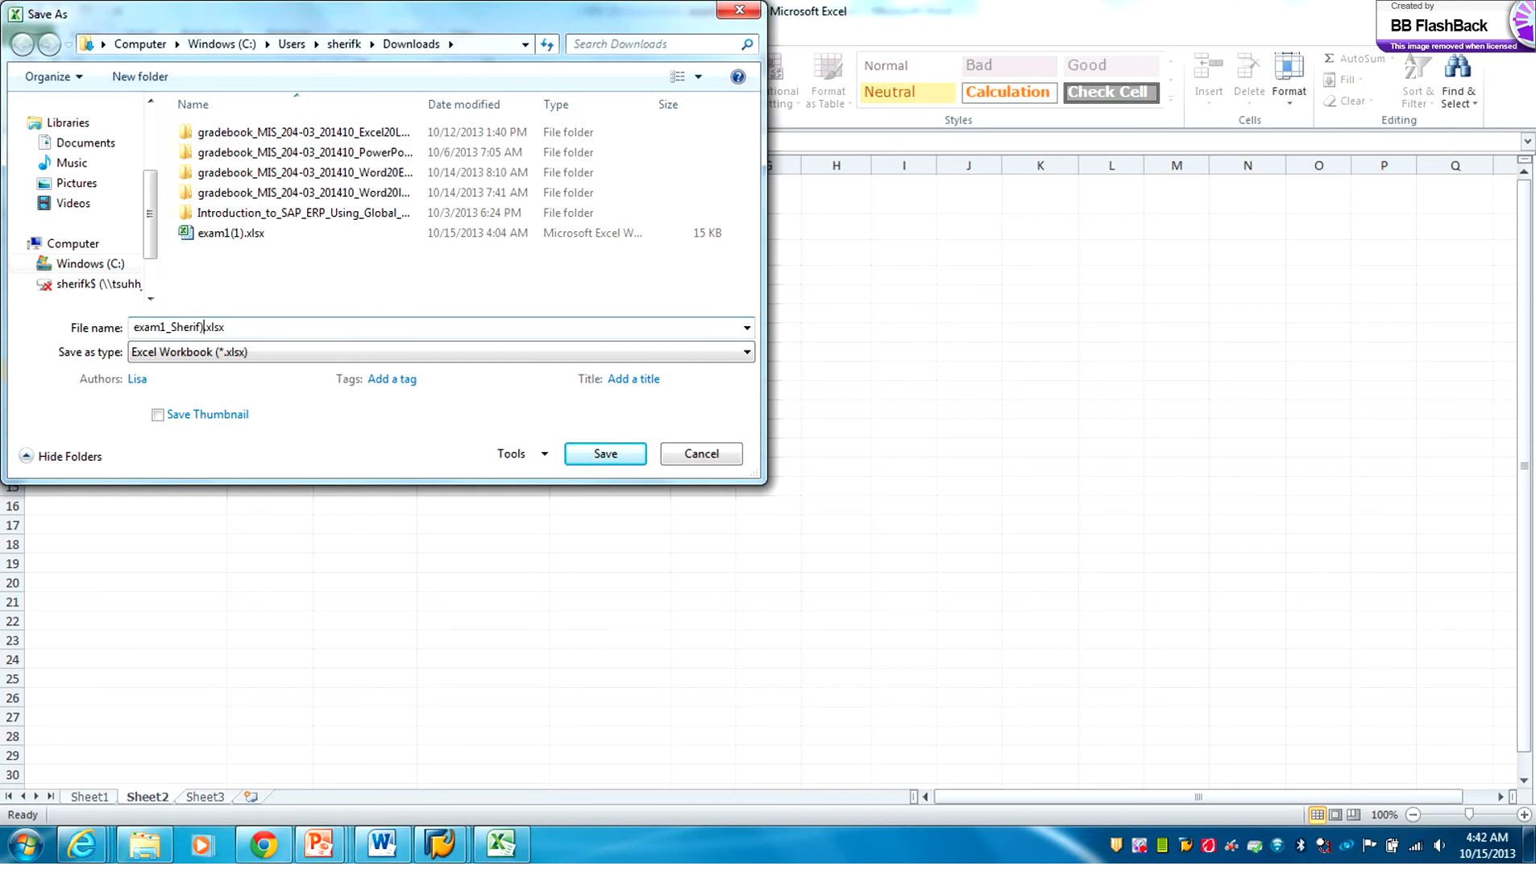
{"action": "key", "text": "Return"}
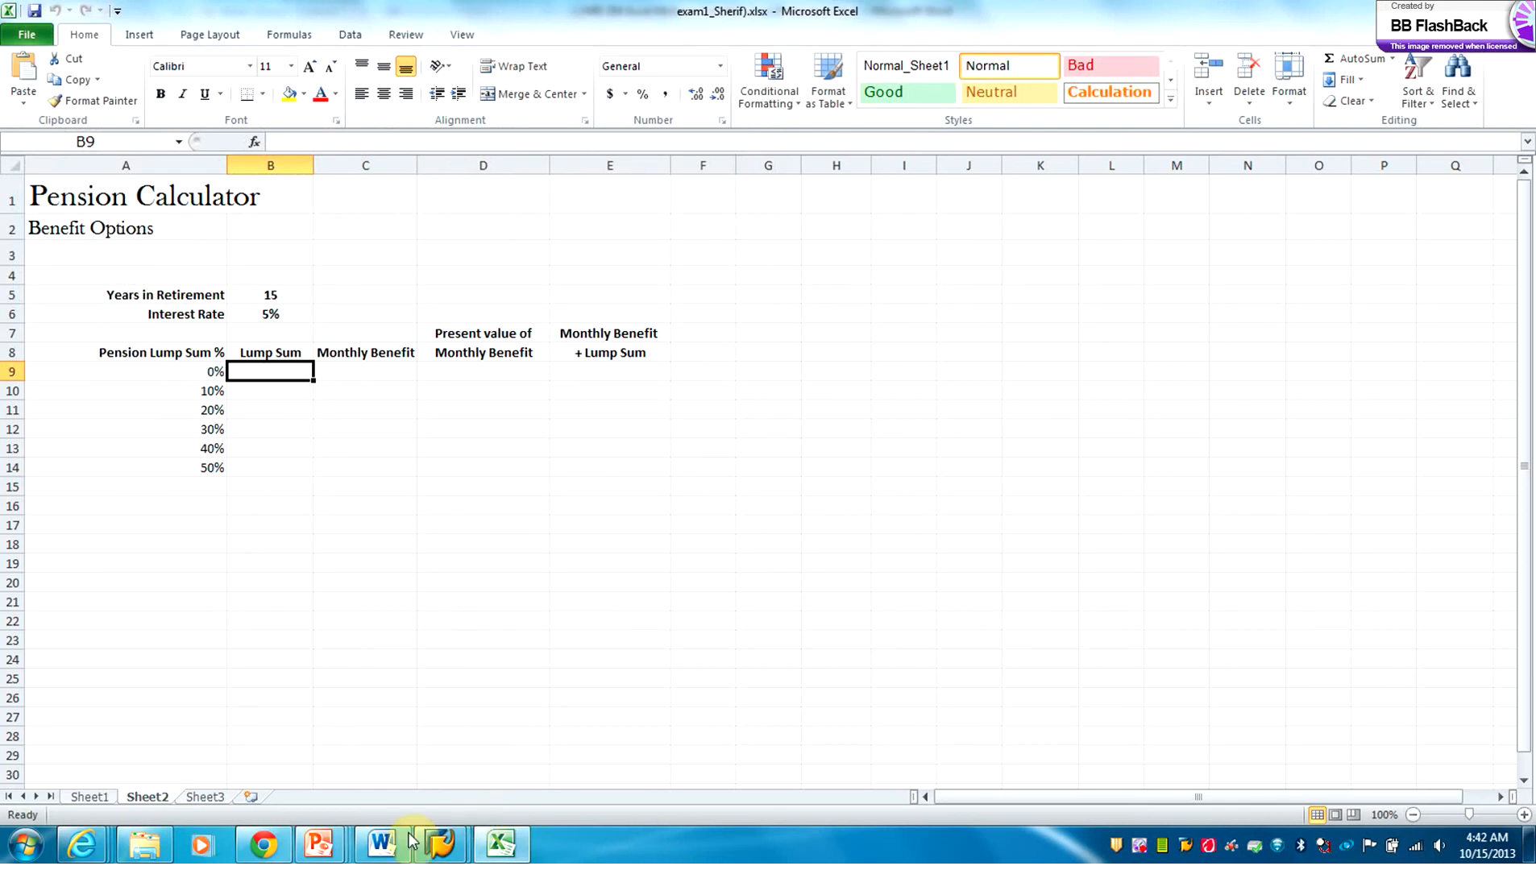
Step: Check the second exam task in Word, return to the Excel workbook and add a new worksheet named Documentation
{"action": "left_click", "coordinate": [386, 846]}
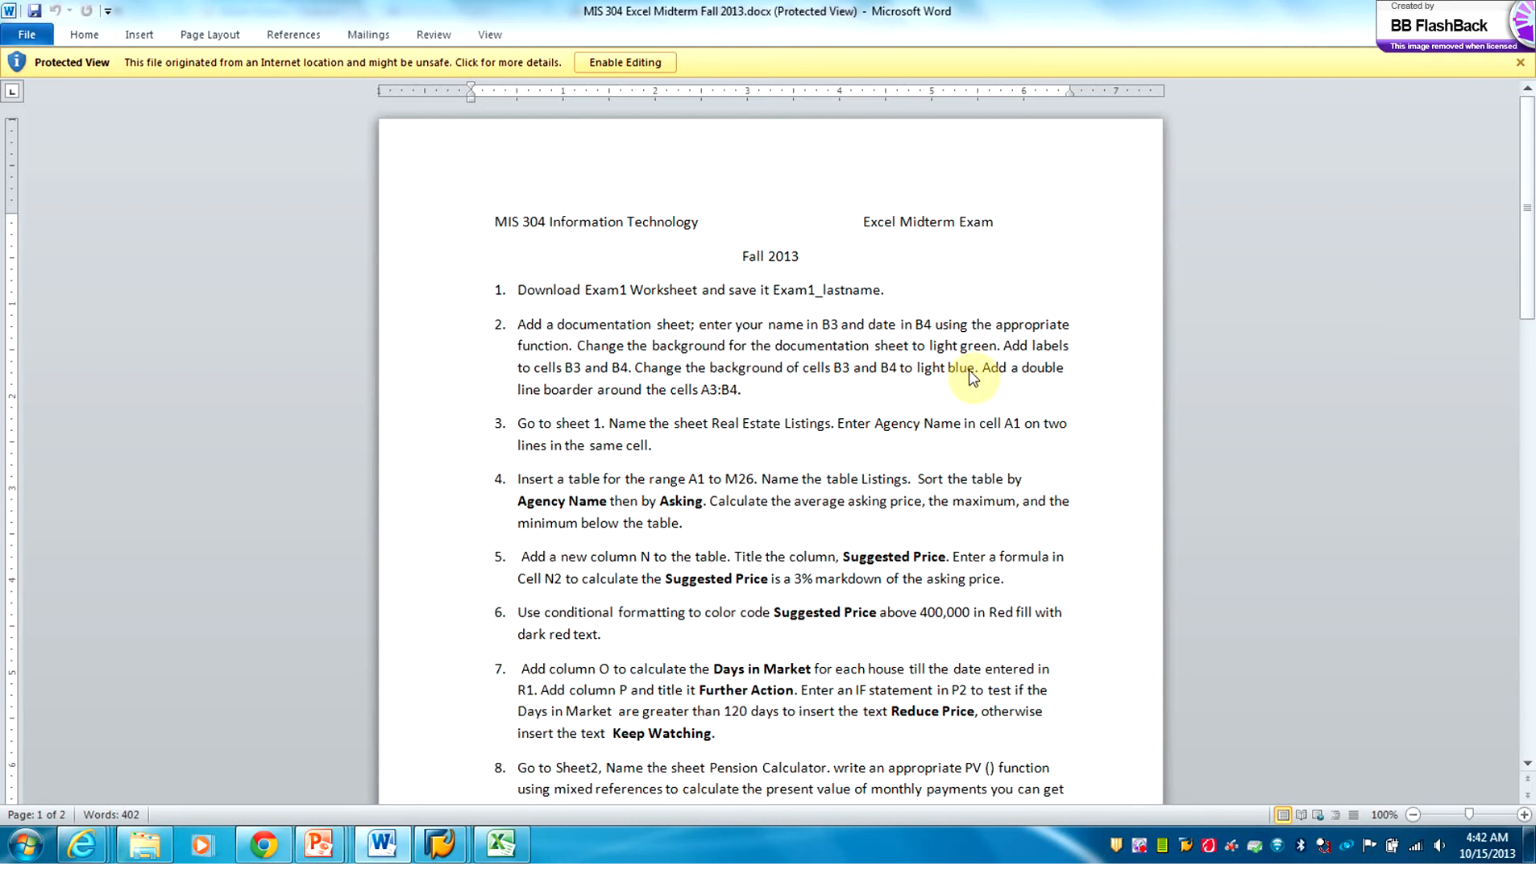
{"action": "left_click", "coordinate": [502, 840]}
{"action": "left_click", "coordinate": [90, 797]}
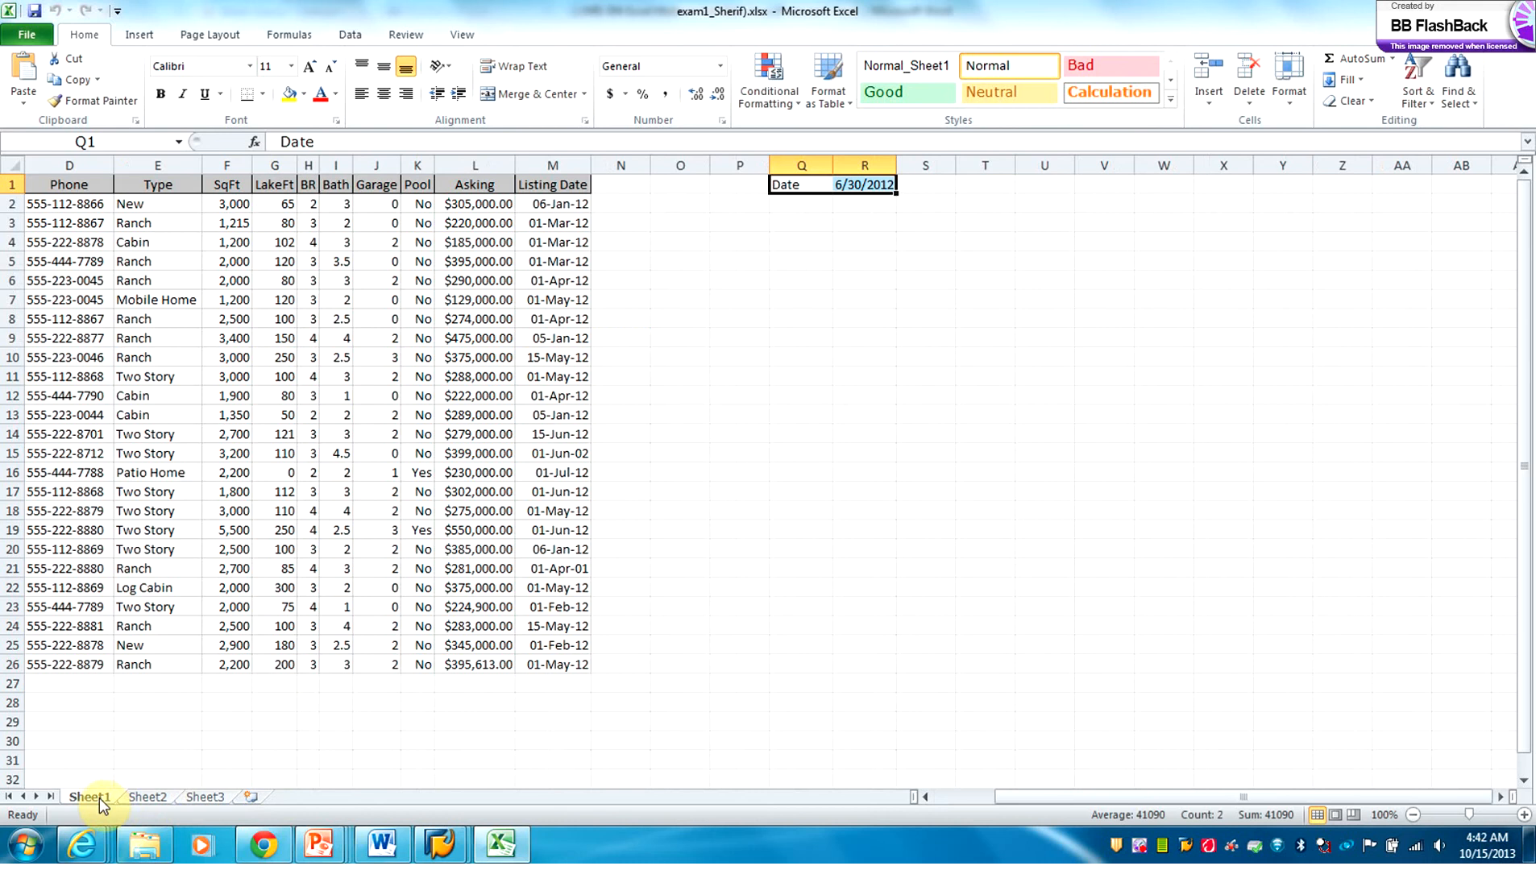
{"action": "left_click", "coordinate": [254, 799]}
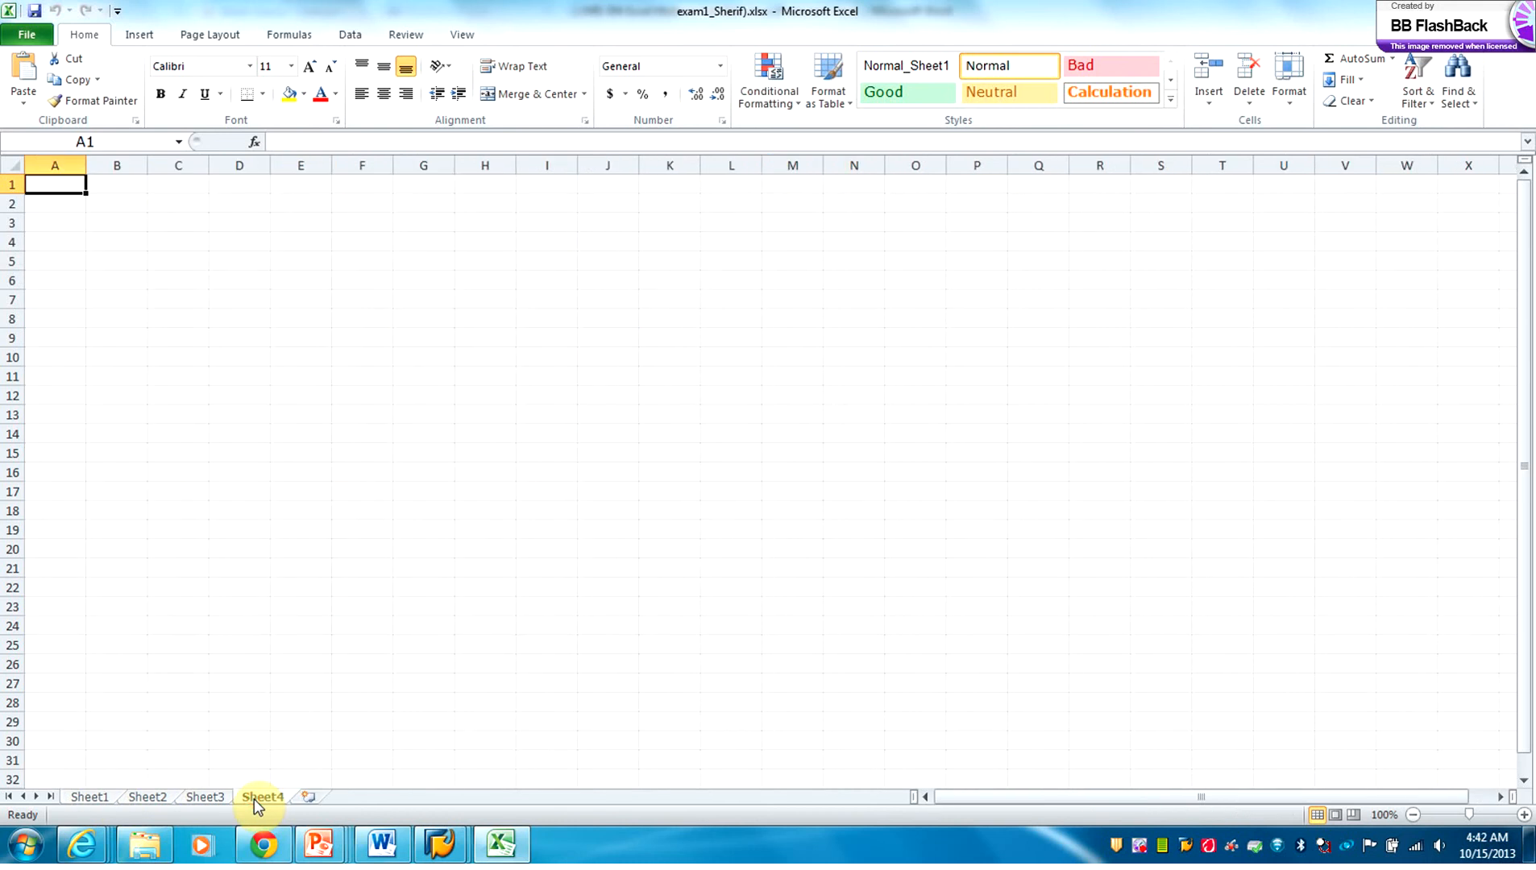
{"action": "double_click", "coordinate": [256, 799]}
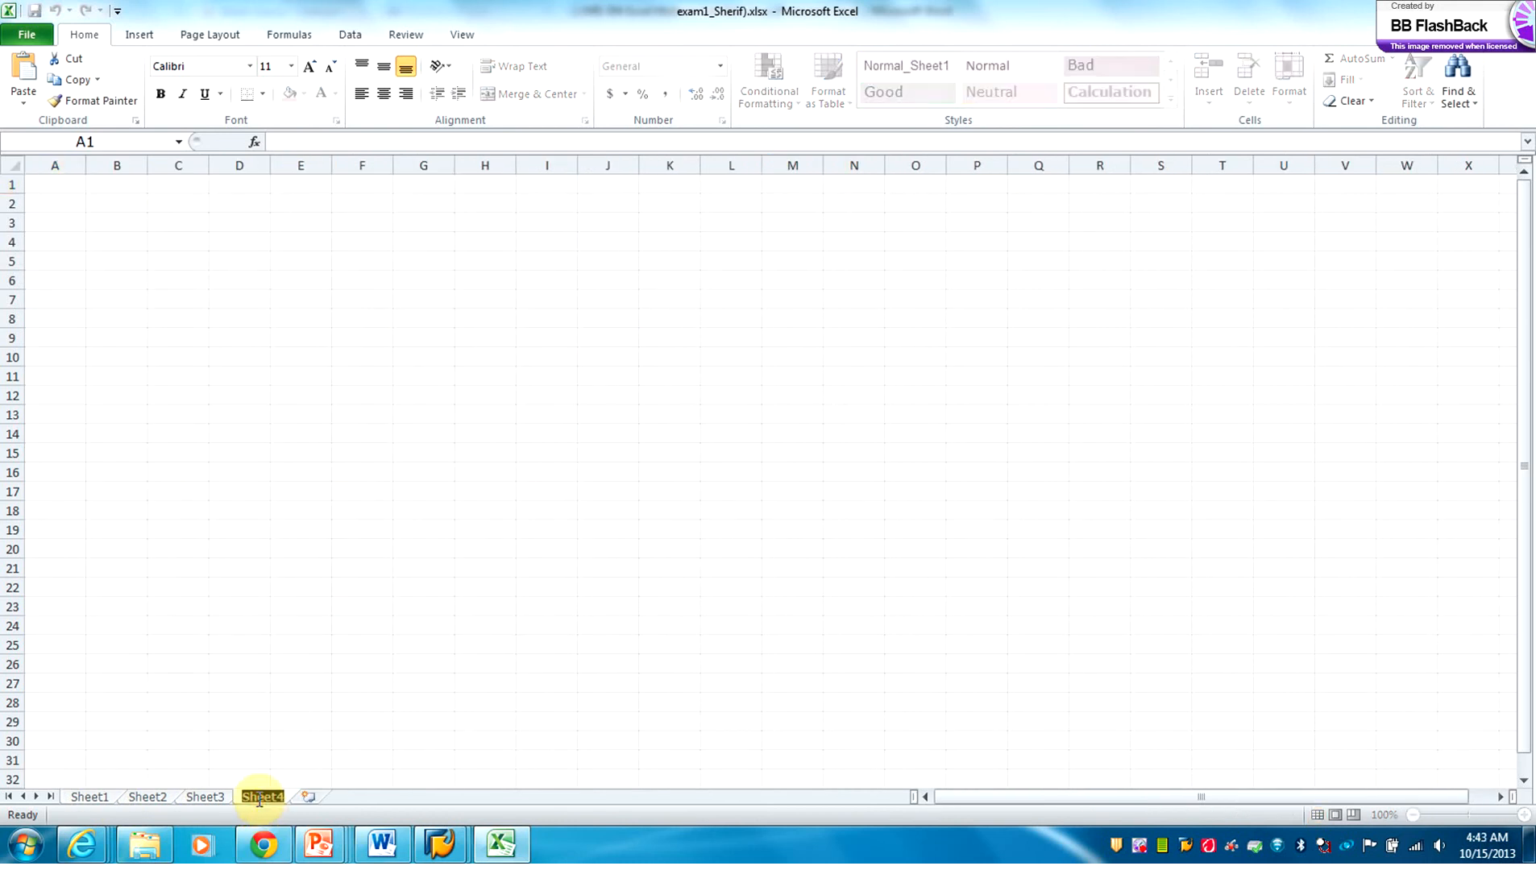
{"action": "type", "text": "Documentatio"}
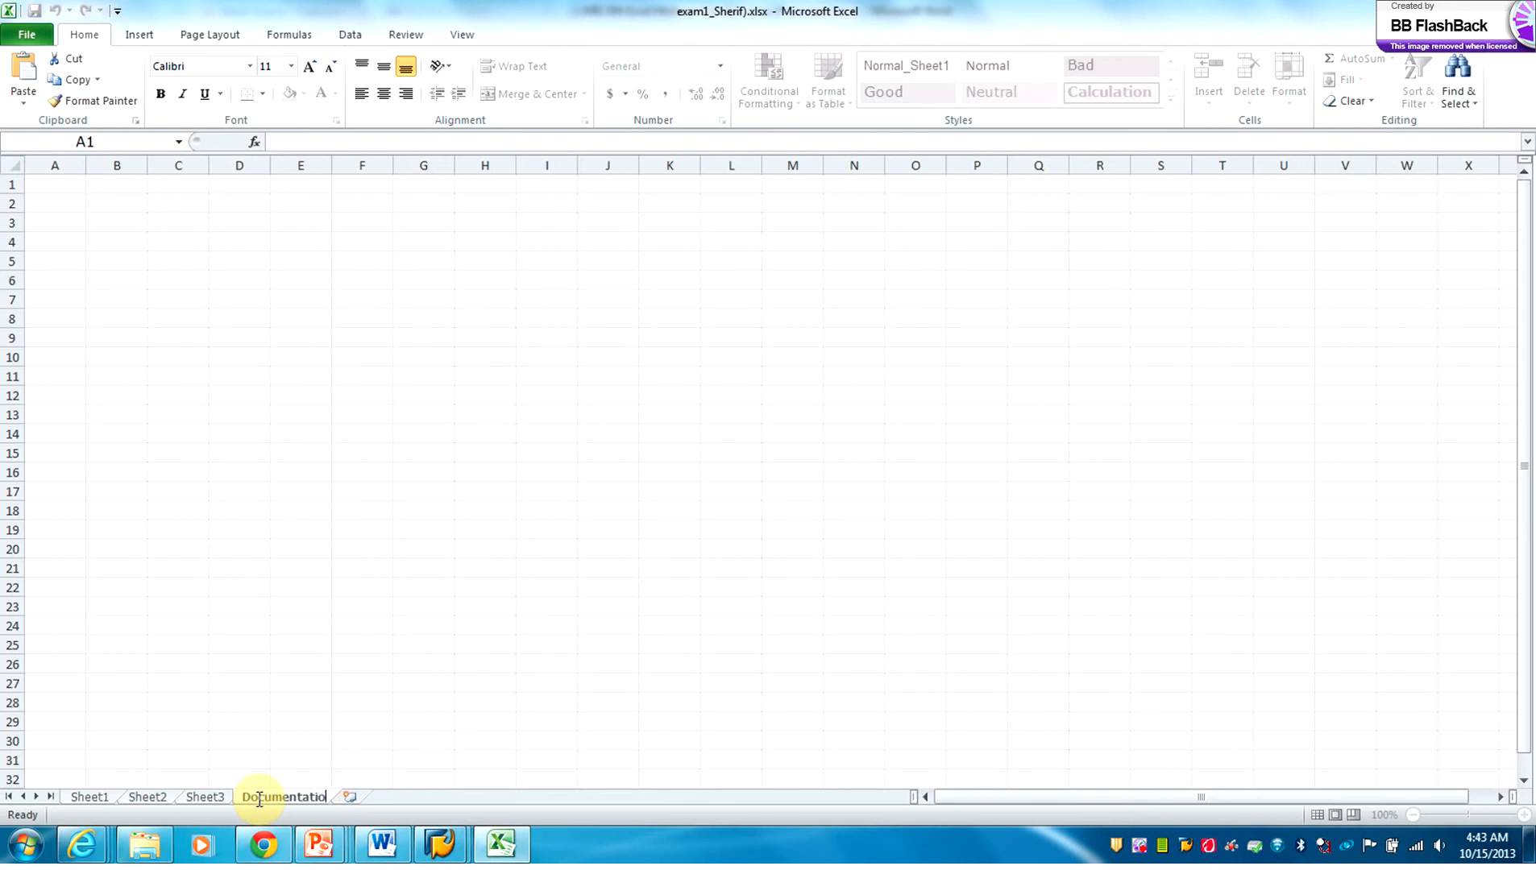
{"action": "type", "text": "n"}
{"action": "key", "text": "Return"}
Step: Enter the student's name in cell B3 and the current date in B4 with the TODAY function
{"action": "left_click", "coordinate": [108, 228]}
{"action": "type", "text": "Sherif"}
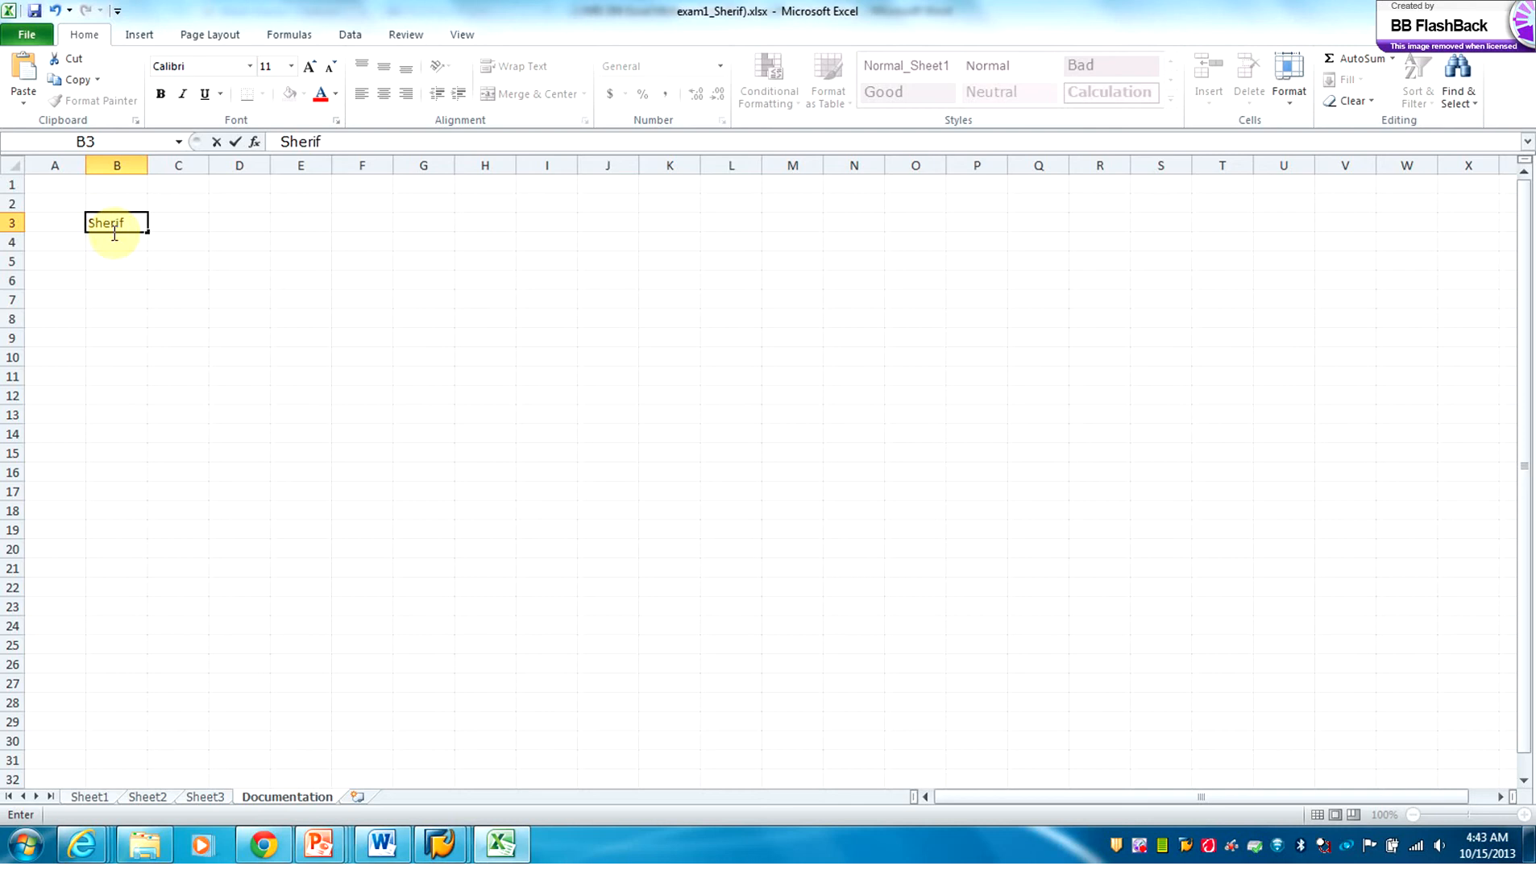
{"action": "left_click", "coordinate": [108, 243]}
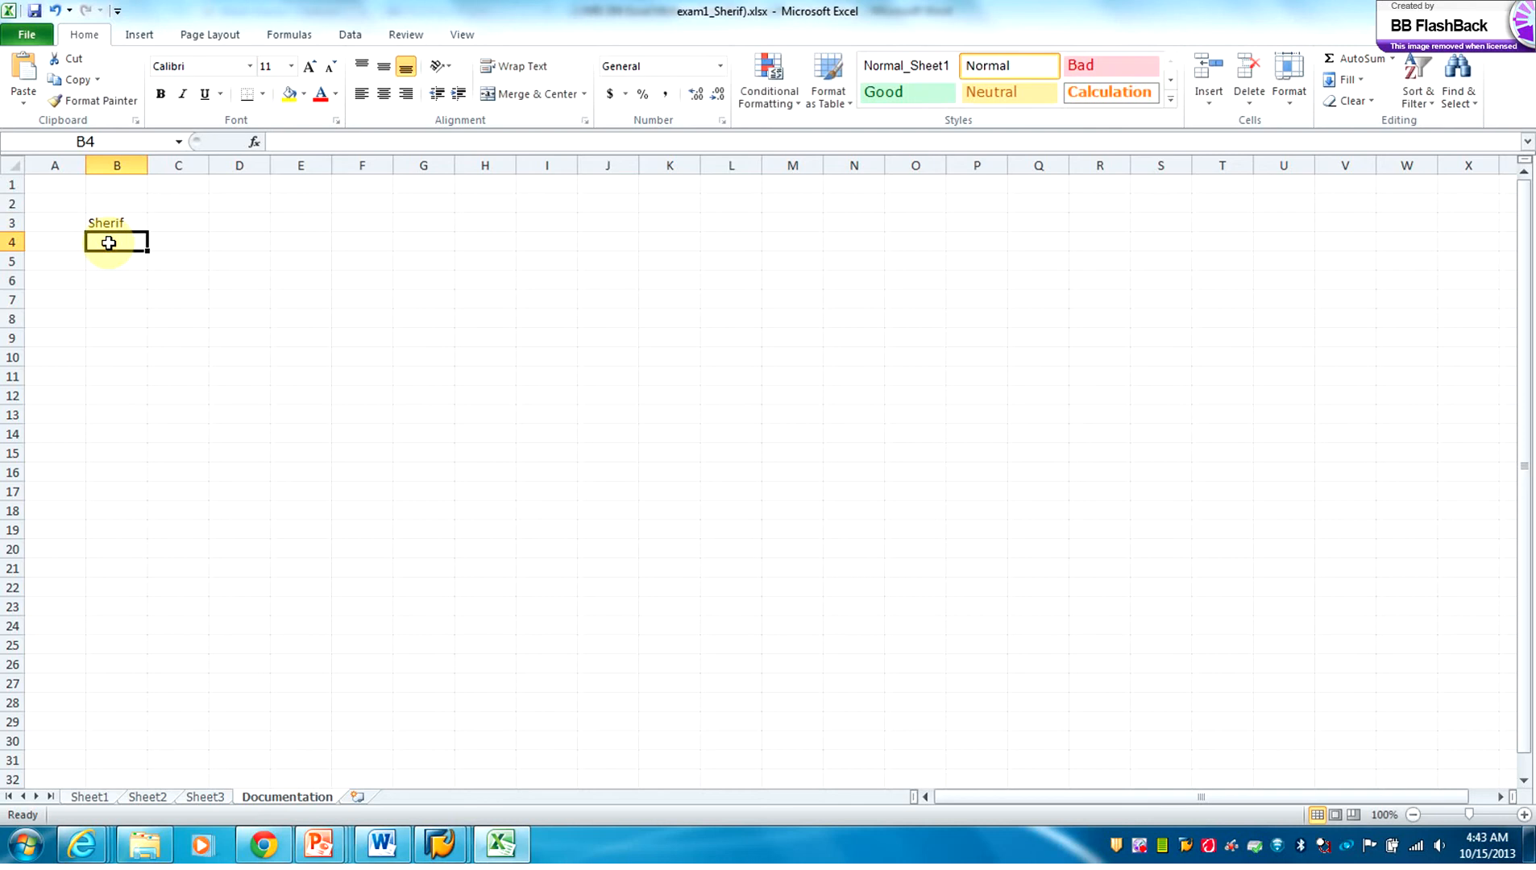
{"action": "type", "text": "=today"}
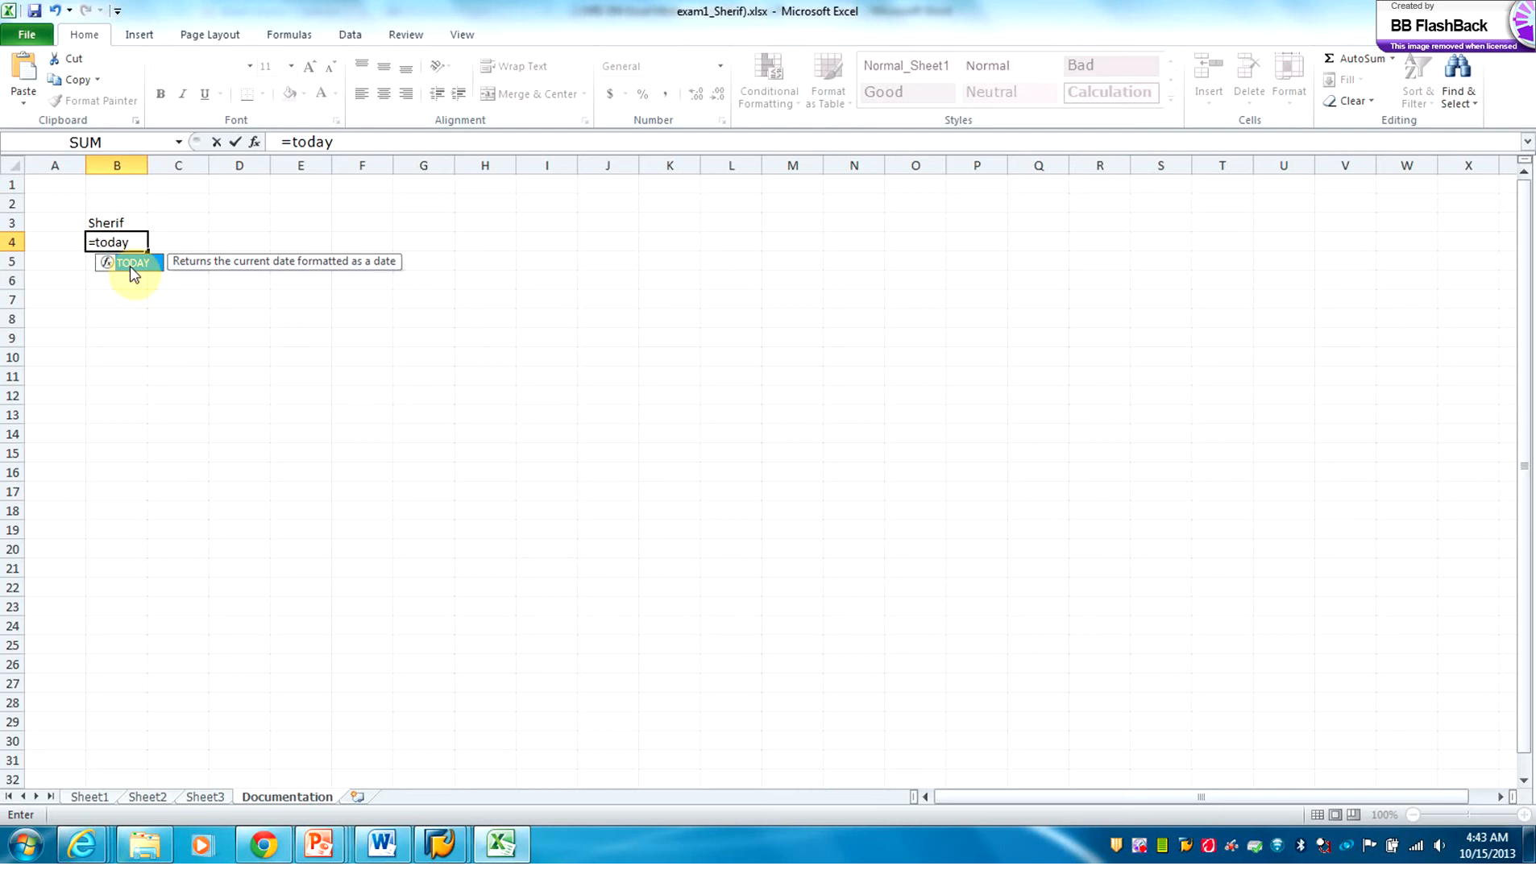
{"action": "double_click", "coordinate": [131, 264]}
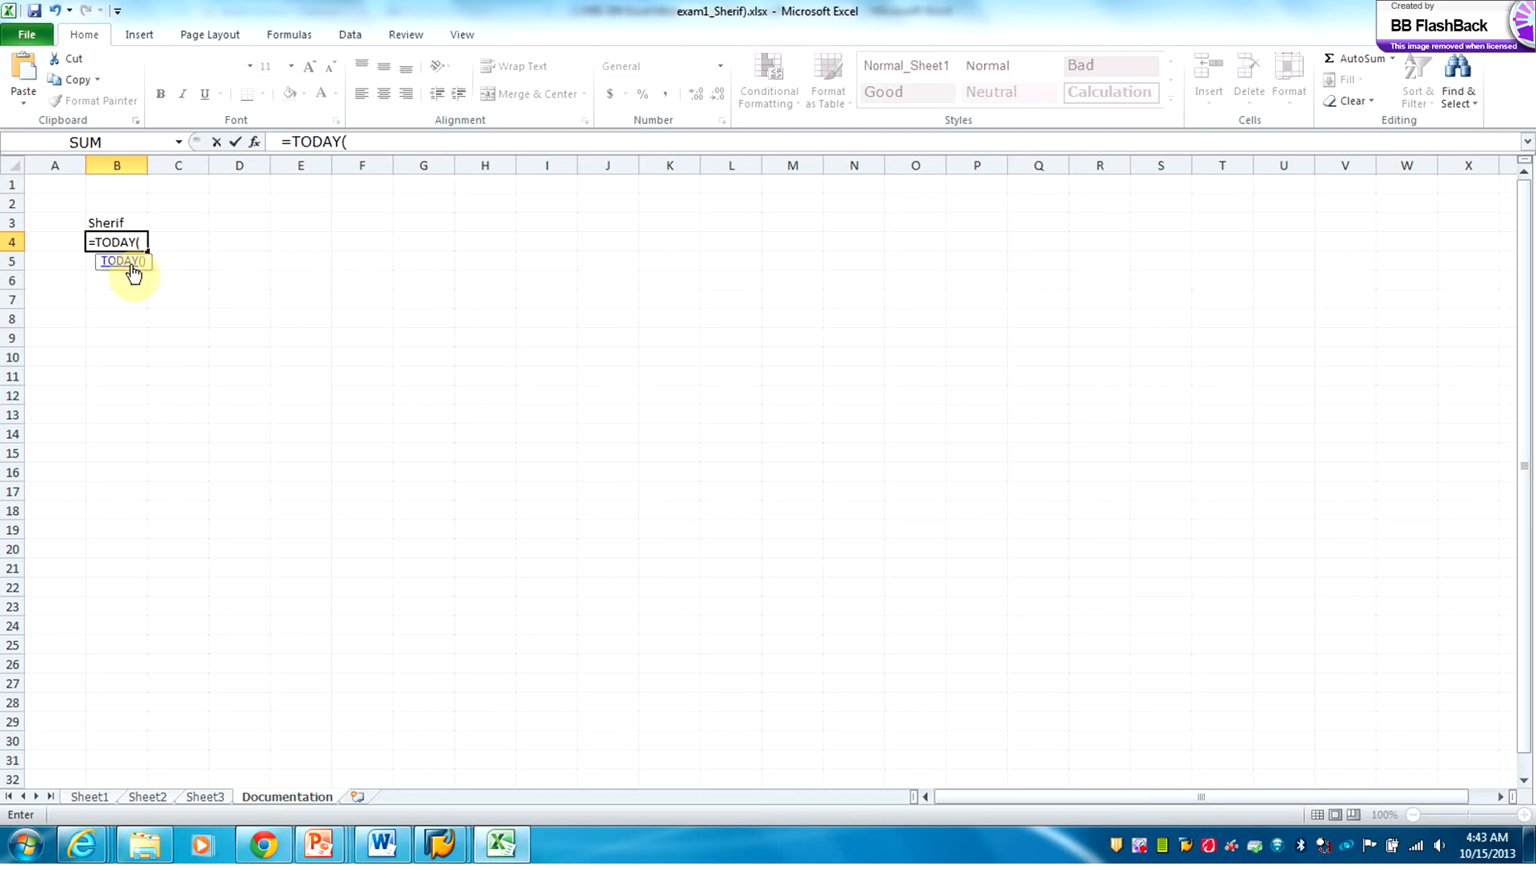
{"action": "key", "text": "Return"}
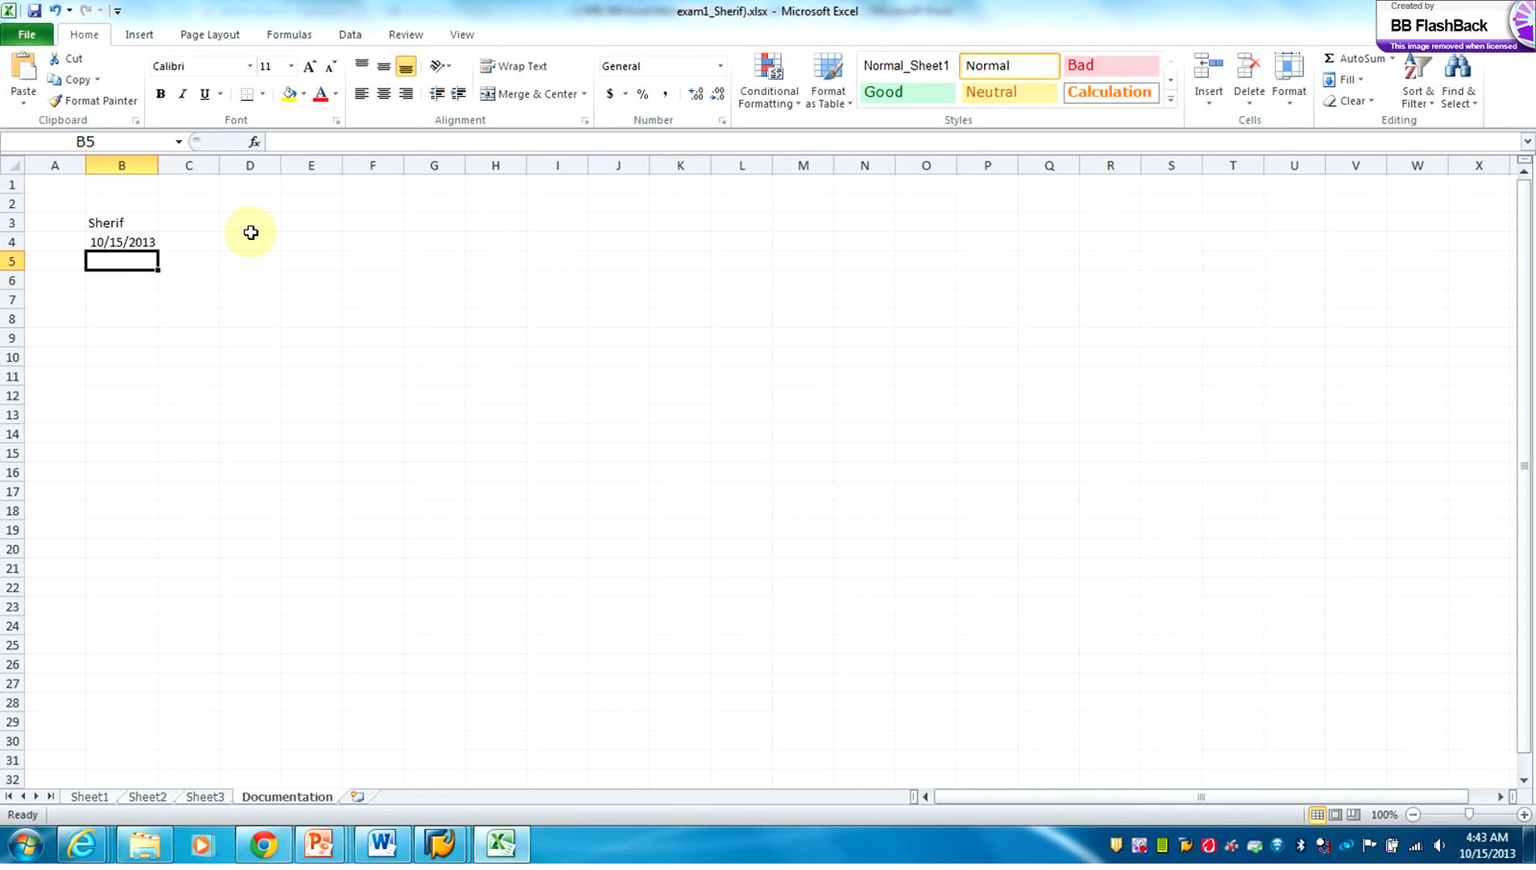
Step: Label the two entries by entering Name in cell A3 and Date in cell A4
{"action": "left_click", "coordinate": [62, 224]}
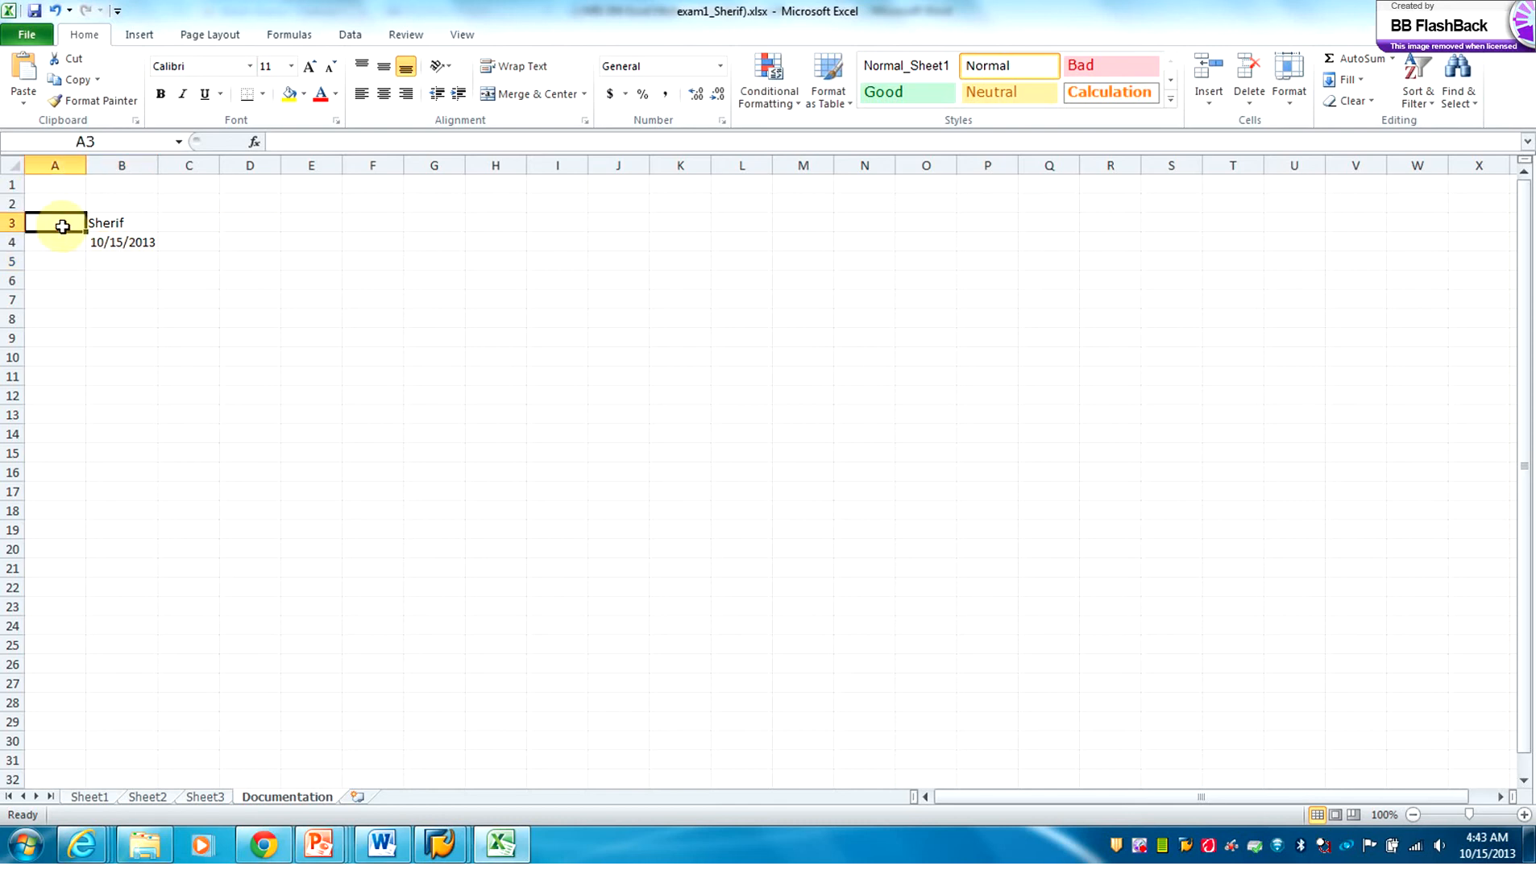
{"action": "type", "text": "Name"}
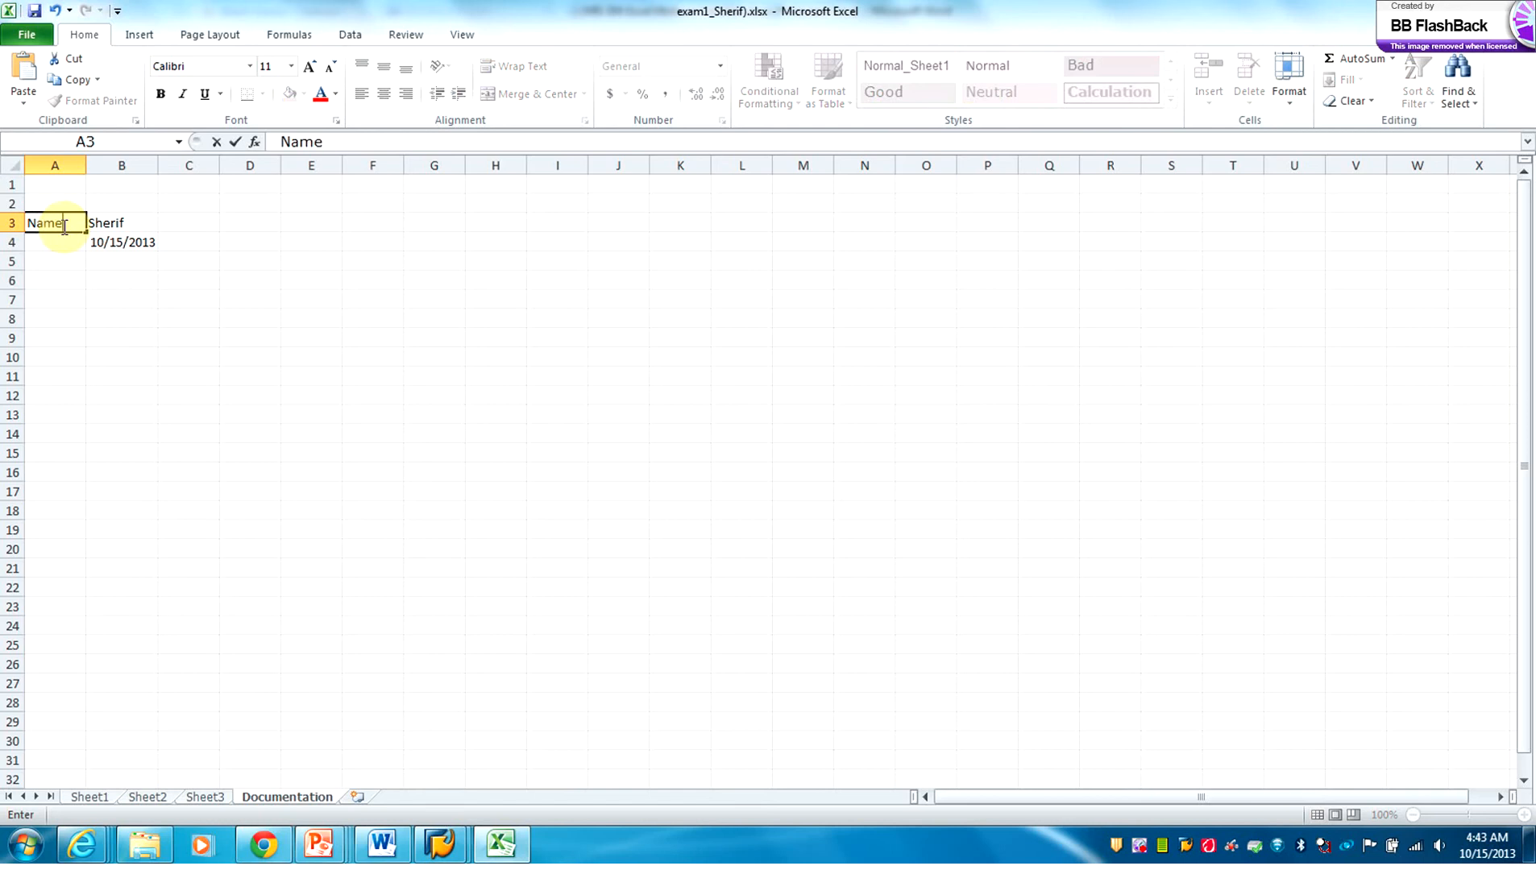
{"action": "left_click", "coordinate": [54, 243]}
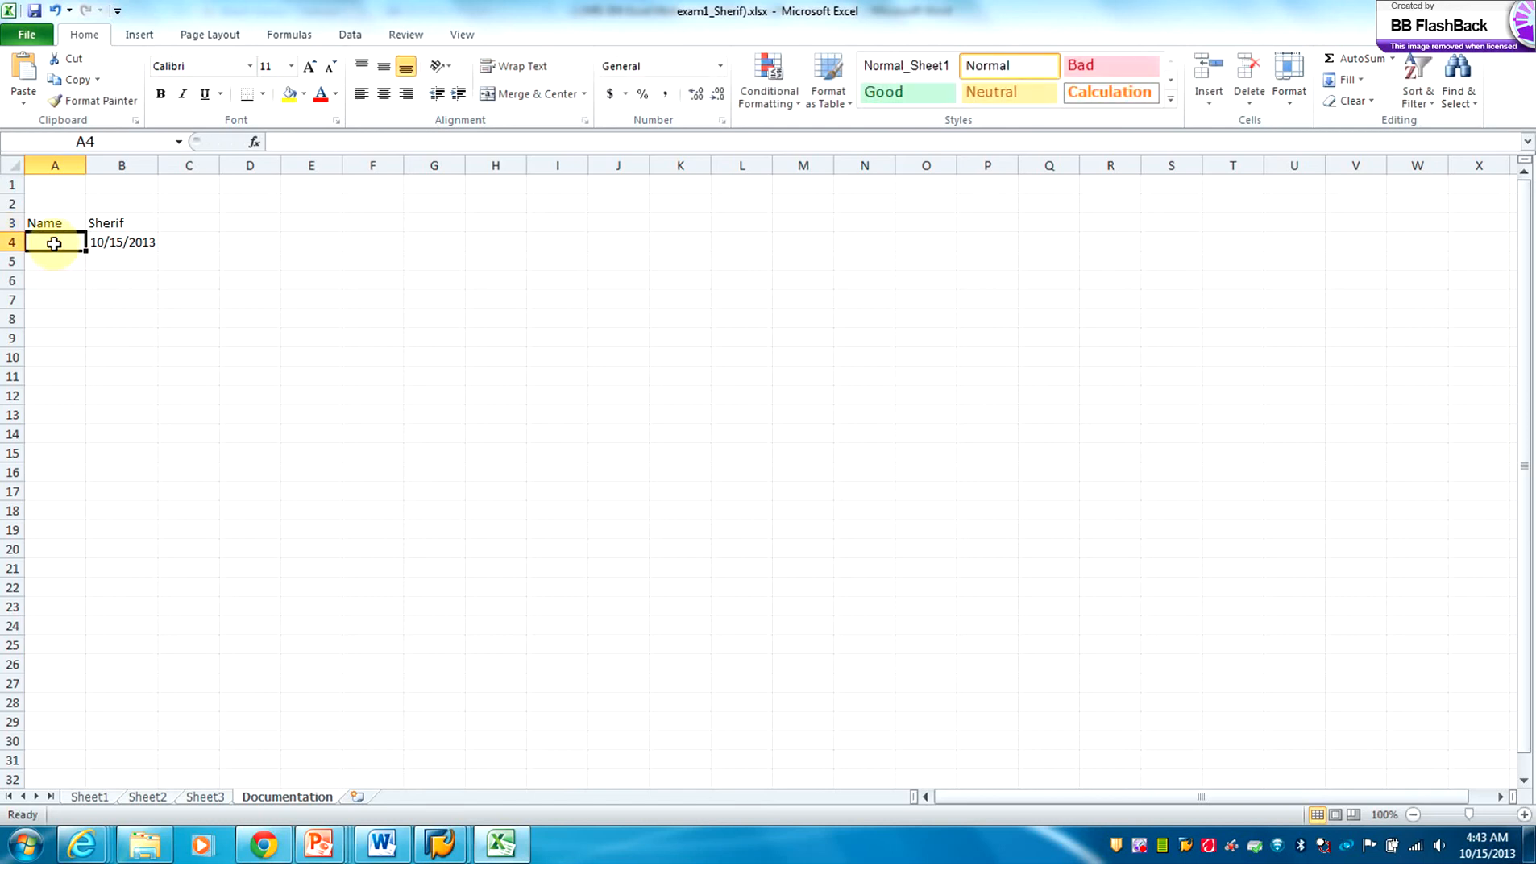
{"action": "type", "text": "Date"}
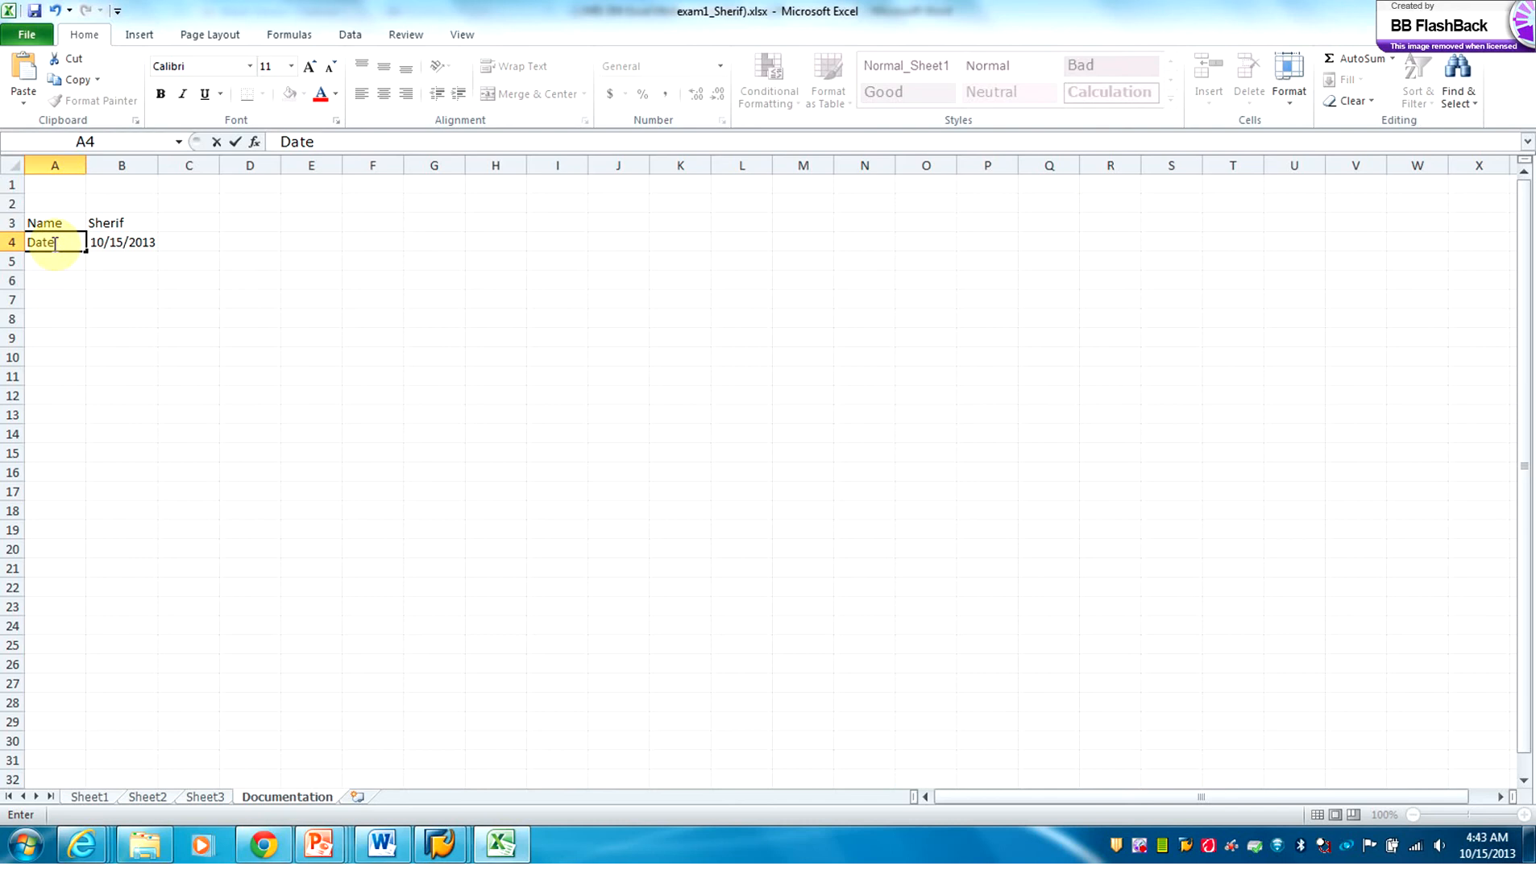
Step: Fill the background of the entire Documentation sheet with light green
{"action": "left_click", "coordinate": [13, 166]}
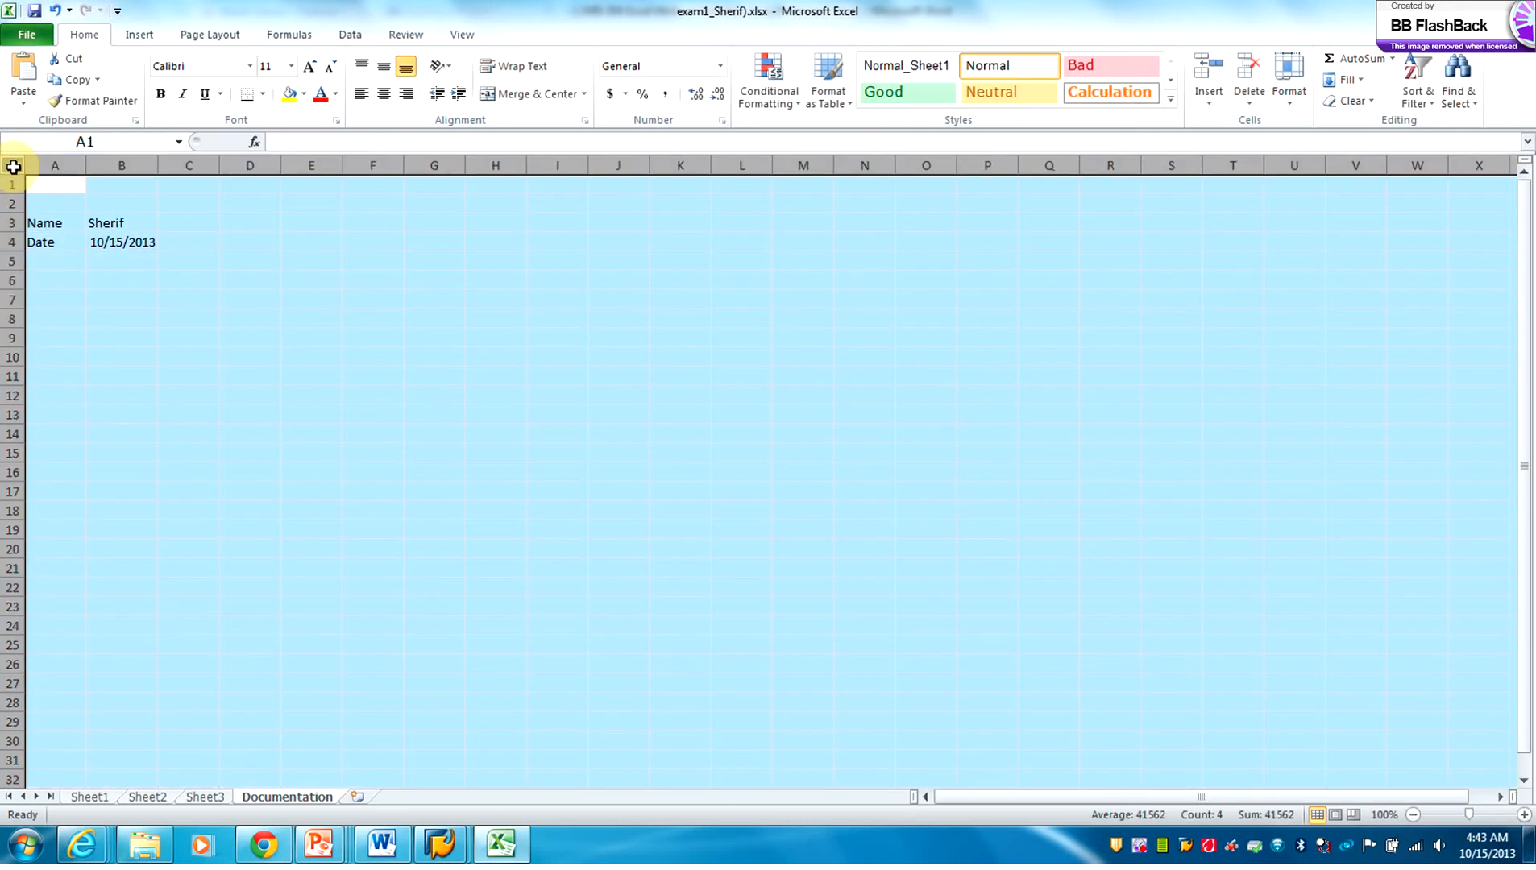
{"action": "left_click", "coordinate": [304, 94]}
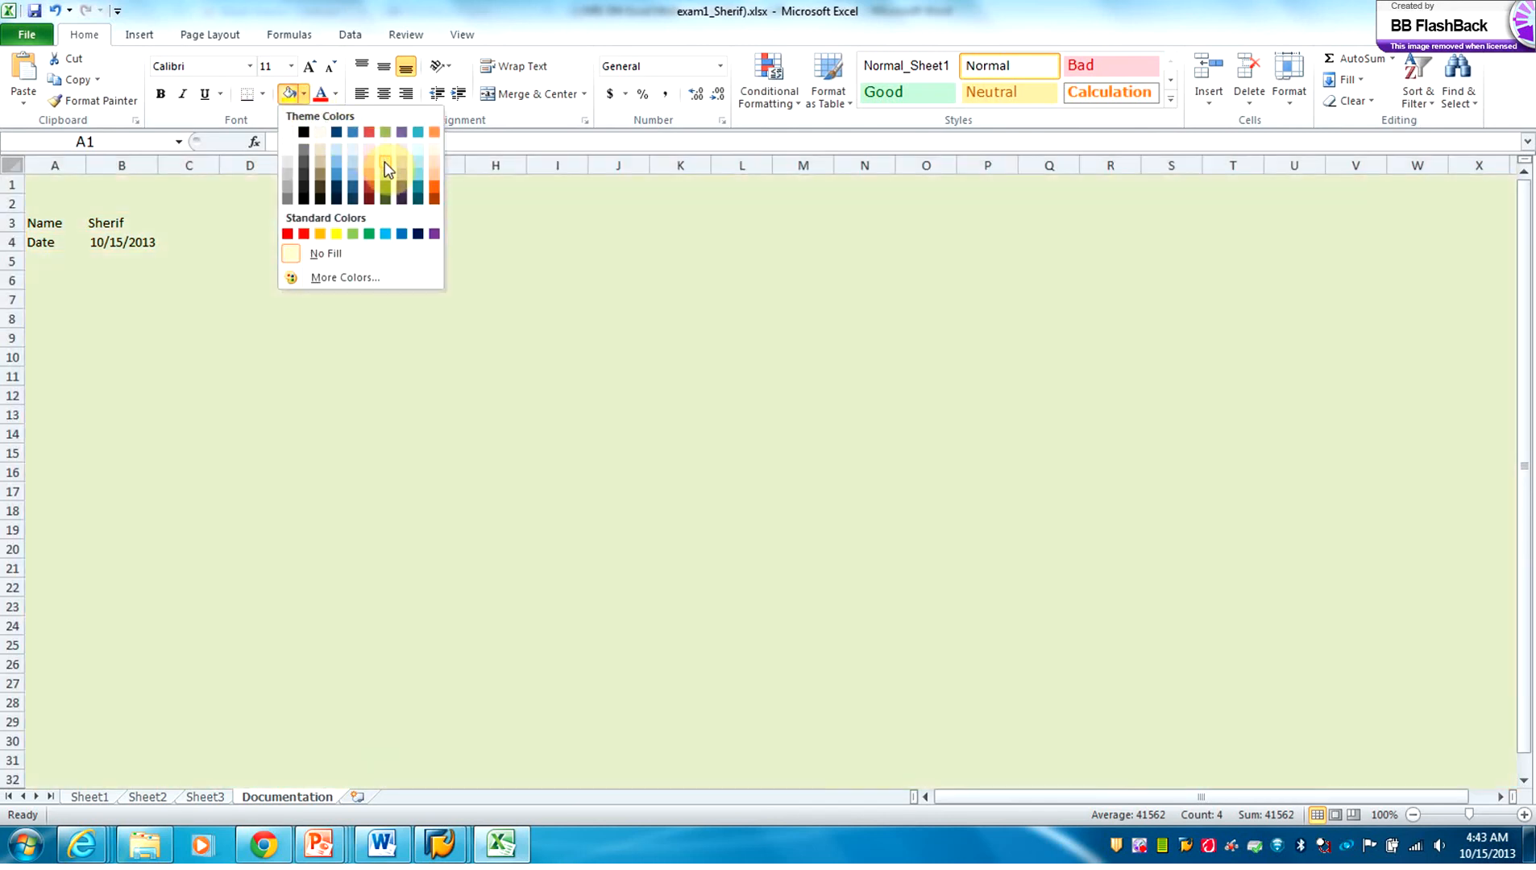
{"action": "left_click", "coordinate": [384, 157]}
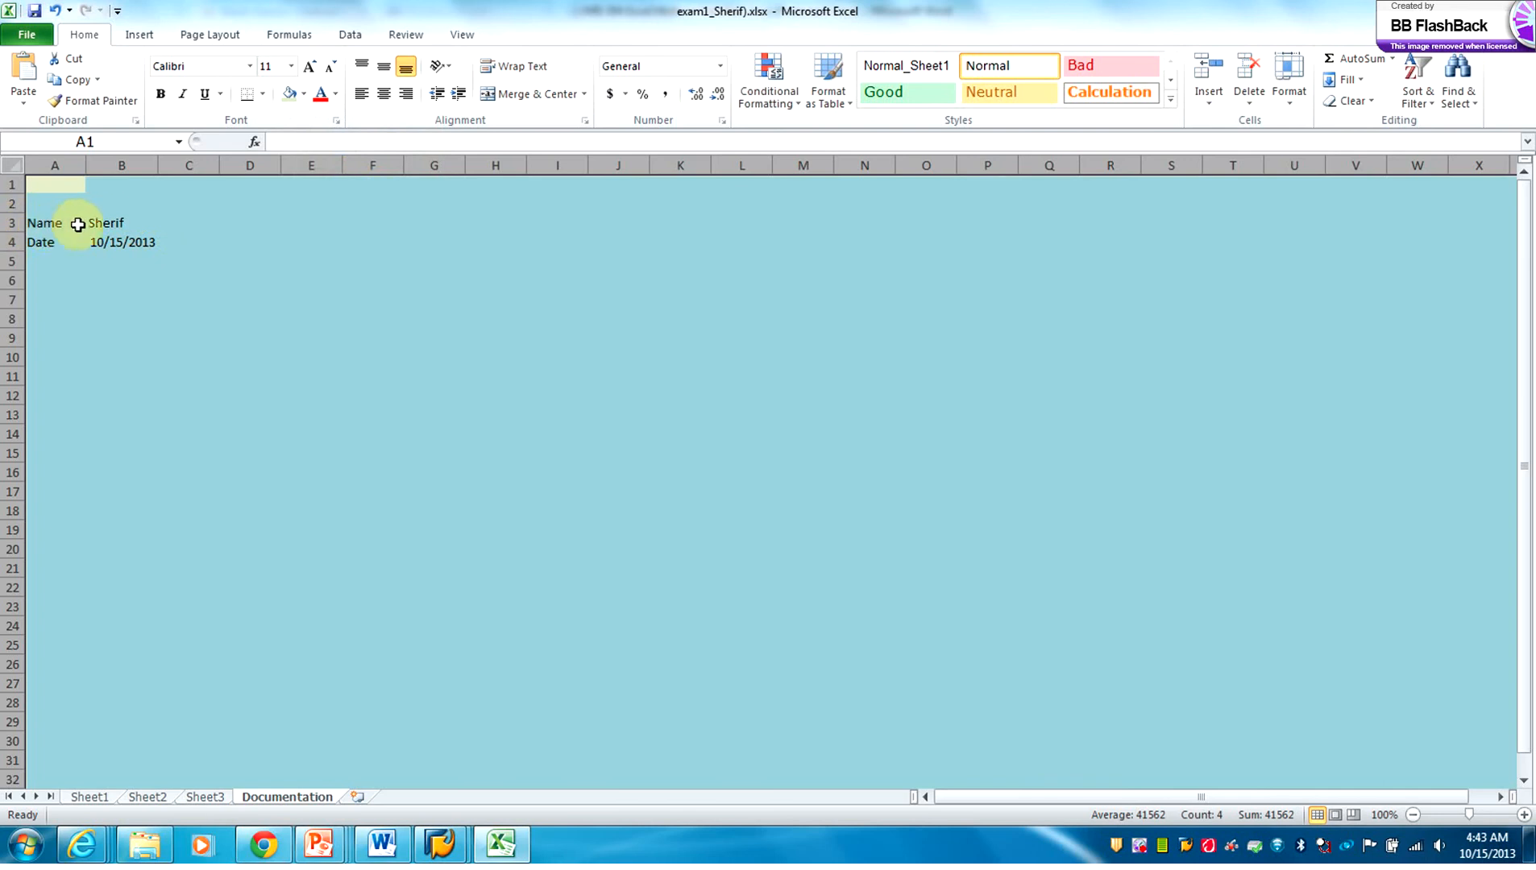
Step: Fill cells B3:B4 with a light blue background
{"action": "left_click_drag", "start_coordinate": [105, 224], "coordinate": [111, 240]}
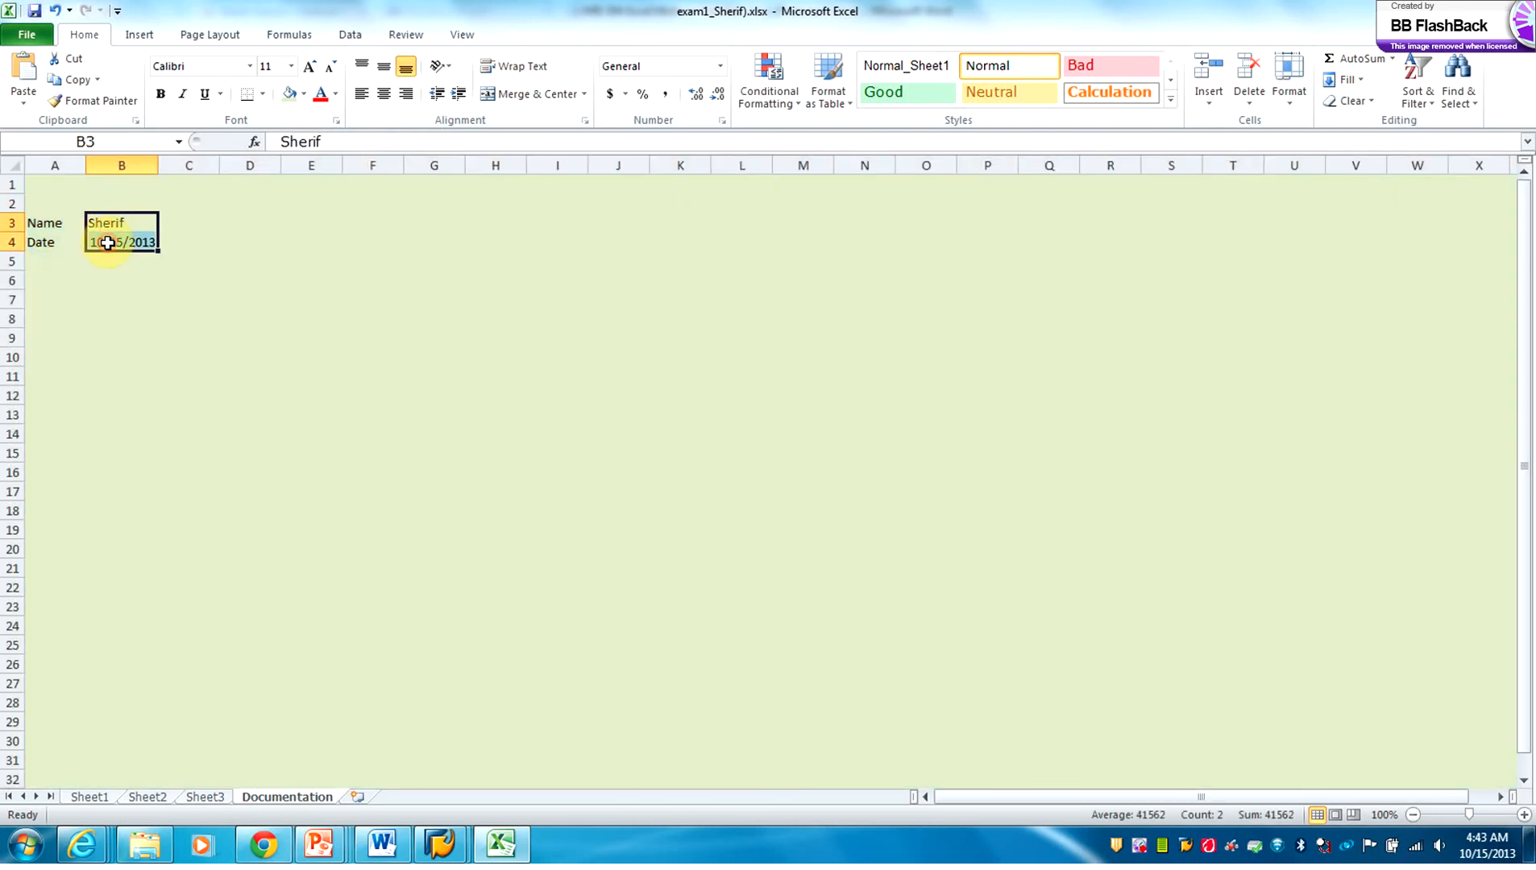
{"action": "left_click", "coordinate": [303, 94]}
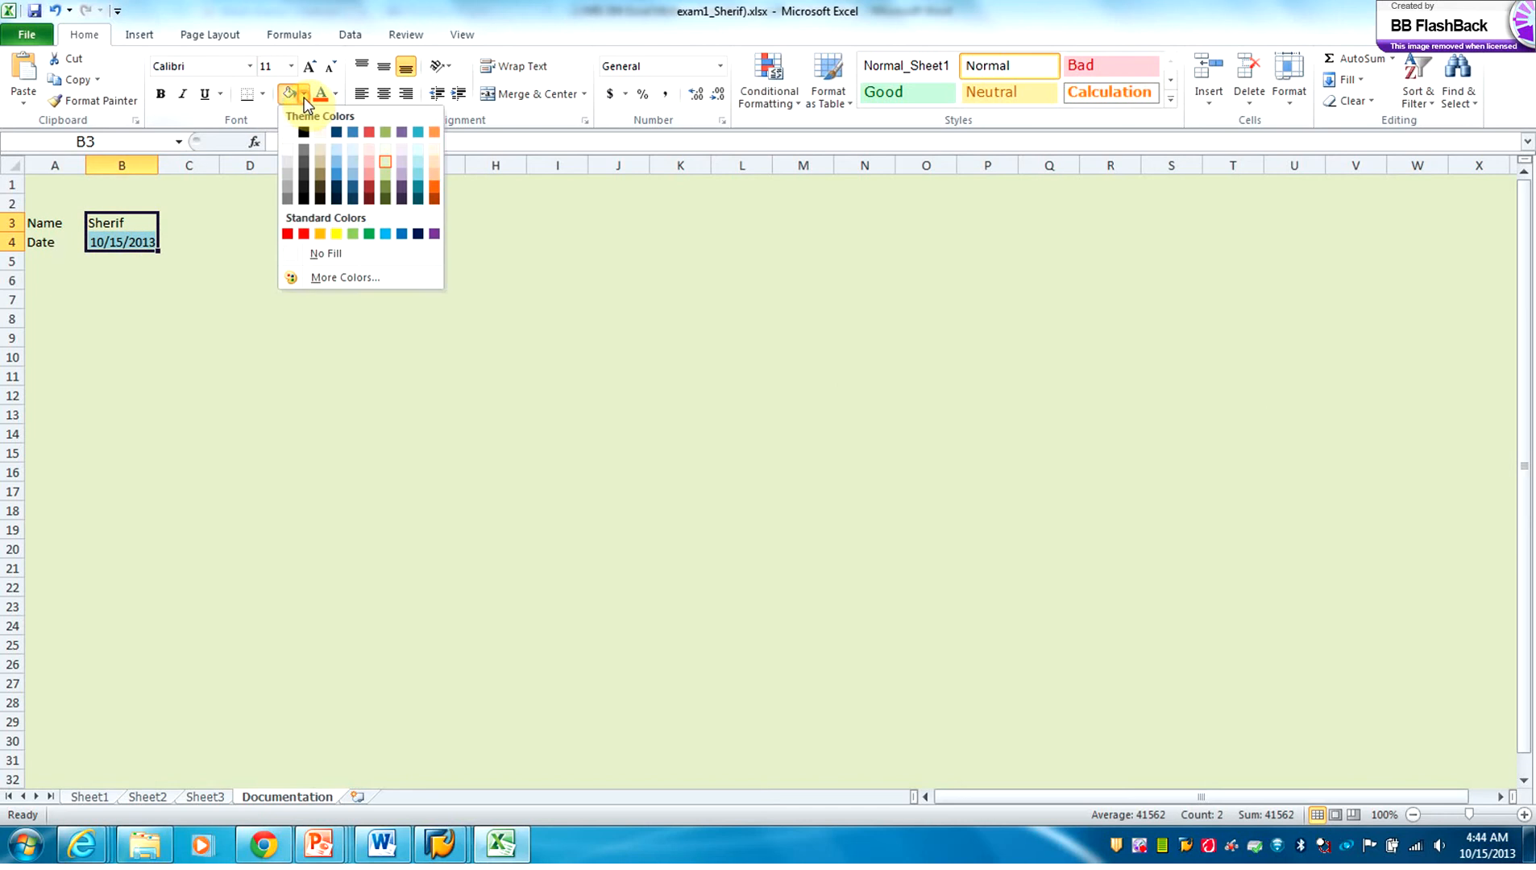
{"action": "left_click", "coordinate": [349, 161]}
Step: Apply All Borders to the range A3:B4
{"action": "left_click_drag", "start_coordinate": [52, 226], "coordinate": [117, 241]}
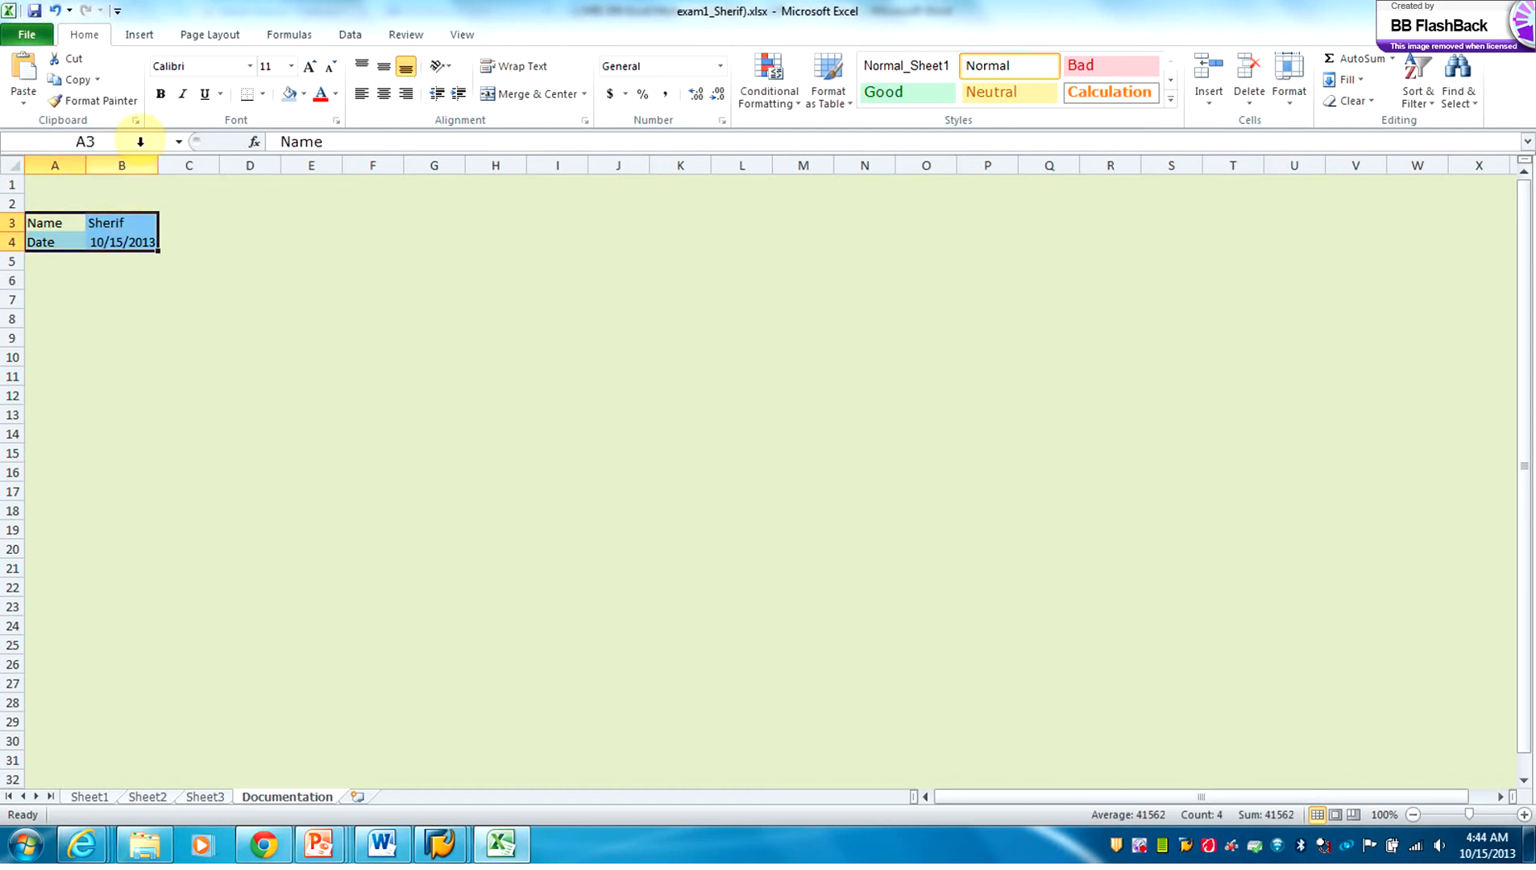
{"action": "left_click", "coordinate": [261, 94]}
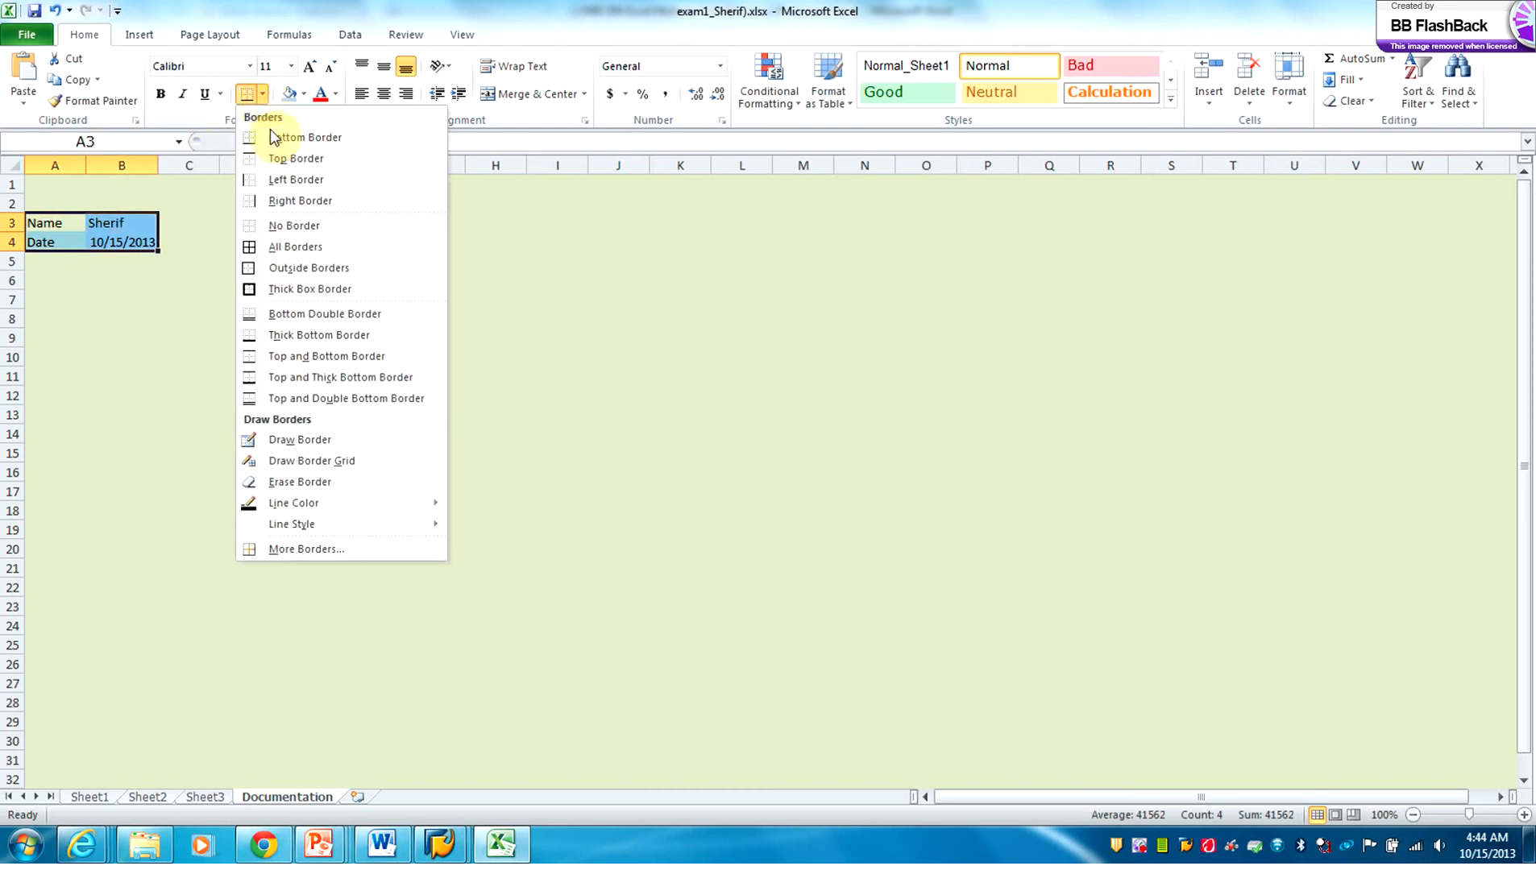
{"action": "left_click", "coordinate": [286, 247]}
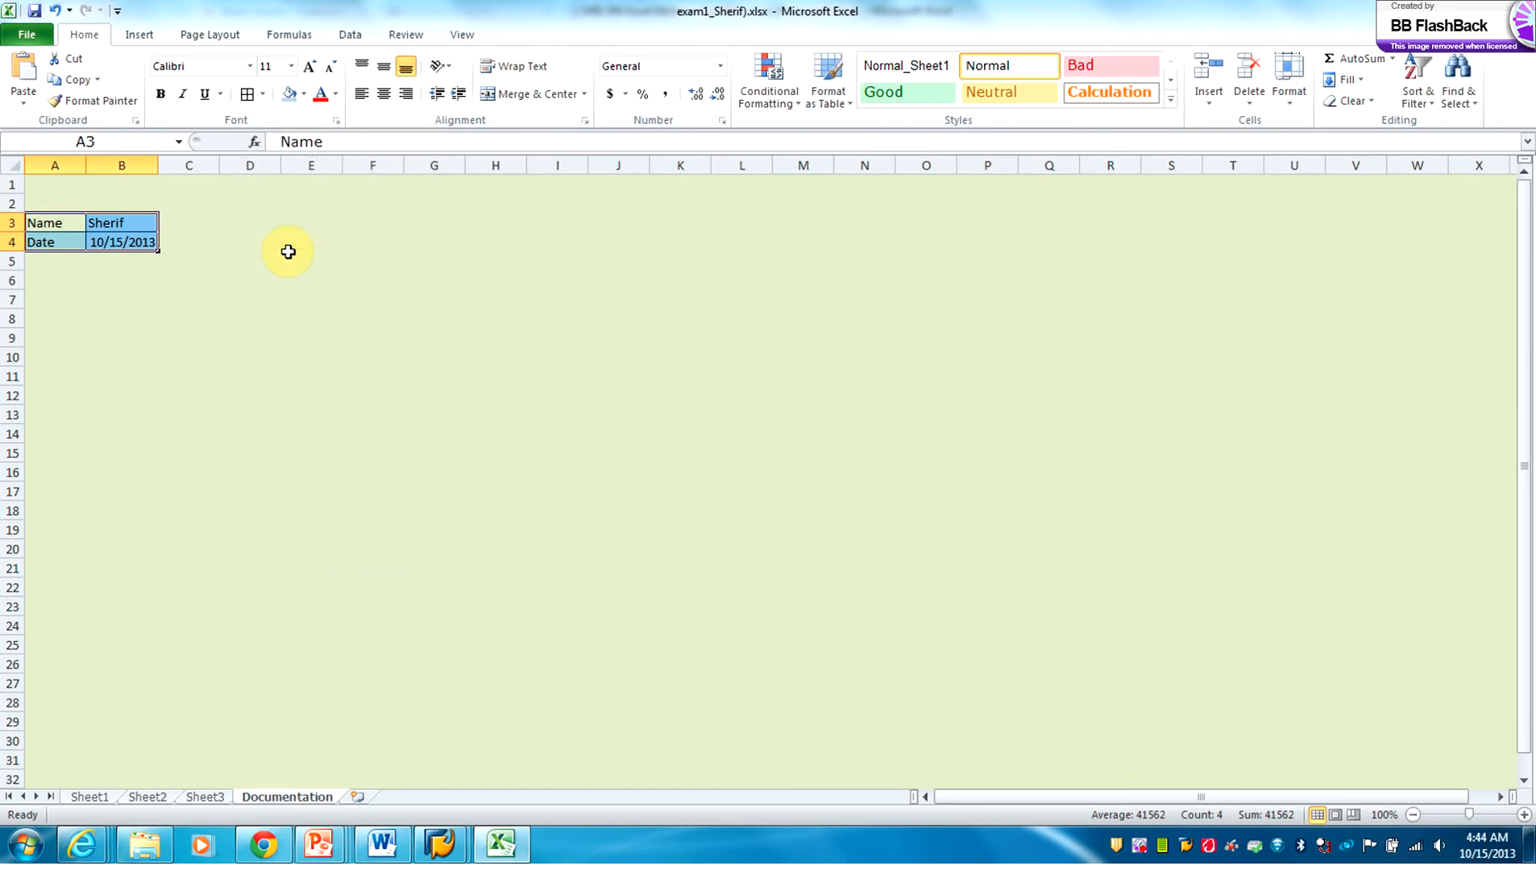
Step: Choose the double-line style for drawing cell borders
{"action": "left_click", "coordinate": [263, 94]}
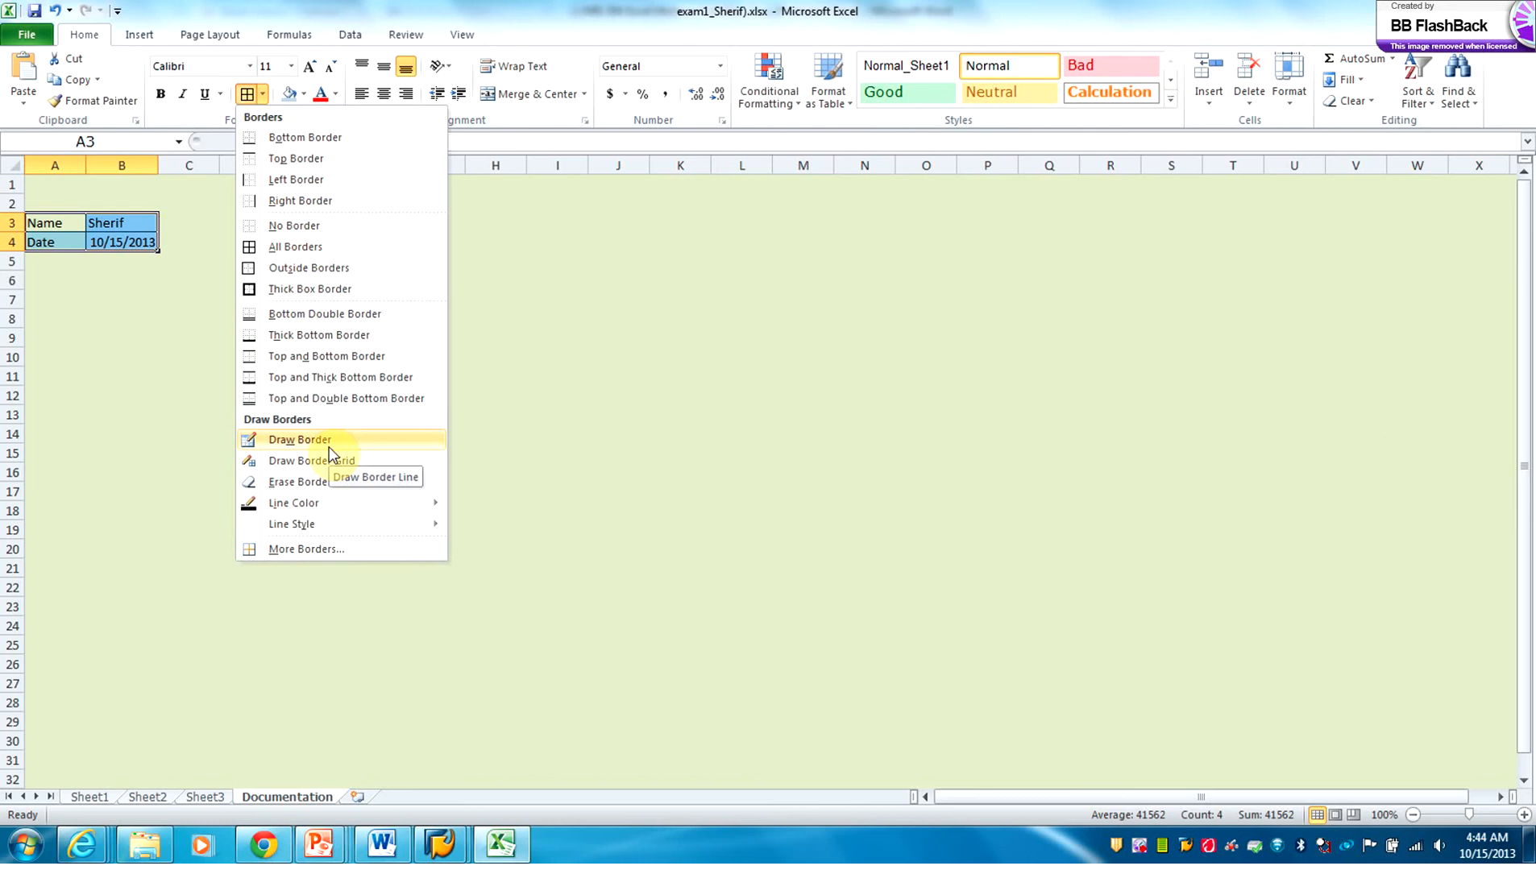
{"action": "mouse_move", "coordinate": [334, 499]}
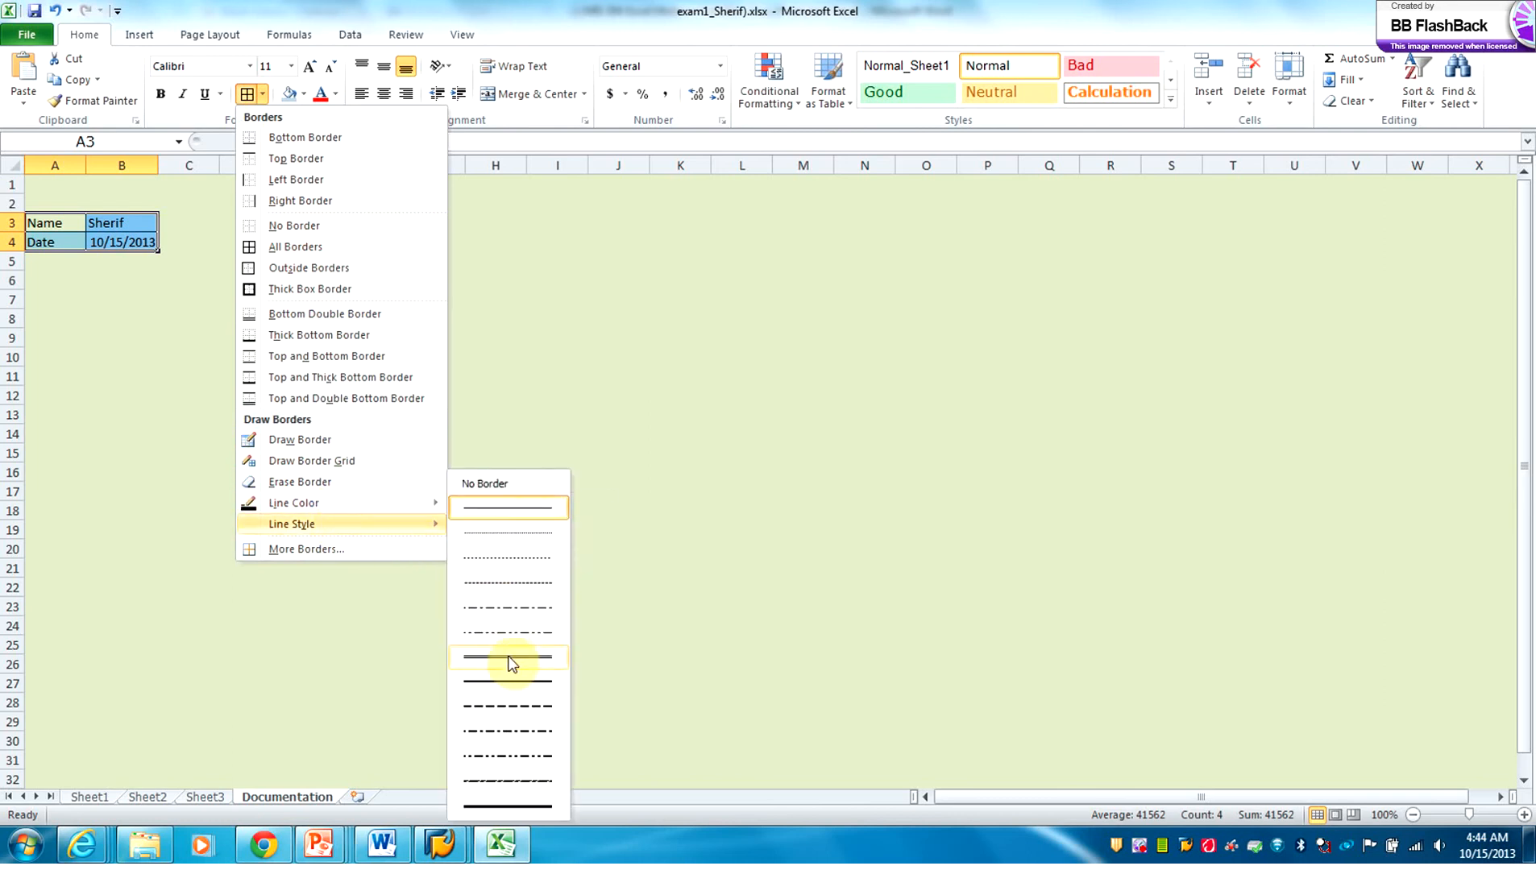
{"action": "left_click", "coordinate": [508, 657]}
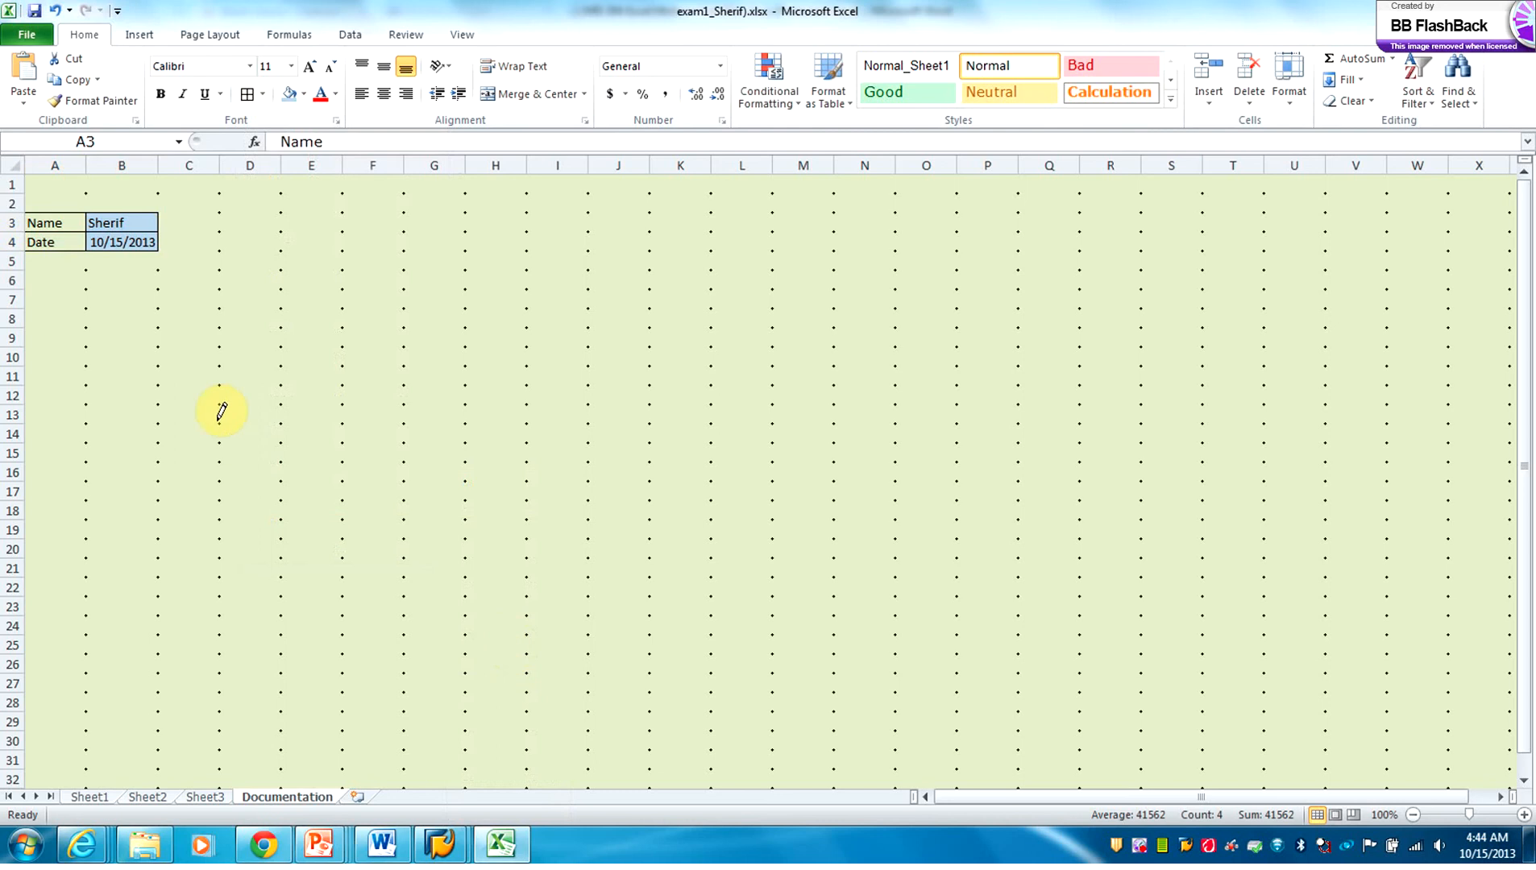
{"action": "left_click", "coordinate": [26, 206]}
{"action": "mouse_move", "coordinate": [27, 204]}
{"action": "left_mouse_down"}
{"action": "mouse_move", "coordinate": [123, 203]}
{"action": "mouse_move", "coordinate": [150, 232]}
{"action": "left_mouse_up"}
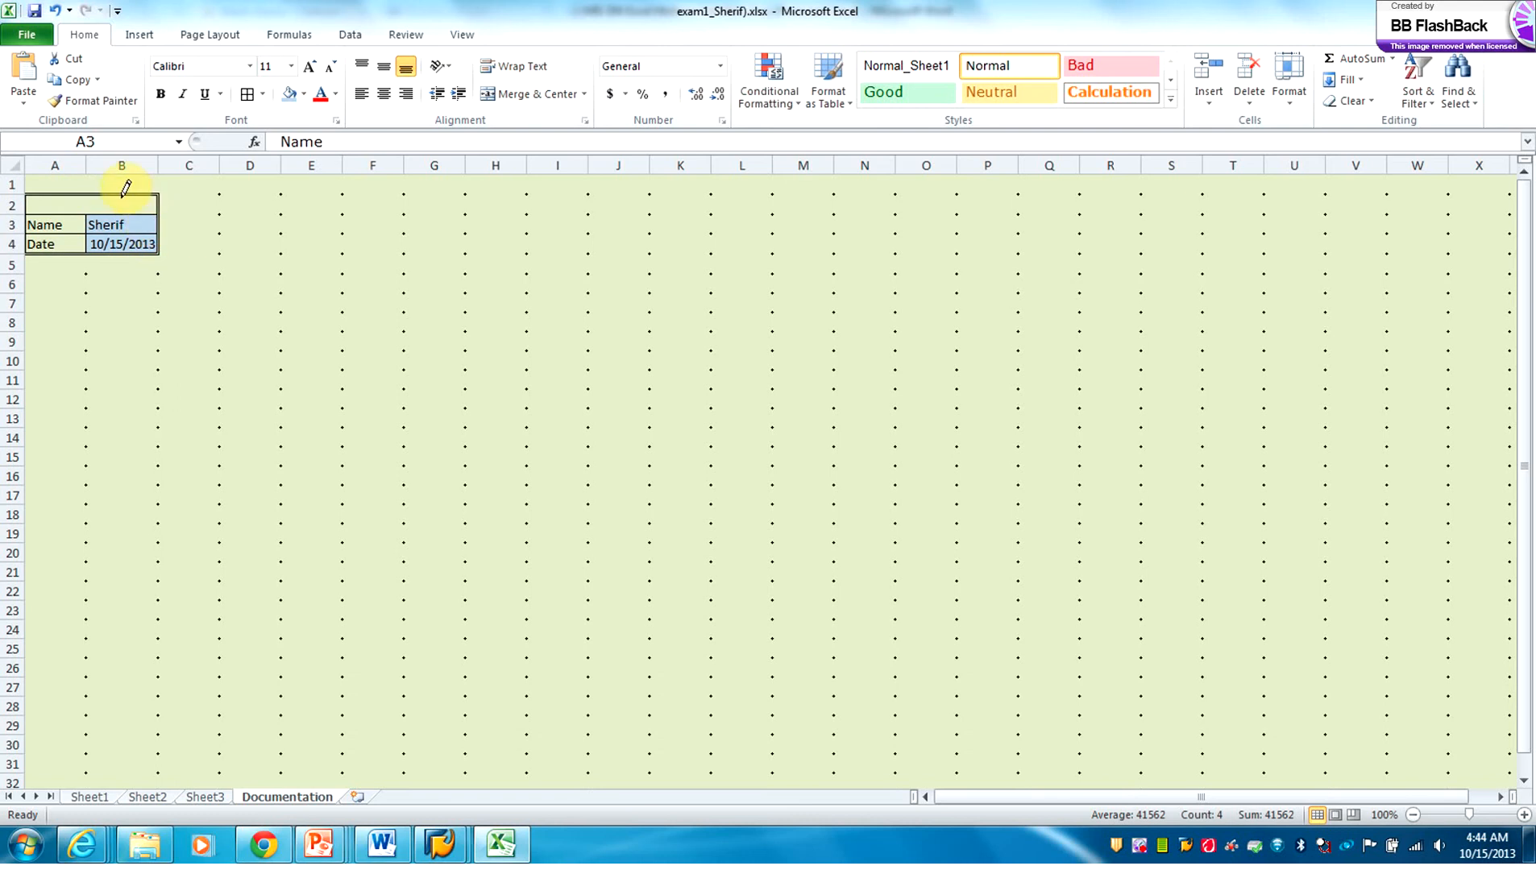
{"action": "left_click", "coordinate": [54, 10]}
Step: Draw a double-line border around A3:B4, apply the double line to all borders in the range and leave border drawing
{"action": "mouse_move", "coordinate": [29, 211]}
{"action": "left_mouse_down"}
{"action": "mouse_move", "coordinate": [137, 213]}
{"action": "mouse_move", "coordinate": [153, 242]}
{"action": "left_mouse_up"}
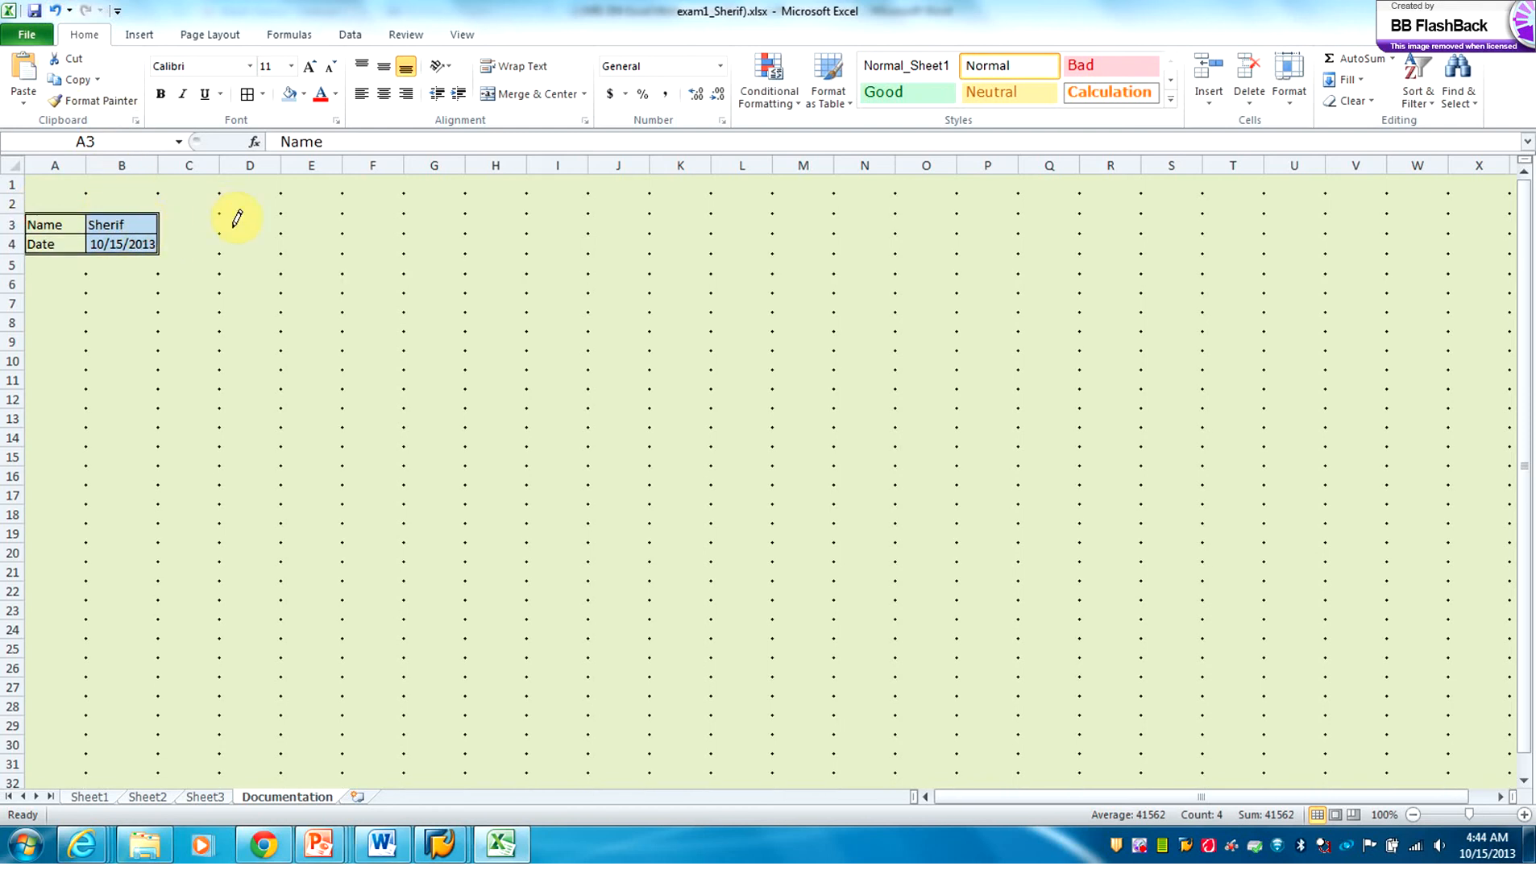
{"action": "left_click", "coordinate": [262, 94]}
{"action": "left_click", "coordinate": [251, 95]}
{"action": "left_click", "coordinate": [250, 207]}
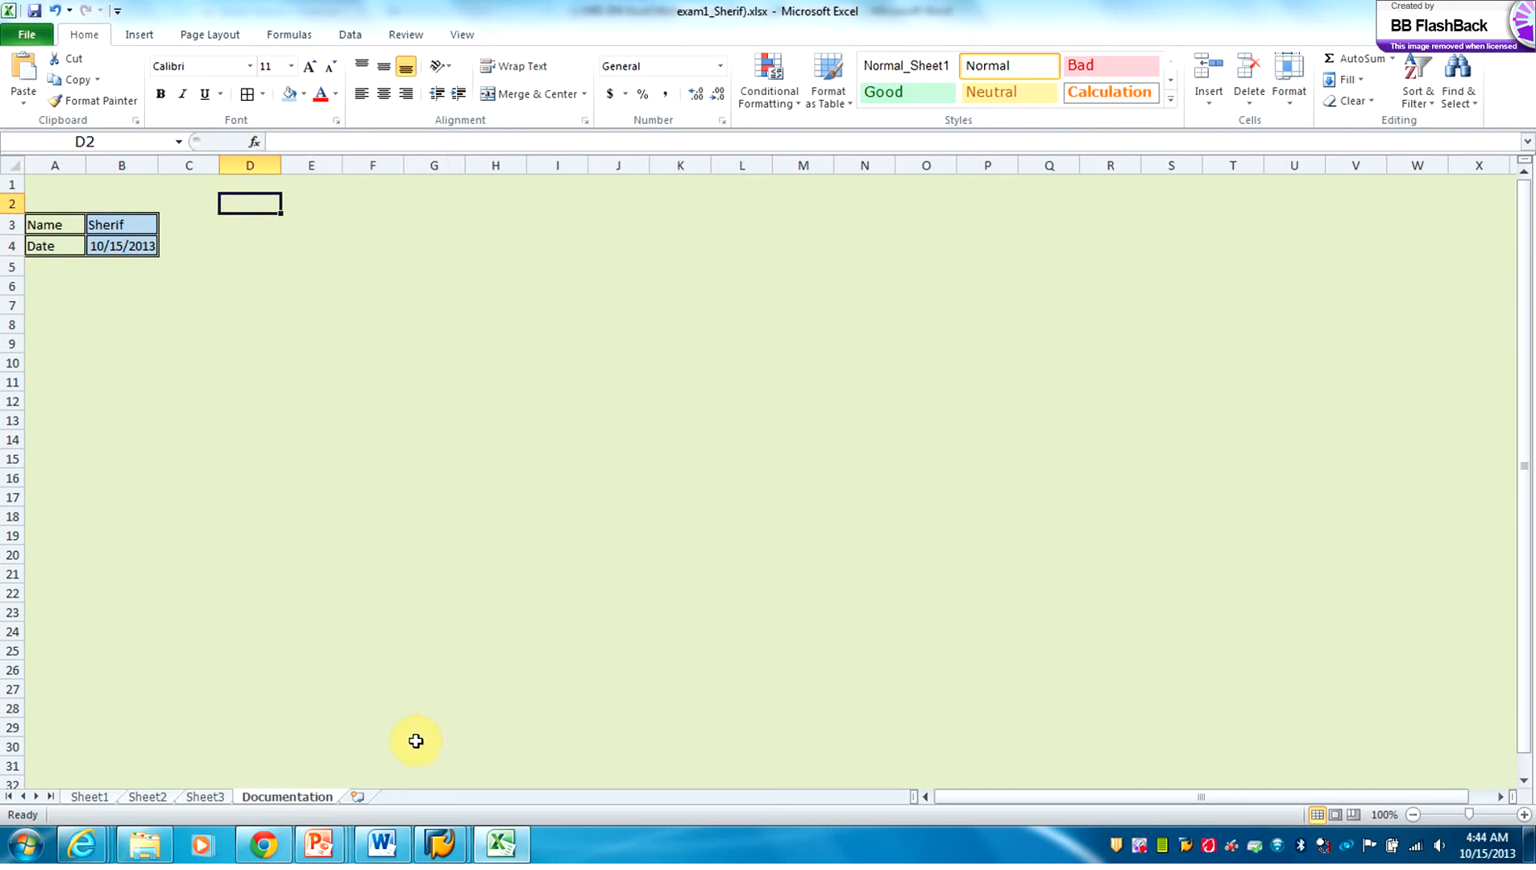
Step: Check the exam instructions in Word and rename Sheet1 of the Excel workbook as Real Estate Listing
{"action": "left_click", "coordinate": [385, 855]}
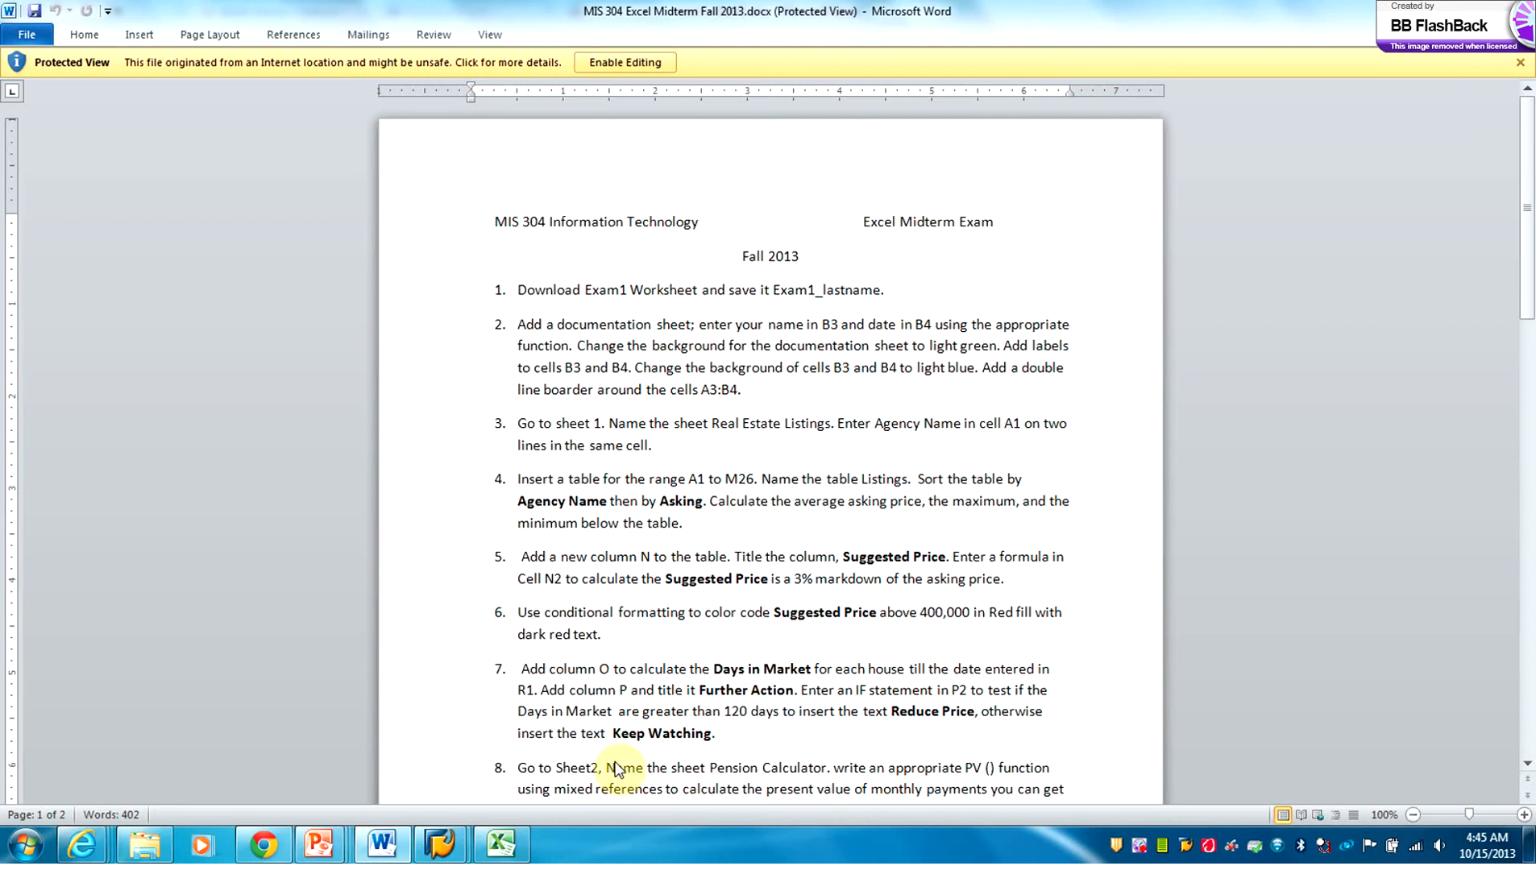
{"action": "left_click", "coordinate": [513, 850]}
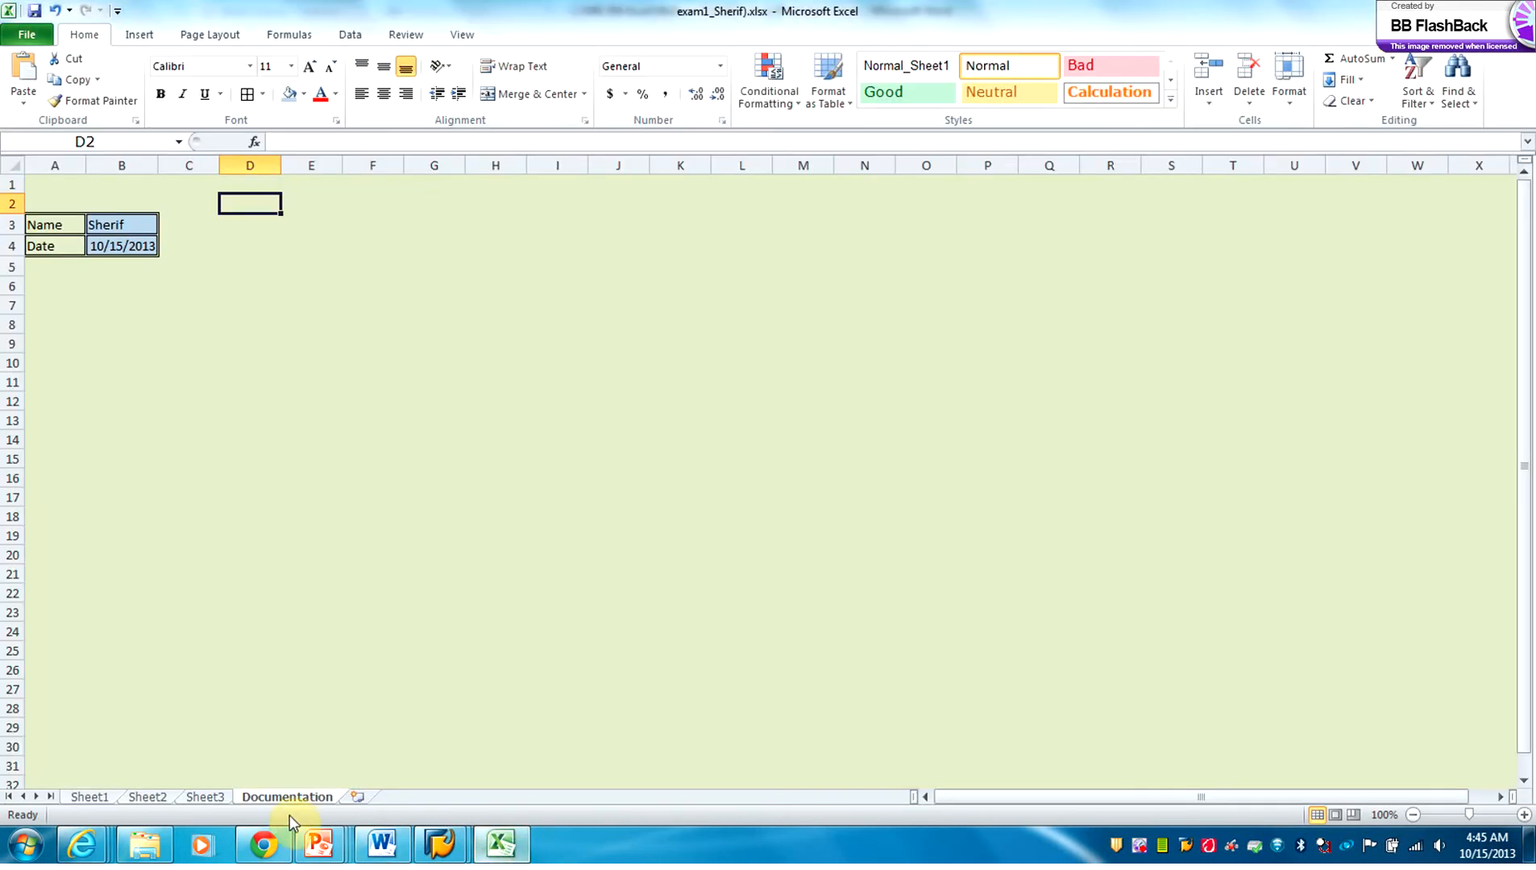
{"action": "left_click", "coordinate": [105, 796]}
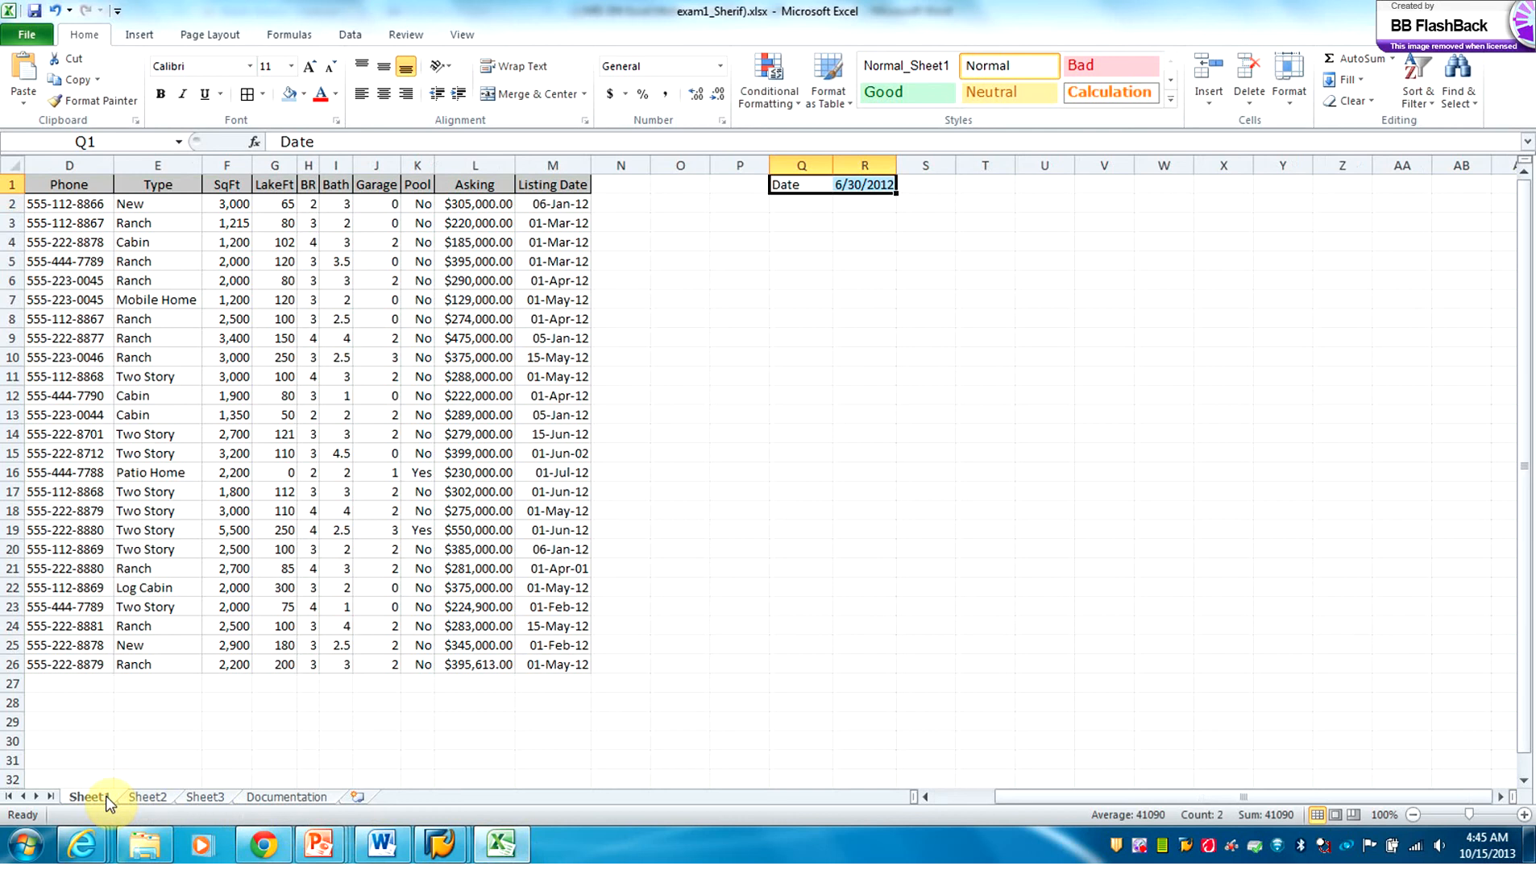
{"action": "double_click", "coordinate": [106, 797]}
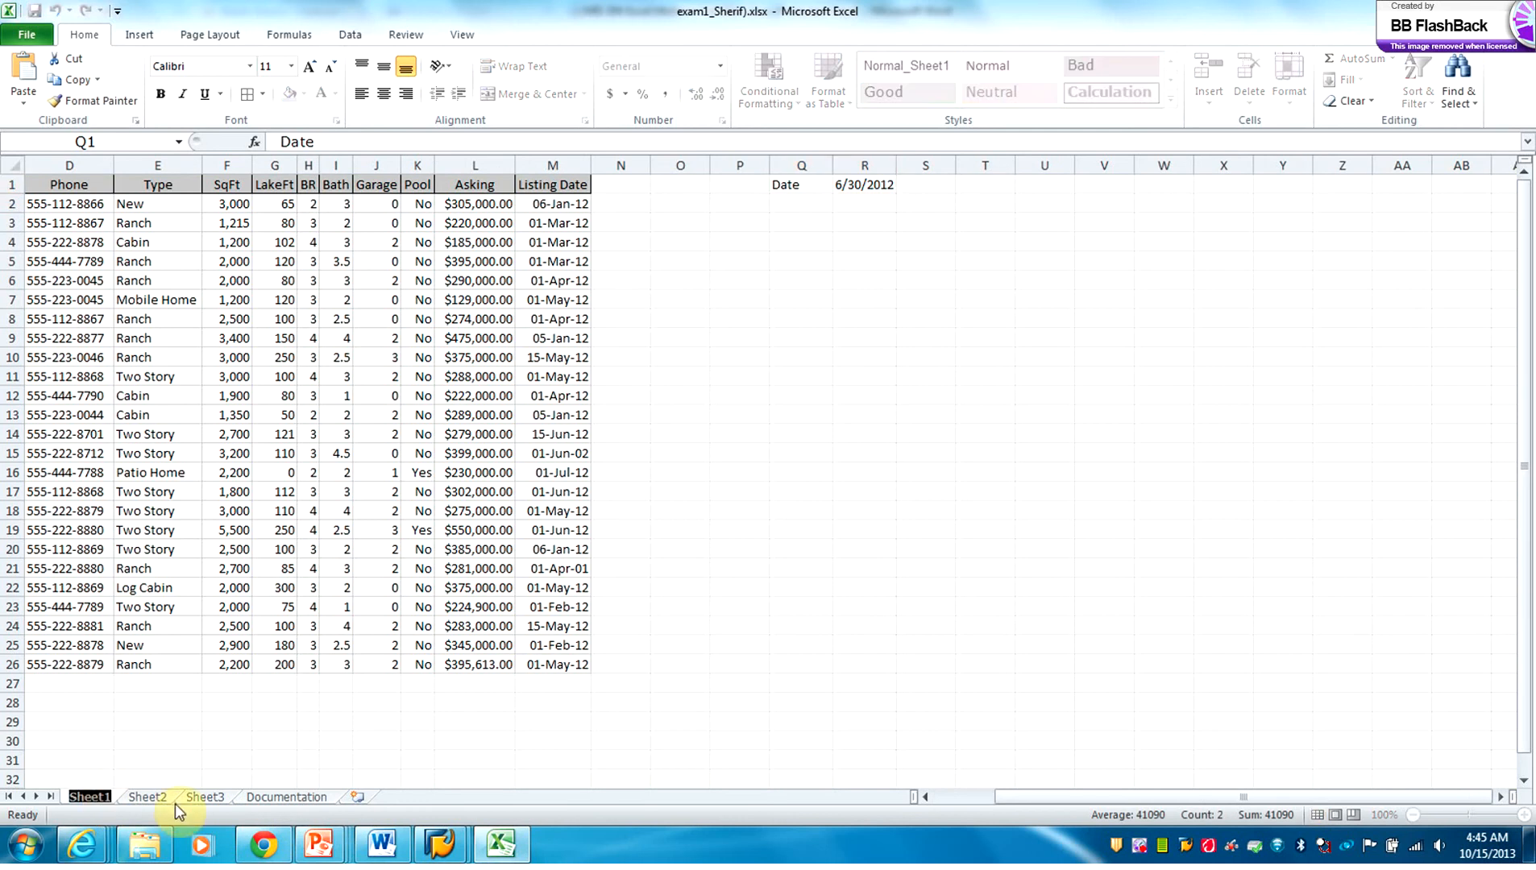
{"action": "type", "text": "Real"}
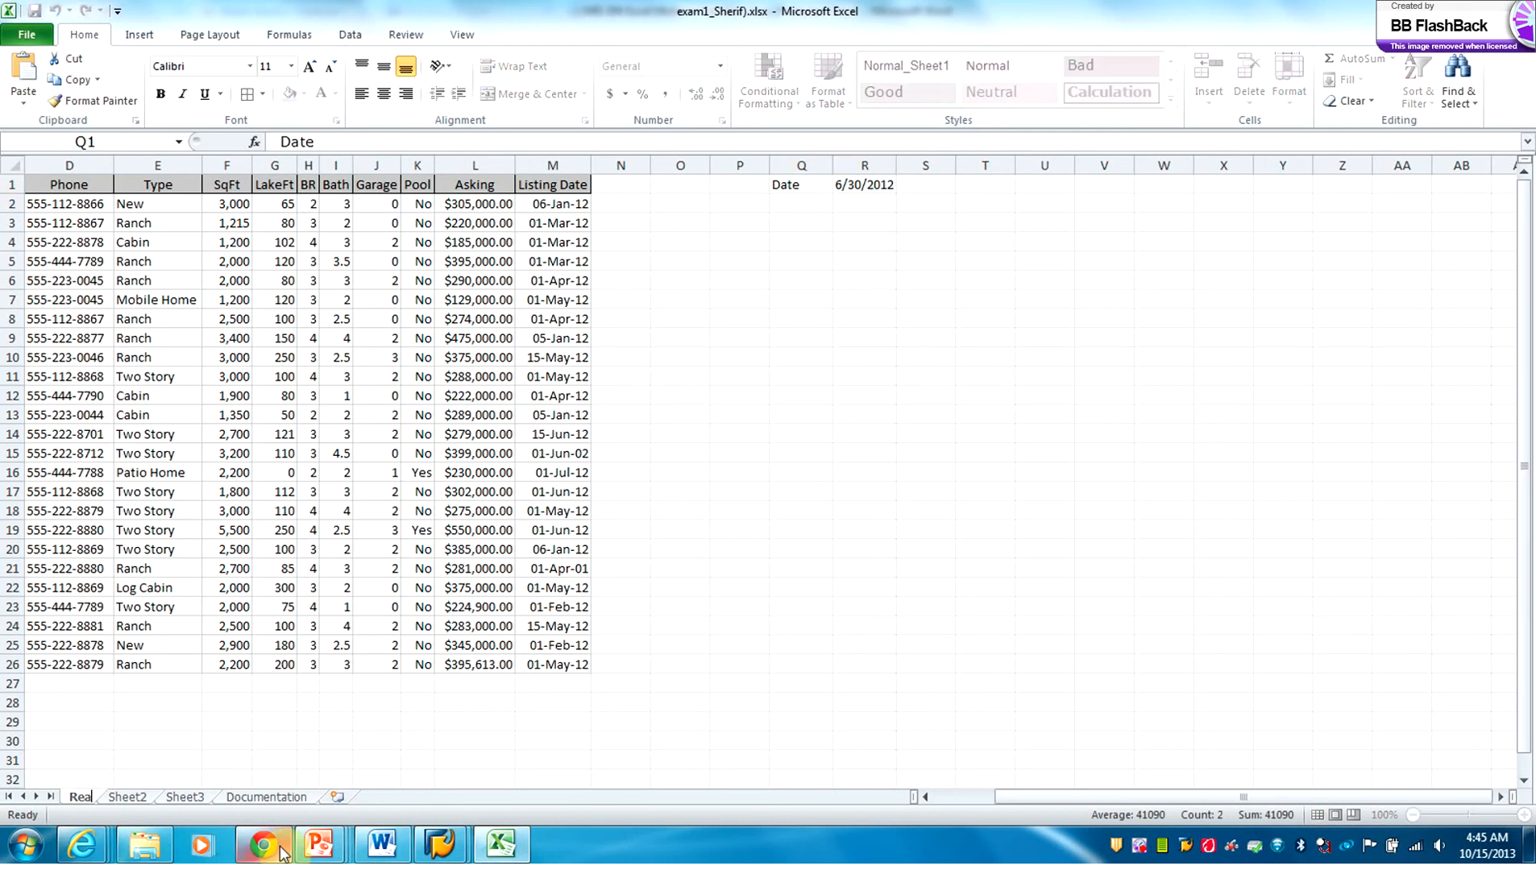
{"action": "type", "text": " Est"}
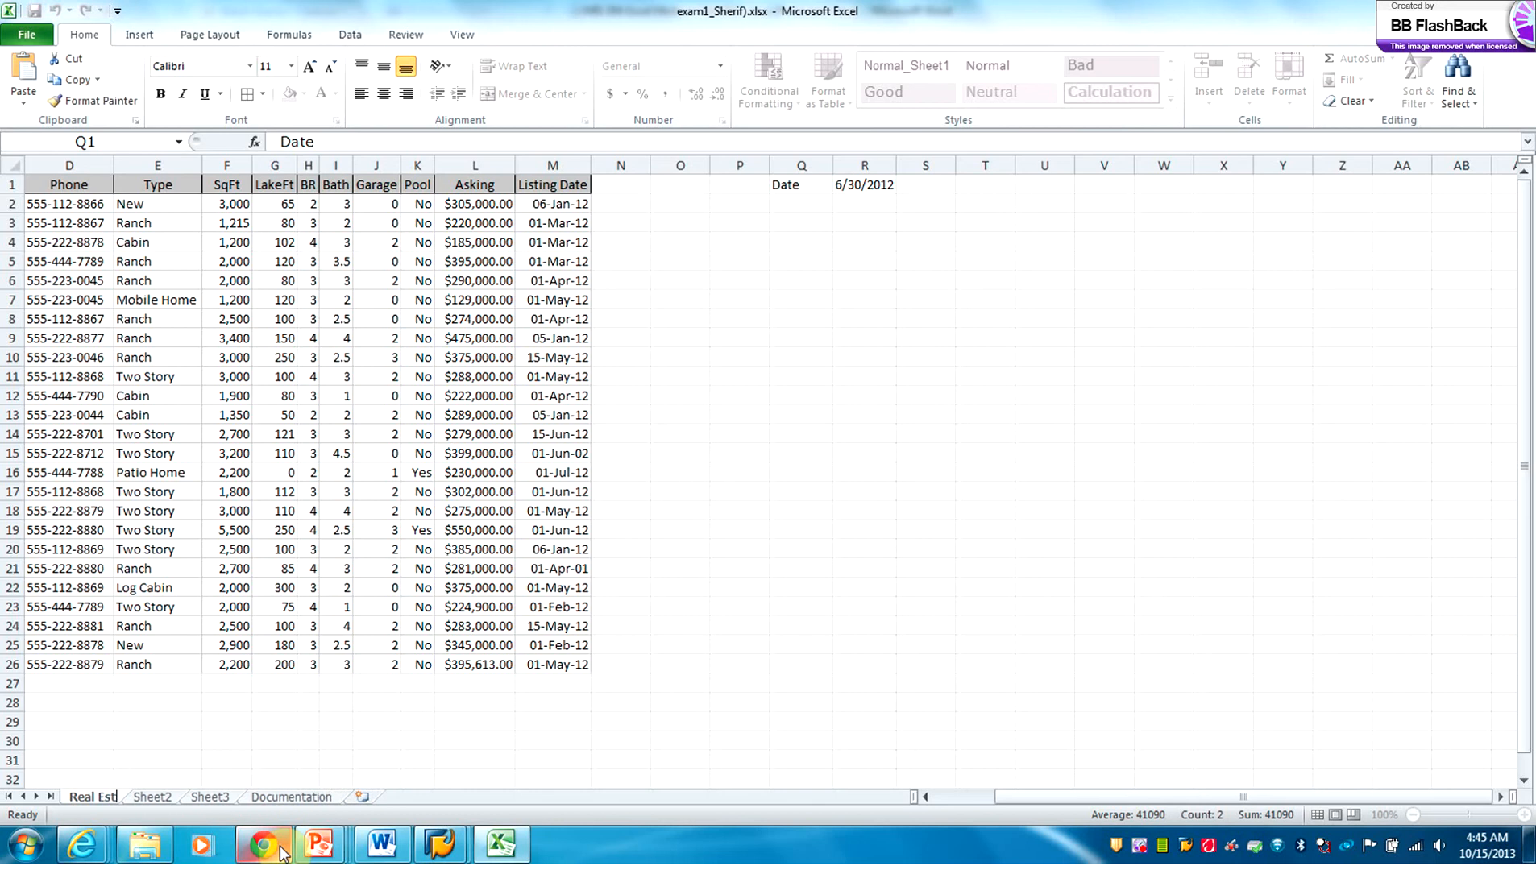
{"action": "type", "text": "ate Listing"}
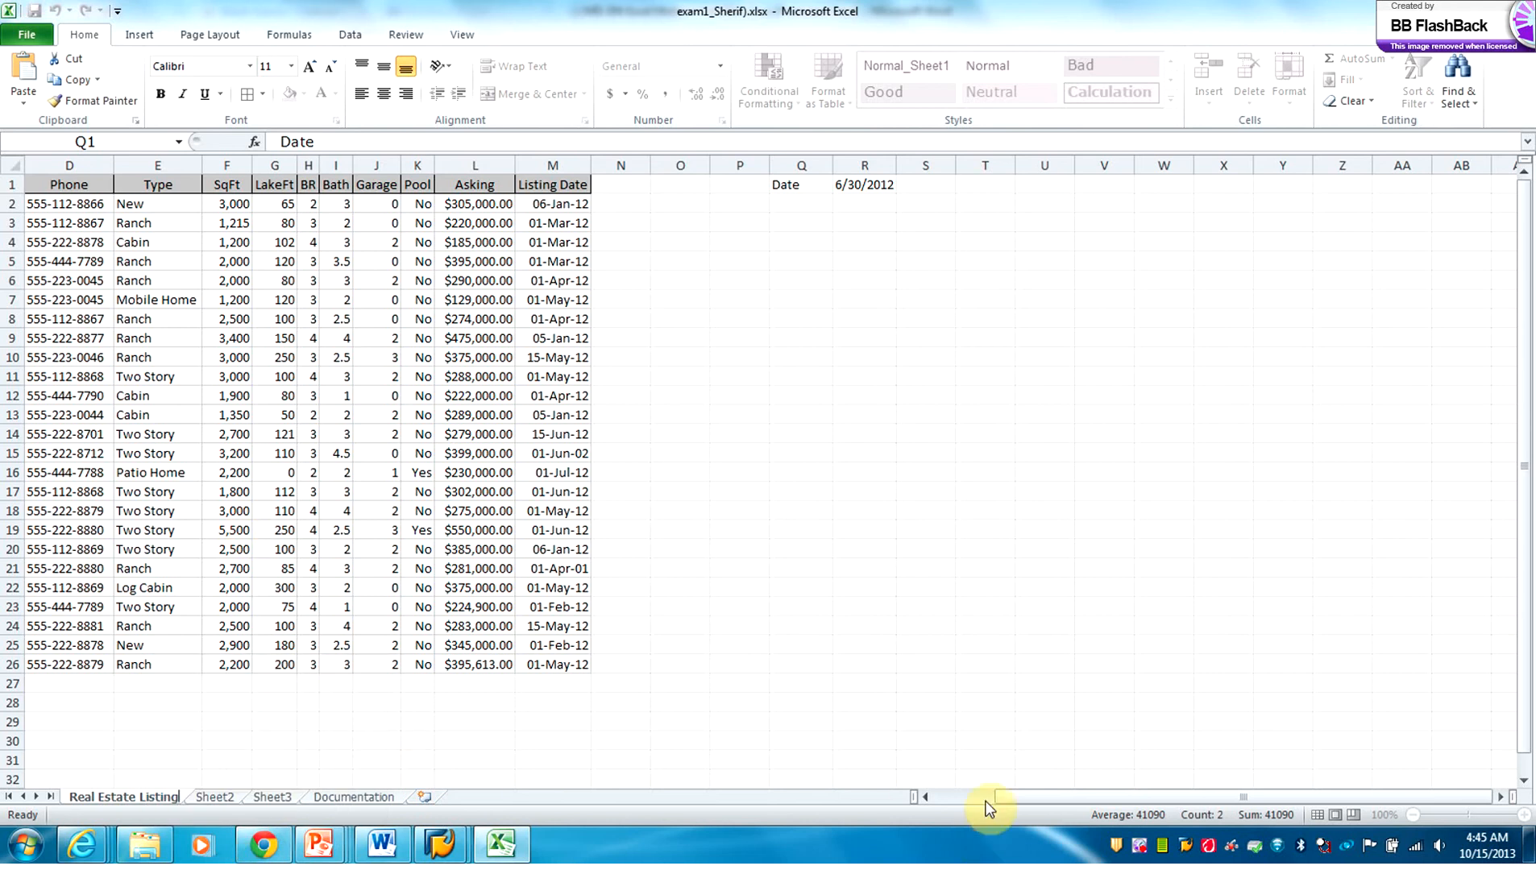
Step: Enter the header Agency Name in cell A1 on two lines within the same cell
{"action": "left_click_drag", "start_coordinate": [1018, 796], "coordinate": [922, 802]}
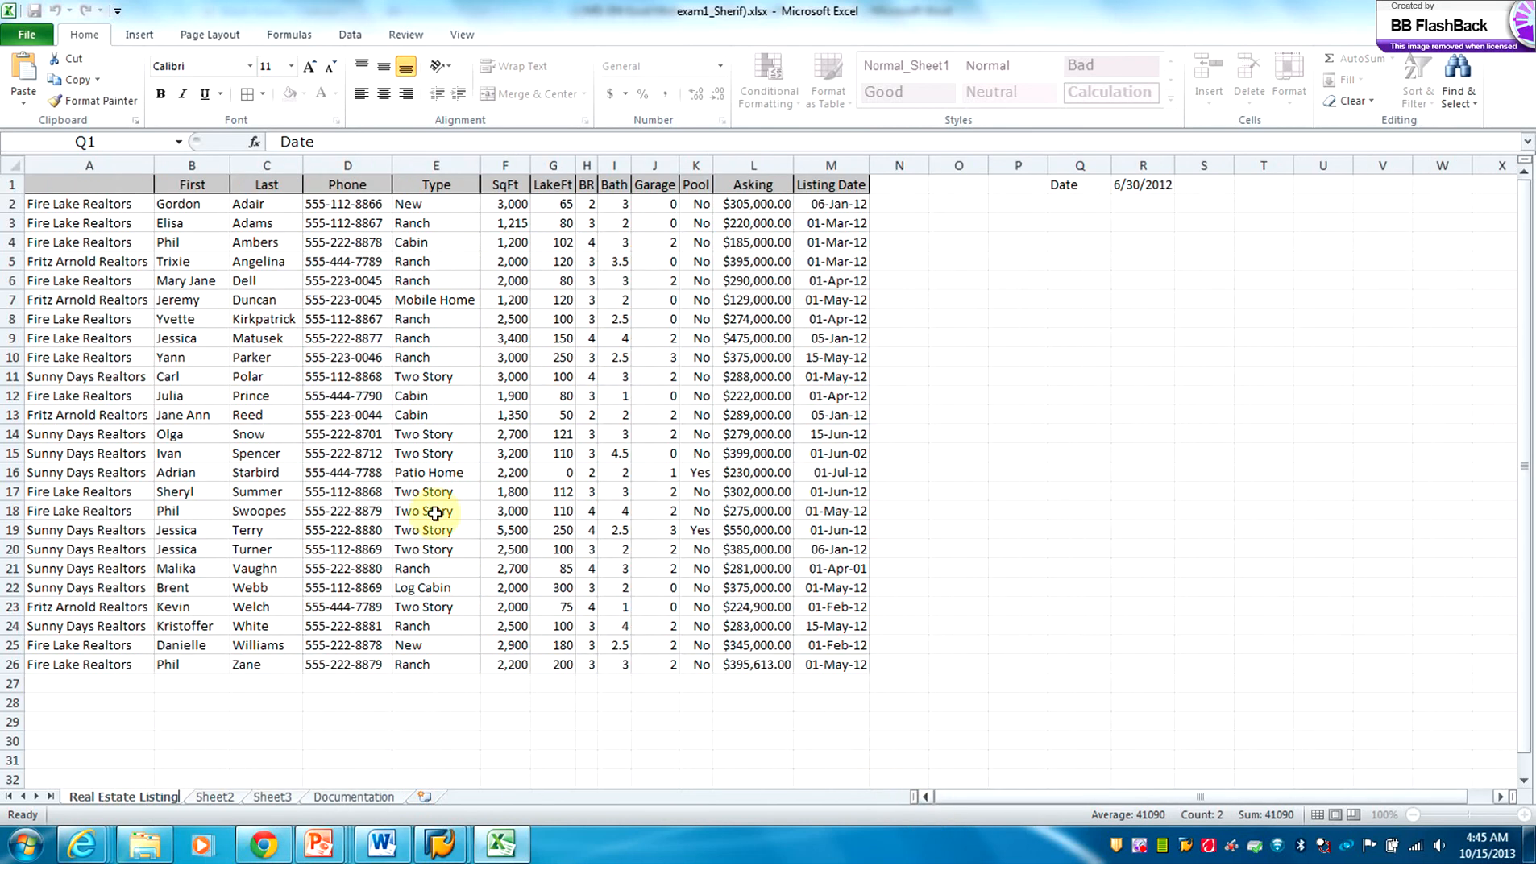
{"action": "left_click", "coordinate": [88, 186]}
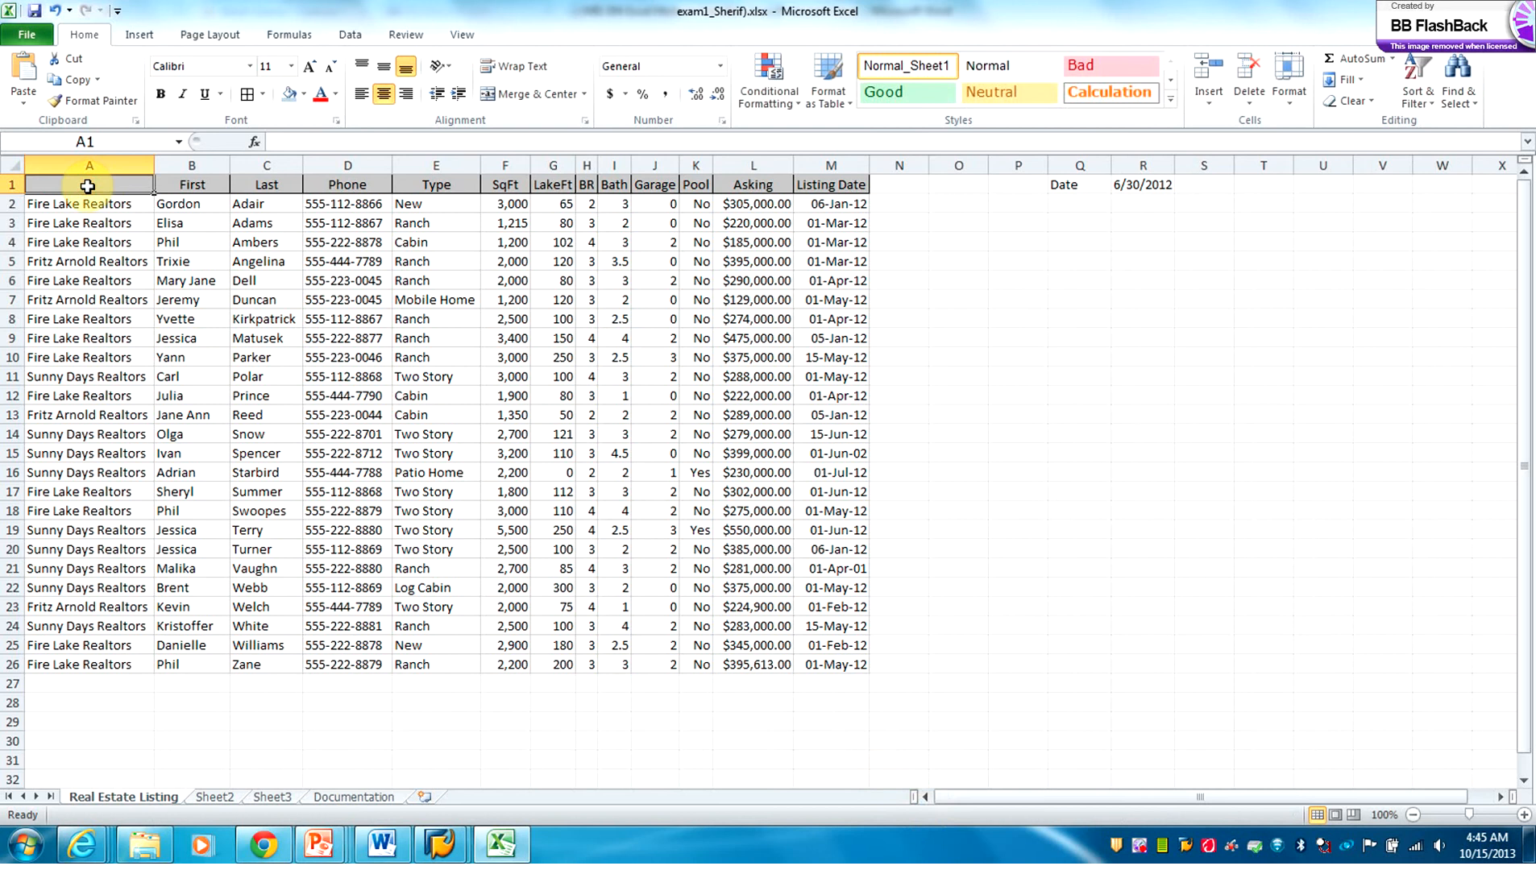
{"action": "type", "text": "A"}
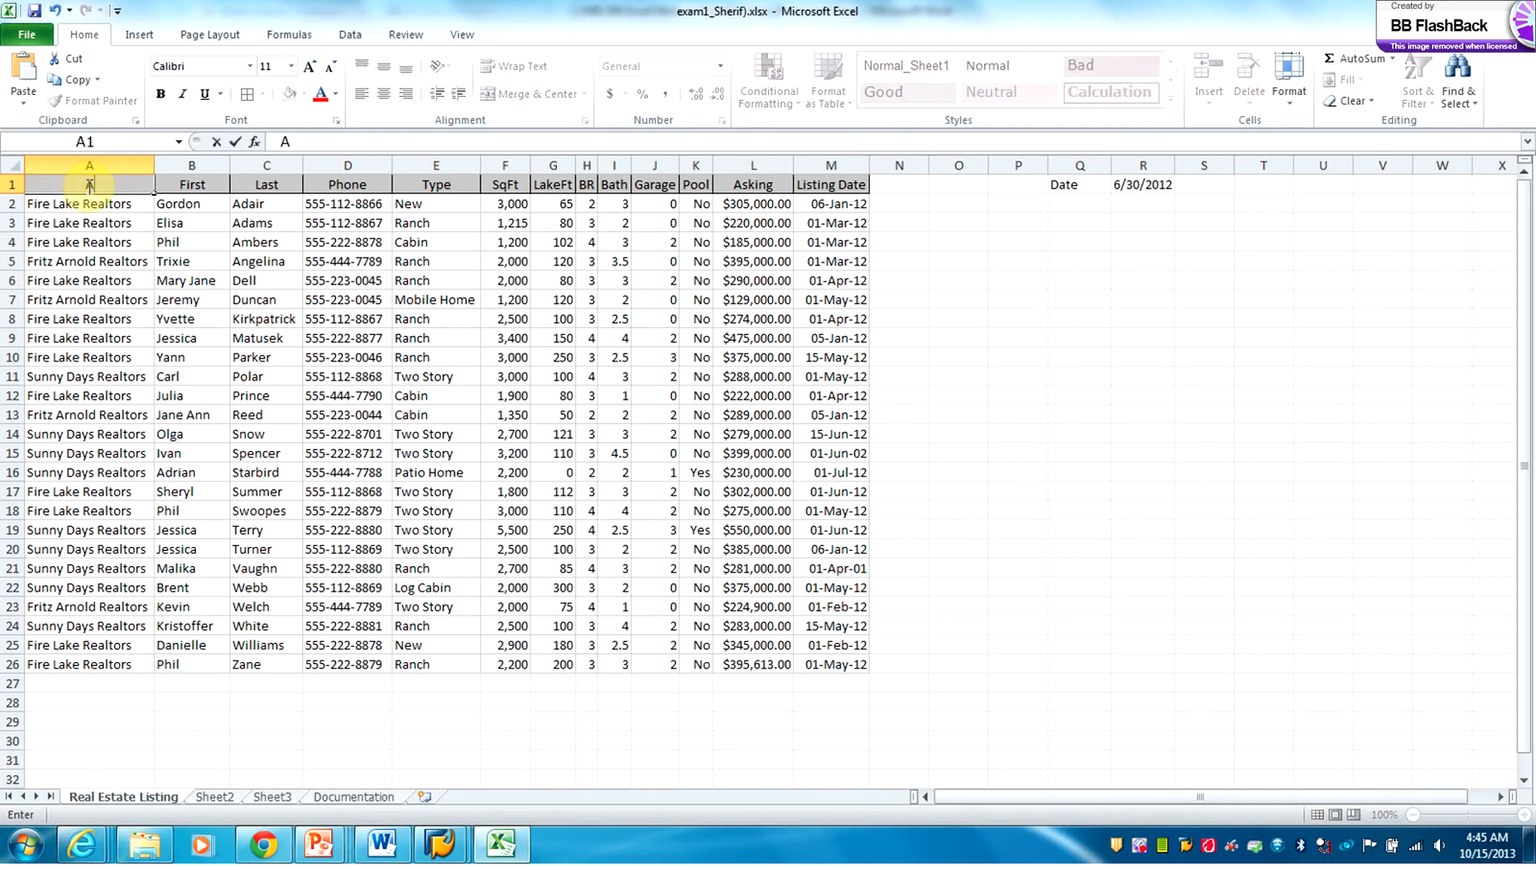
{"action": "type", "text": "gency"}
{"action": "key", "text": "alt+Return"}
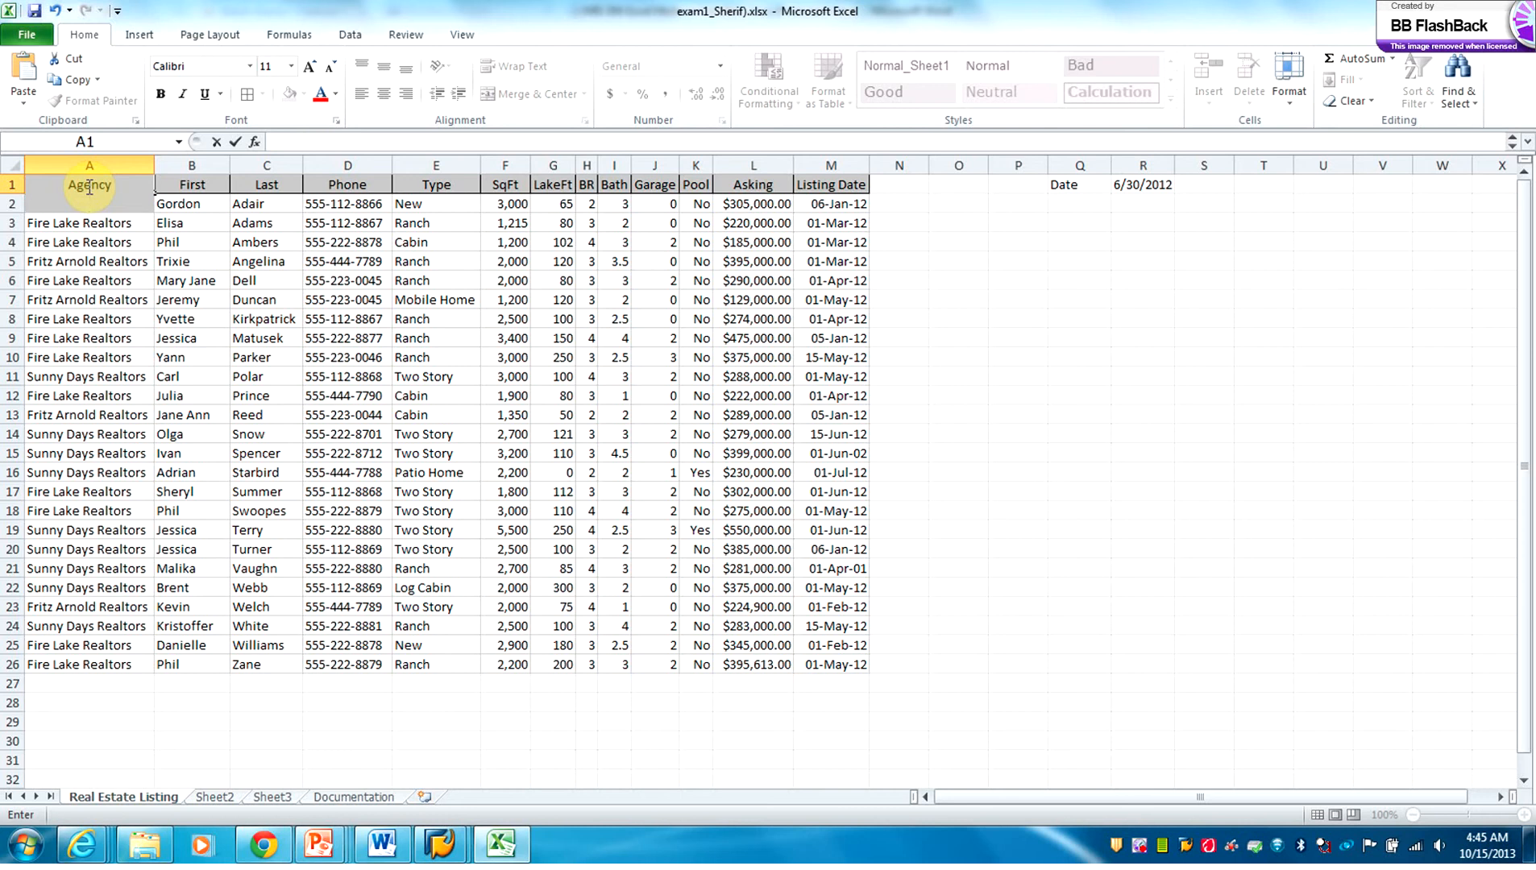
{"action": "type", "text": "Name"}
{"action": "key", "text": "Return"}
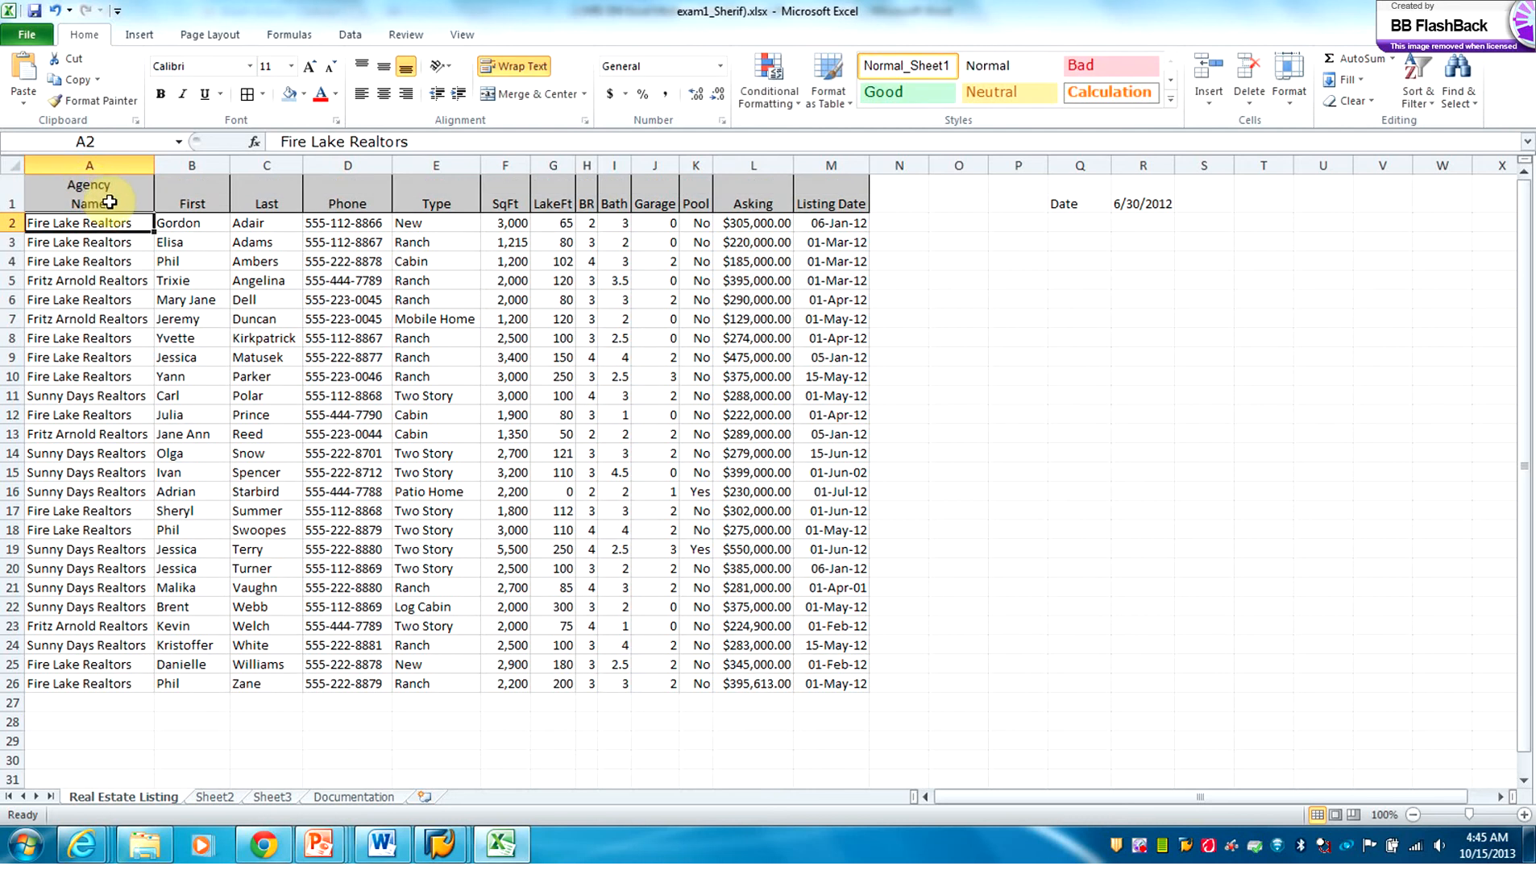
{"action": "left_click", "coordinate": [114, 196]}
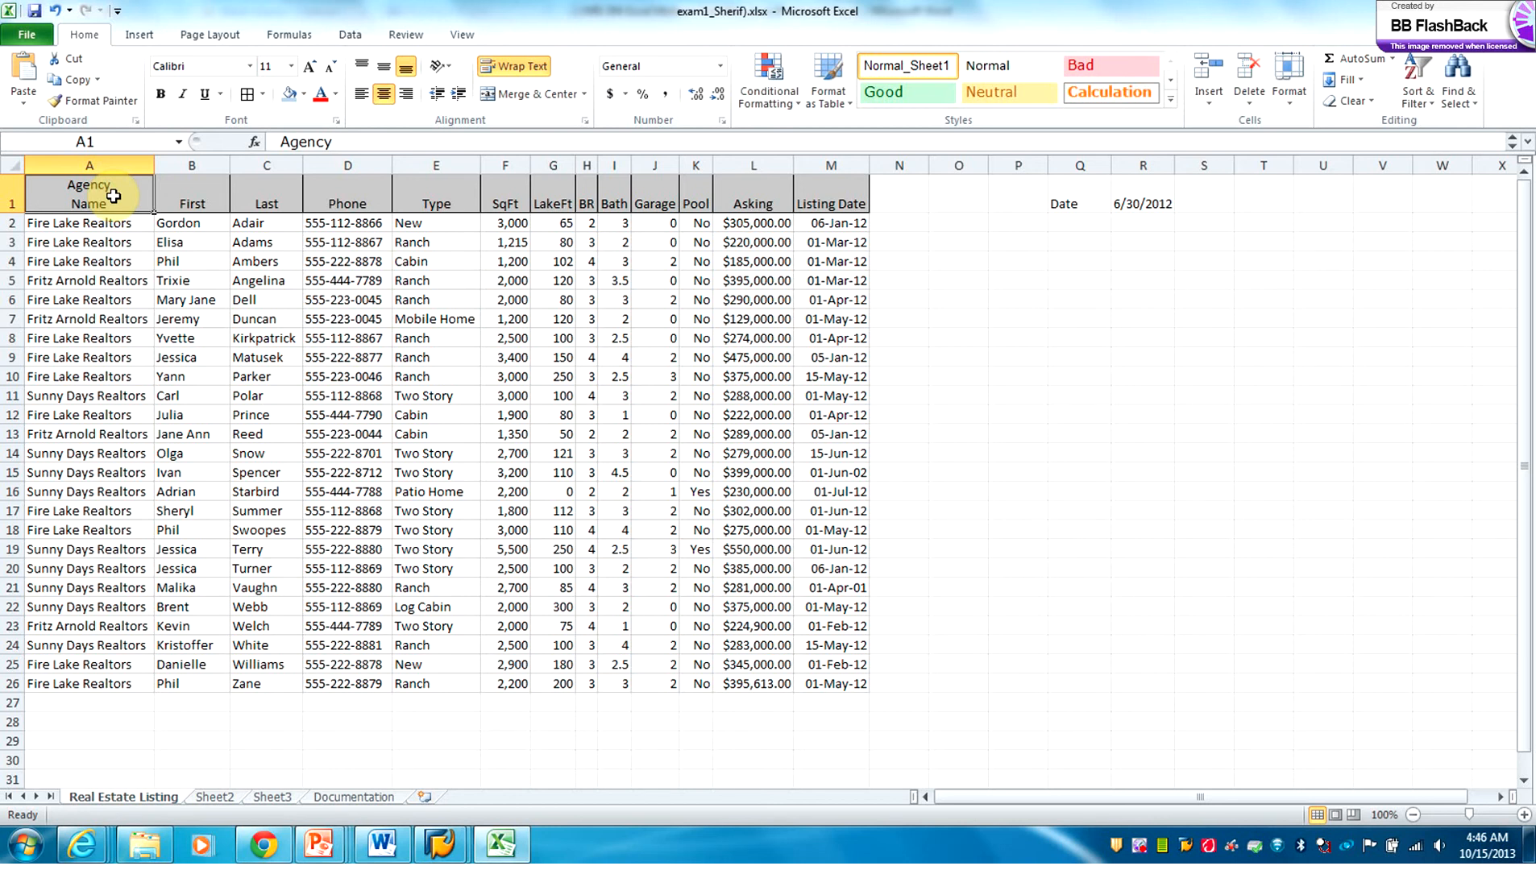
Step: Switch to the exam document in Word, enable editing and add "Alt+enter will add a new line in the same cell" after task 3
{"action": "left_click", "coordinate": [383, 847]}
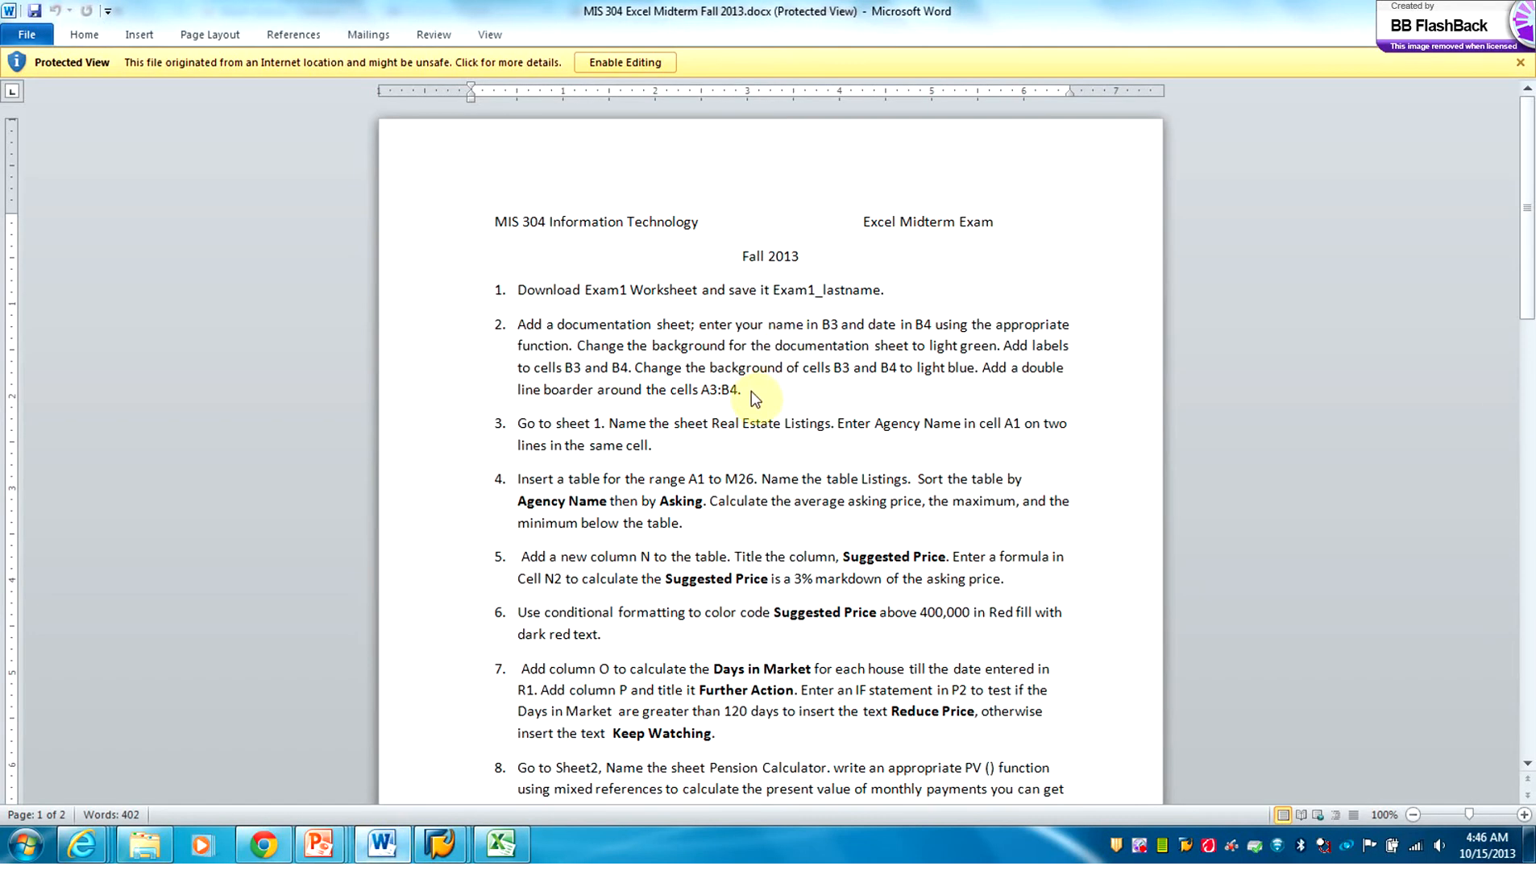
{"action": "left_click", "coordinate": [675, 446]}
{"action": "key", "text": "Return"}
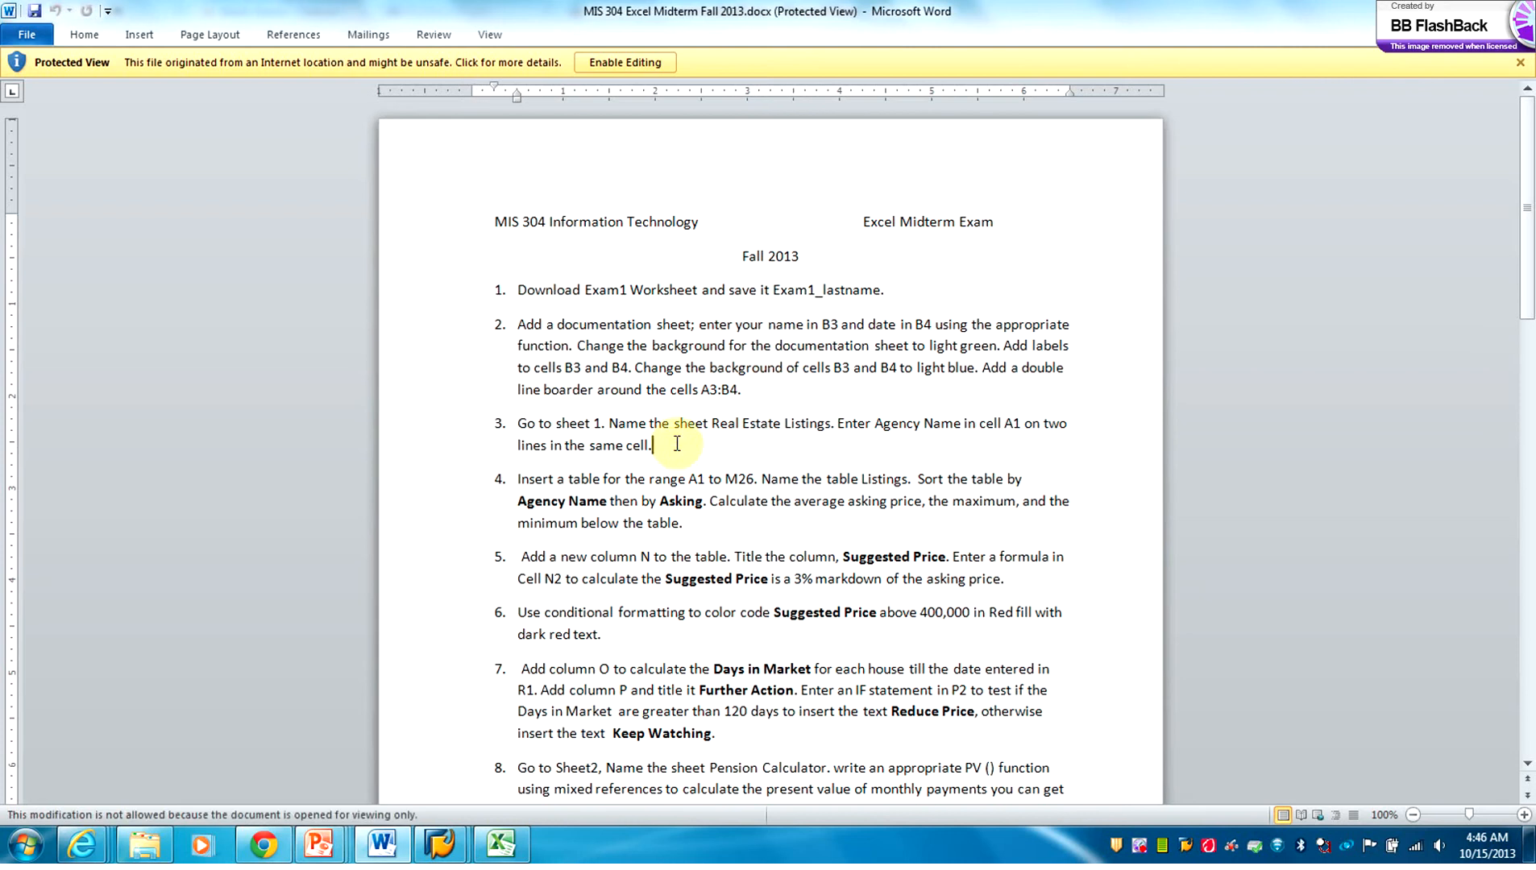
{"action": "left_click", "coordinate": [627, 63]}
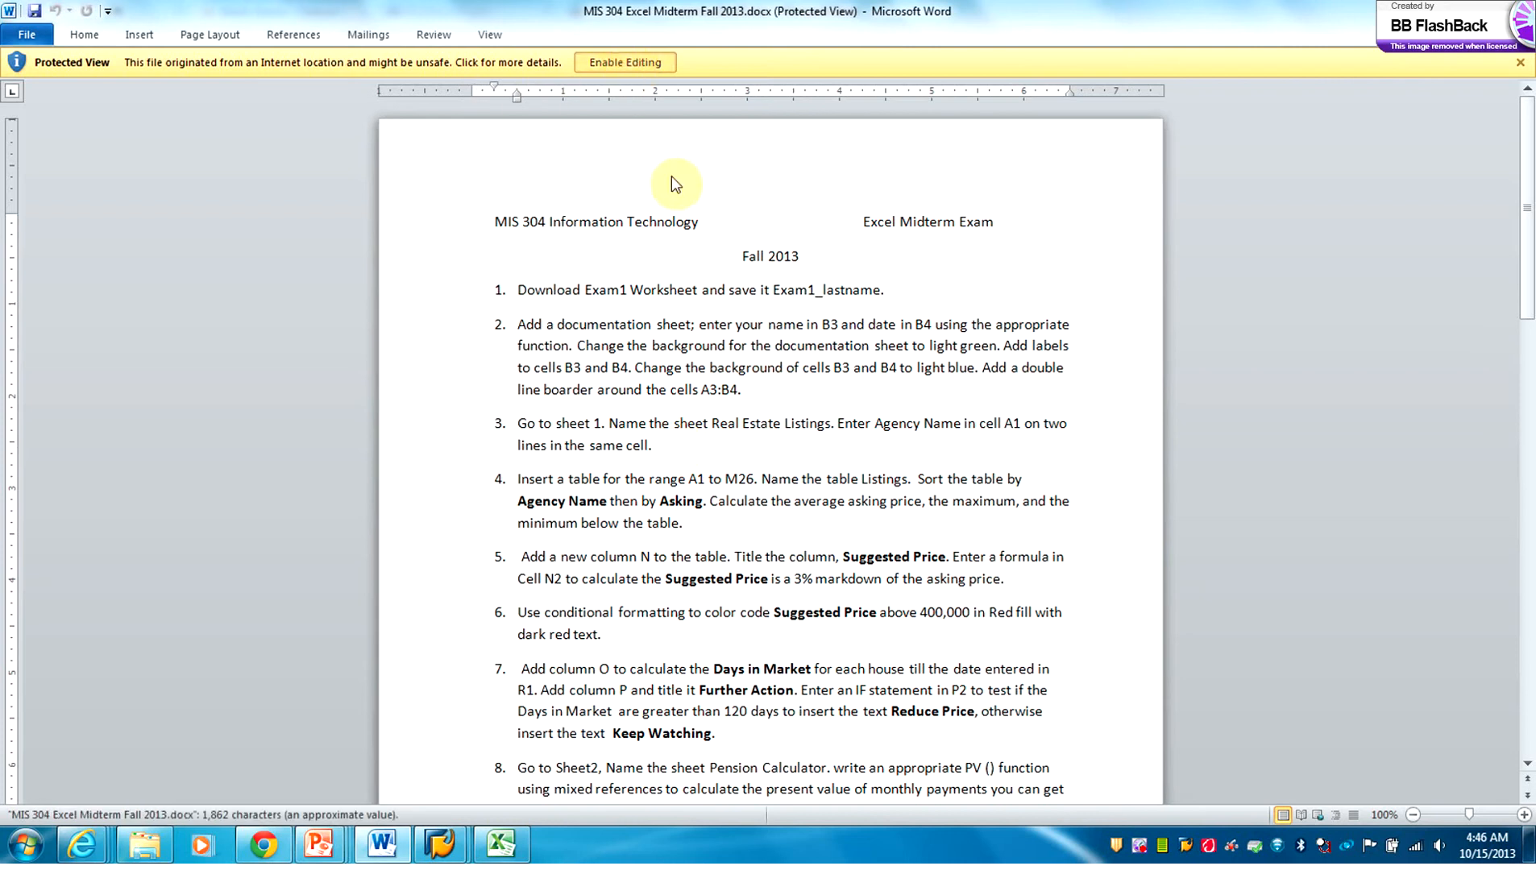
{"action": "left_click", "coordinate": [670, 501]}
{"action": "type", "text": "A"}
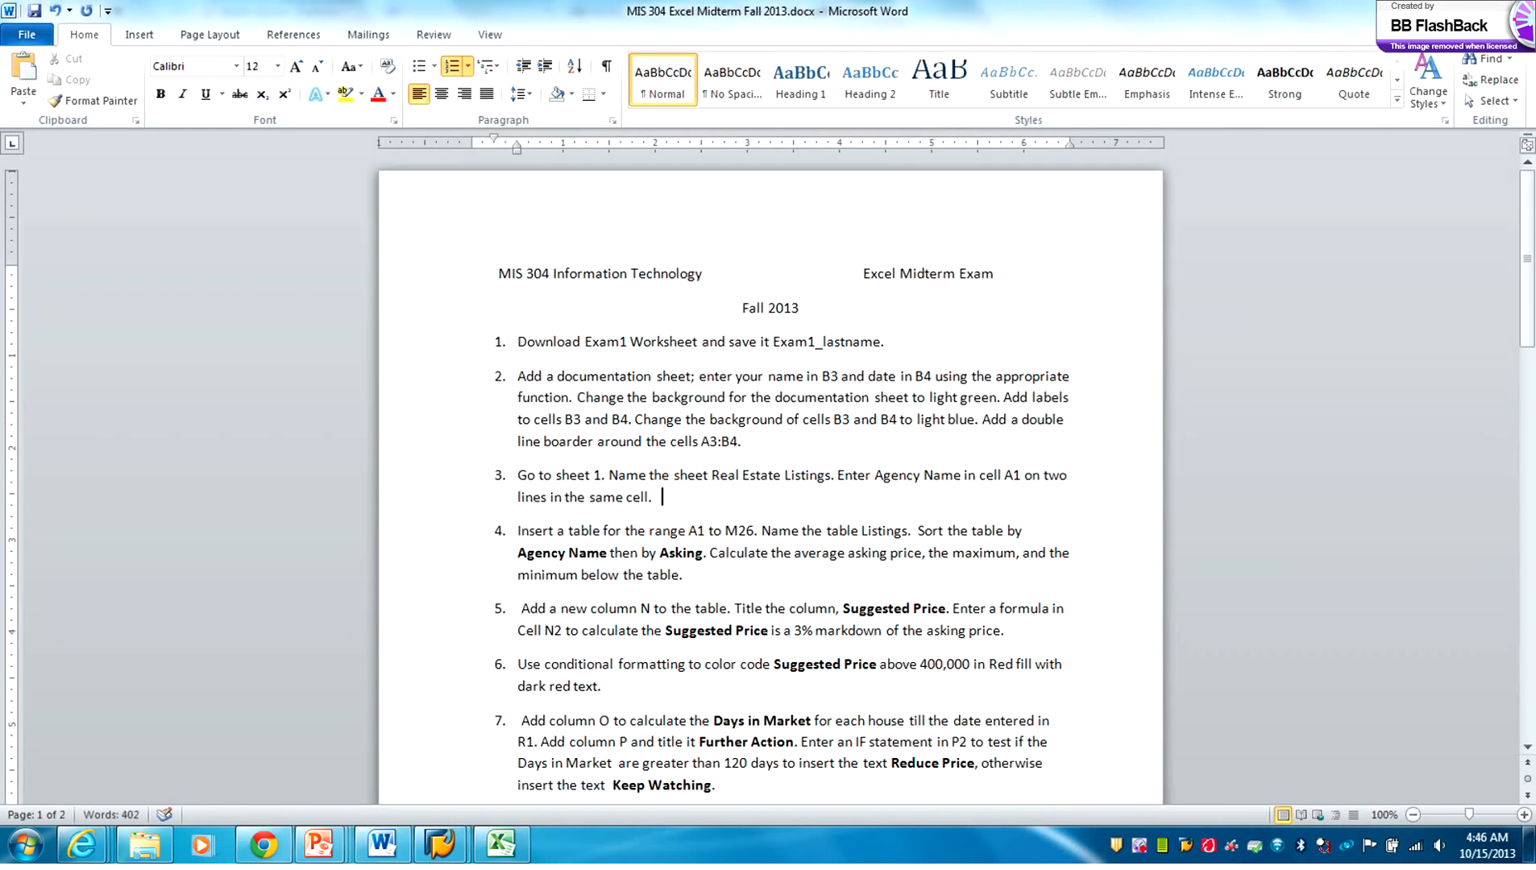
{"action": "type", "text": "lt+enter"}
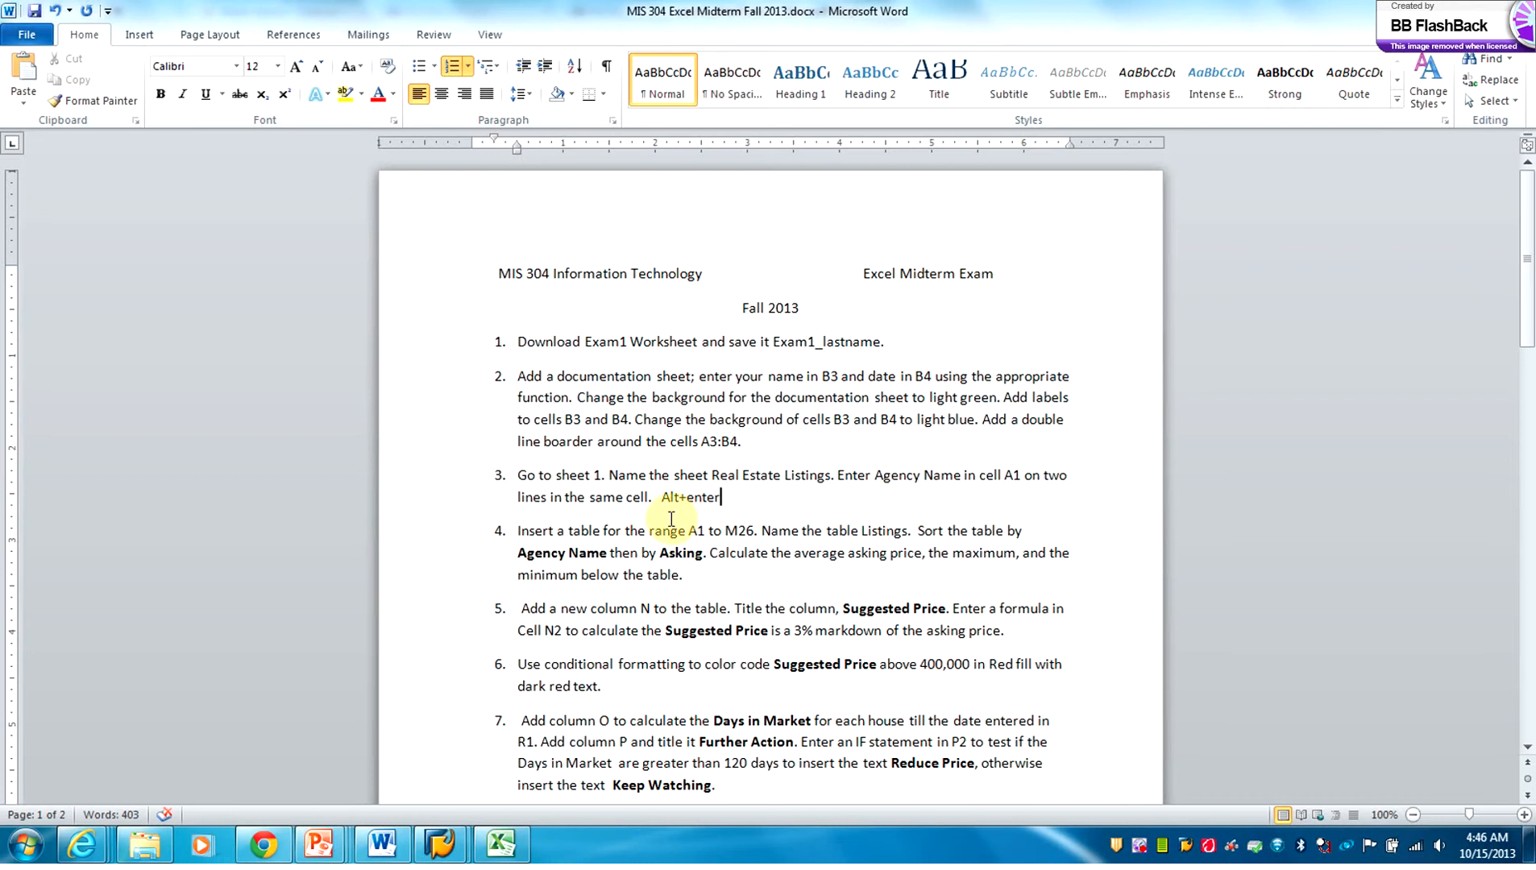
{"action": "type", "text": " will"}
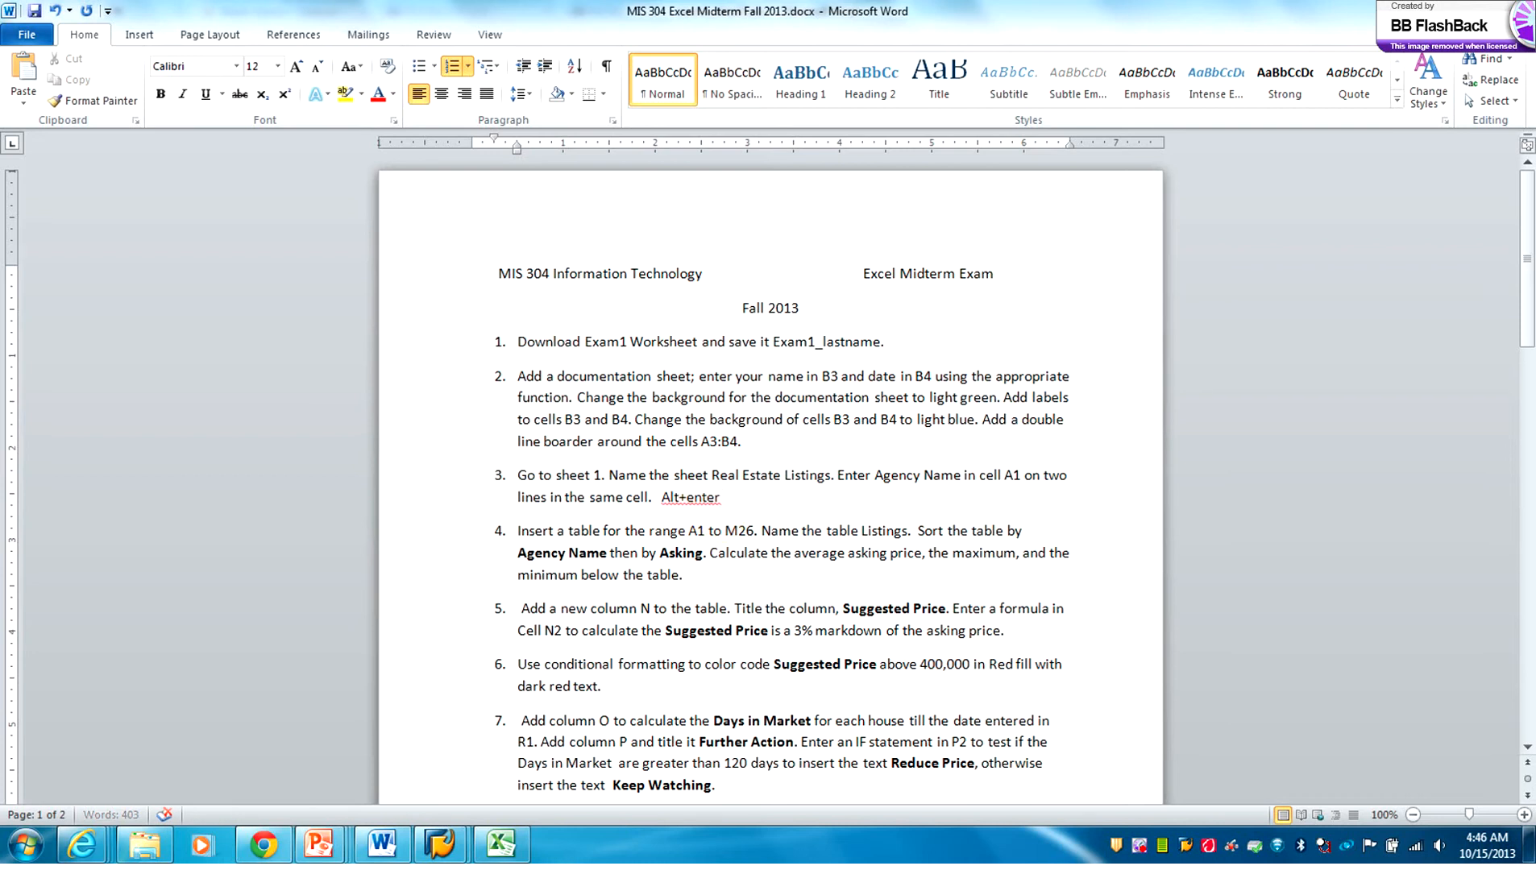
{"action": "type", "text": " add a new line in the same cell"}
Step: Format the Alt+enter note after task 3 in red bold text
{"action": "left_click_drag", "start_coordinate": [663, 497], "coordinate": [938, 493]}
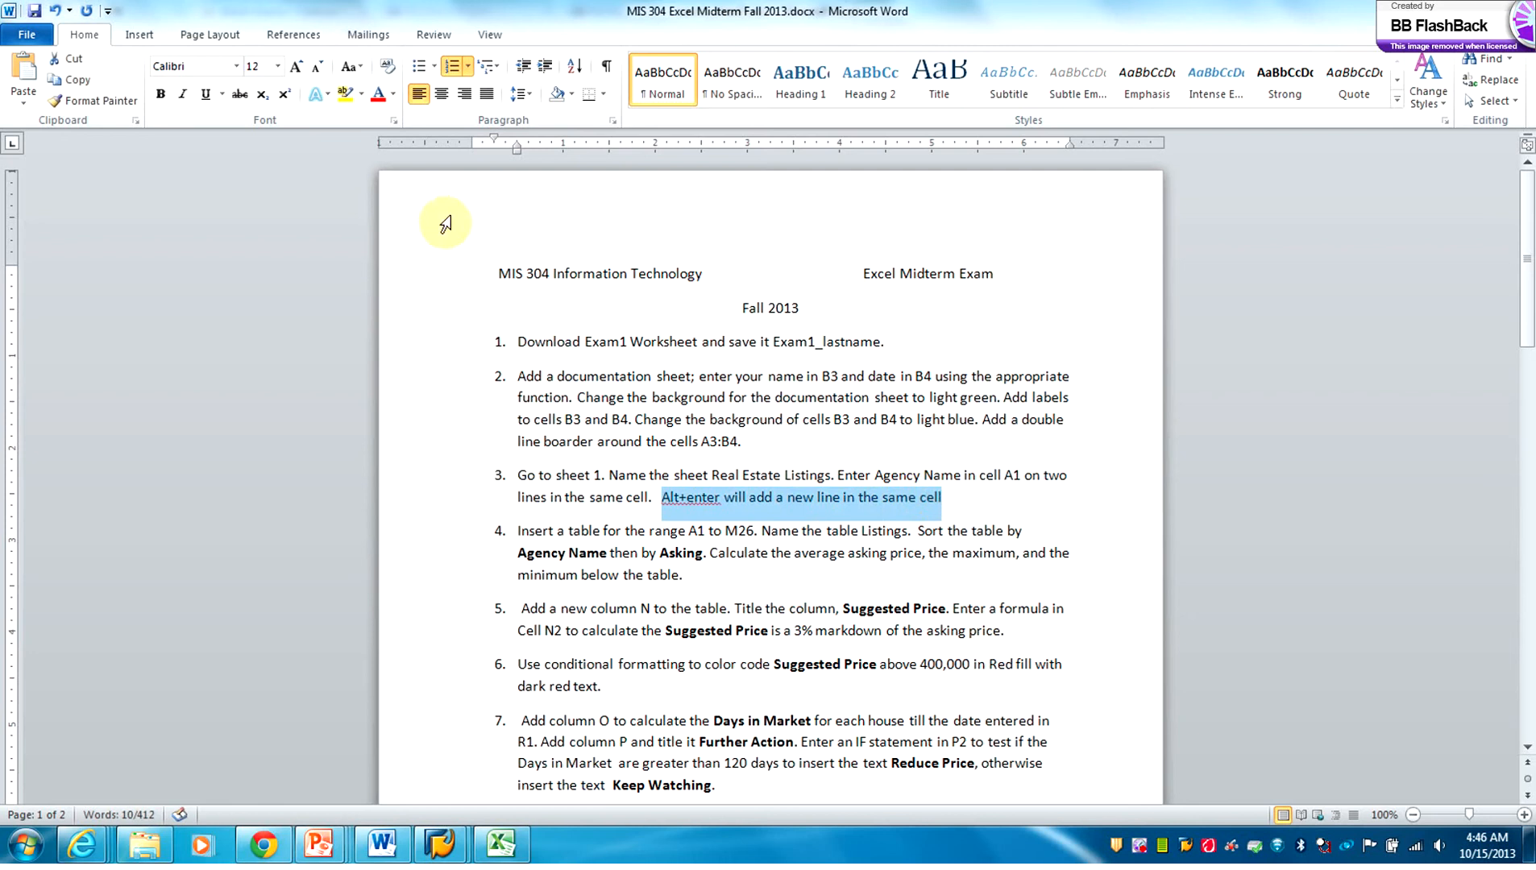
{"action": "left_click", "coordinate": [377, 94]}
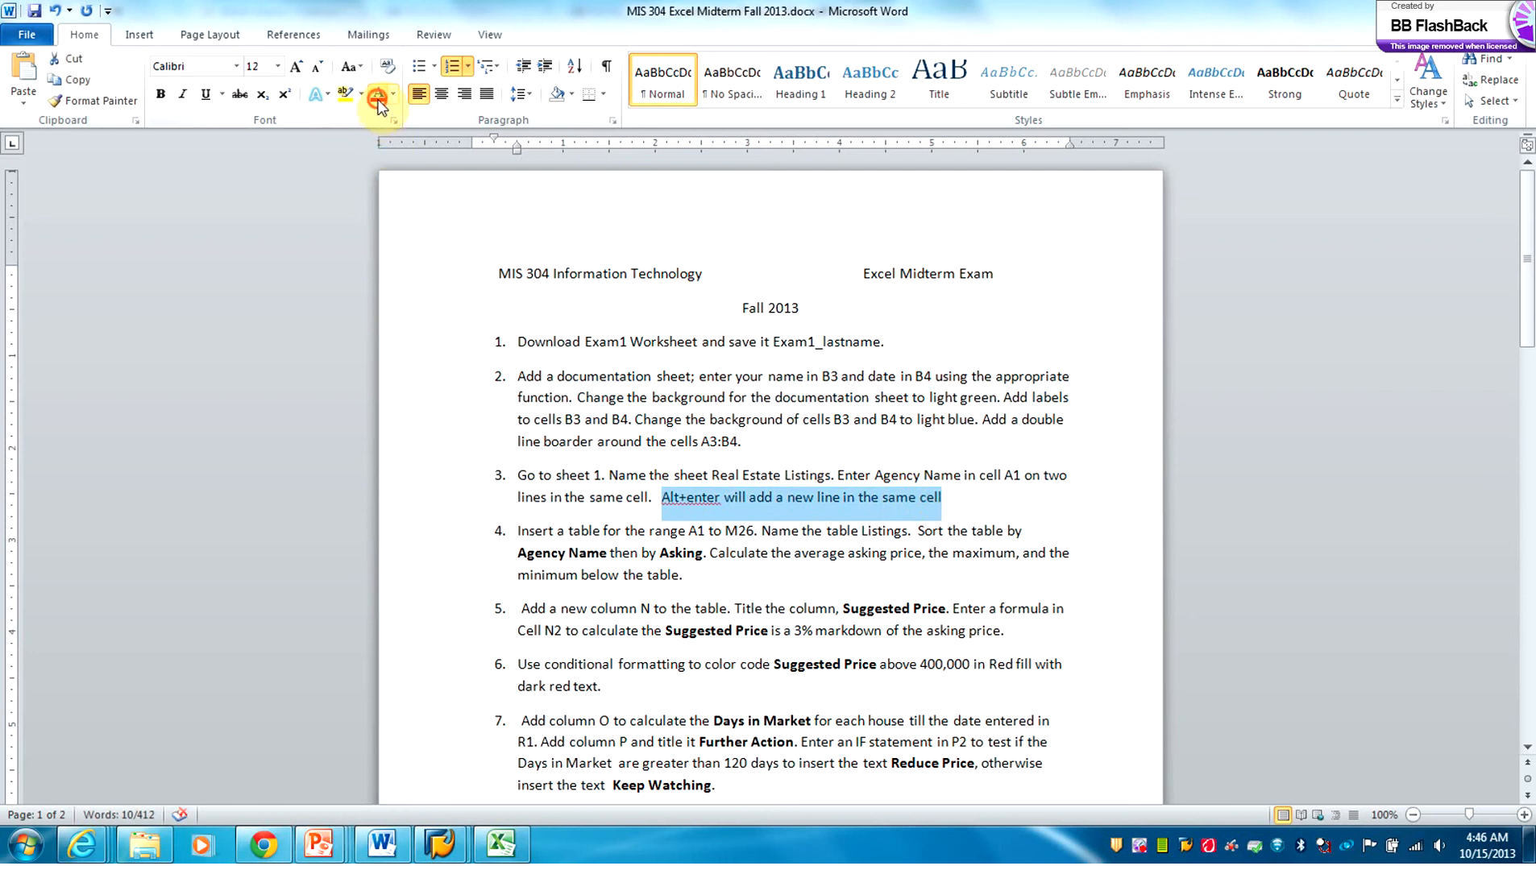
{"action": "left_click", "coordinate": [160, 95]}
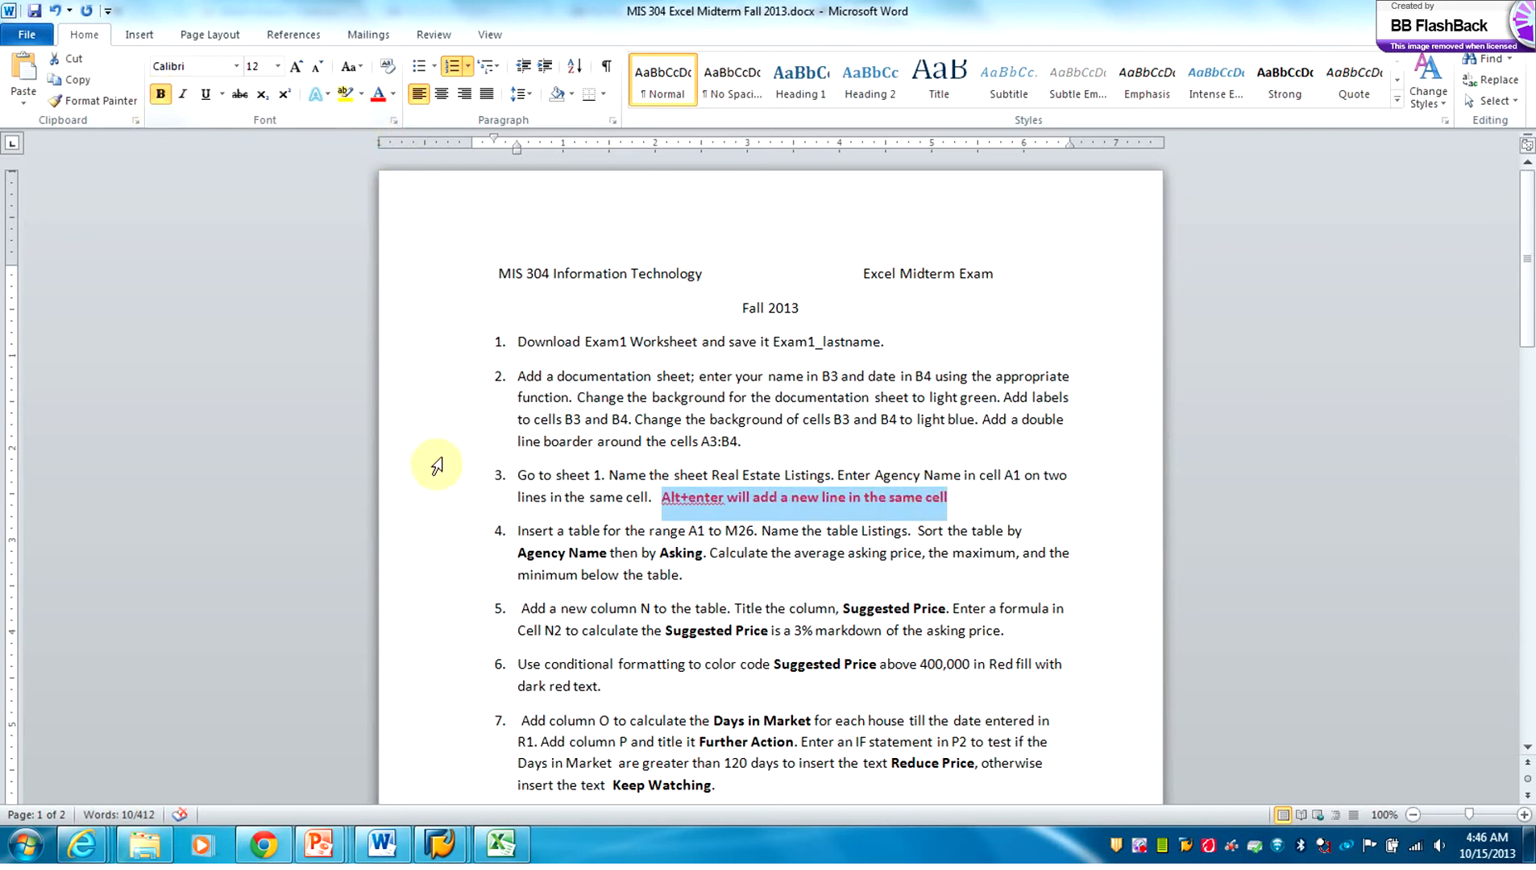
{"action": "left_click", "coordinate": [684, 575]}
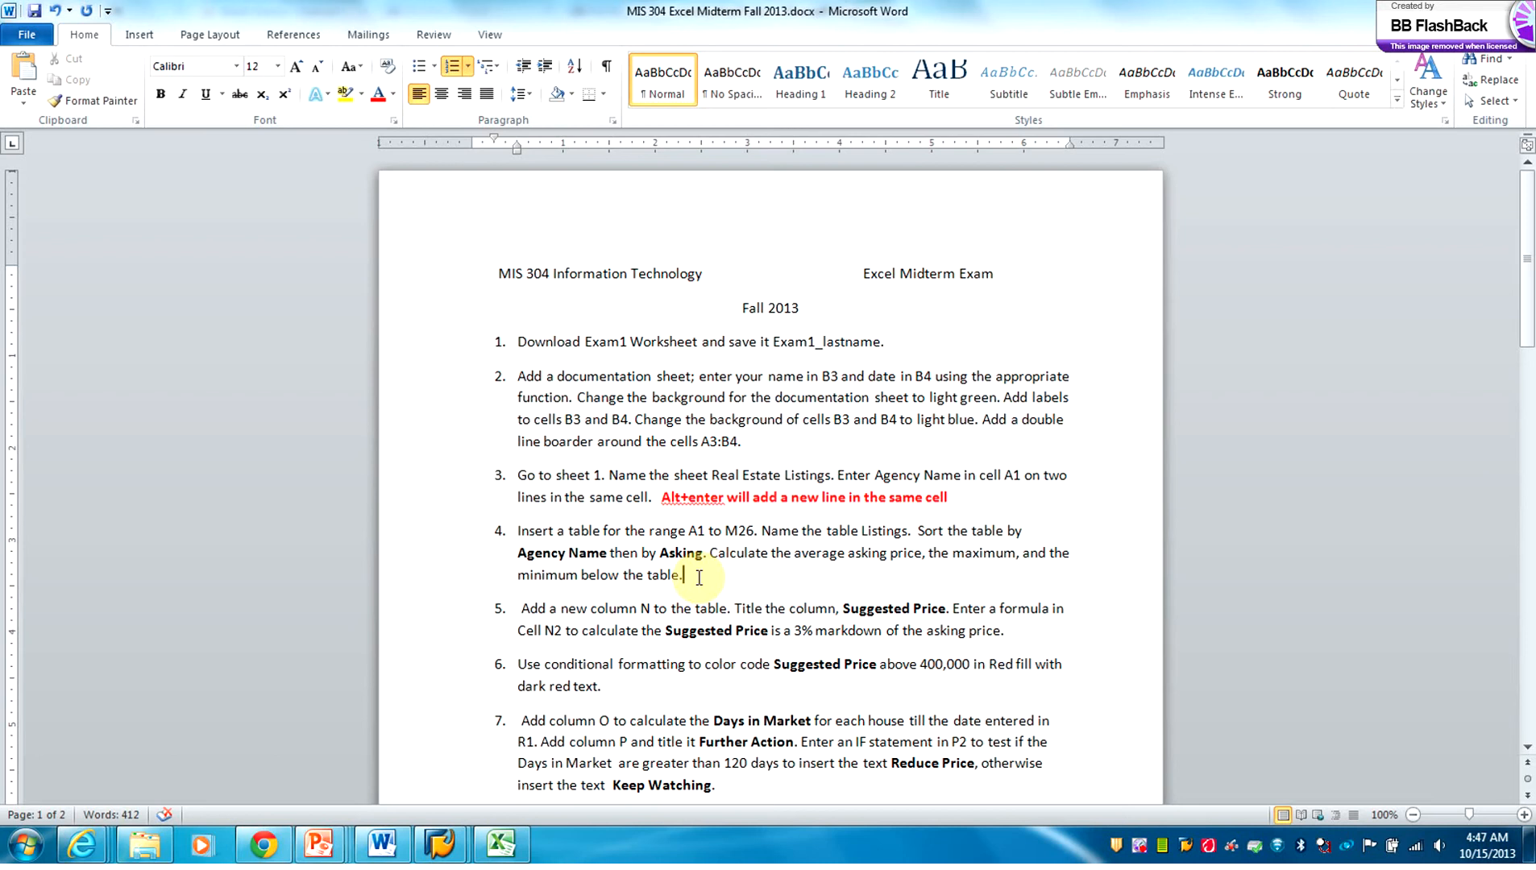
Step: Switch back to Excel, create a table with headers from the range A1:M26 and name it Listings
{"action": "left_click", "coordinate": [518, 847]}
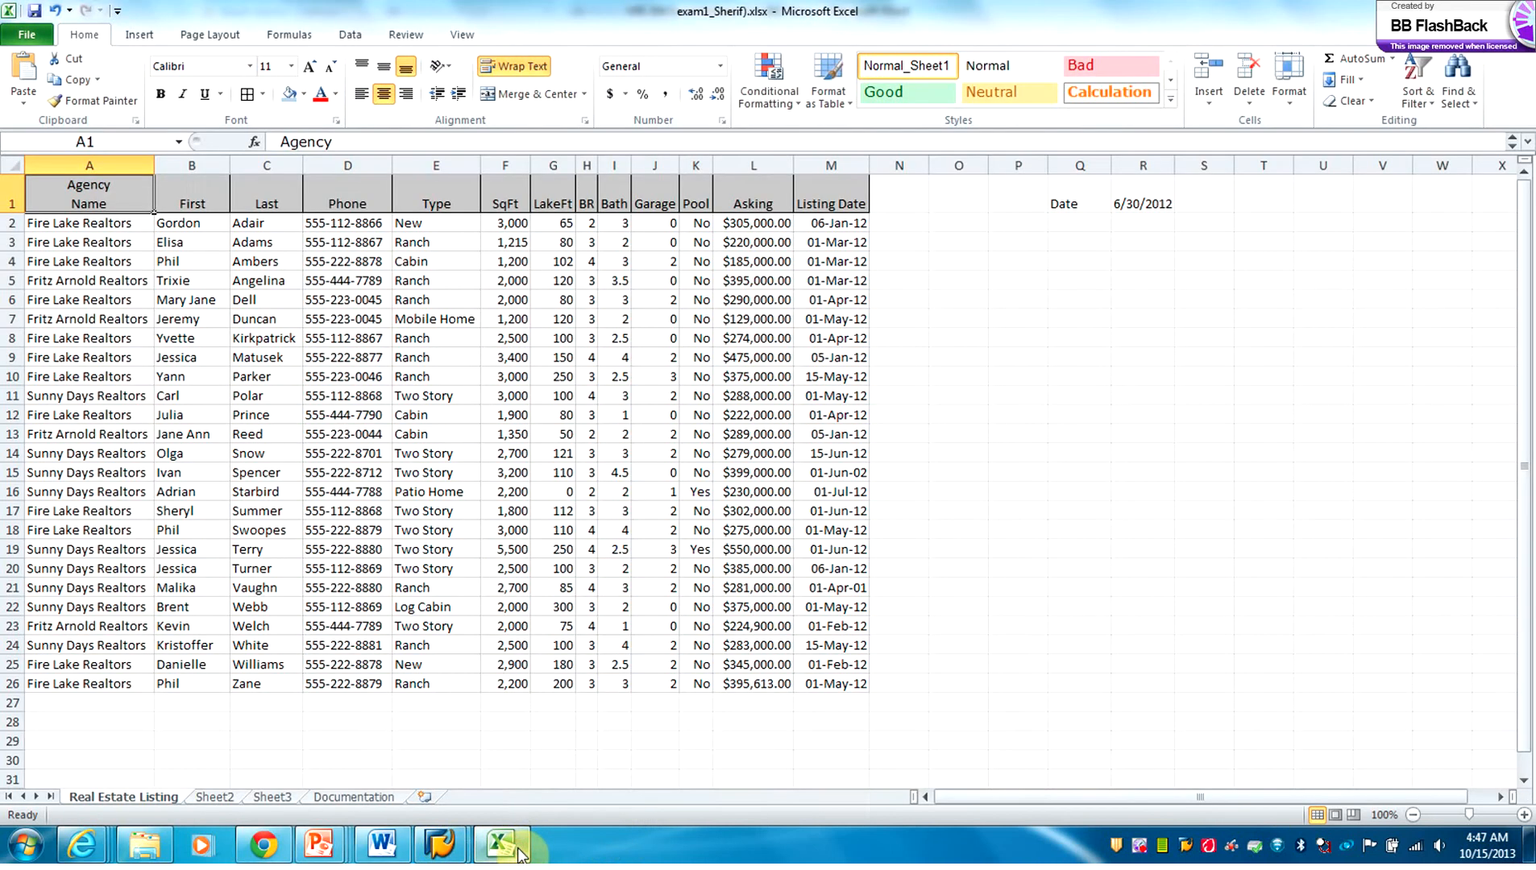
{"action": "left_click", "coordinate": [87, 188]}
{"action": "left_click_drag", "start_coordinate": [205, 242], "coordinate": [864, 687]}
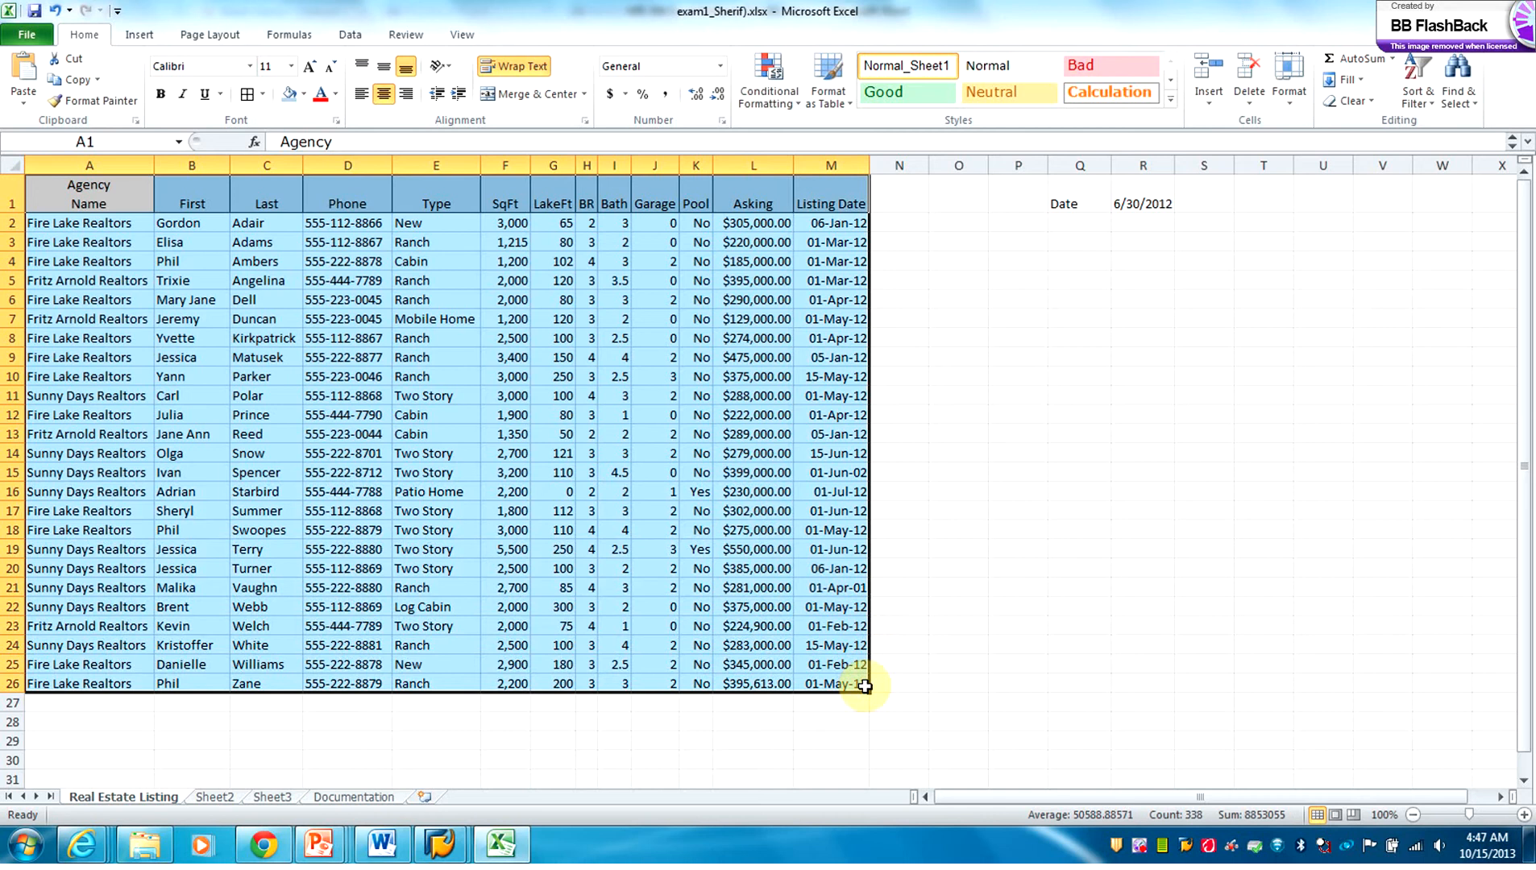
{"action": "left_click", "coordinate": [141, 34]}
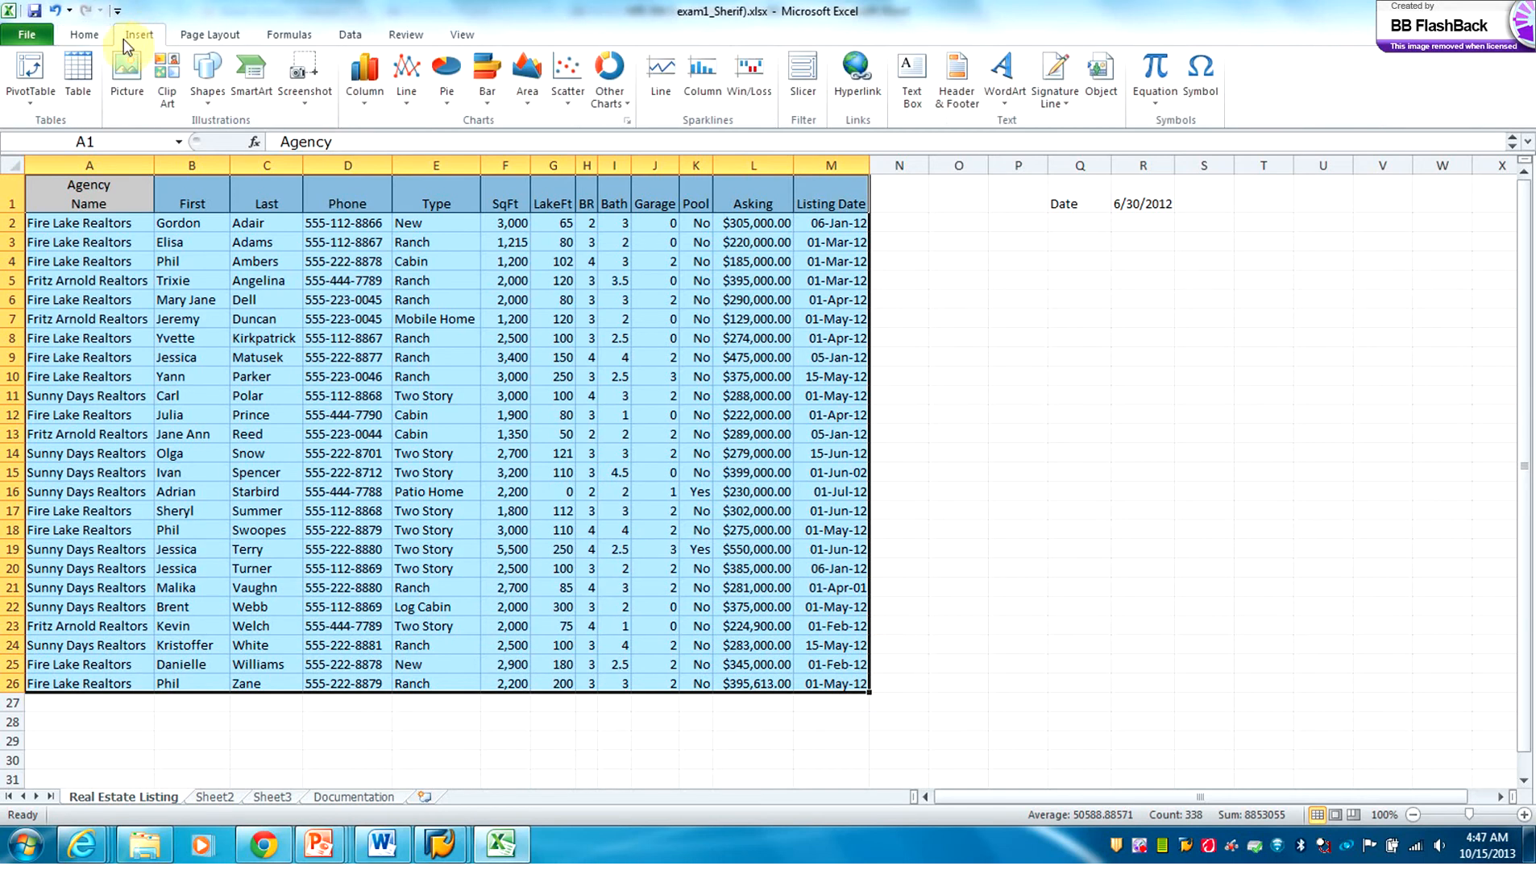
{"action": "left_click", "coordinate": [82, 77]}
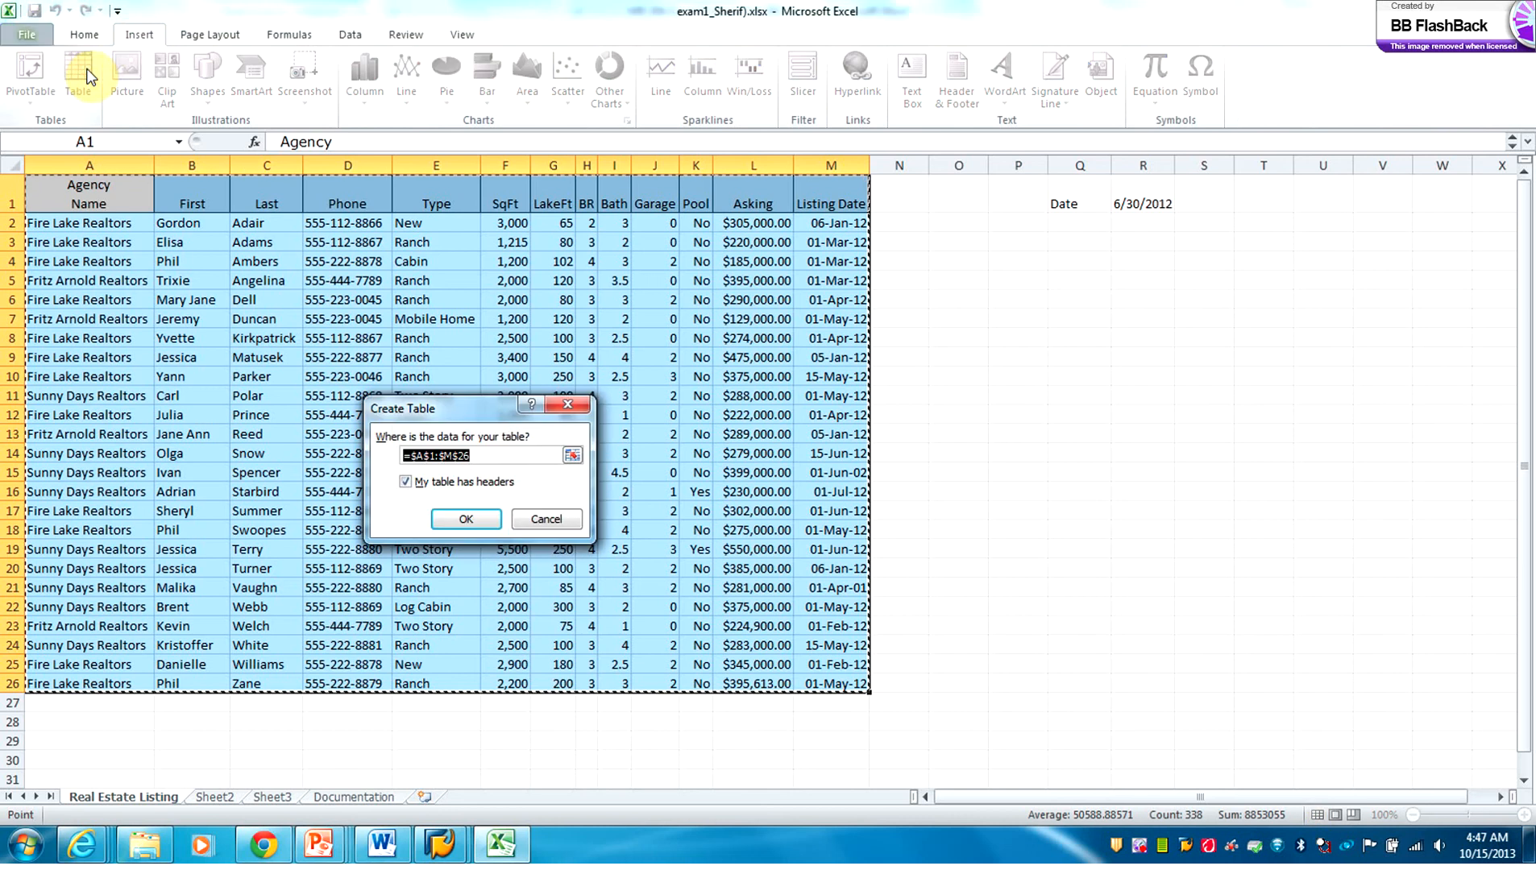
{"action": "left_click", "coordinate": [468, 520]}
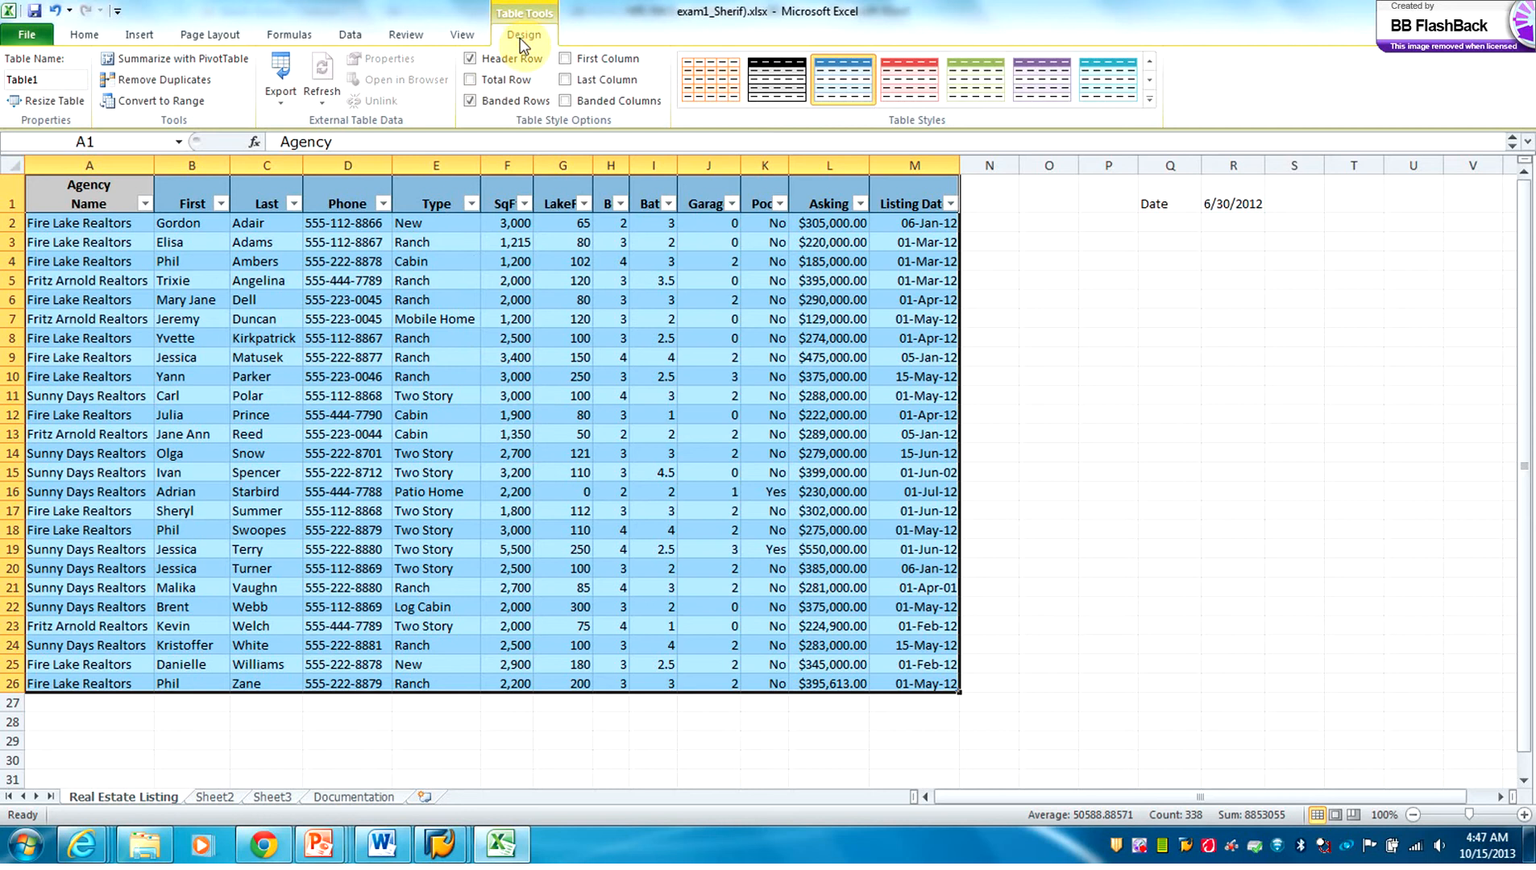
{"action": "left_click", "coordinate": [48, 80]}
{"action": "type", "text": "Listings"}
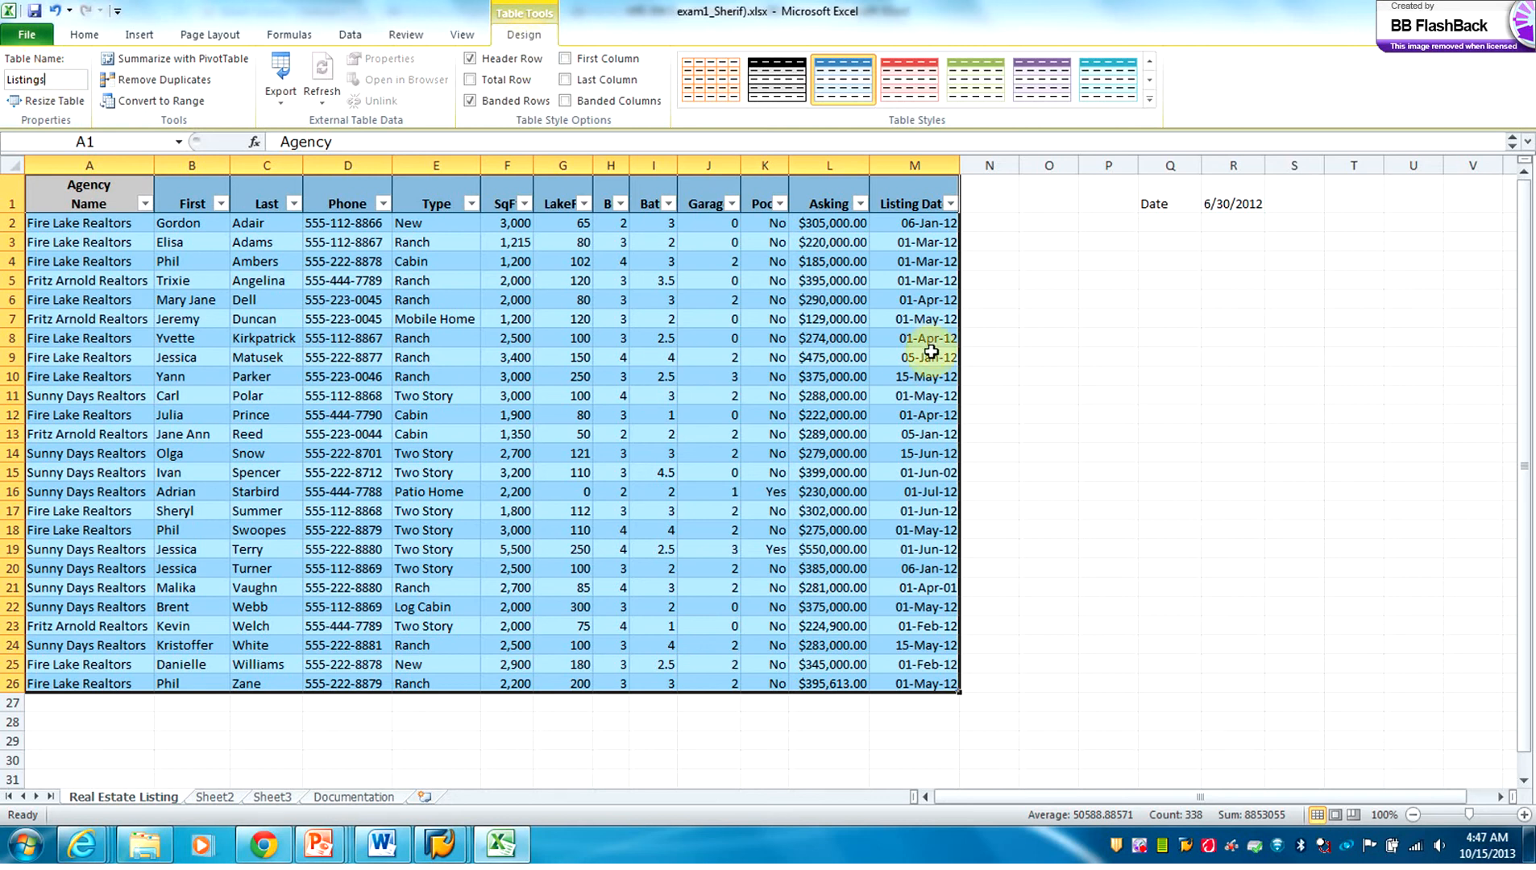
Step: Set up a custom sort of the Listings table by Agency Name from A to Z, with Asking as the second level
{"action": "left_click", "coordinate": [350, 36]}
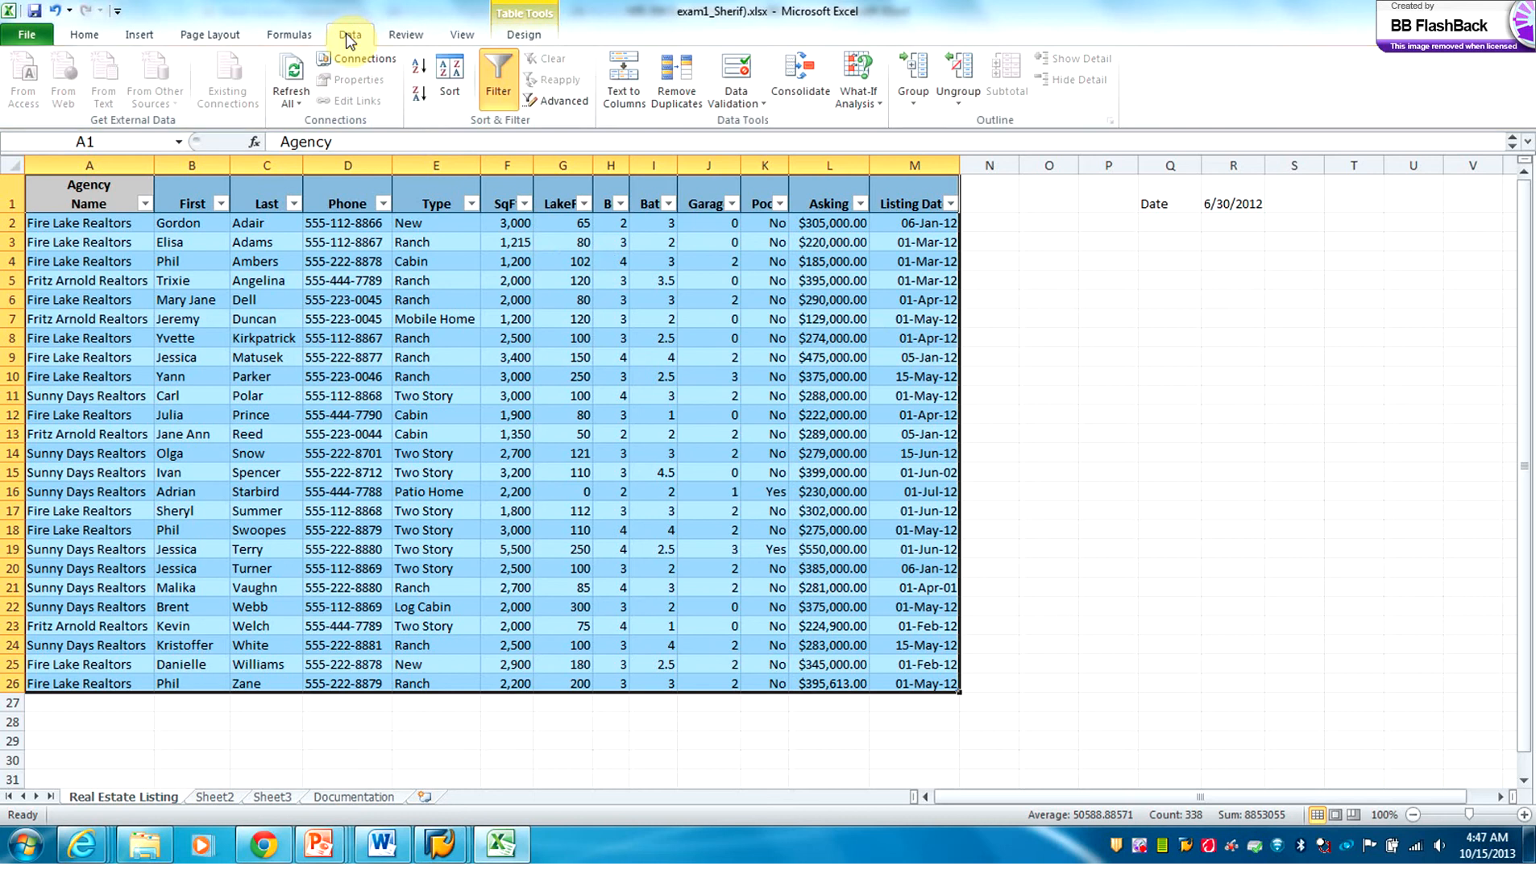
{"action": "left_click", "coordinate": [451, 96]}
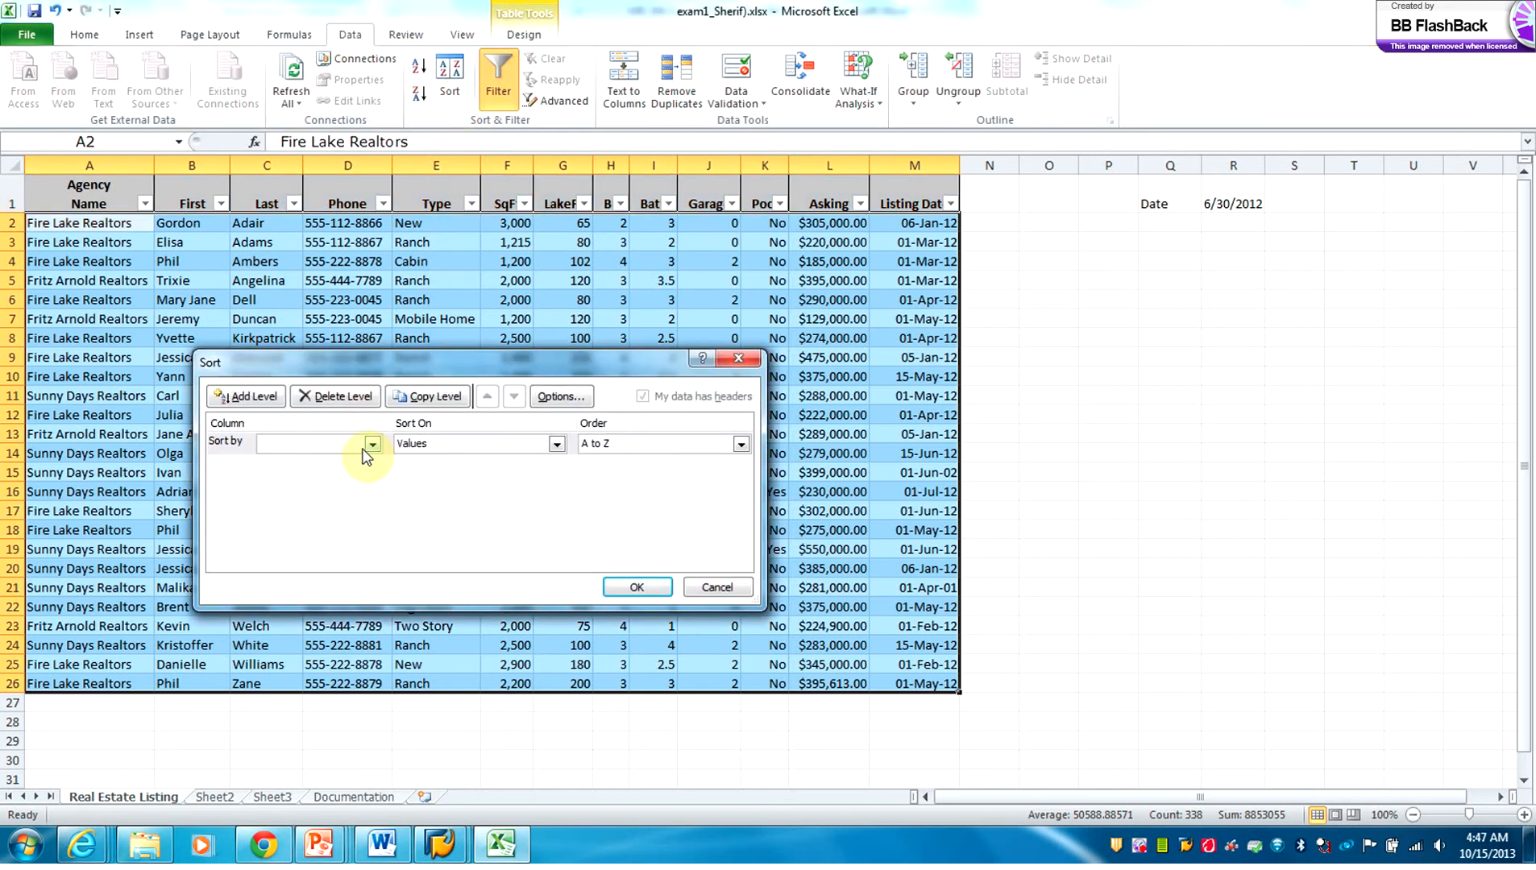
{"action": "left_click", "coordinate": [372, 448]}
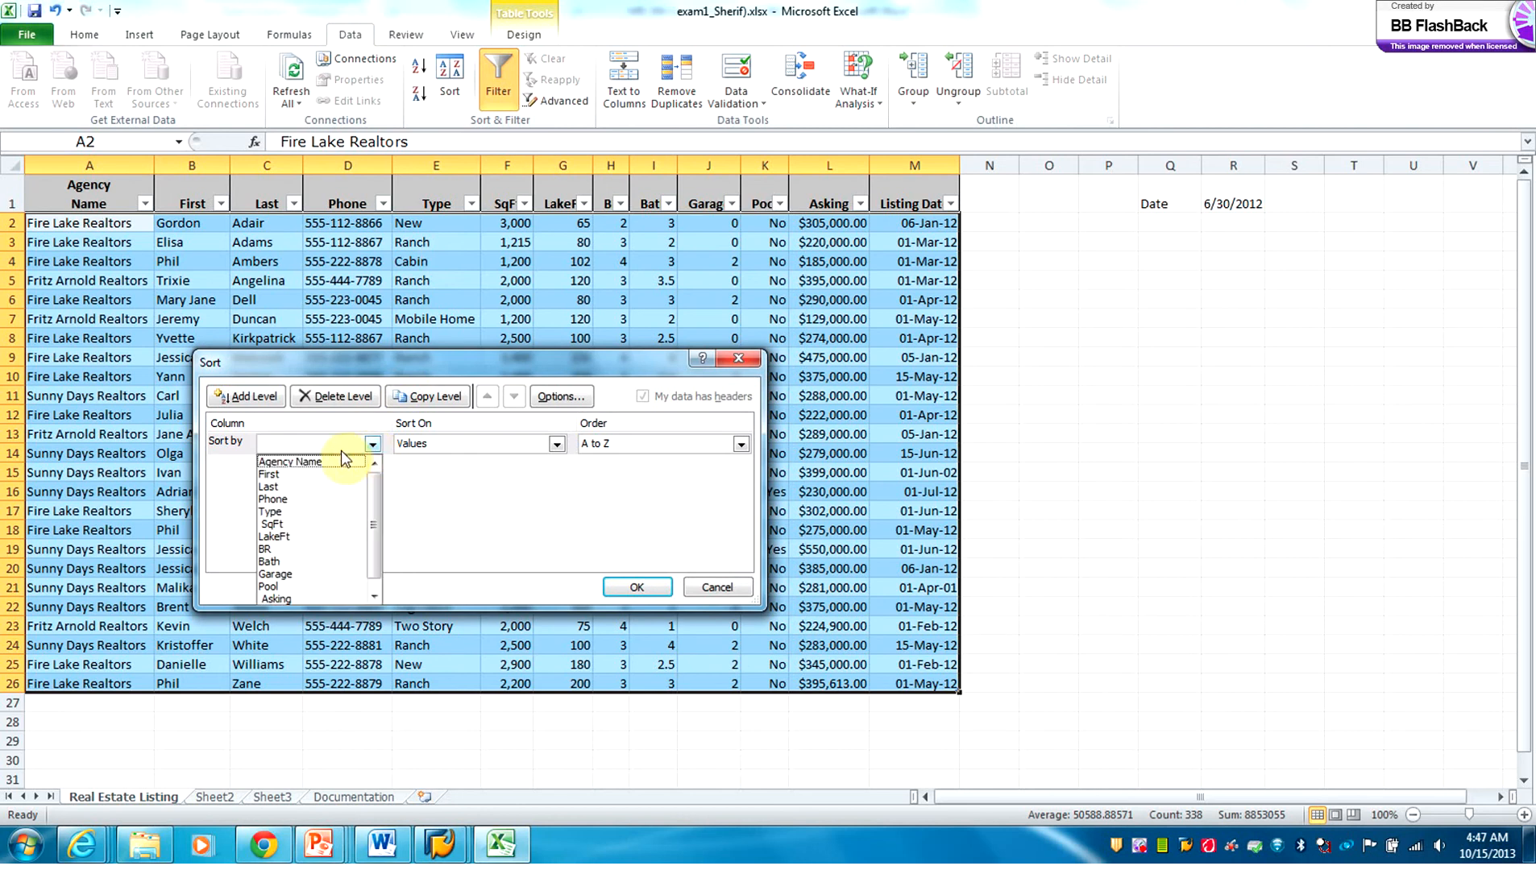
{"action": "left_click", "coordinate": [341, 461]}
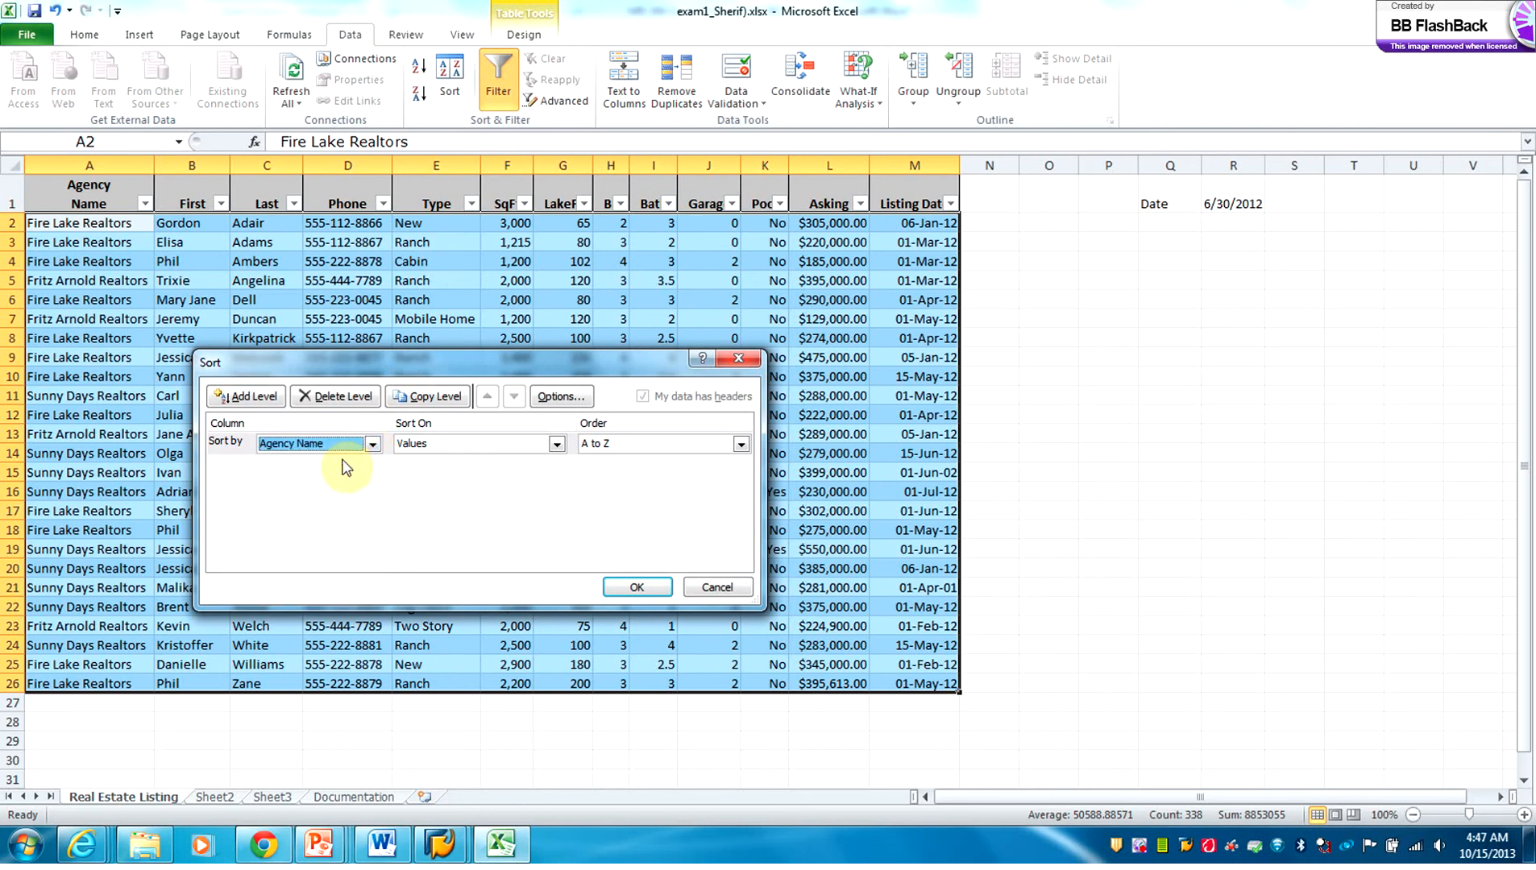
{"action": "left_click", "coordinate": [257, 401]}
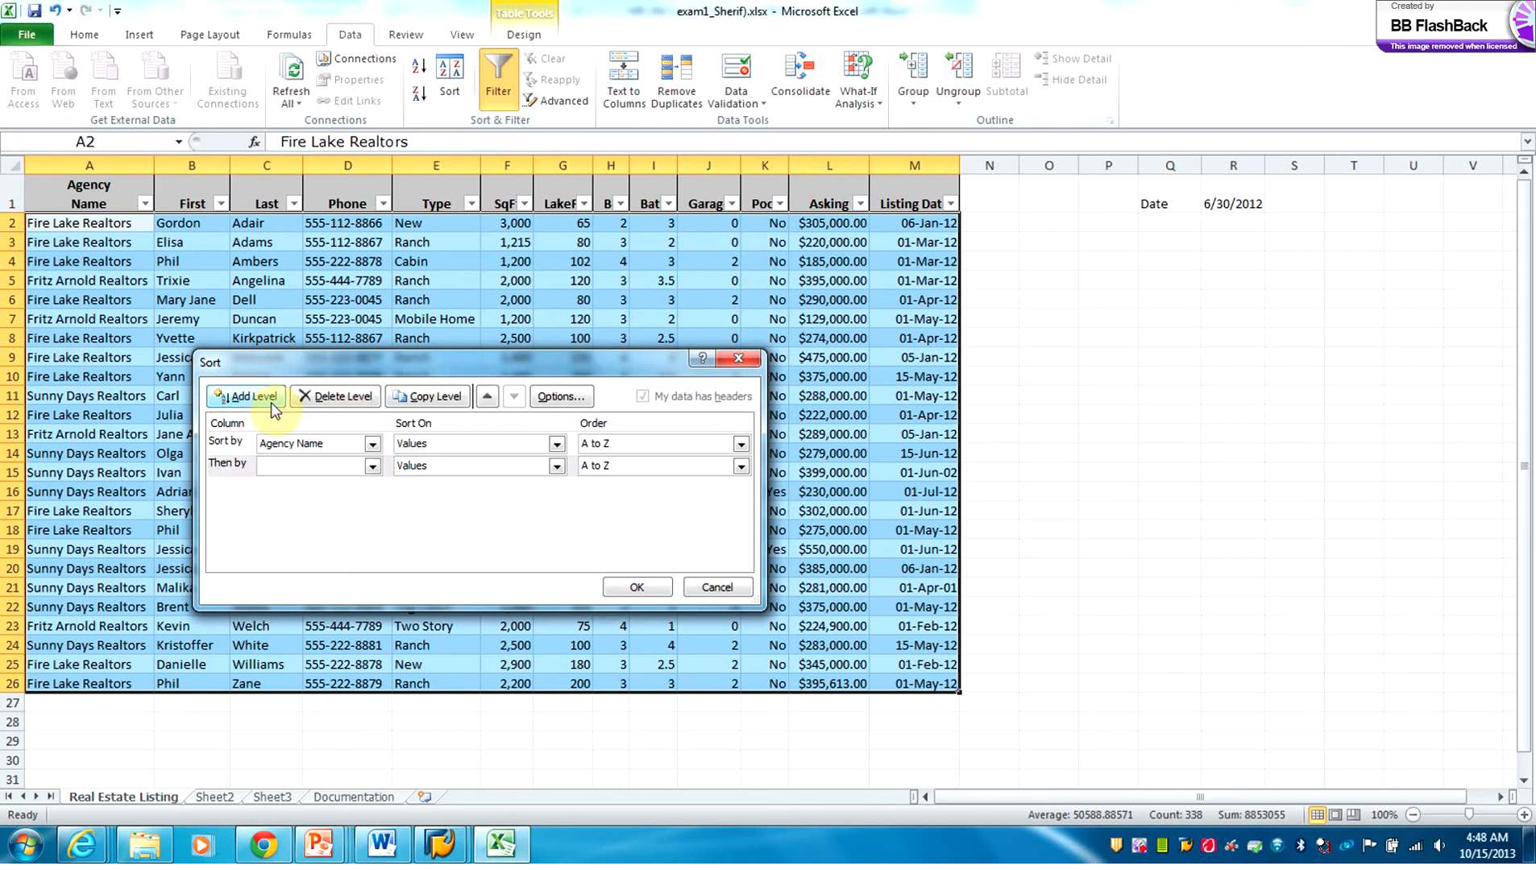
{"action": "left_click", "coordinate": [373, 468]}
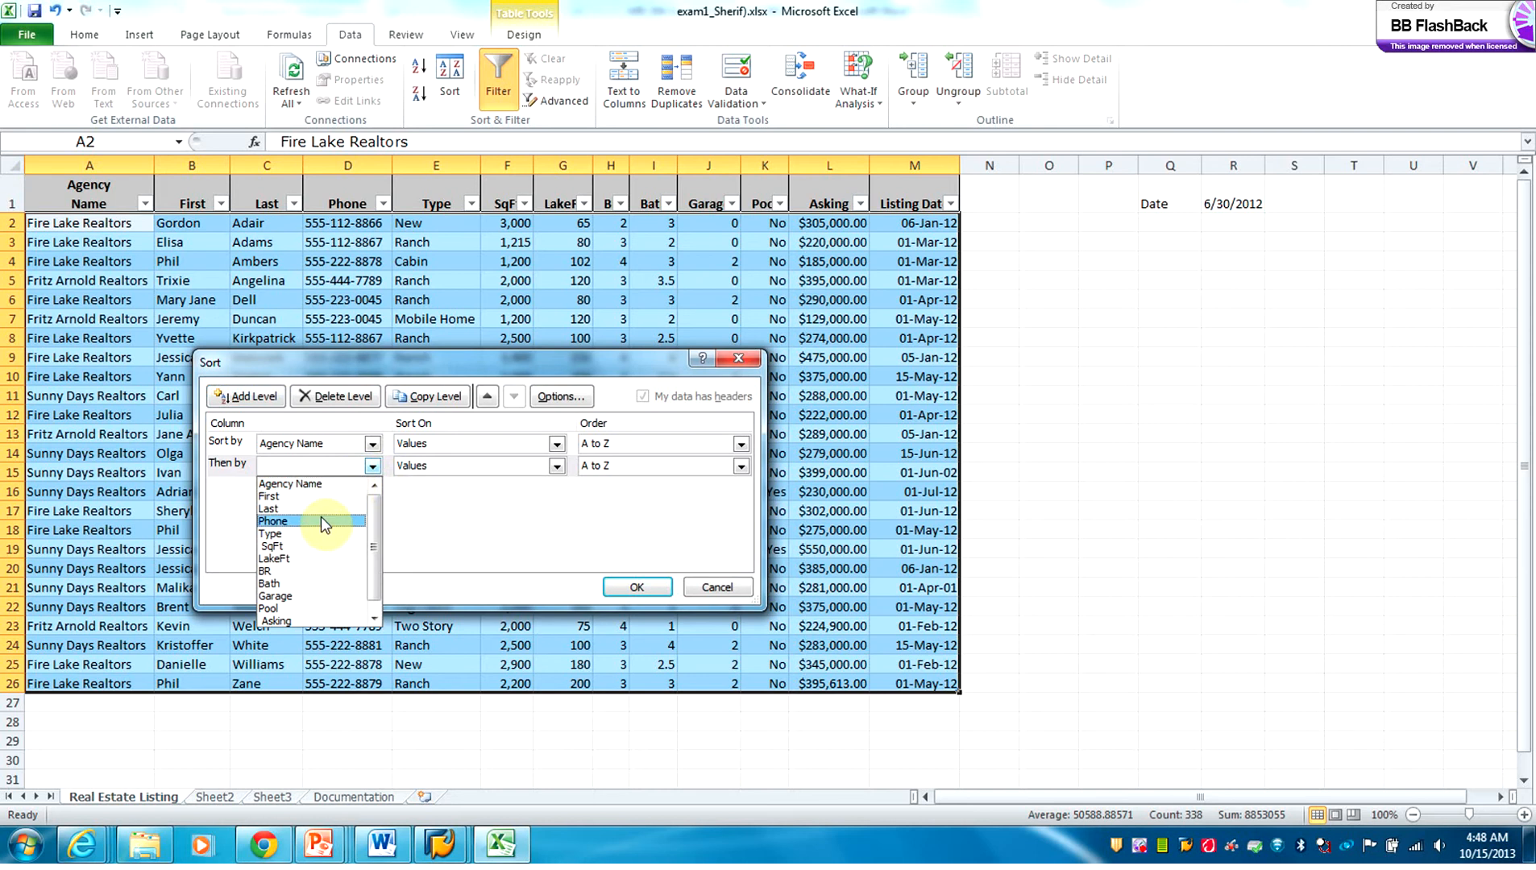
{"action": "left_click", "coordinate": [316, 618]}
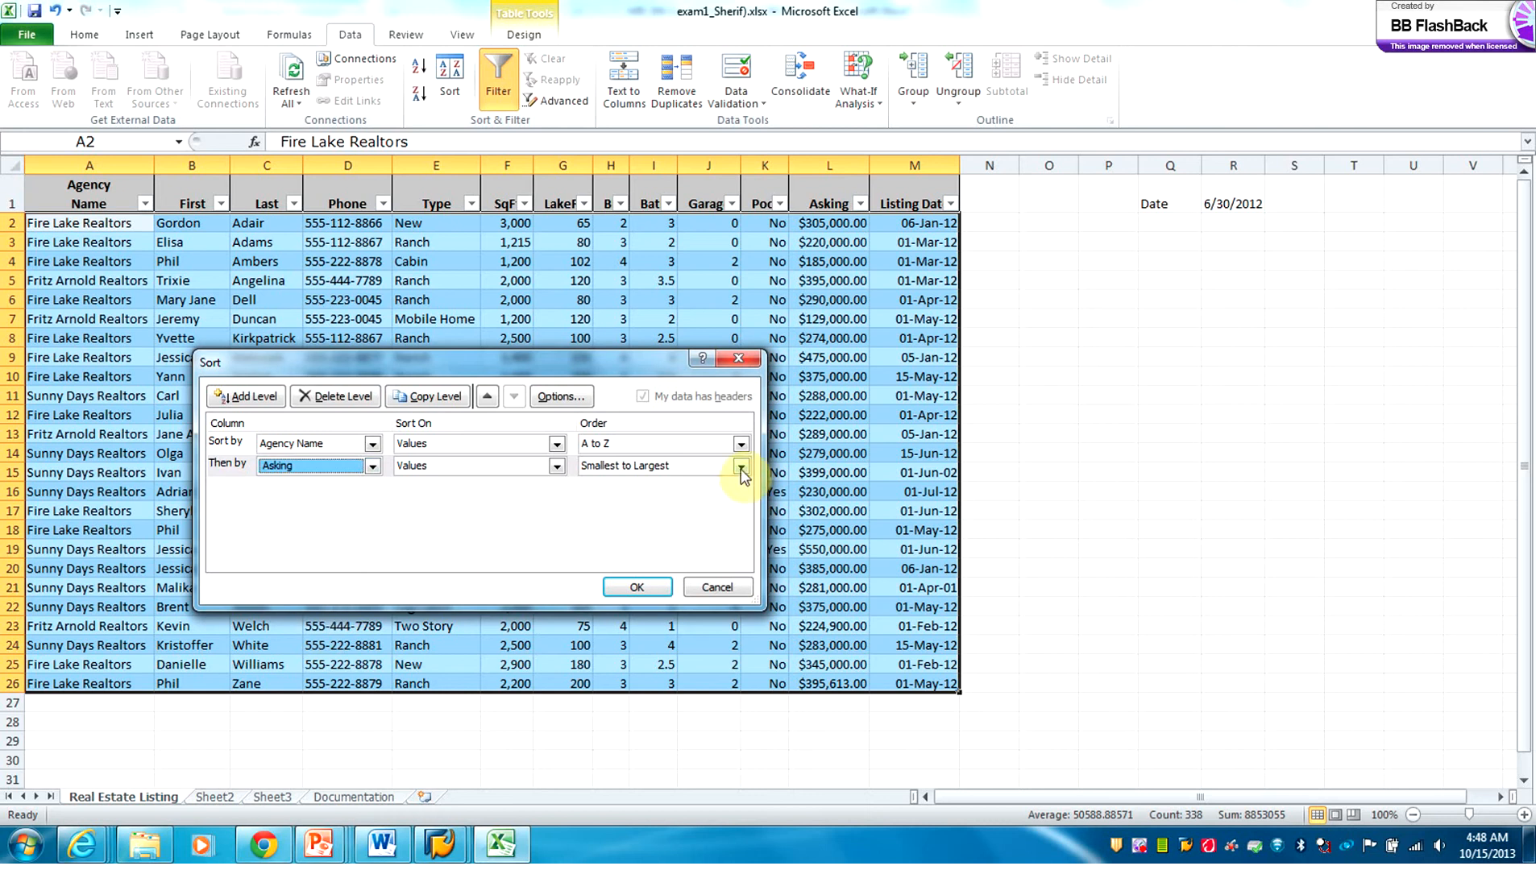
Step: Check task 4 in the Word exam document, return to Excel, and apply the sort with Asking ordered Largest to Smallest
{"action": "left_click", "coordinate": [384, 844]}
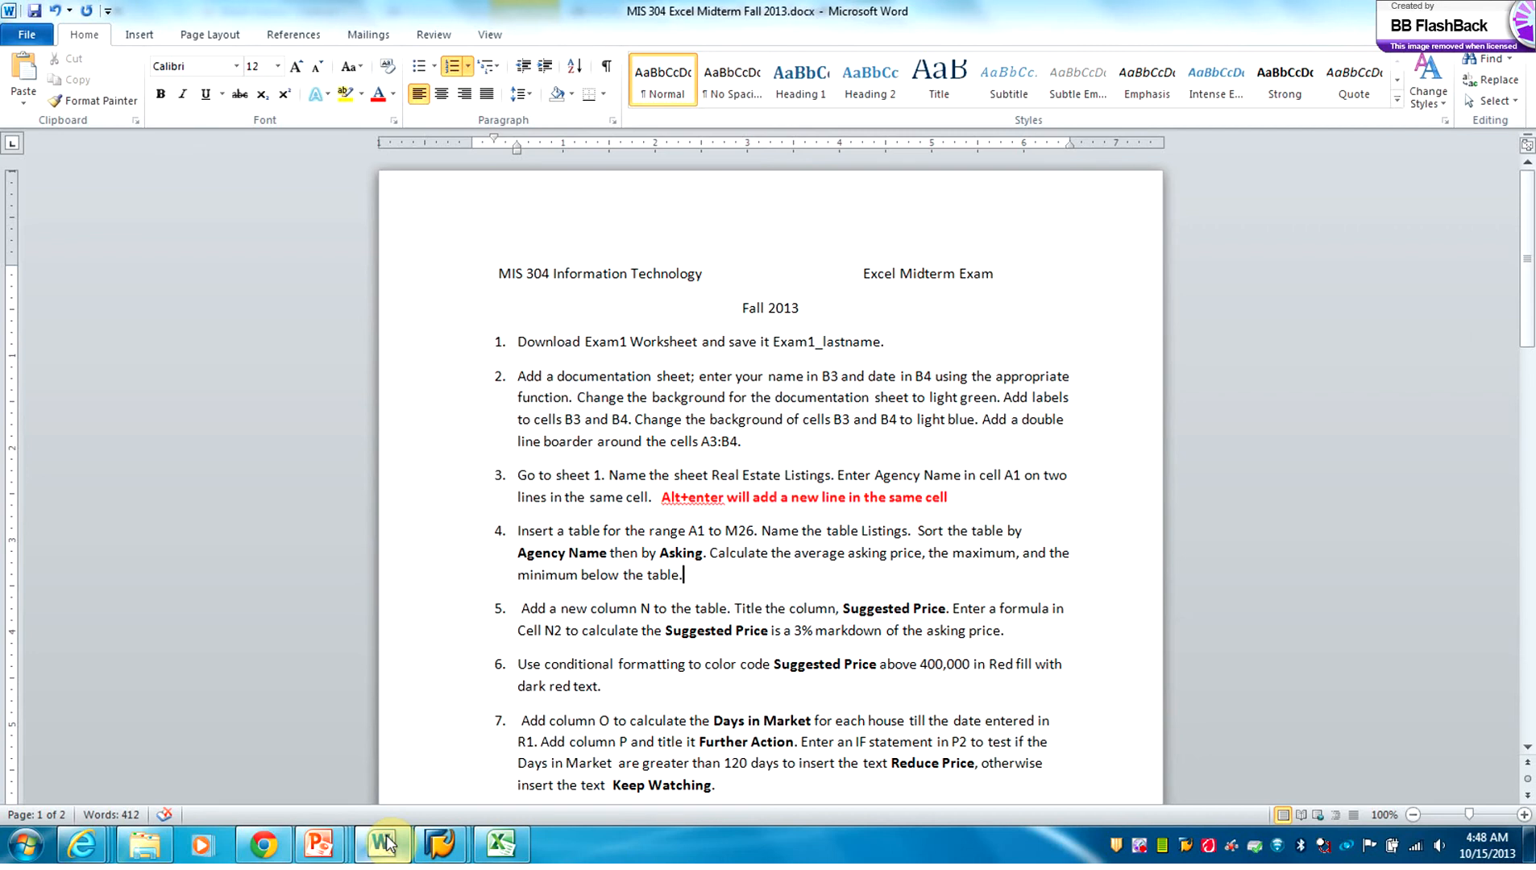
{"action": "left_click", "coordinate": [504, 853]}
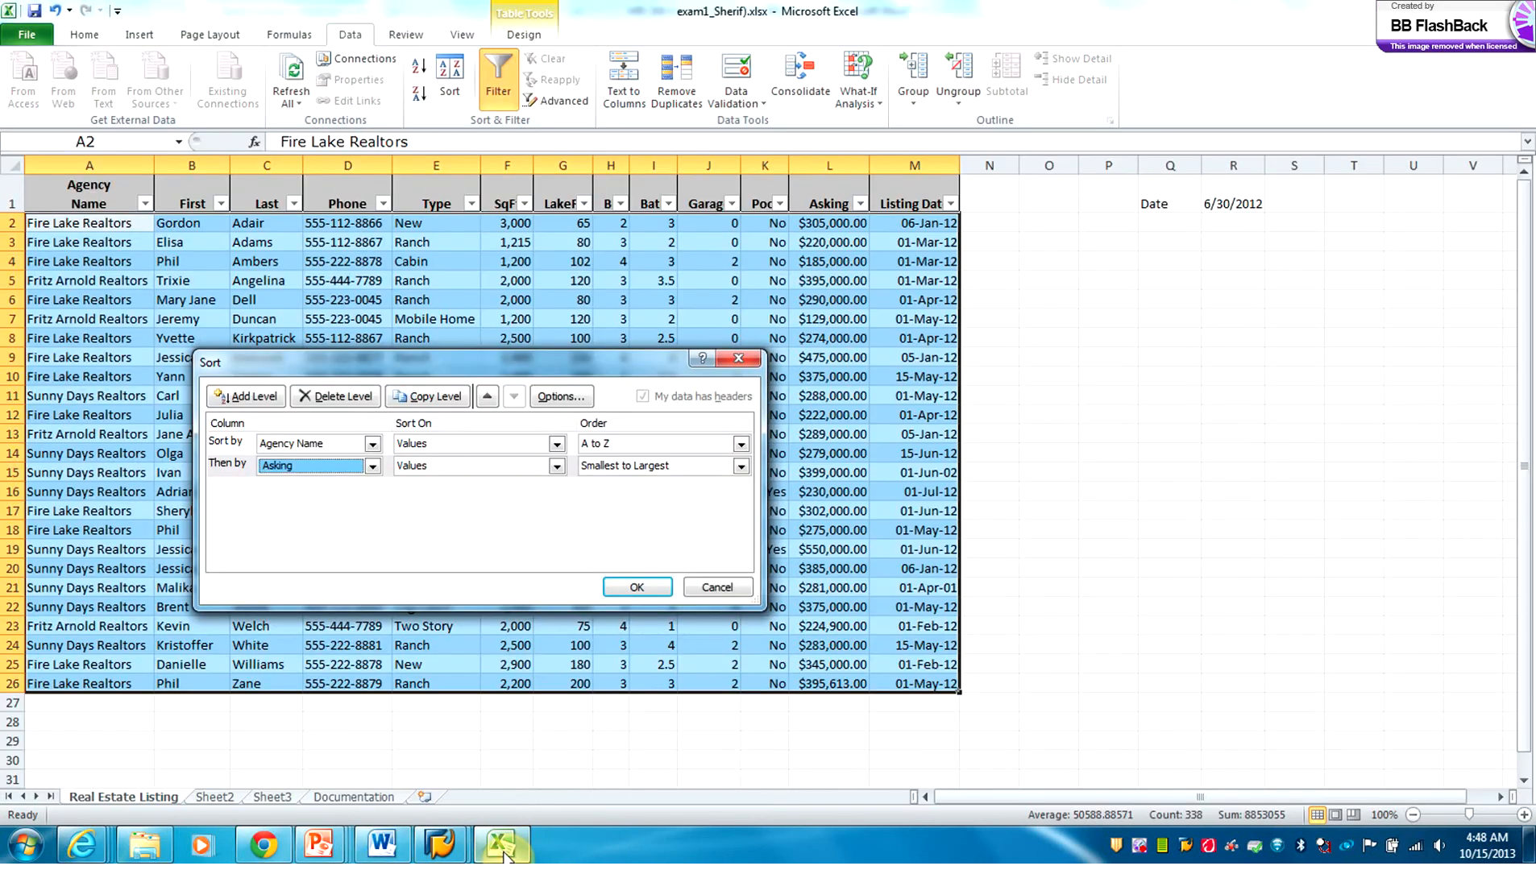
{"action": "left_click", "coordinate": [741, 467]}
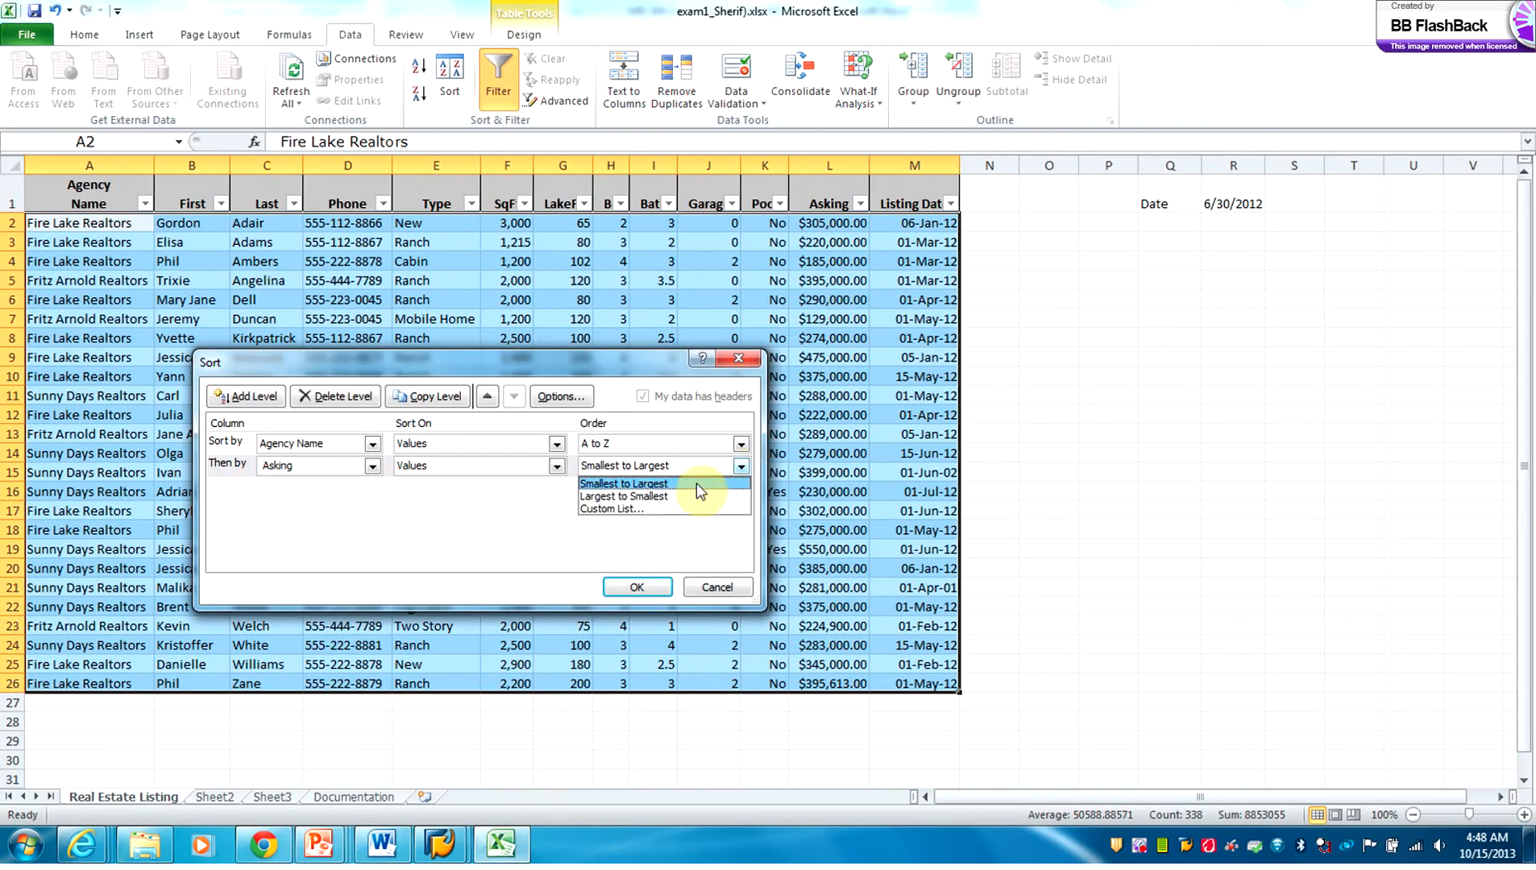
{"action": "left_click", "coordinate": [672, 499]}
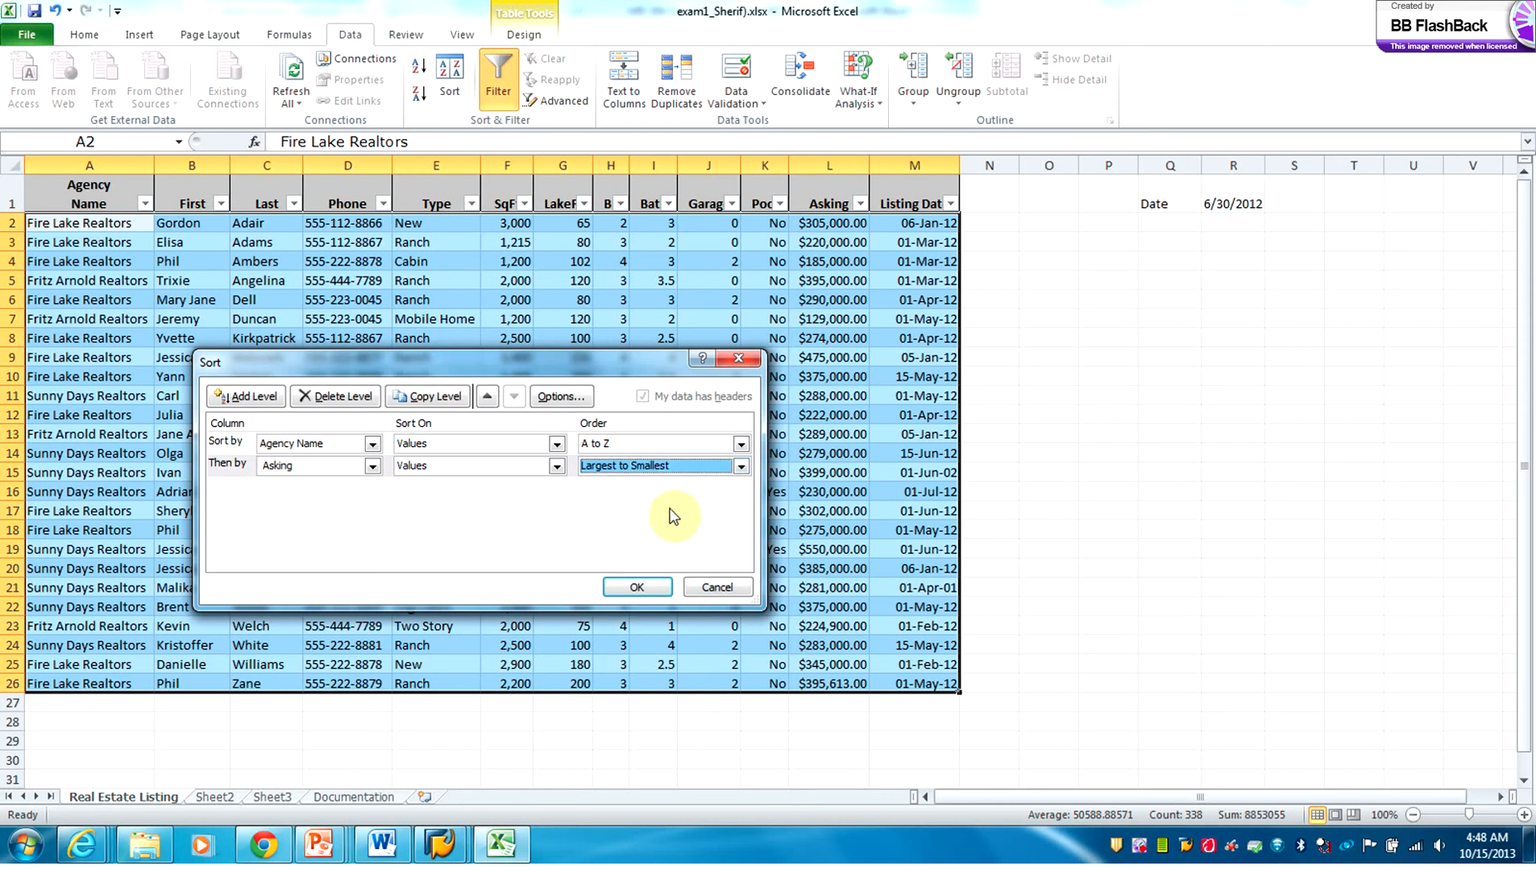
{"action": "left_click", "coordinate": [636, 592]}
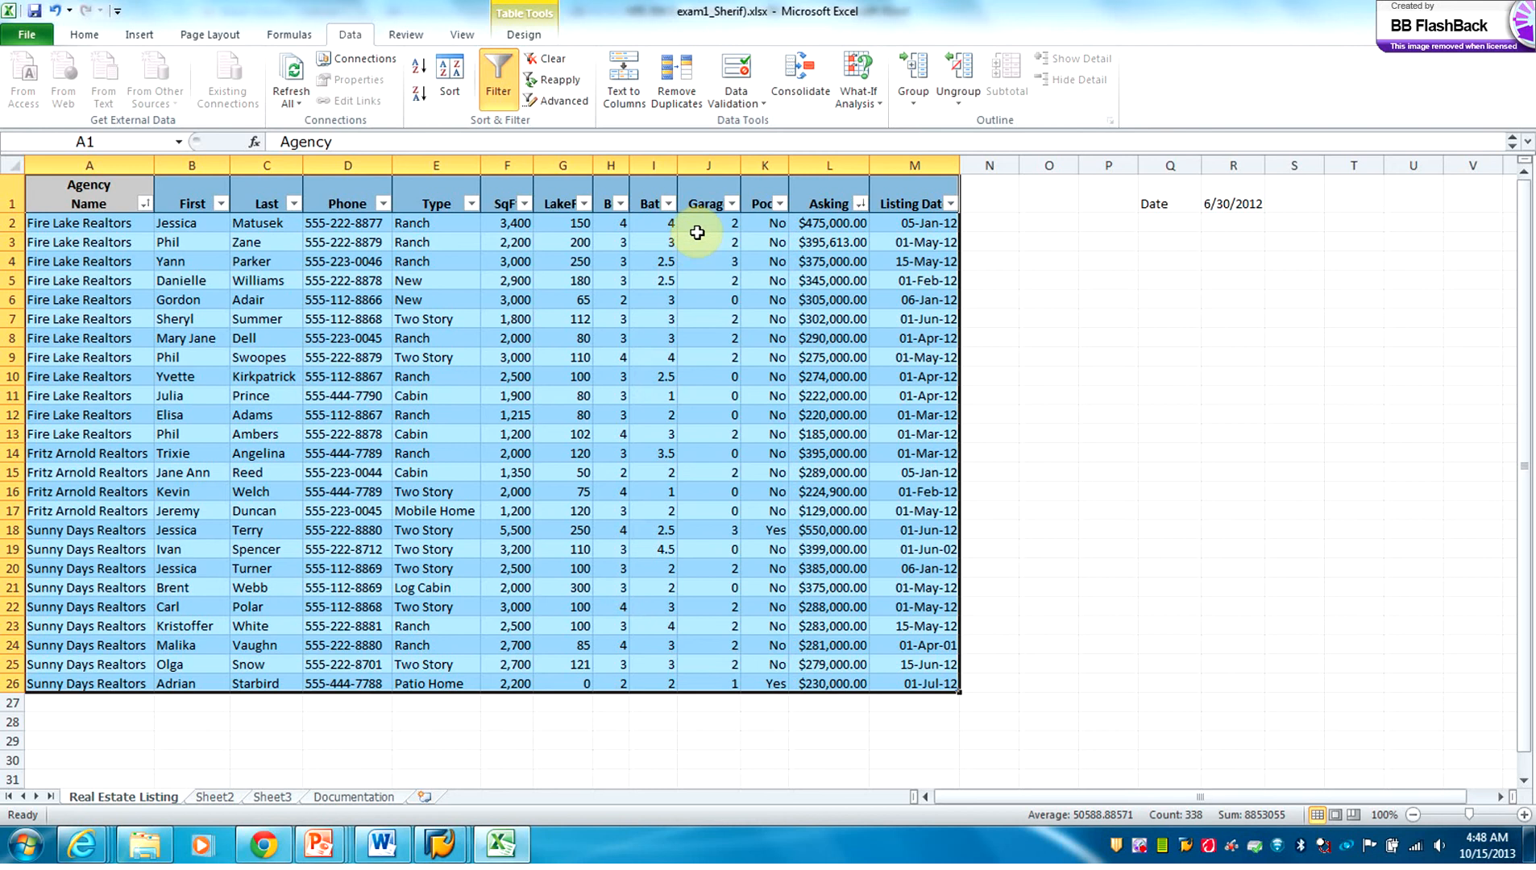
Step: Turn off filtering on the Listings table, and consult the exam tasks in Word before returning to Excel
{"action": "left_click", "coordinate": [497, 81]}
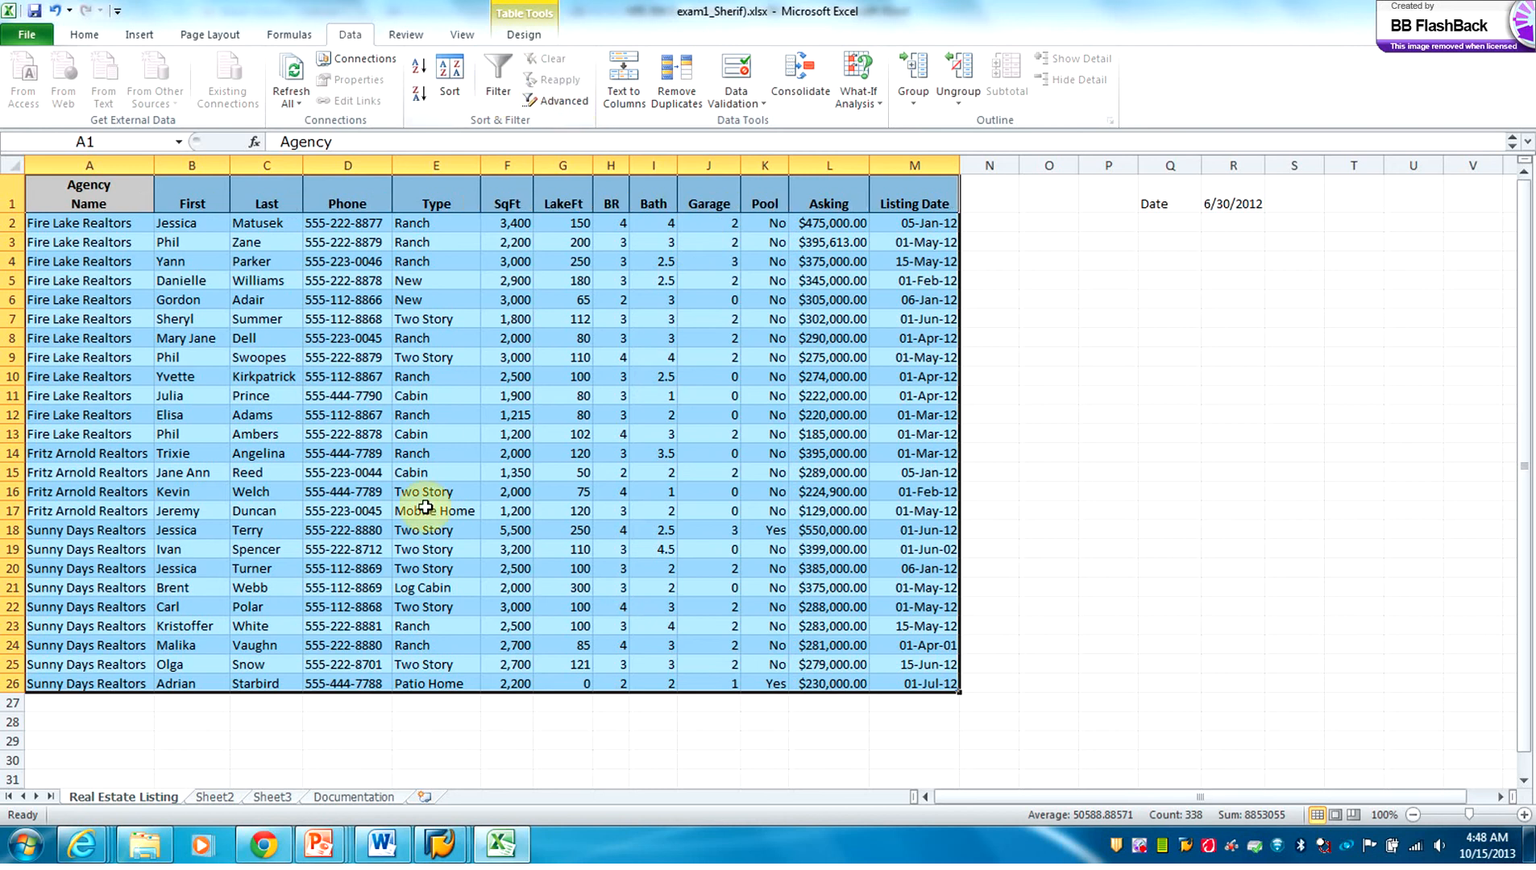
{"action": "left_click", "coordinate": [384, 842]}
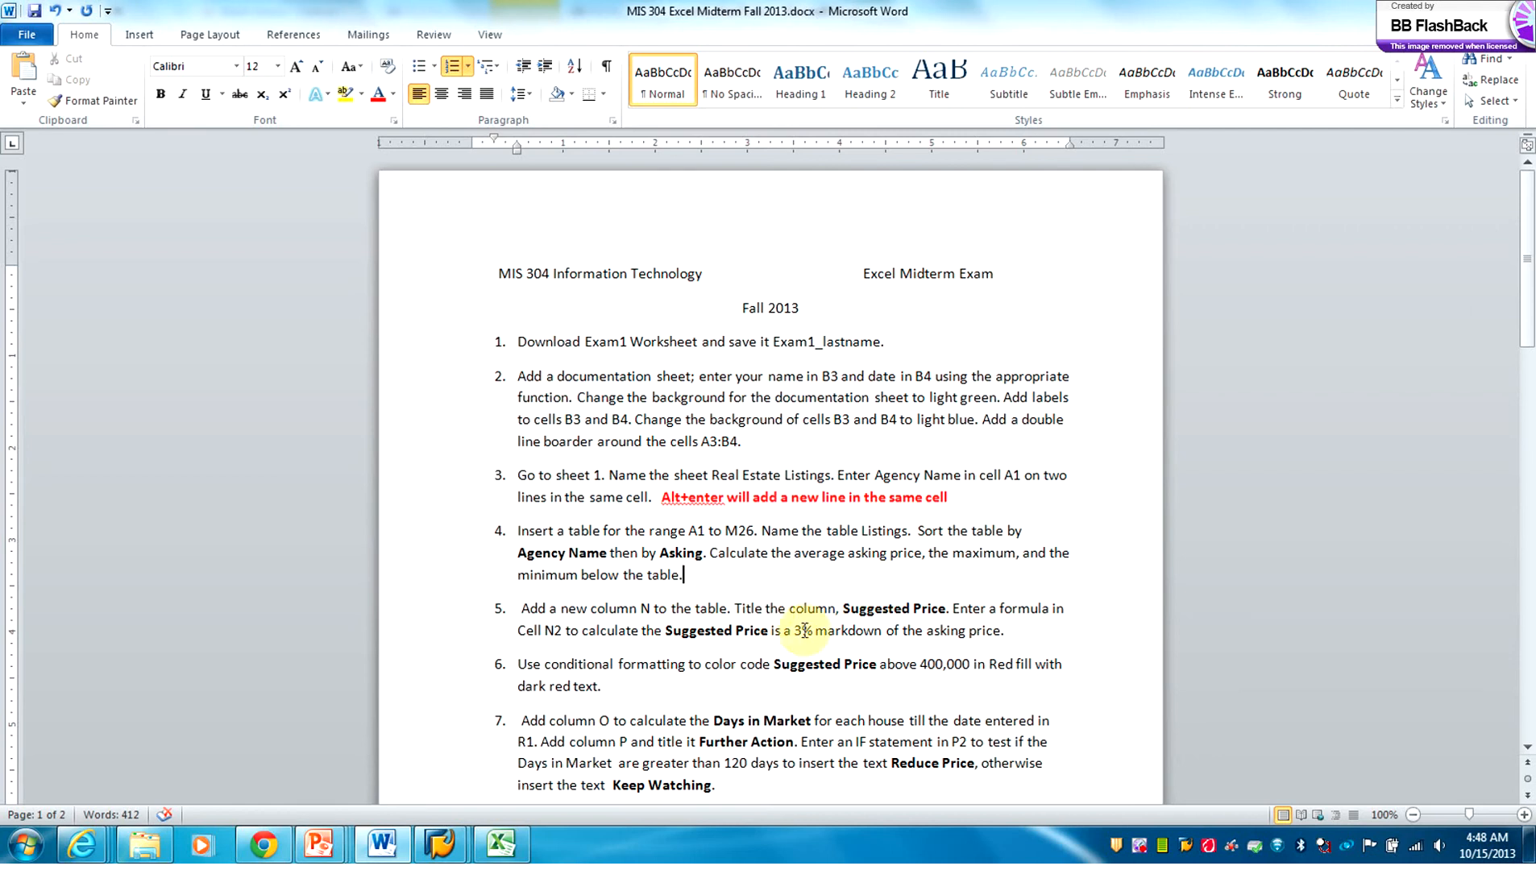
{"action": "left_click", "coordinate": [498, 855]}
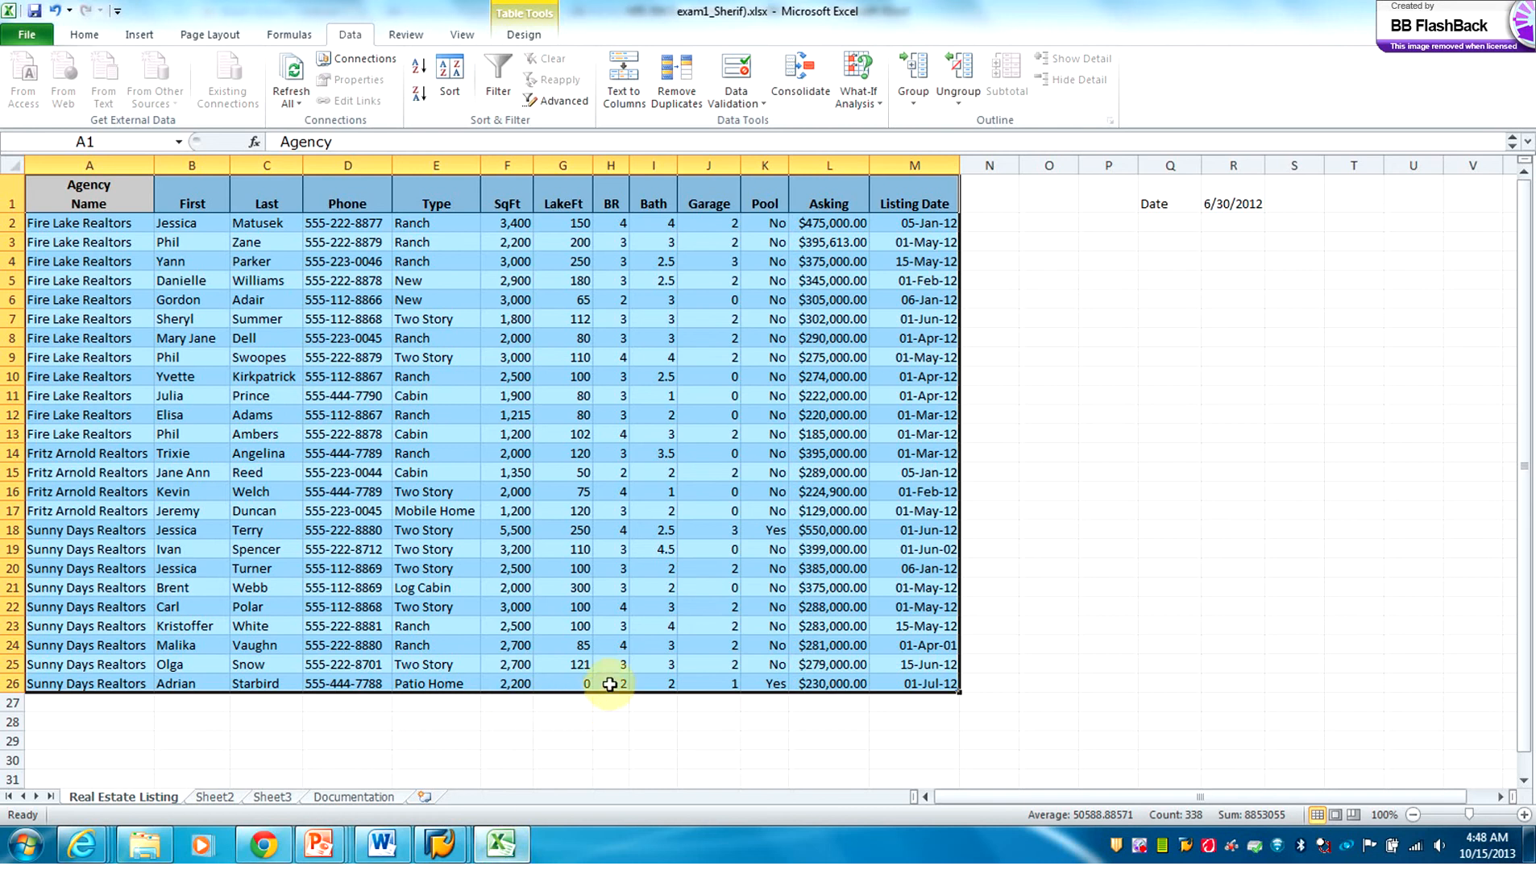
Step: Enter the label Average in cell K27 and widen column K so the label fits on one line
{"action": "left_click", "coordinate": [758, 704]}
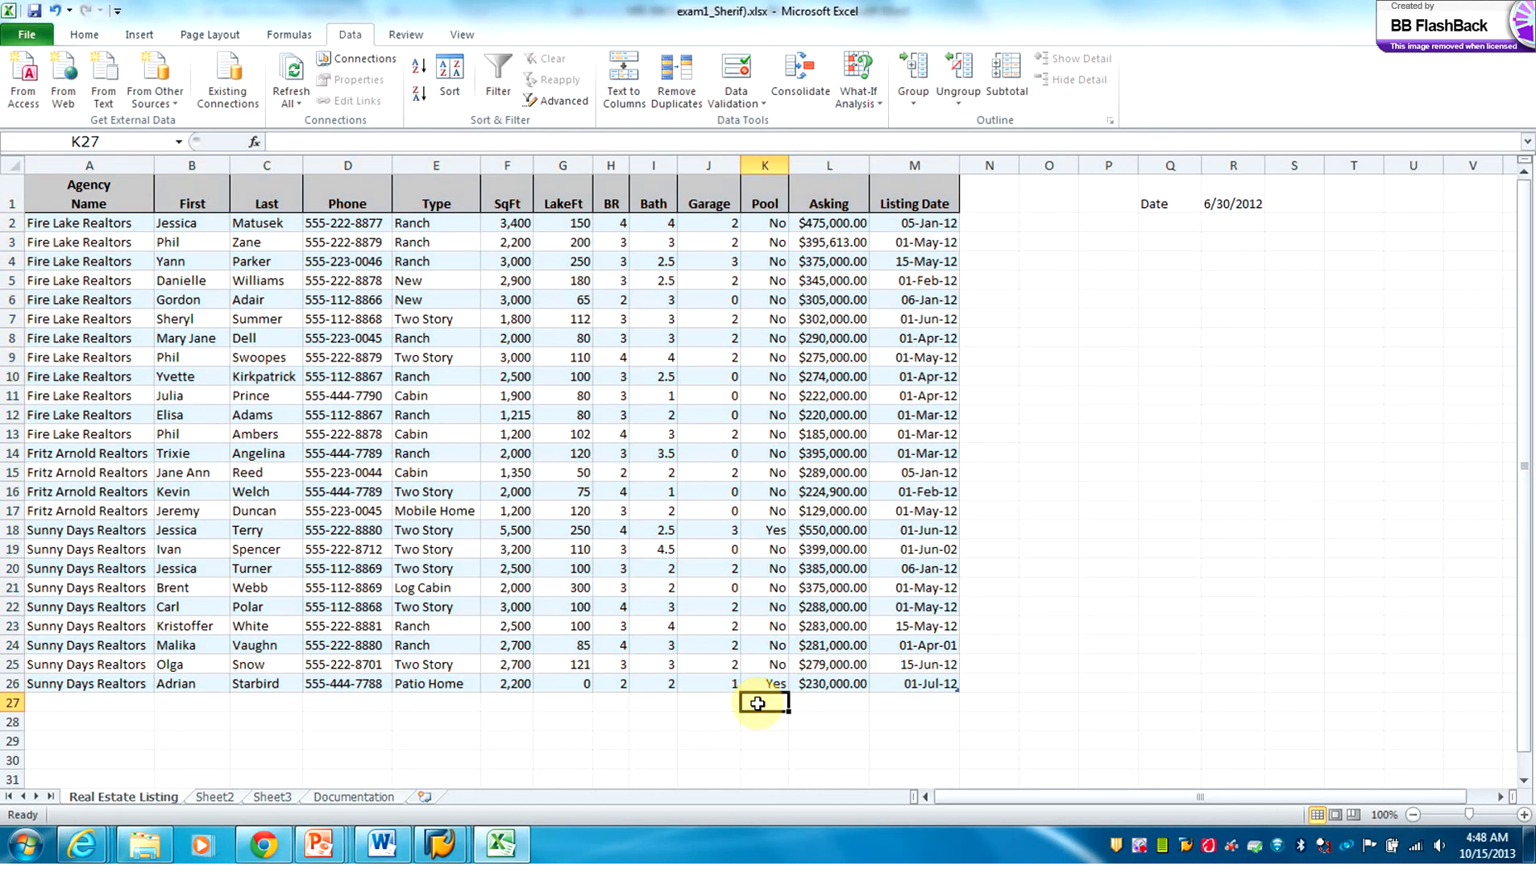
{"action": "type", "text": "Average"}
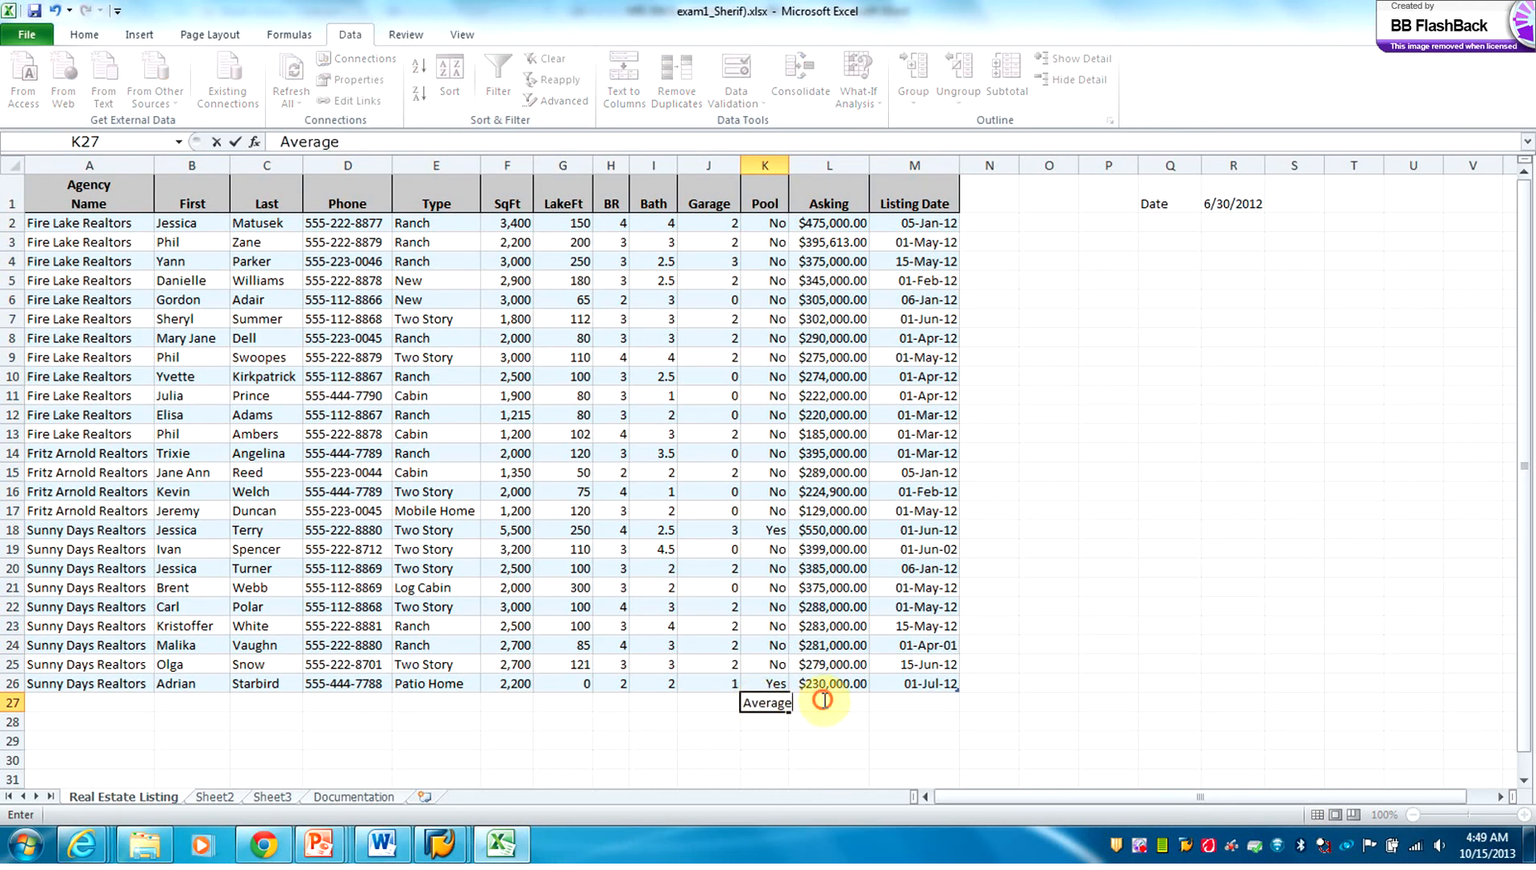
{"action": "key", "text": "F2"}
{"action": "left_click", "coordinate": [821, 702]}
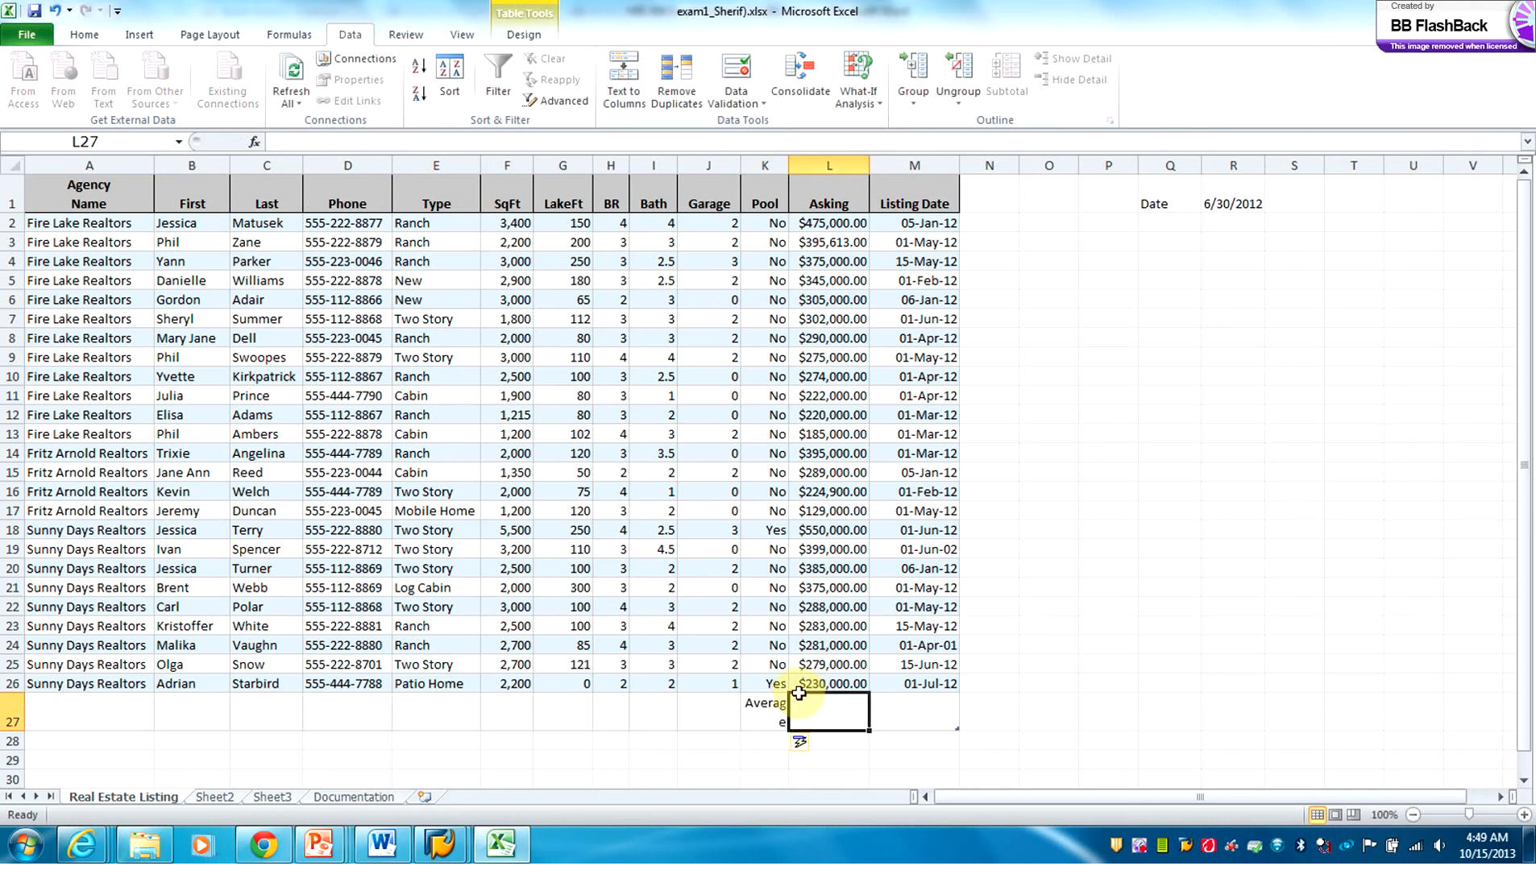
{"action": "left_click", "coordinate": [786, 164]}
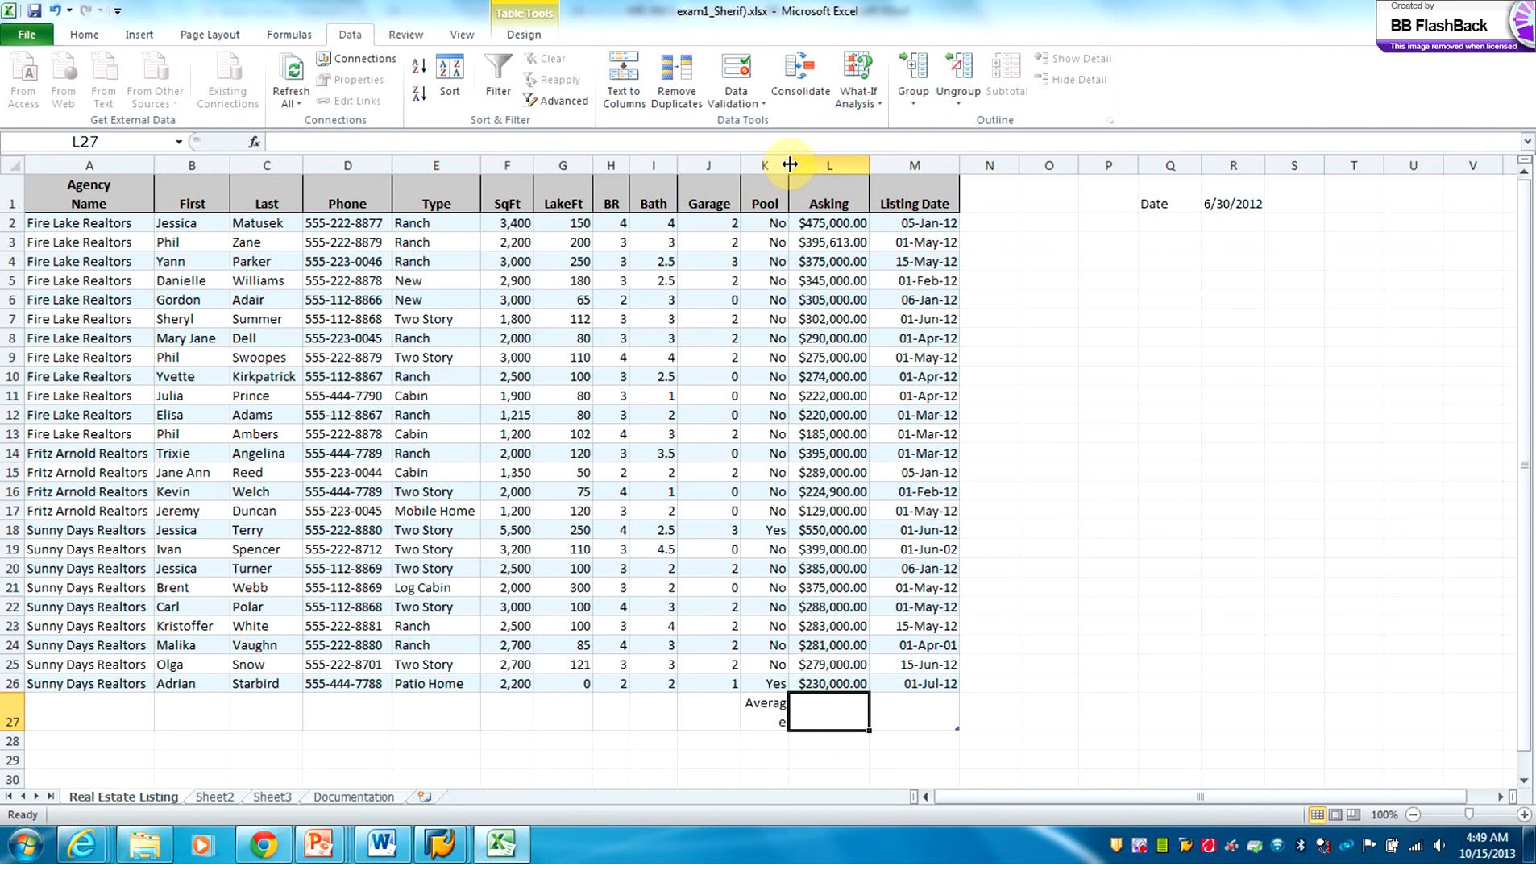
{"action": "left_click_drag", "start_coordinate": [790, 165], "coordinate": [802, 164]}
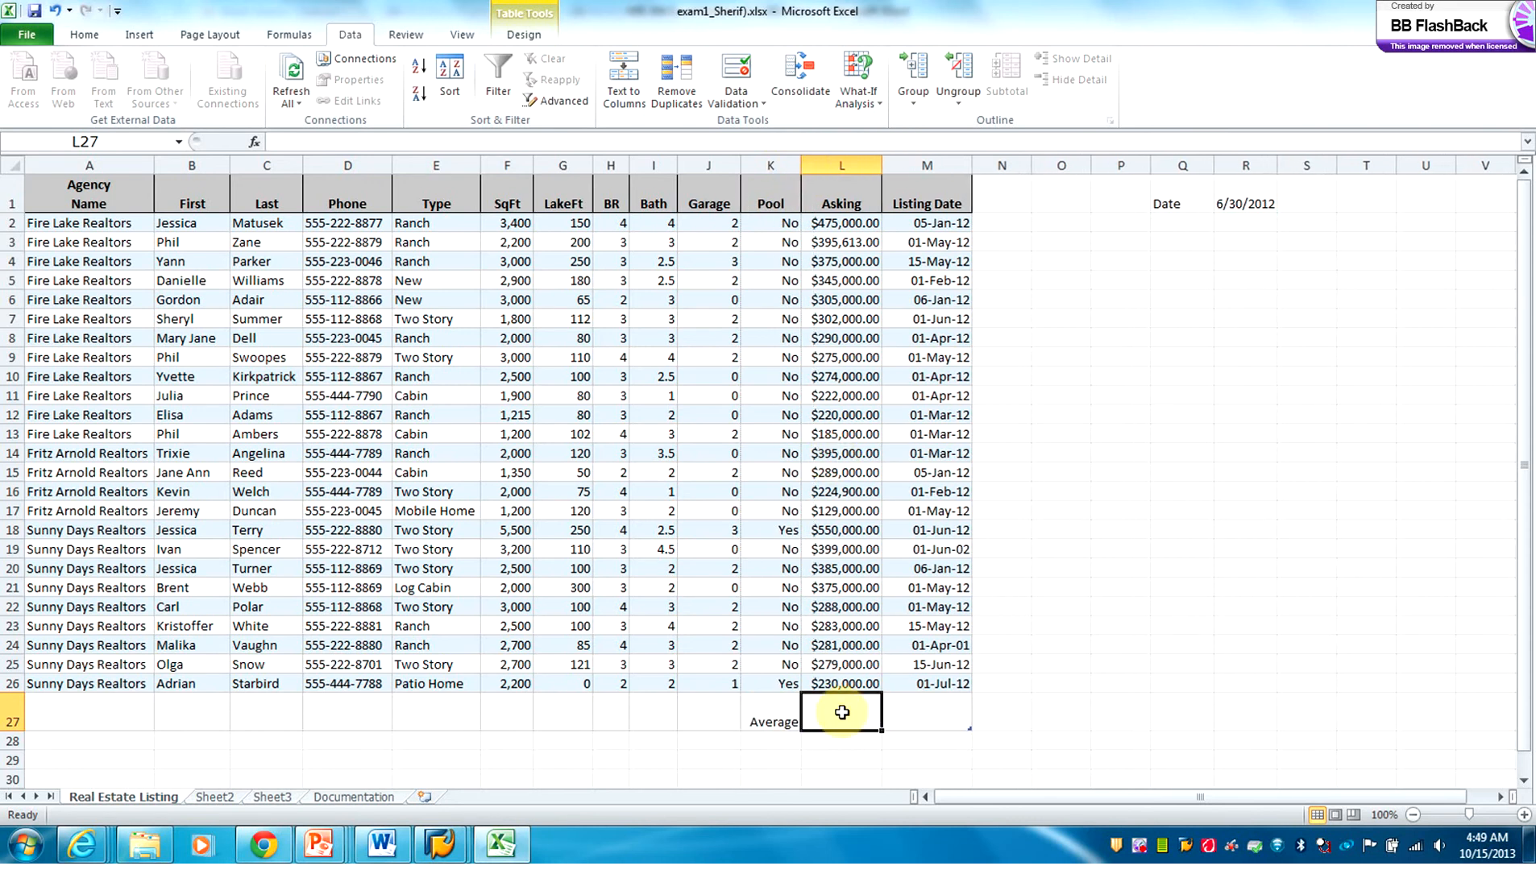
Step: Calculate the average asking price in cell L27 with the formula =average(L2:L26)
{"action": "type", "text": "="}
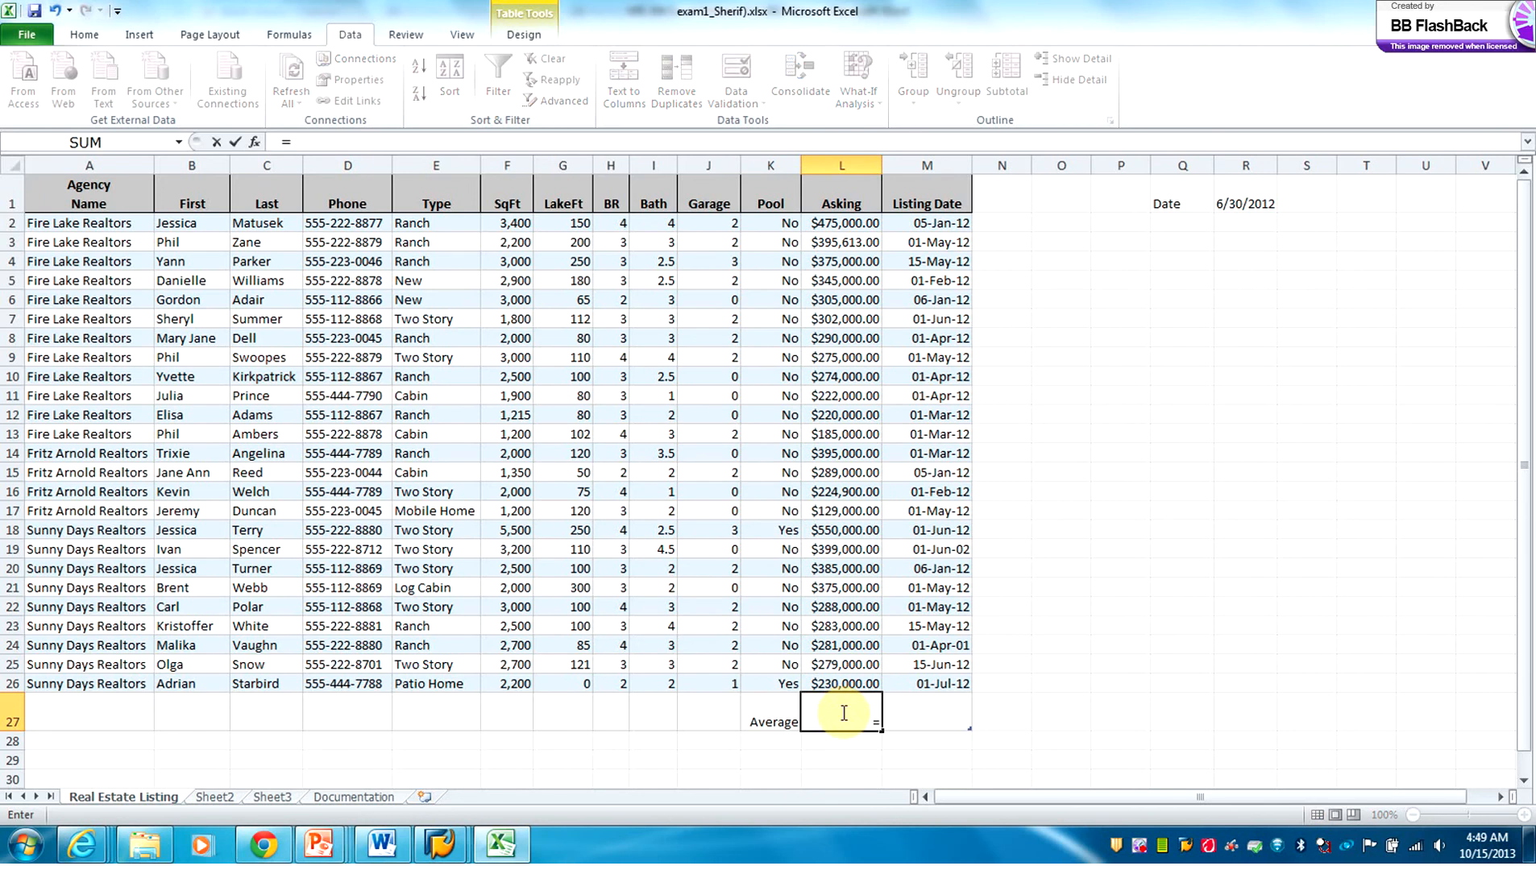
{"action": "type", "text": "average"}
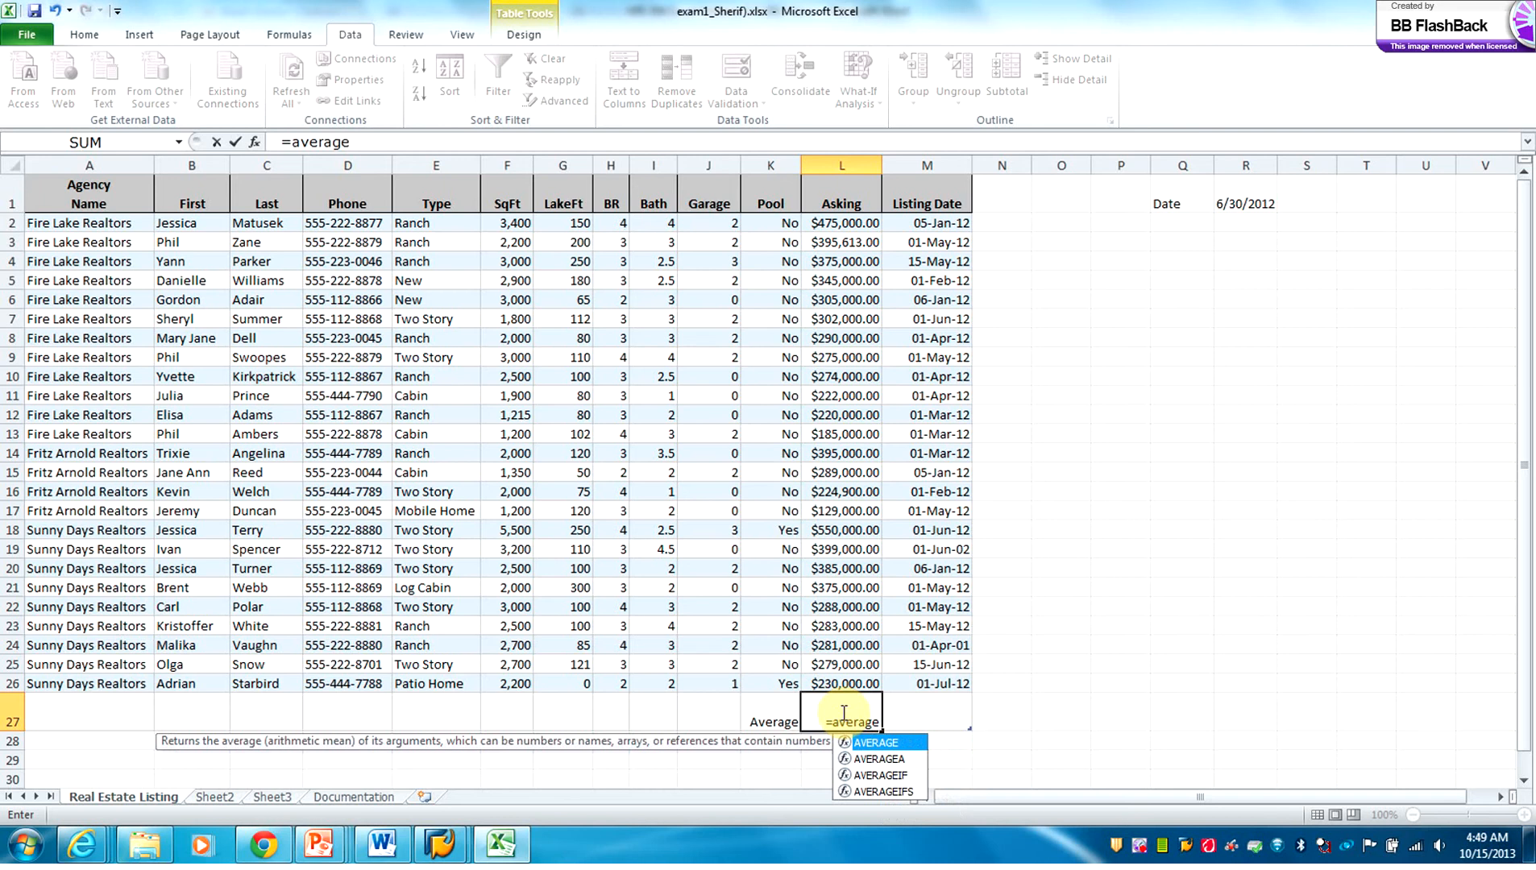
{"action": "type", "text": "("}
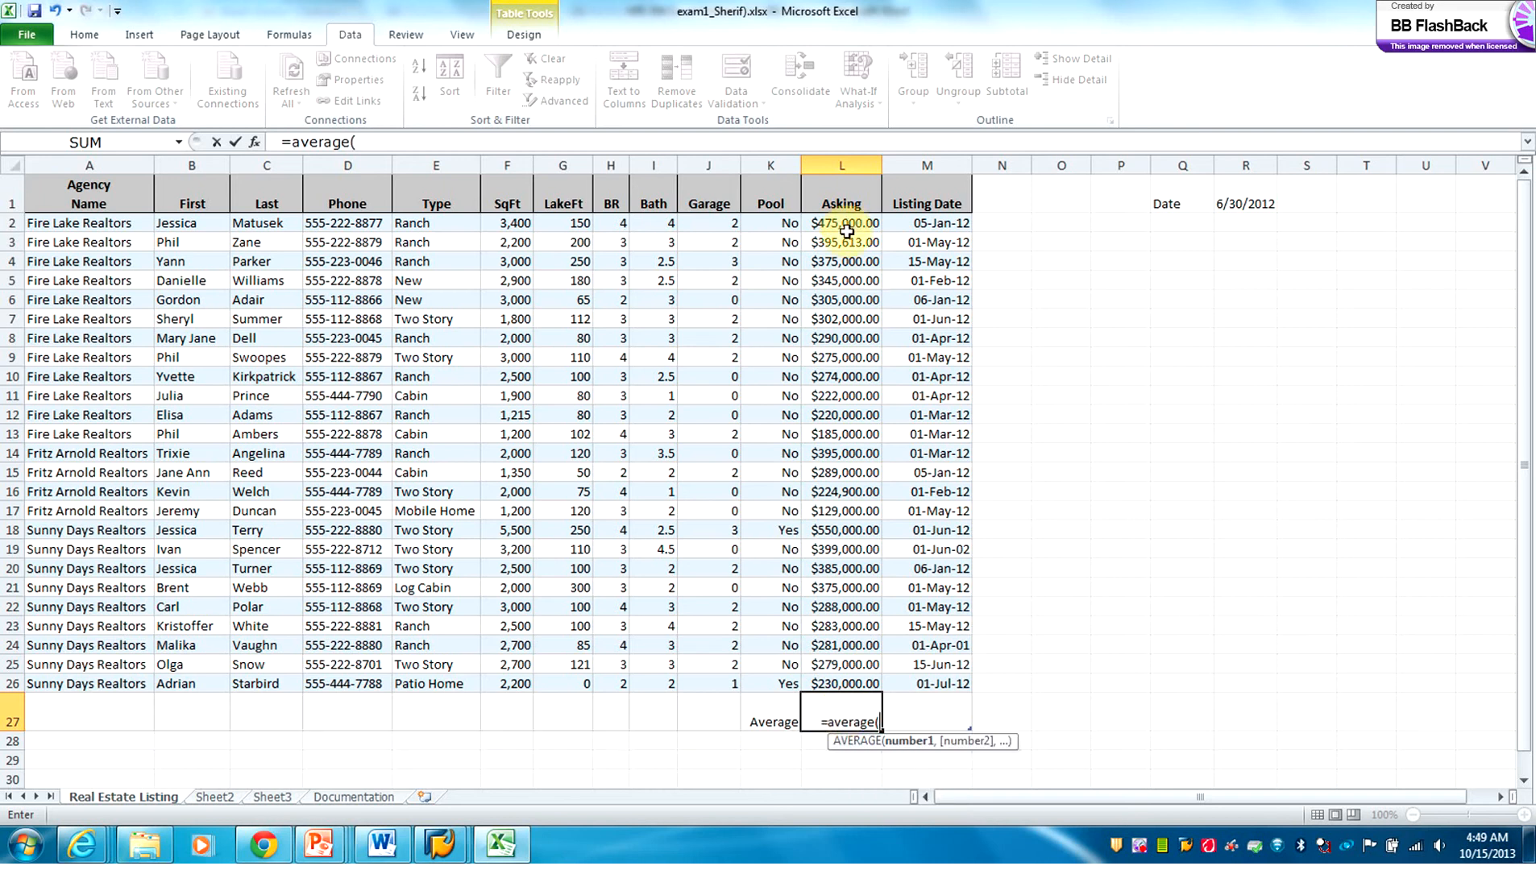
{"action": "left_click_drag", "start_coordinate": [842, 220], "coordinate": [839, 679]}
{"action": "type", "text": ")"}
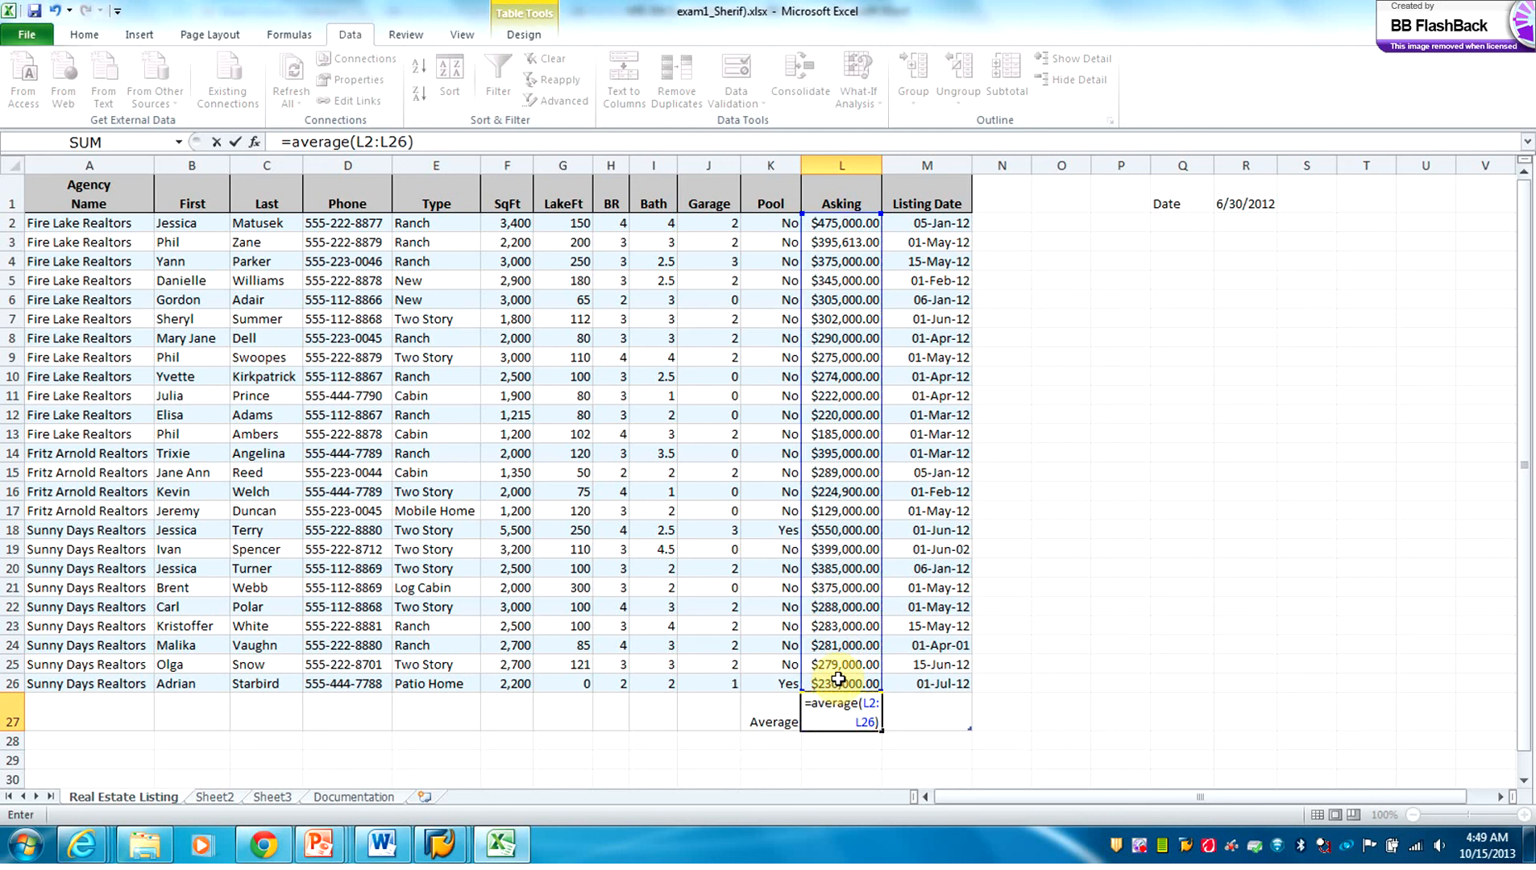
{"action": "key", "text": "Return"}
Step: Enter the label Maximum in cell K28 and widen column K so the label fits on one line
{"action": "left_click", "coordinate": [778, 741]}
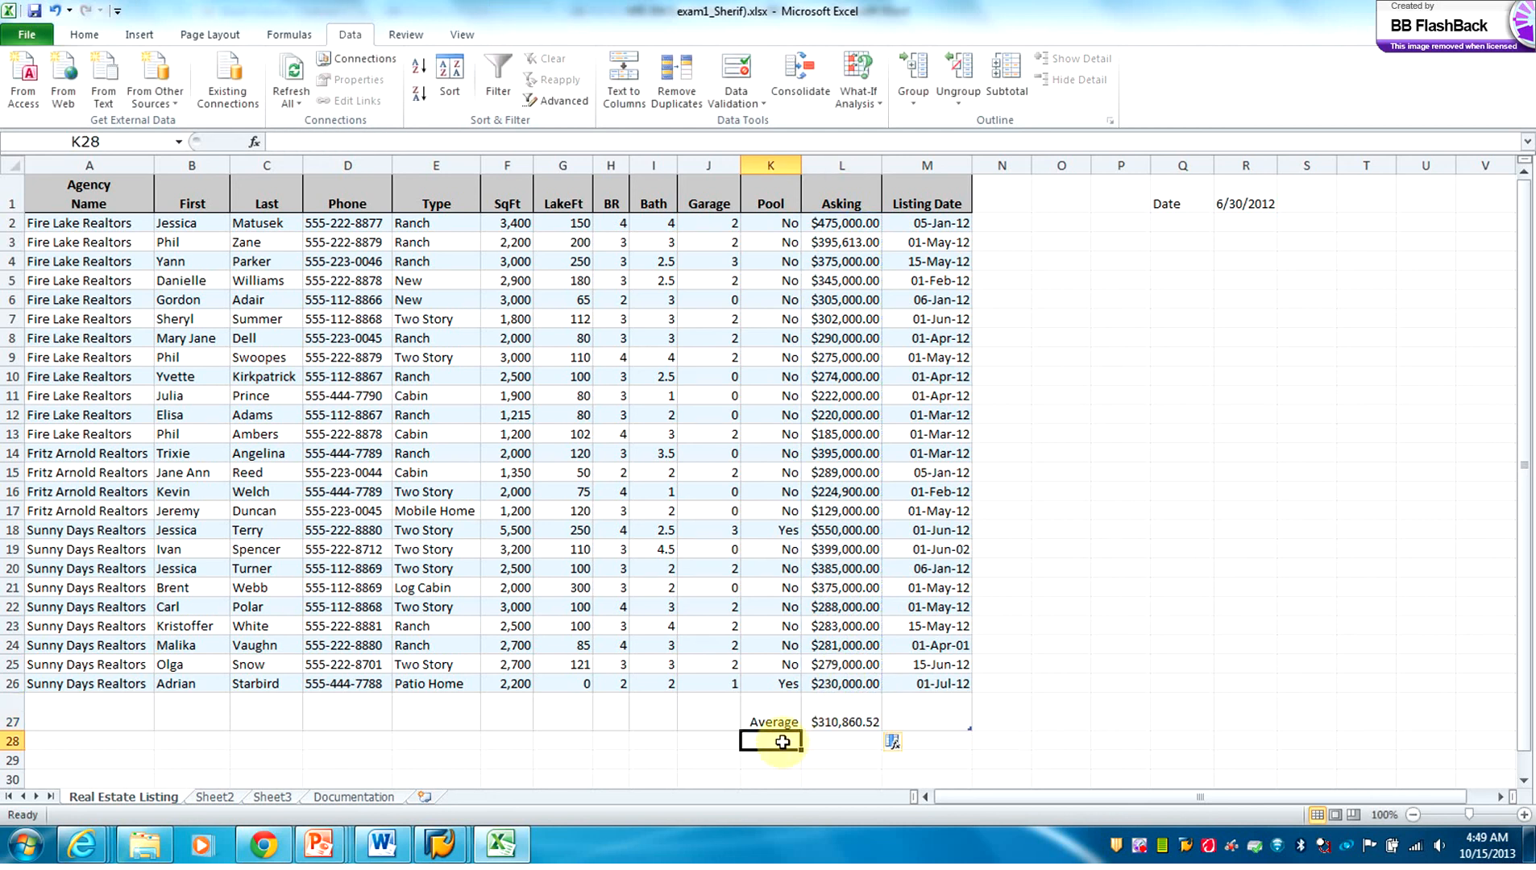
{"action": "type", "text": "Maximum"}
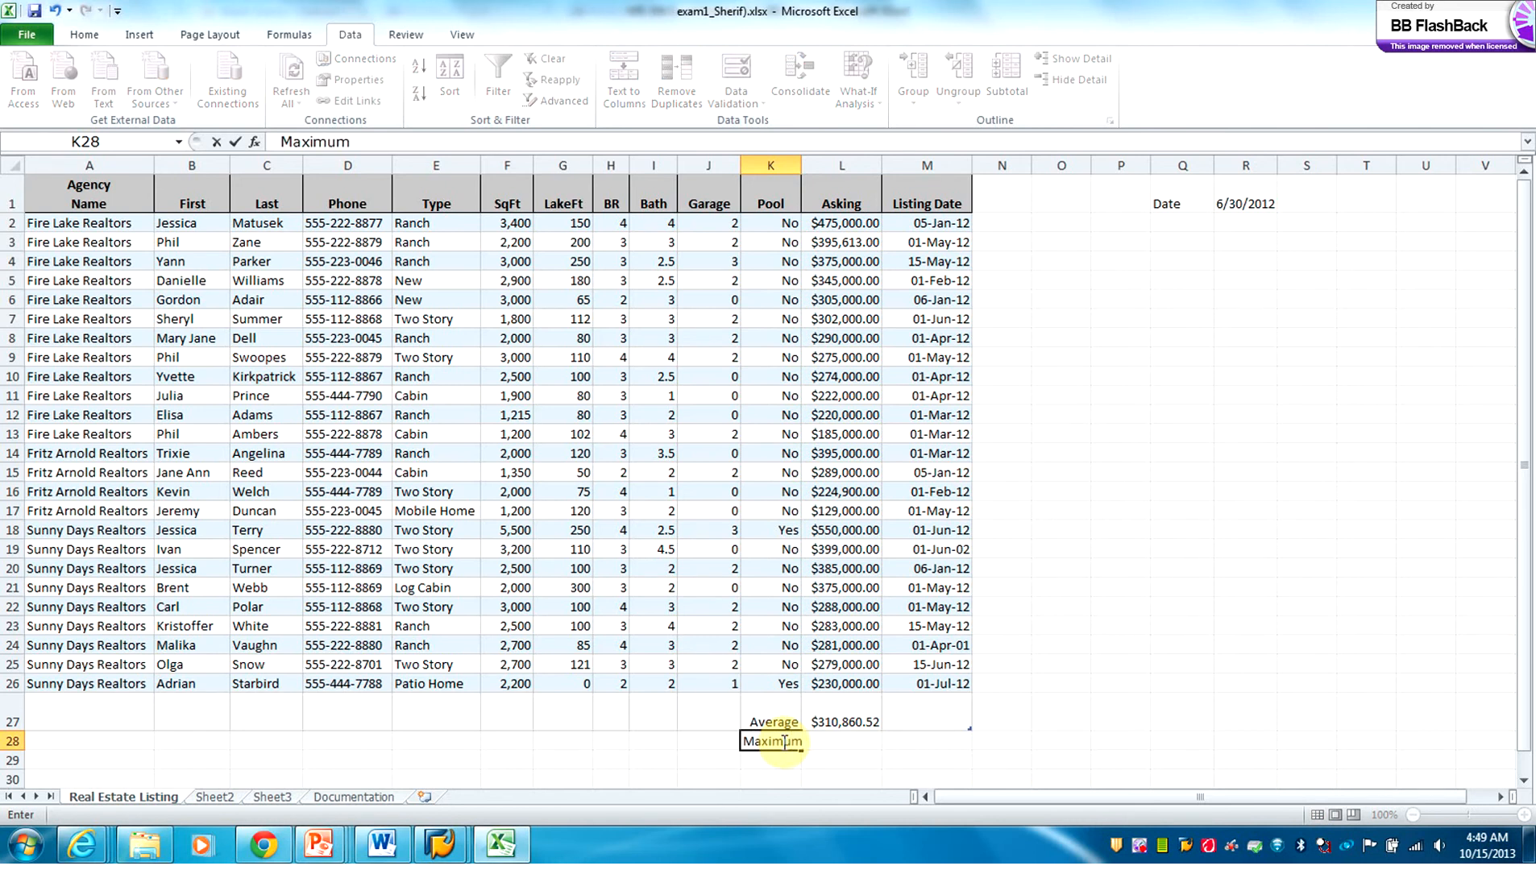
{"action": "left_click", "coordinate": [849, 743]}
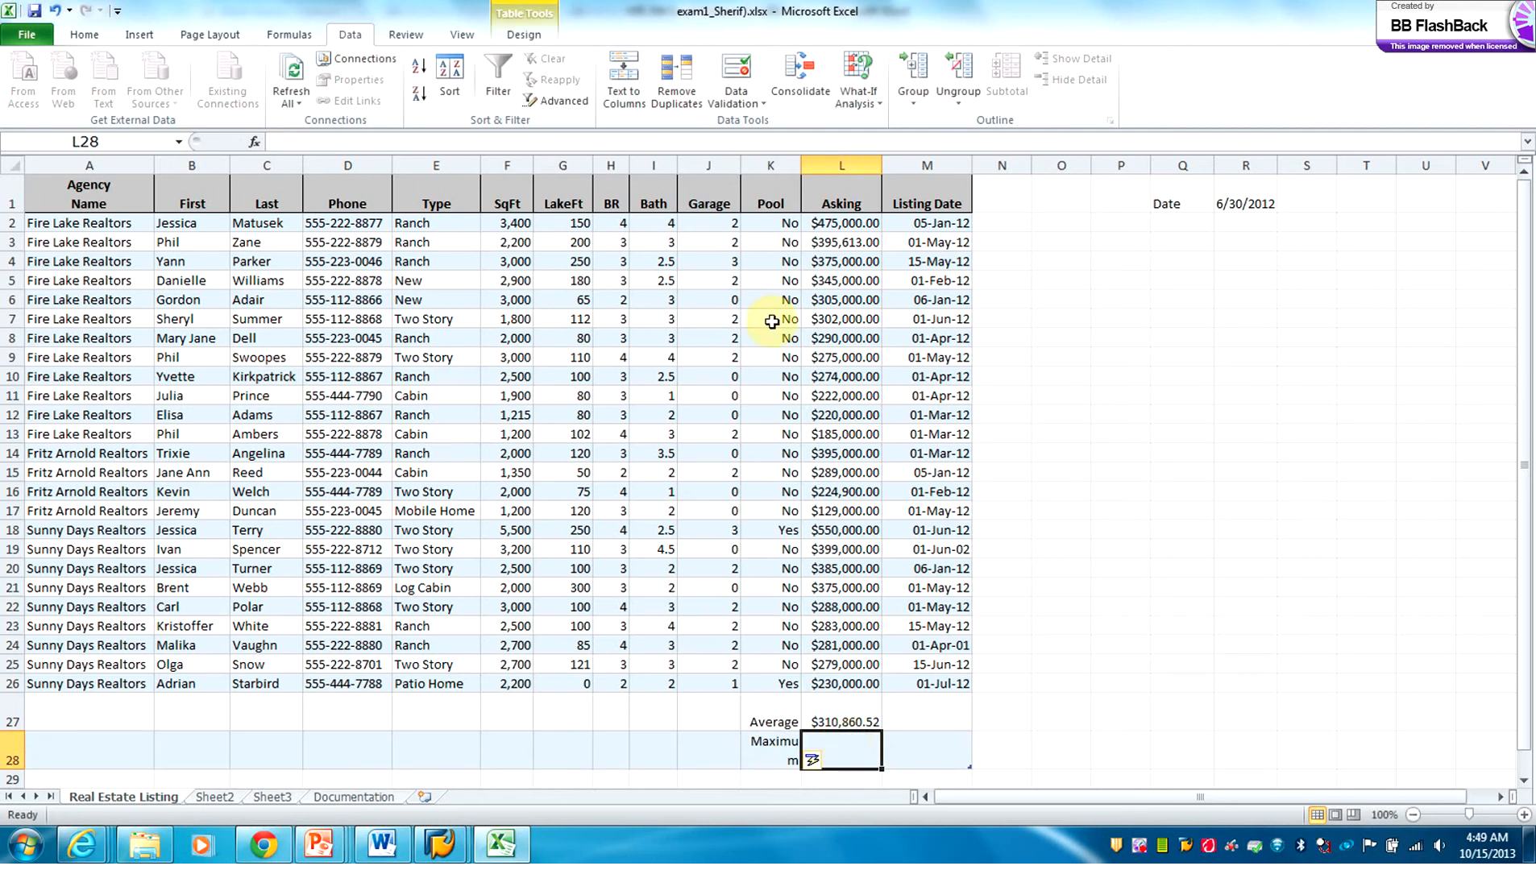
{"action": "left_click_drag", "start_coordinate": [801, 165], "coordinate": [822, 165]}
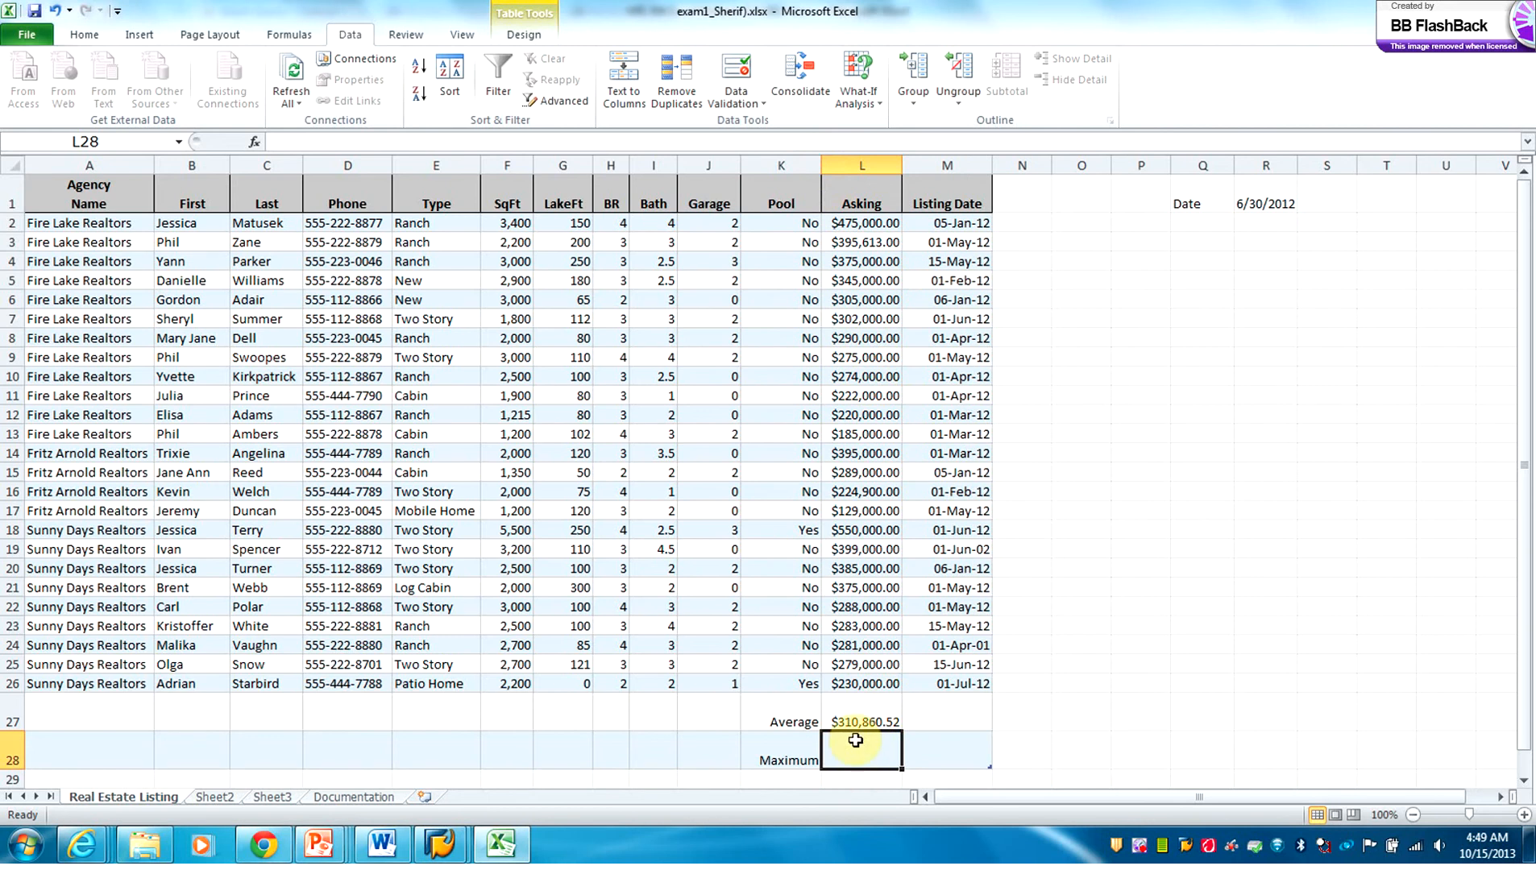
Step: Calculate the highest asking price in cell L28 using the MAX function on the range L2:L26
{"action": "type", "text": "="}
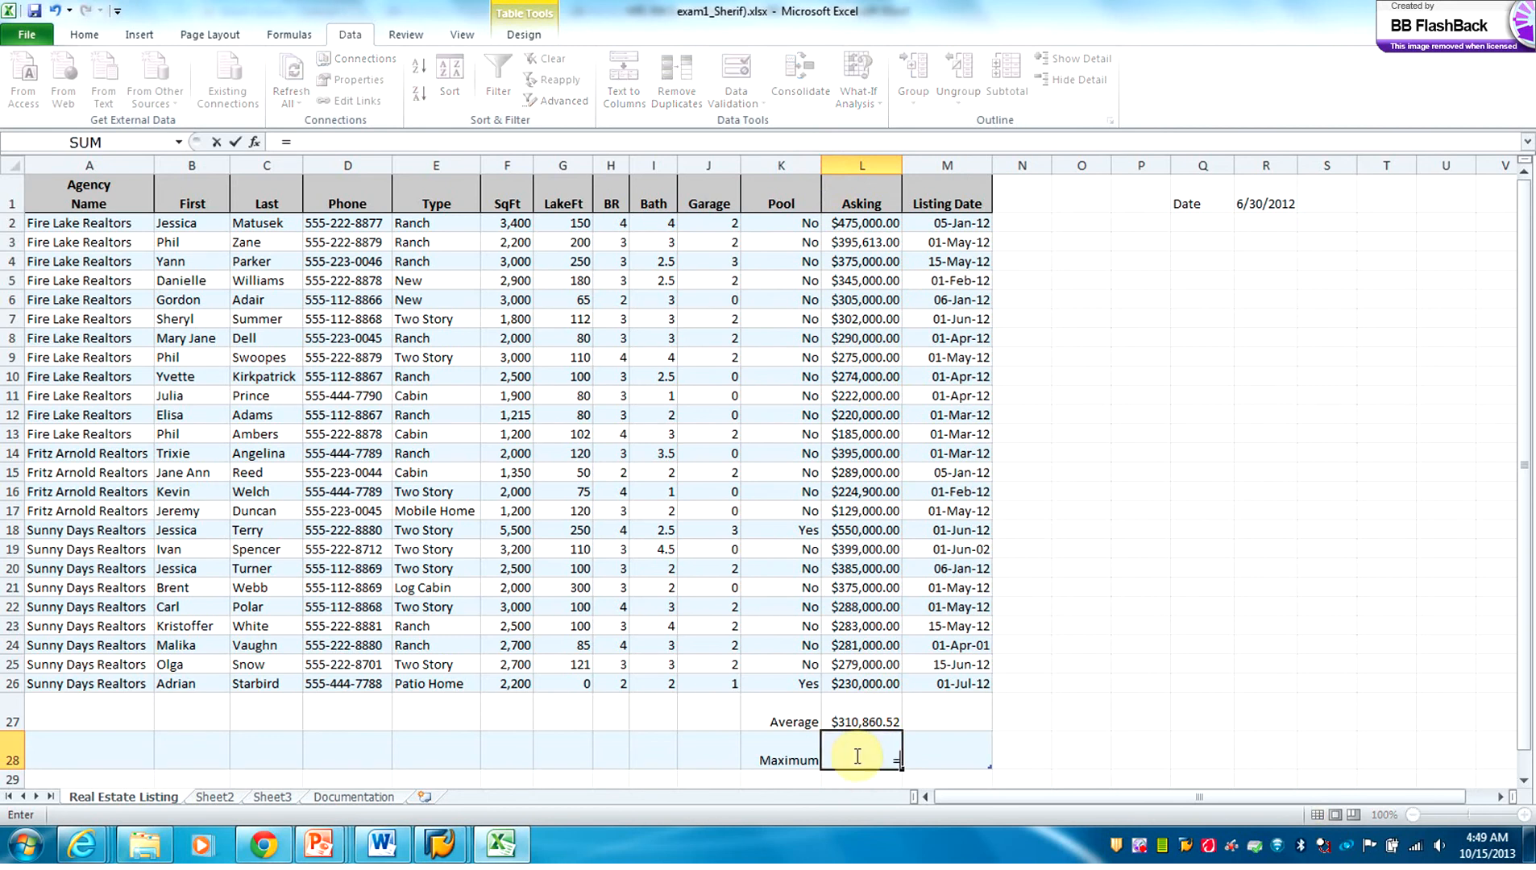
{"action": "type", "text": "Ma"}
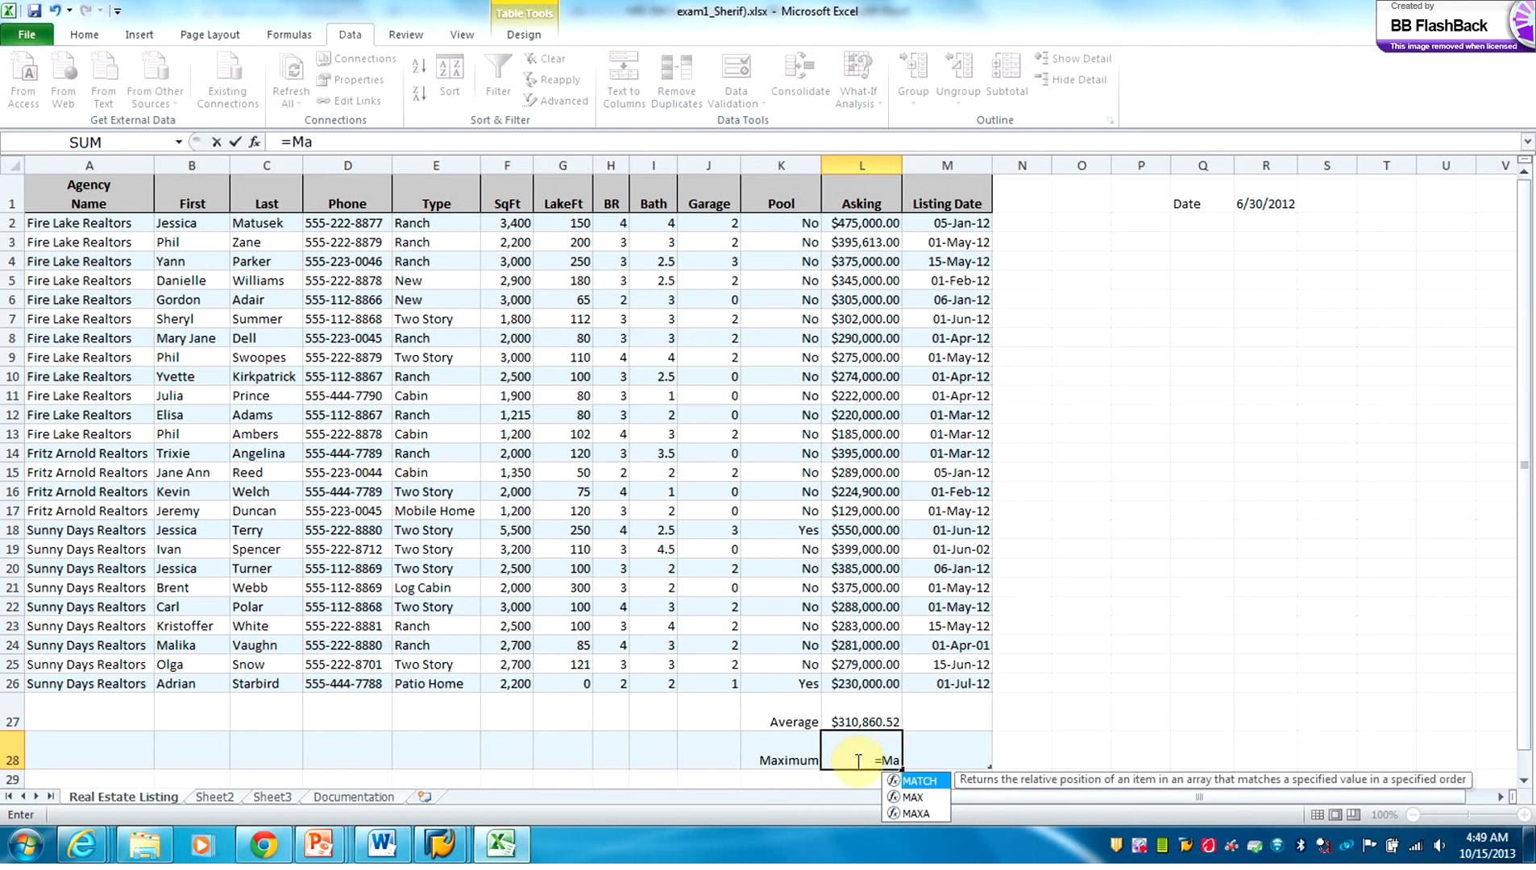
{"action": "left_click", "coordinate": [907, 798]}
{"action": "double_click", "coordinate": [909, 797]}
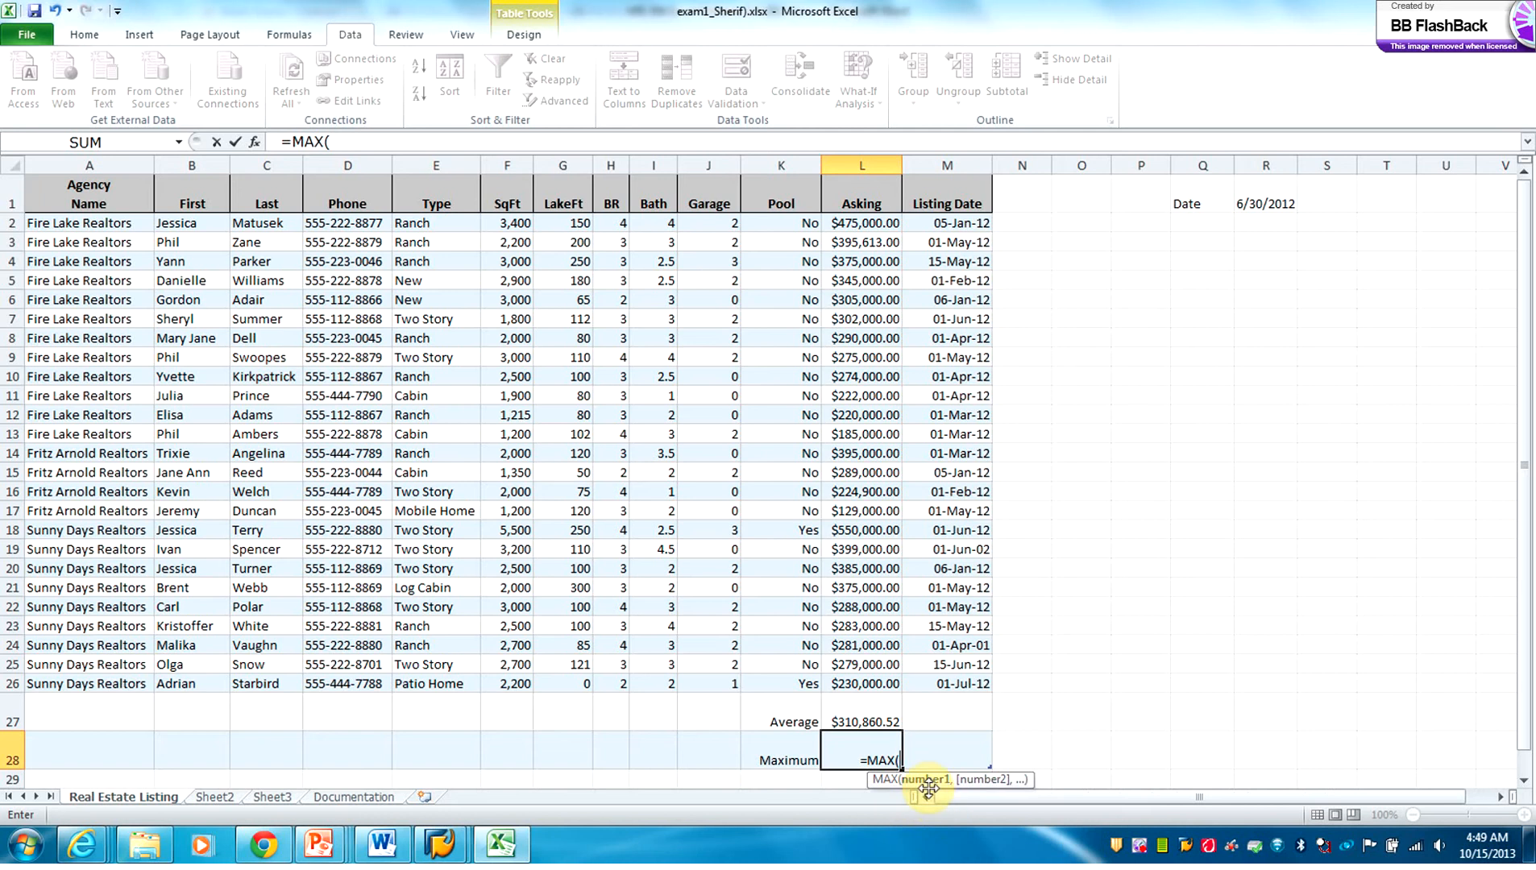
{"action": "left_click_drag", "start_coordinate": [862, 223], "coordinate": [864, 531]}
{"action": "left_click_drag", "start_coordinate": [862, 594], "coordinate": [861, 678]}
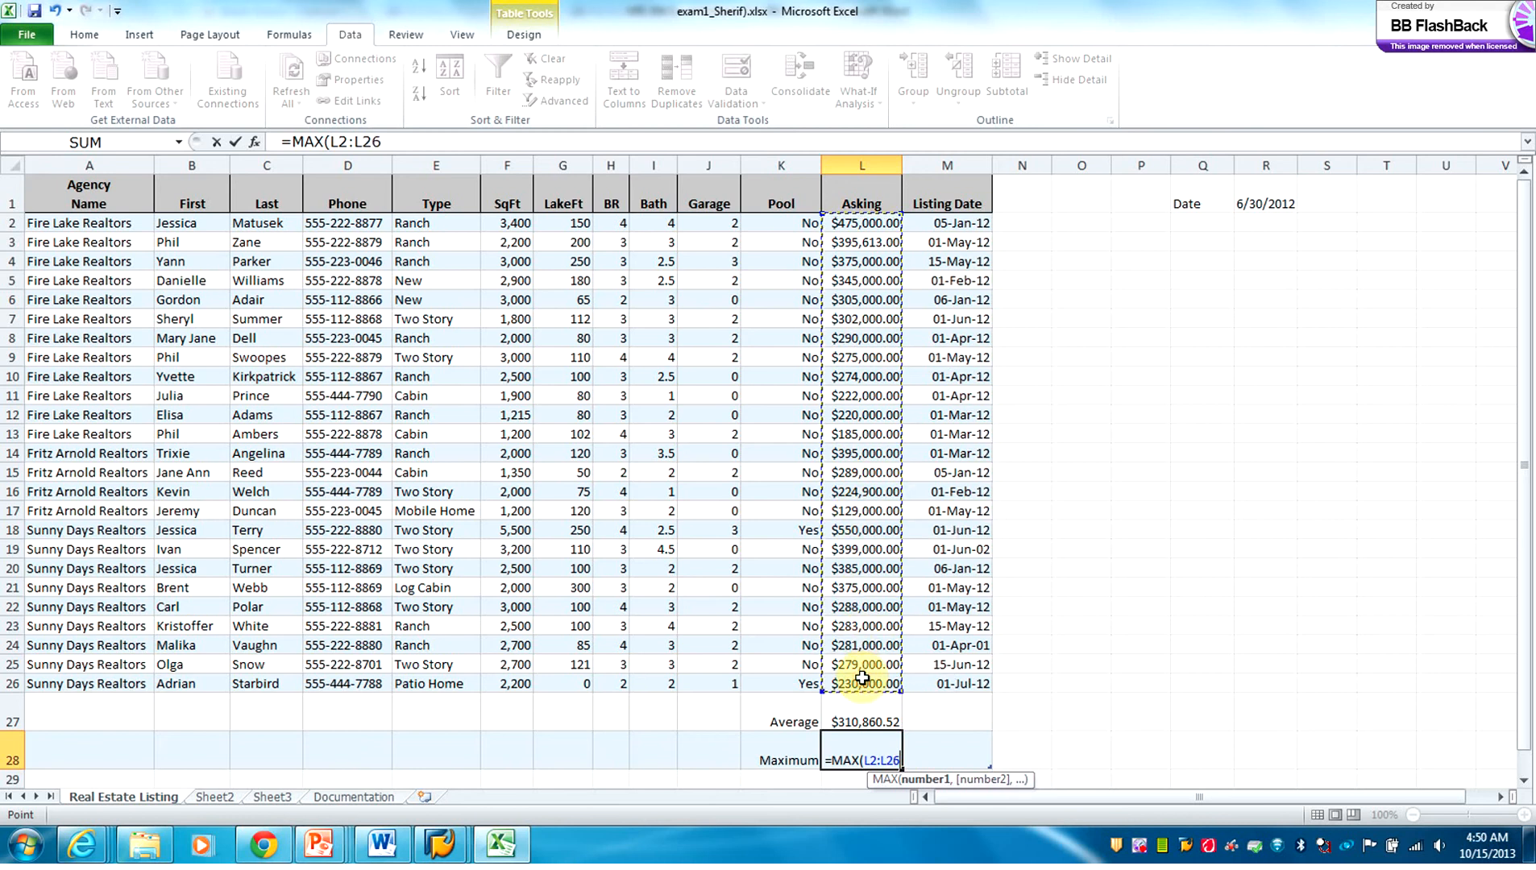
{"action": "key", "text": "Return"}
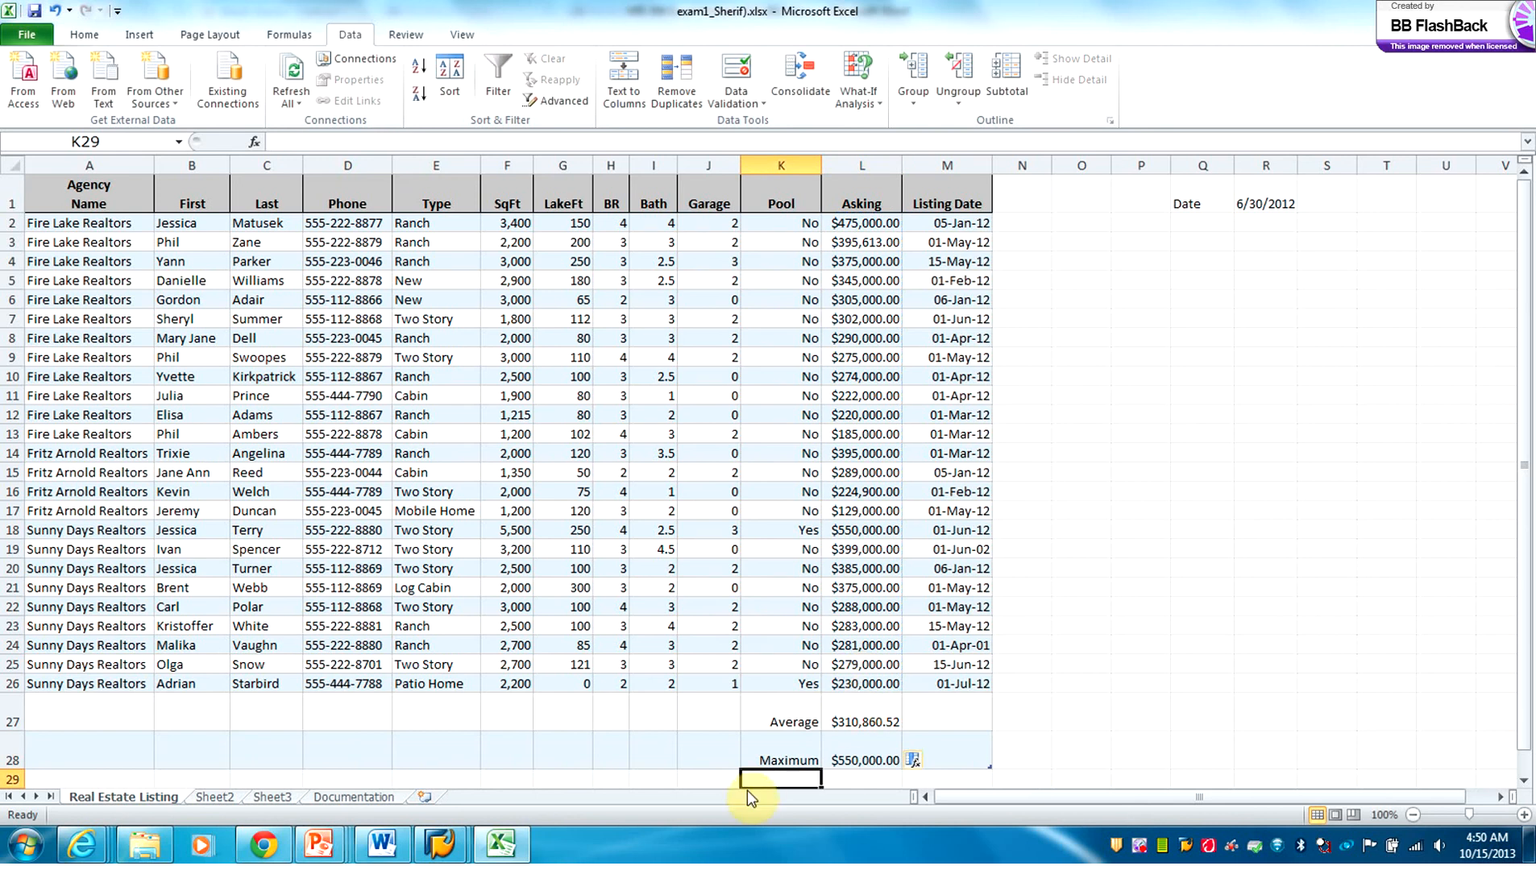
Step: Enter the label Minimum in cell K29 and select cell L29 beside it
{"action": "type", "text": "Minim"}
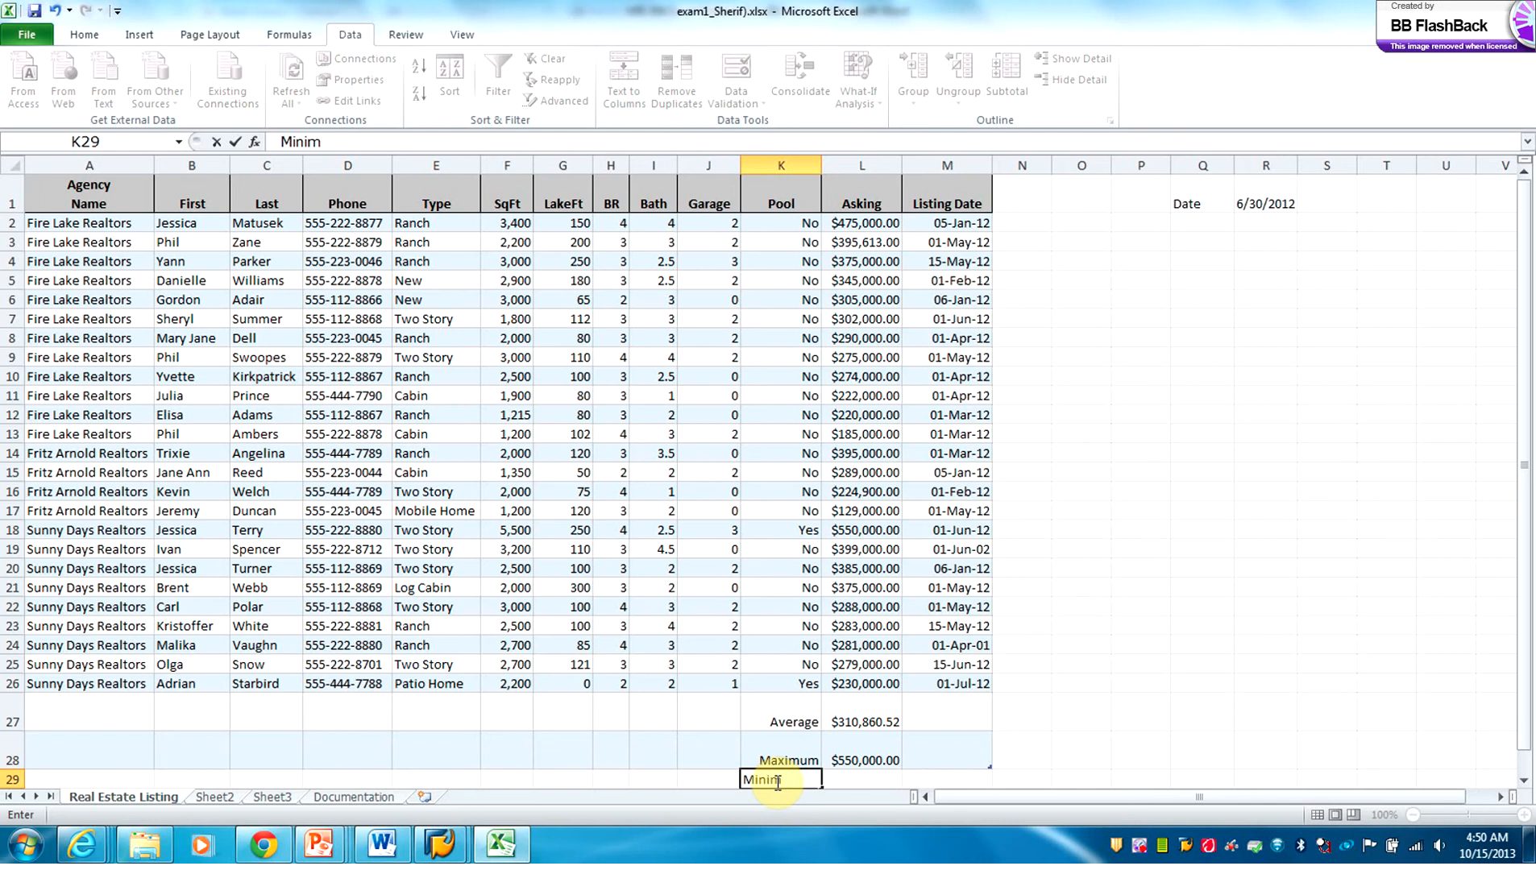
{"action": "type", "text": "um"}
{"action": "left_click", "coordinate": [845, 784]}
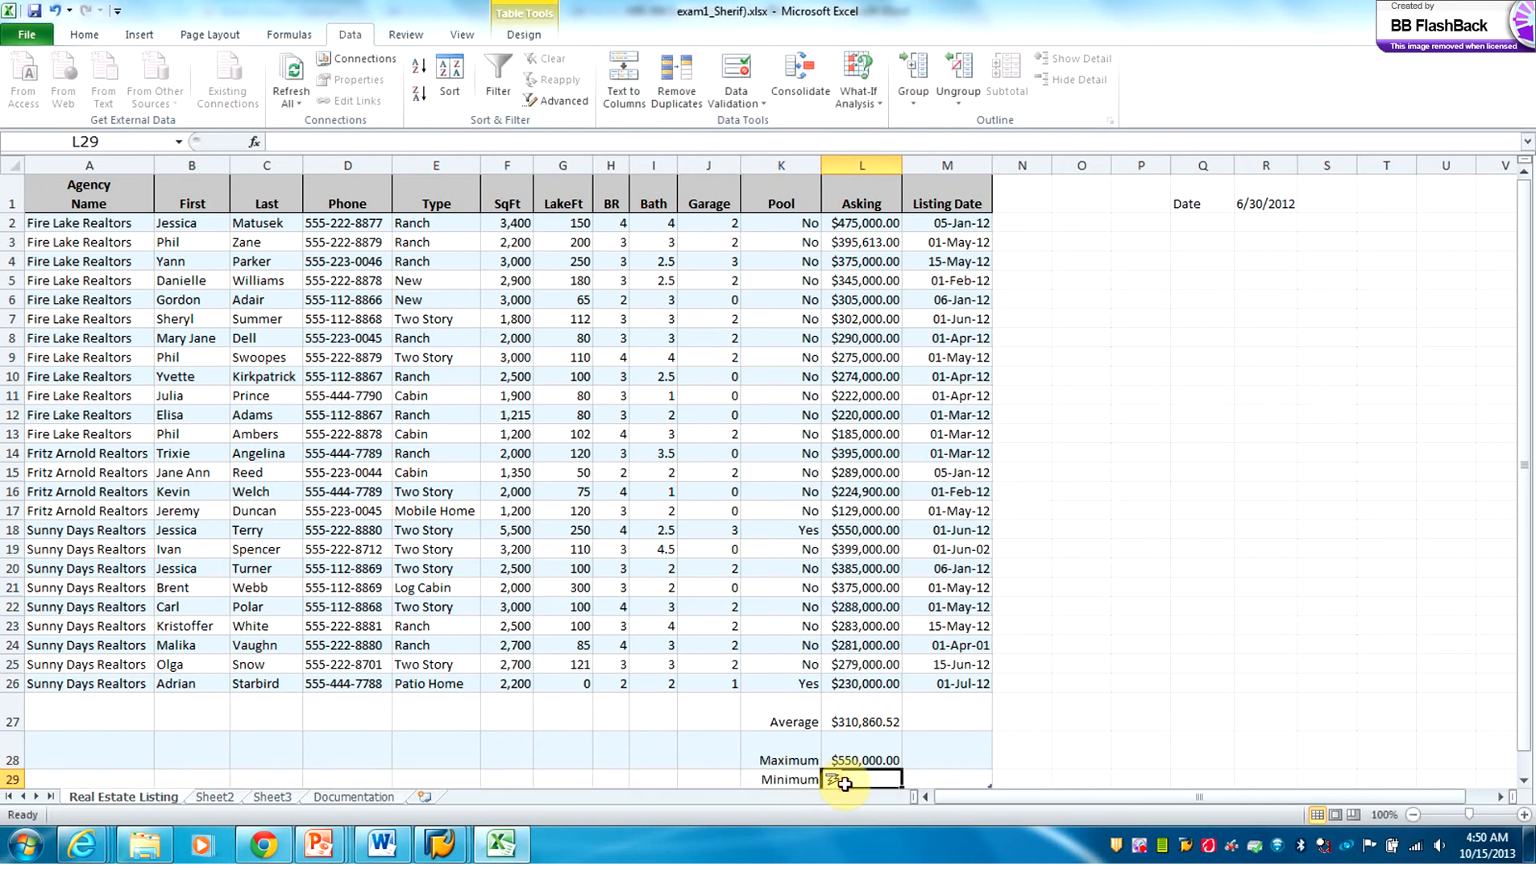
Step: Calculate the lowest asking price in cell L29 using the MIN function on the range L2:L26
{"action": "type", "text": "="}
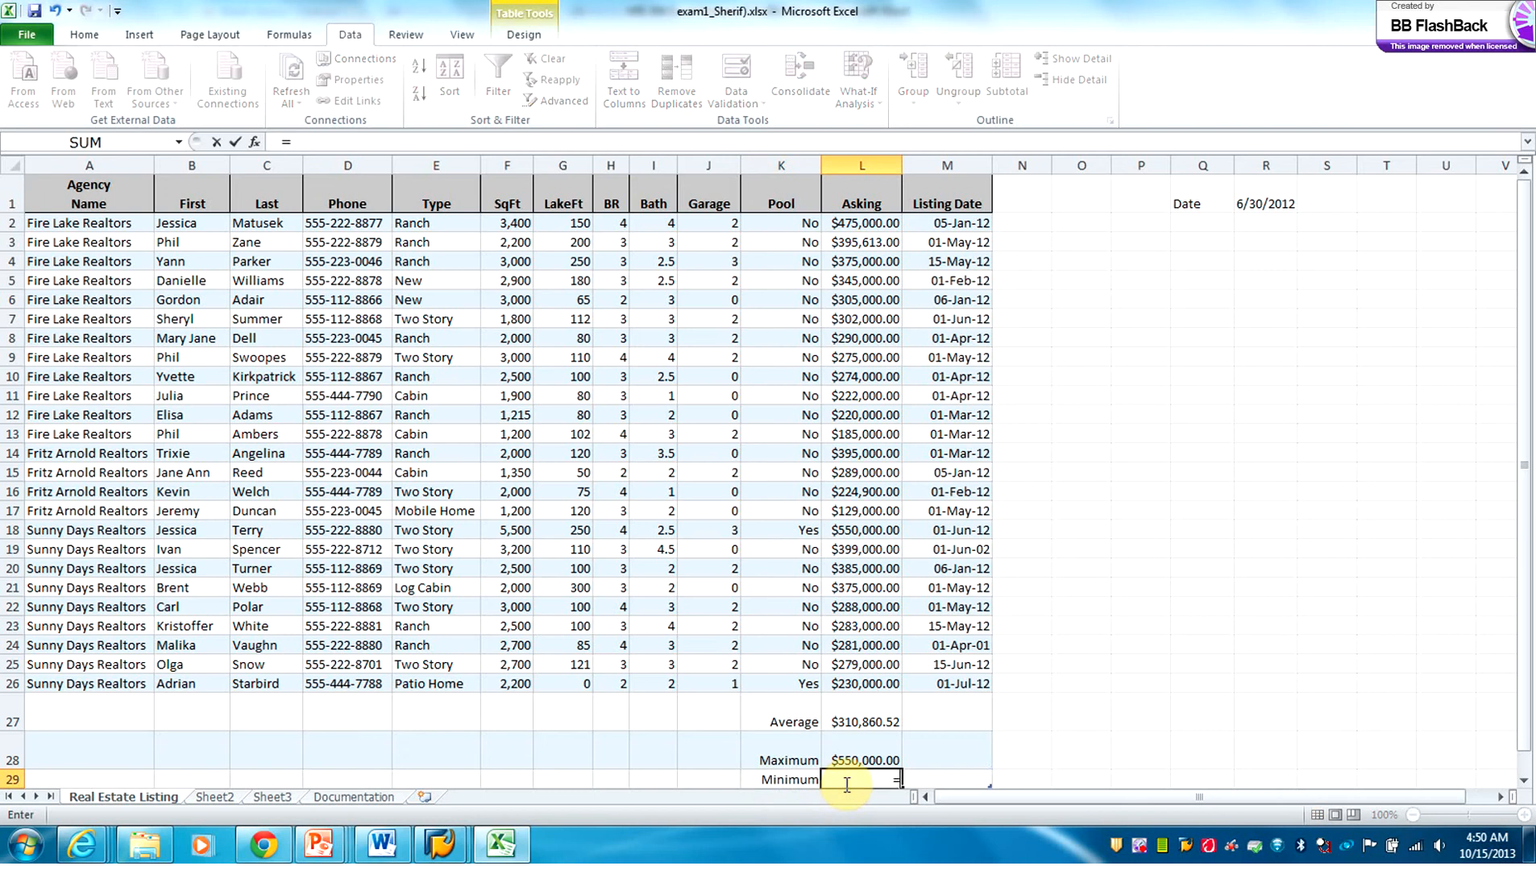
{"action": "type", "text": "min"}
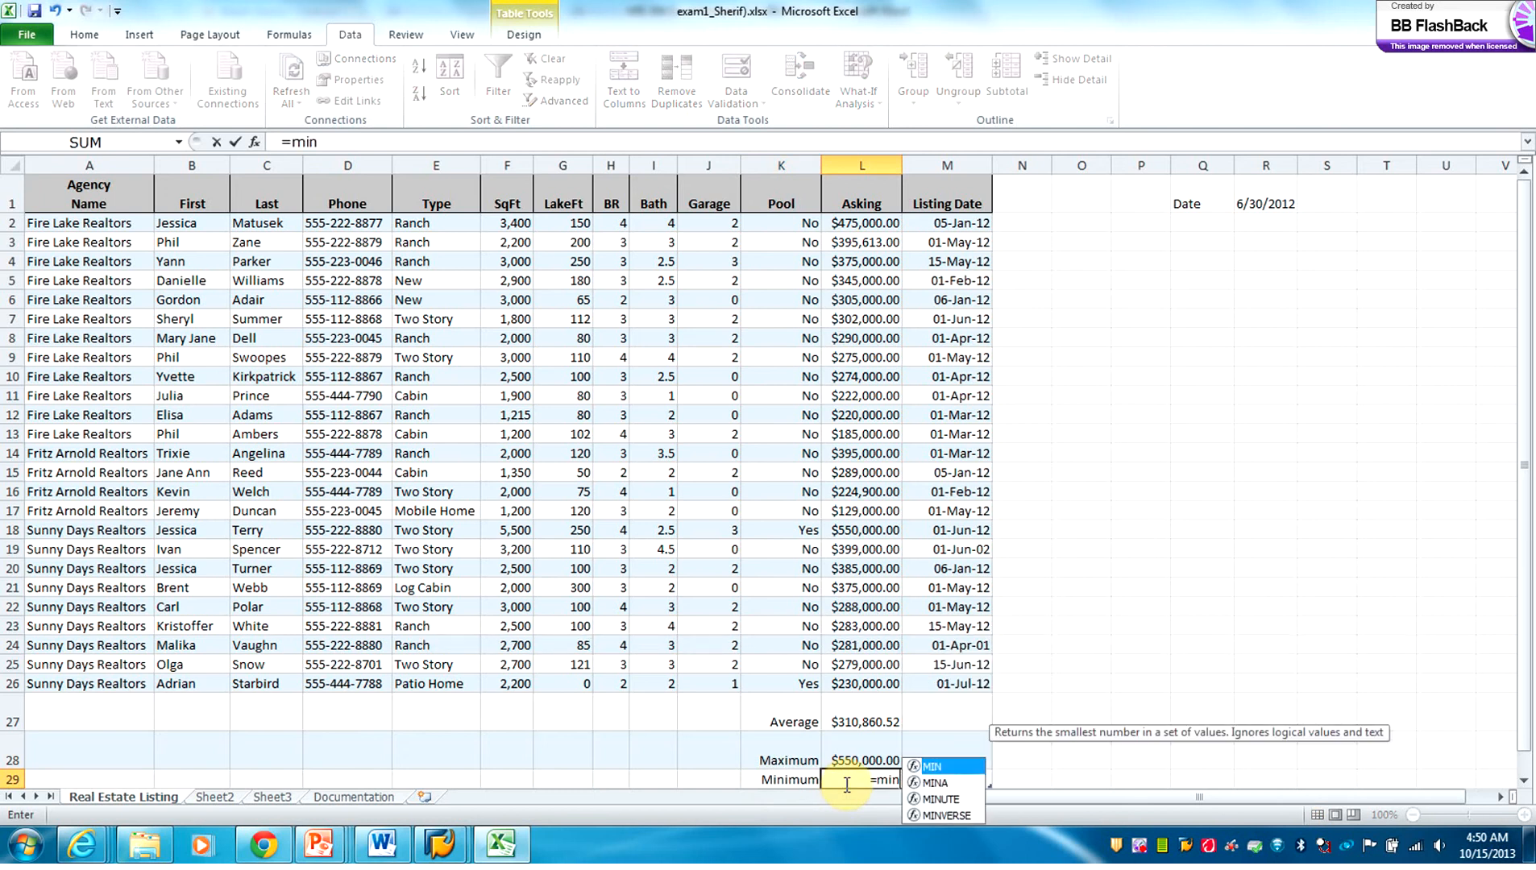
{"action": "double_click", "coordinate": [932, 766]}
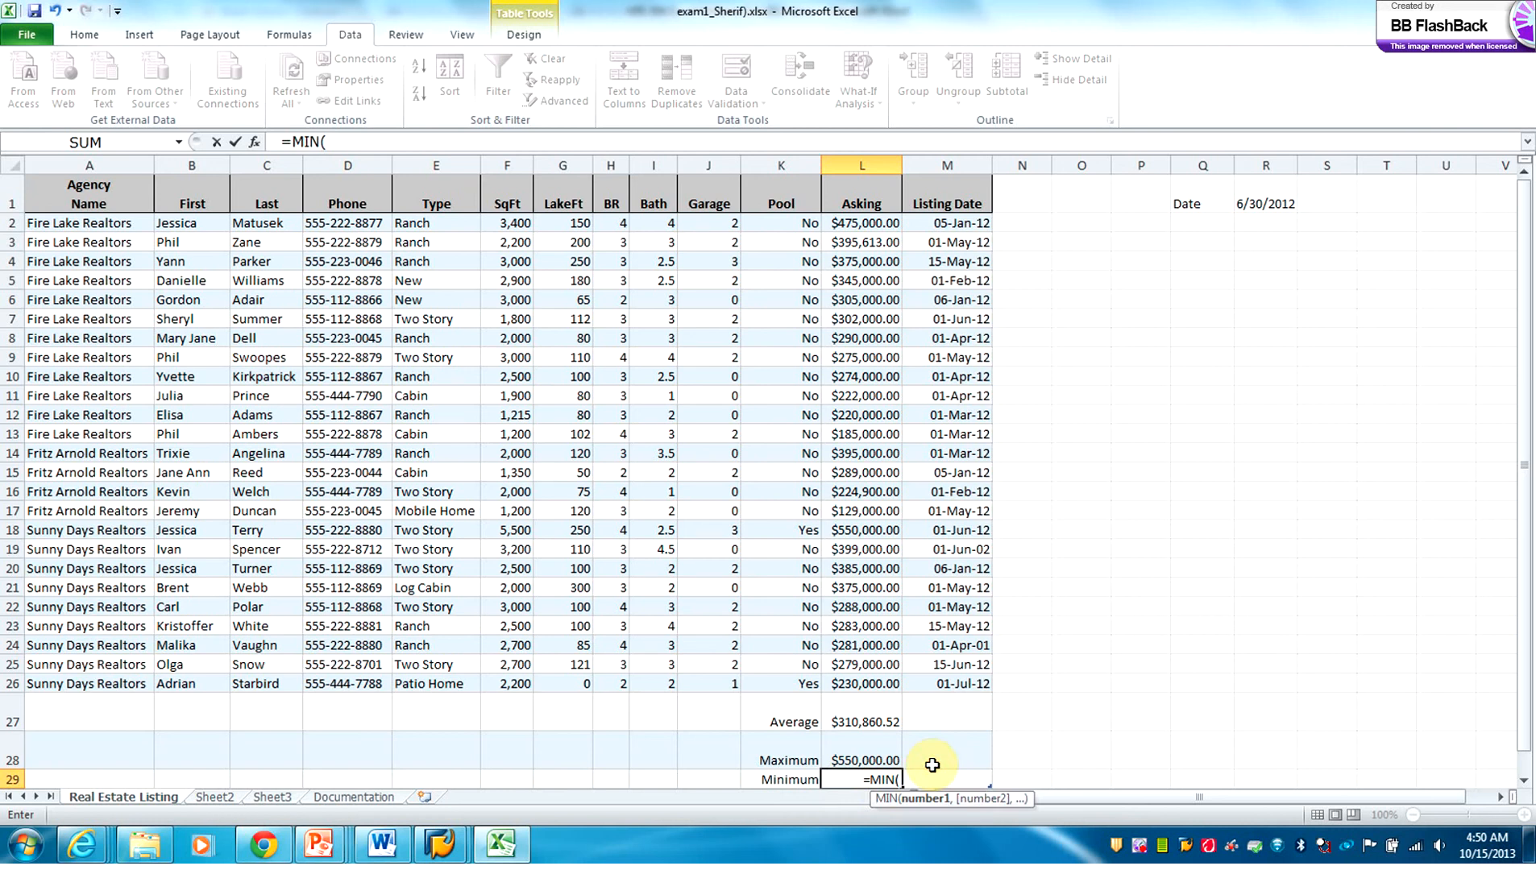
{"action": "left_click_drag", "start_coordinate": [855, 220], "coordinate": [866, 683]}
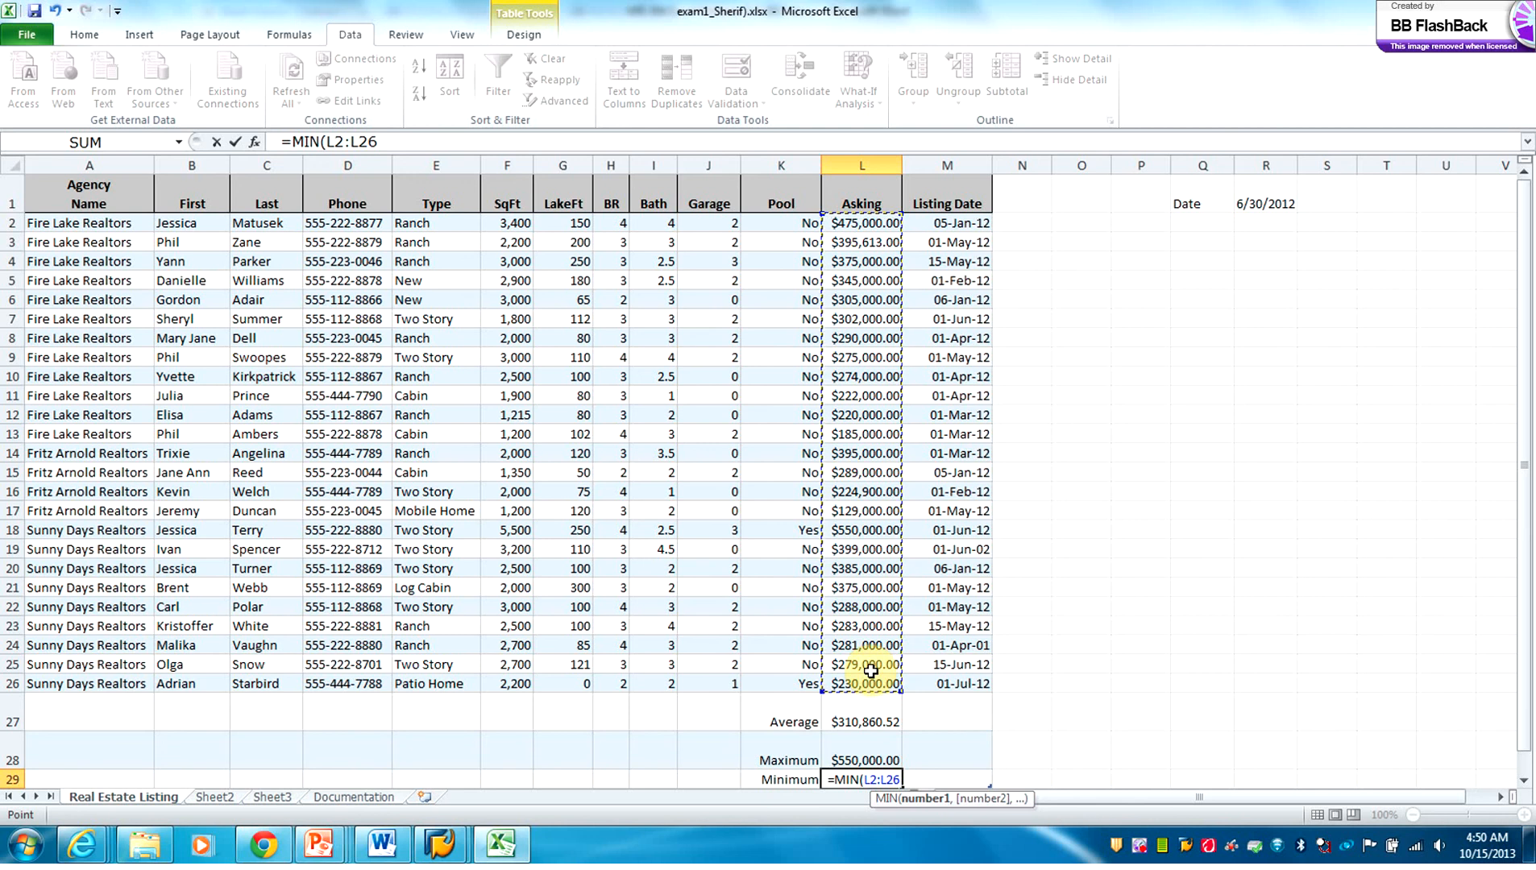
{"action": "key", "text": "Return"}
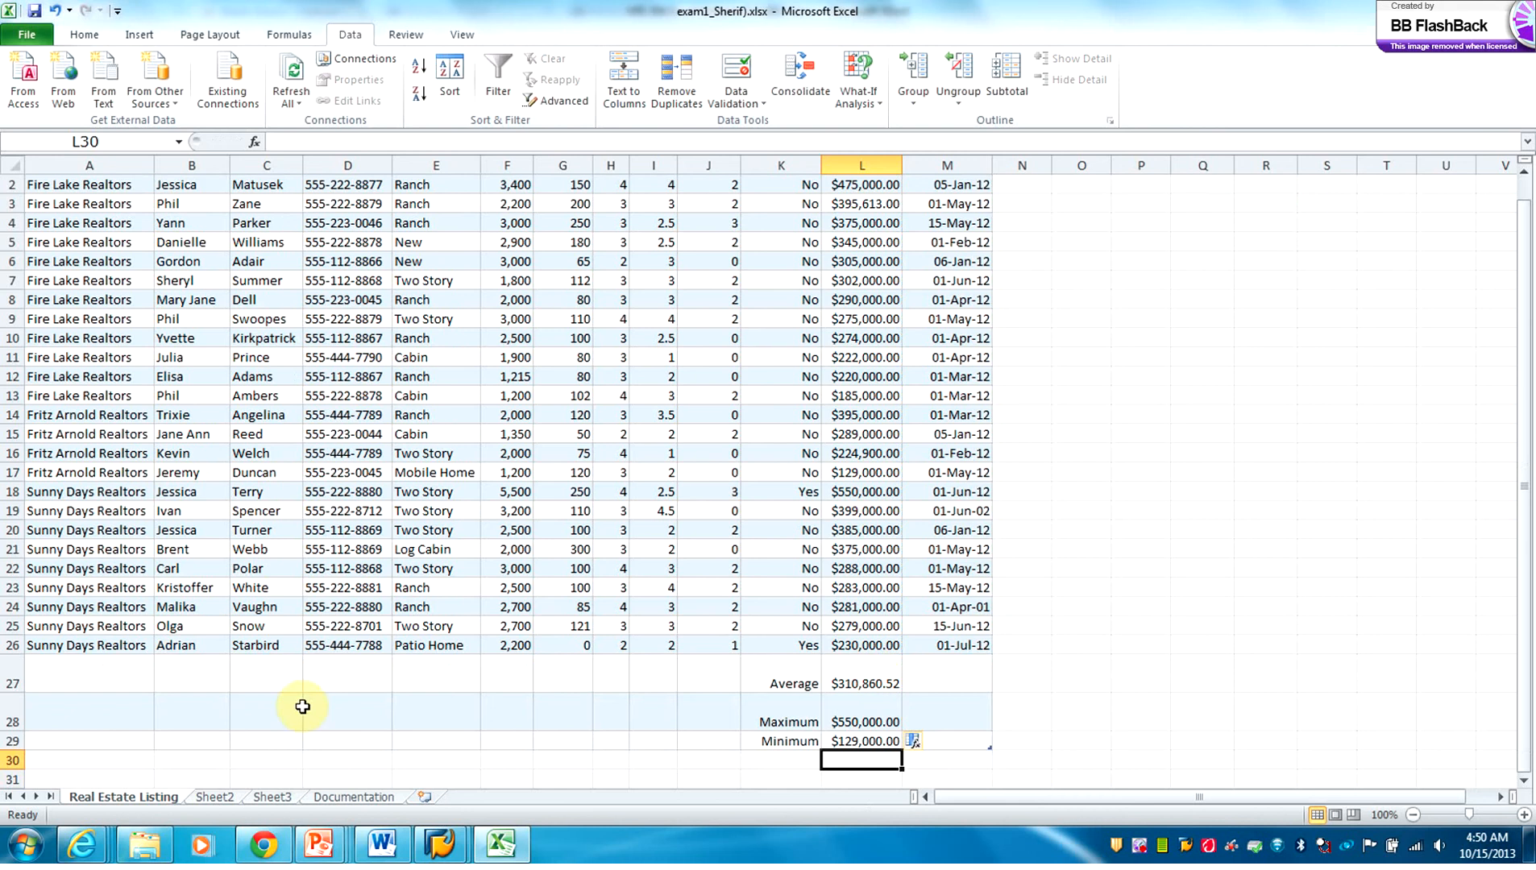
Step: Auto-fit the heights of rows 27 and 28 and make the summary labels and values in K27:L29 bold
{"action": "double_click", "coordinate": [18, 730]}
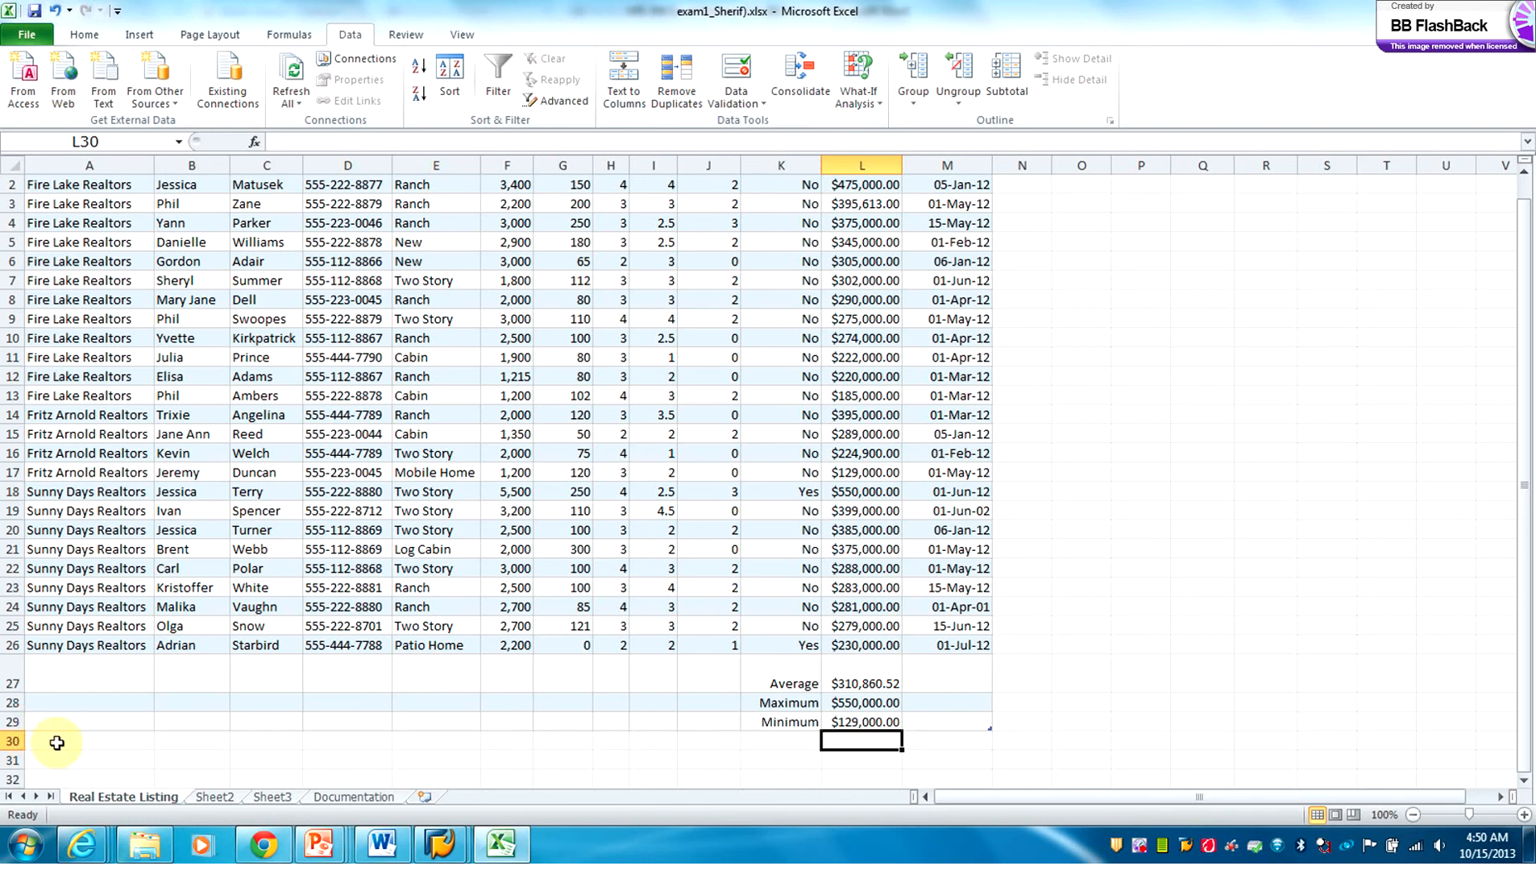
{"action": "double_click", "coordinate": [20, 692]}
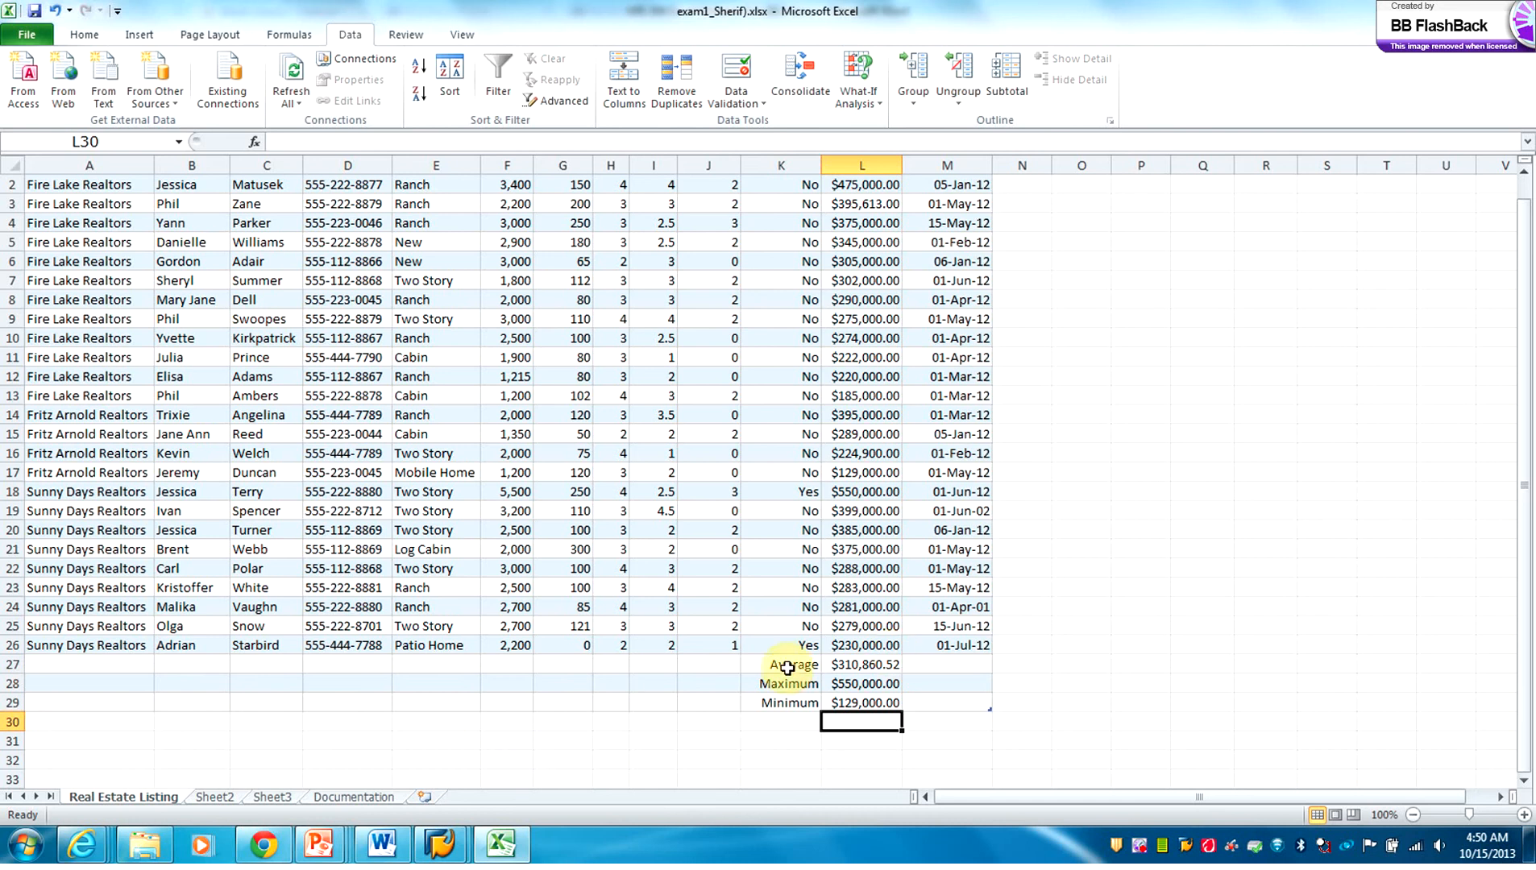
{"action": "left_click_drag", "start_coordinate": [787, 665], "coordinate": [864, 700]}
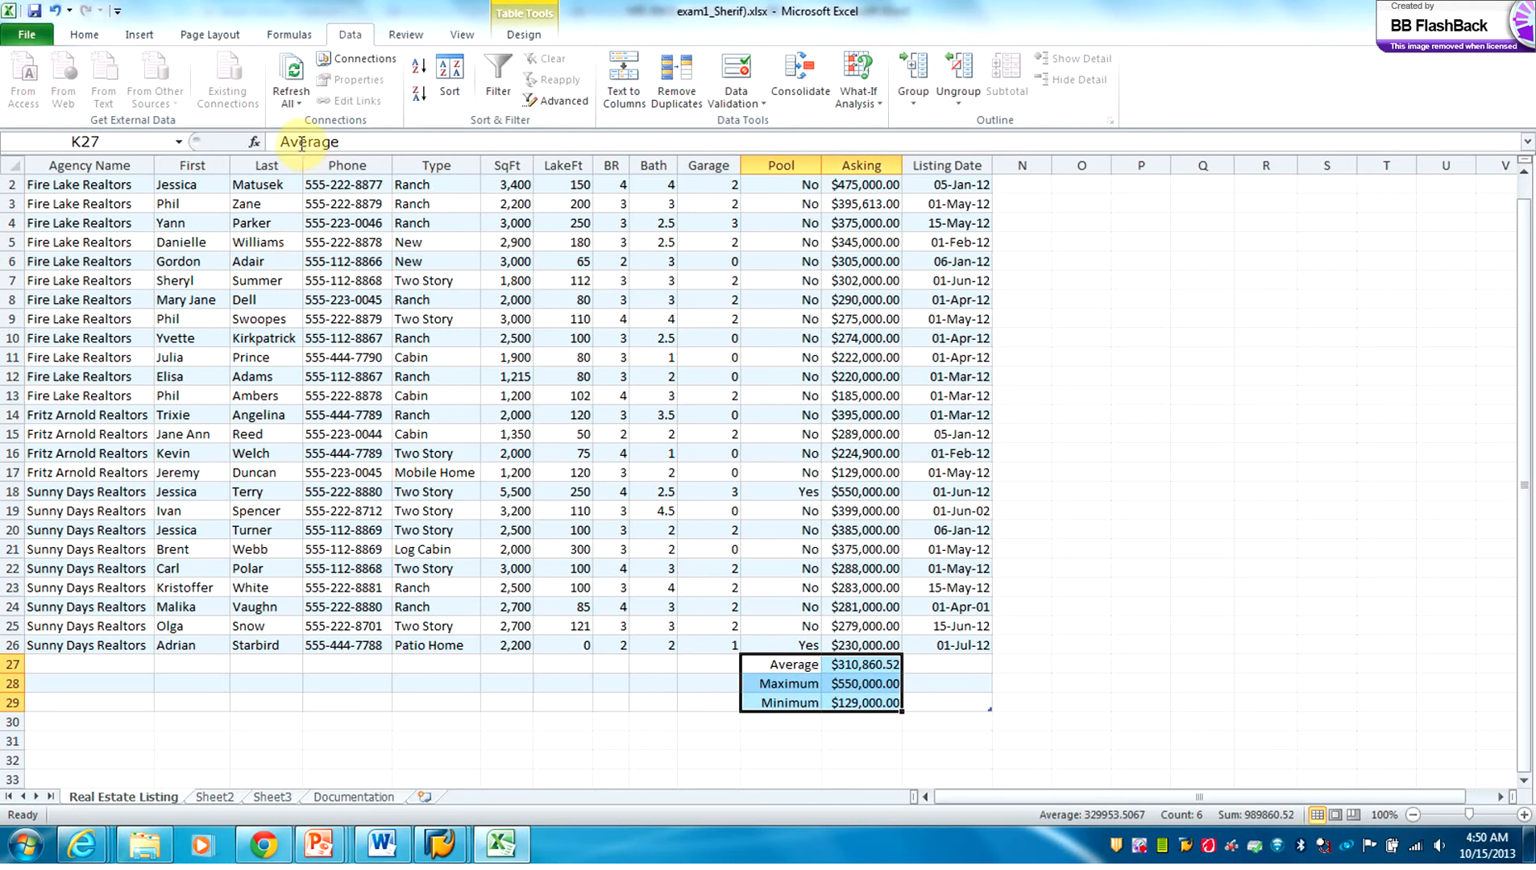
{"action": "left_click", "coordinate": [83, 36]}
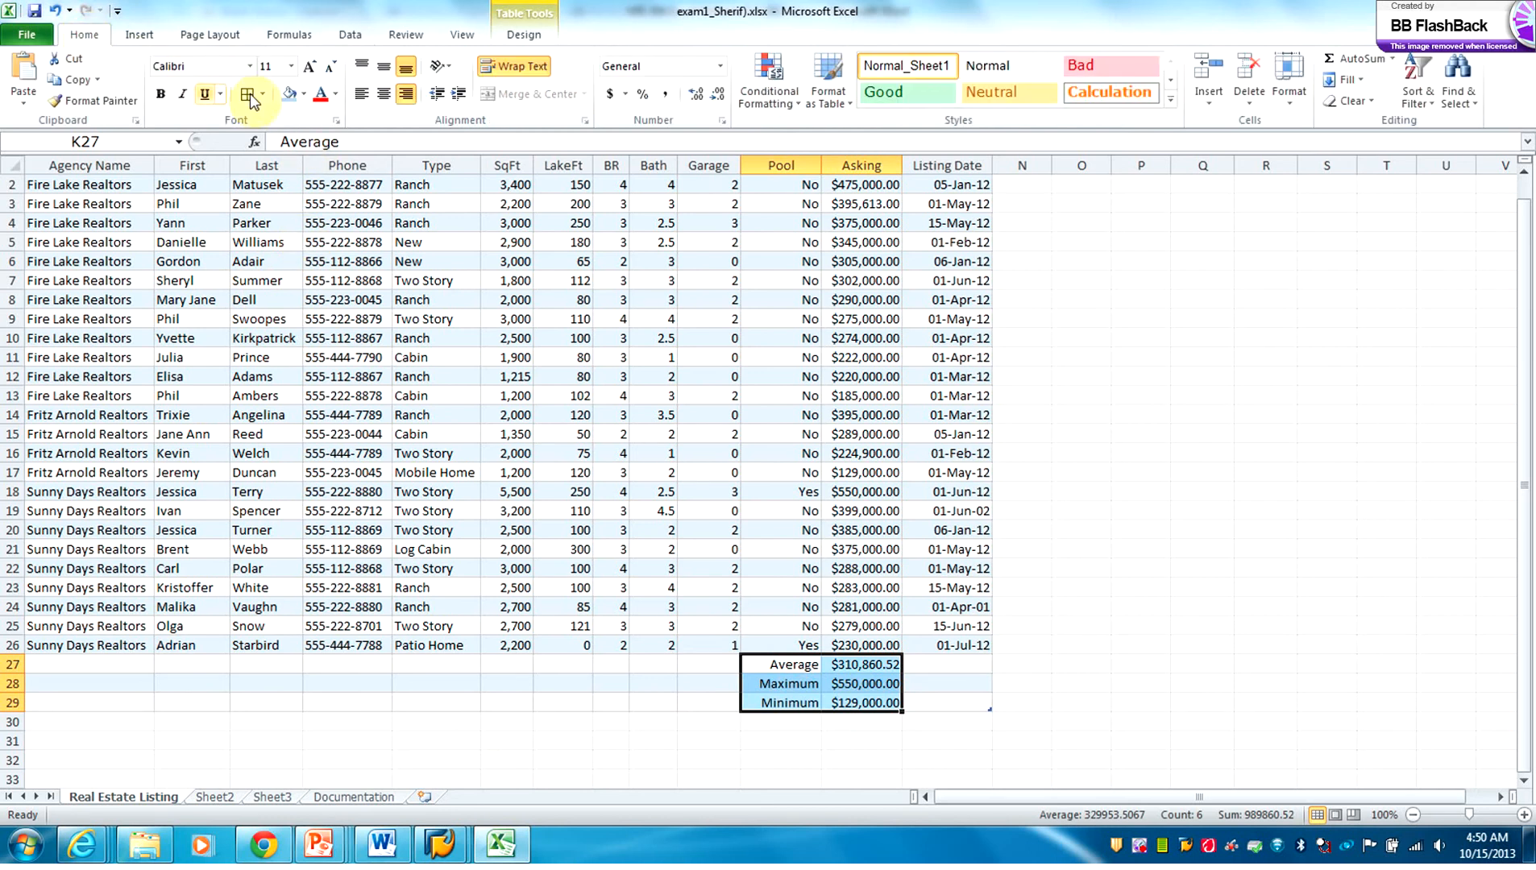
{"action": "left_click", "coordinate": [162, 97]}
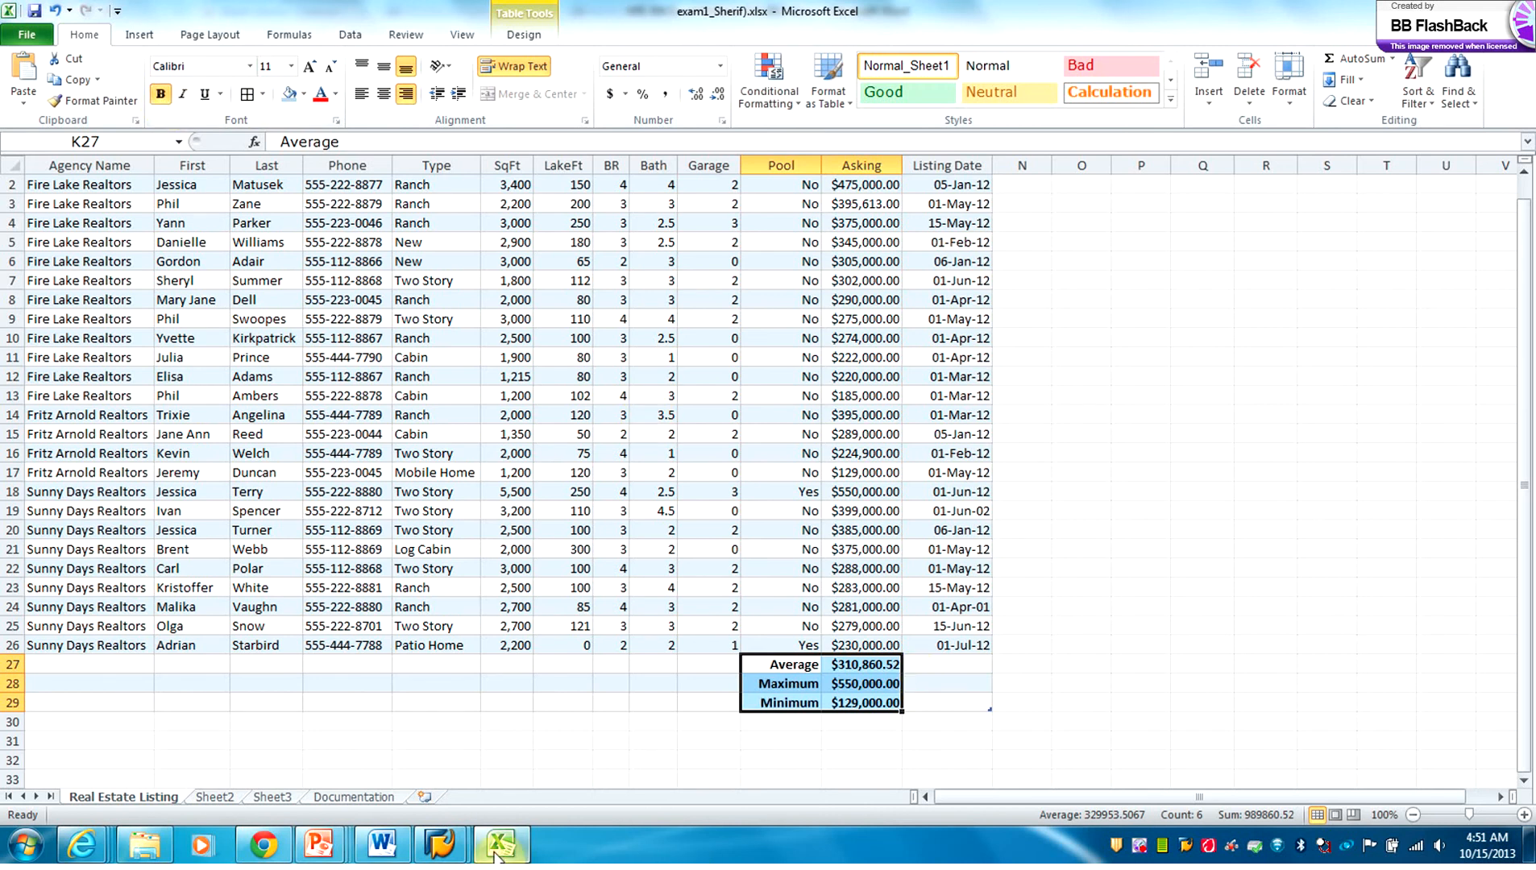
Step: Read the next exam task in the Word document and return to the Real Estate Listing sheet in Excel
{"action": "left_click", "coordinate": [385, 845]}
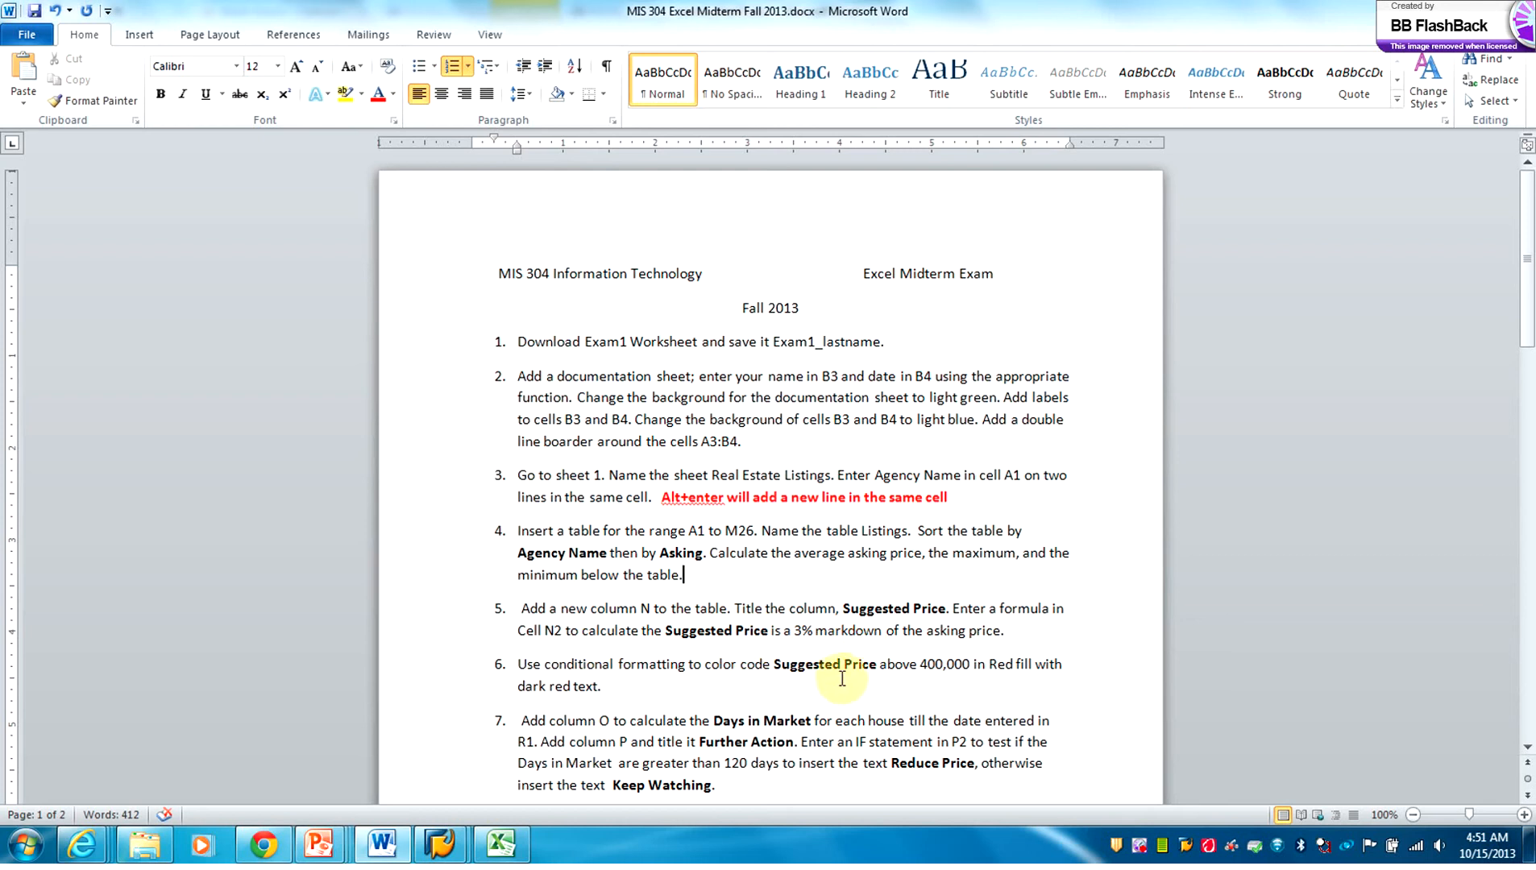
{"action": "left_click", "coordinate": [498, 842]}
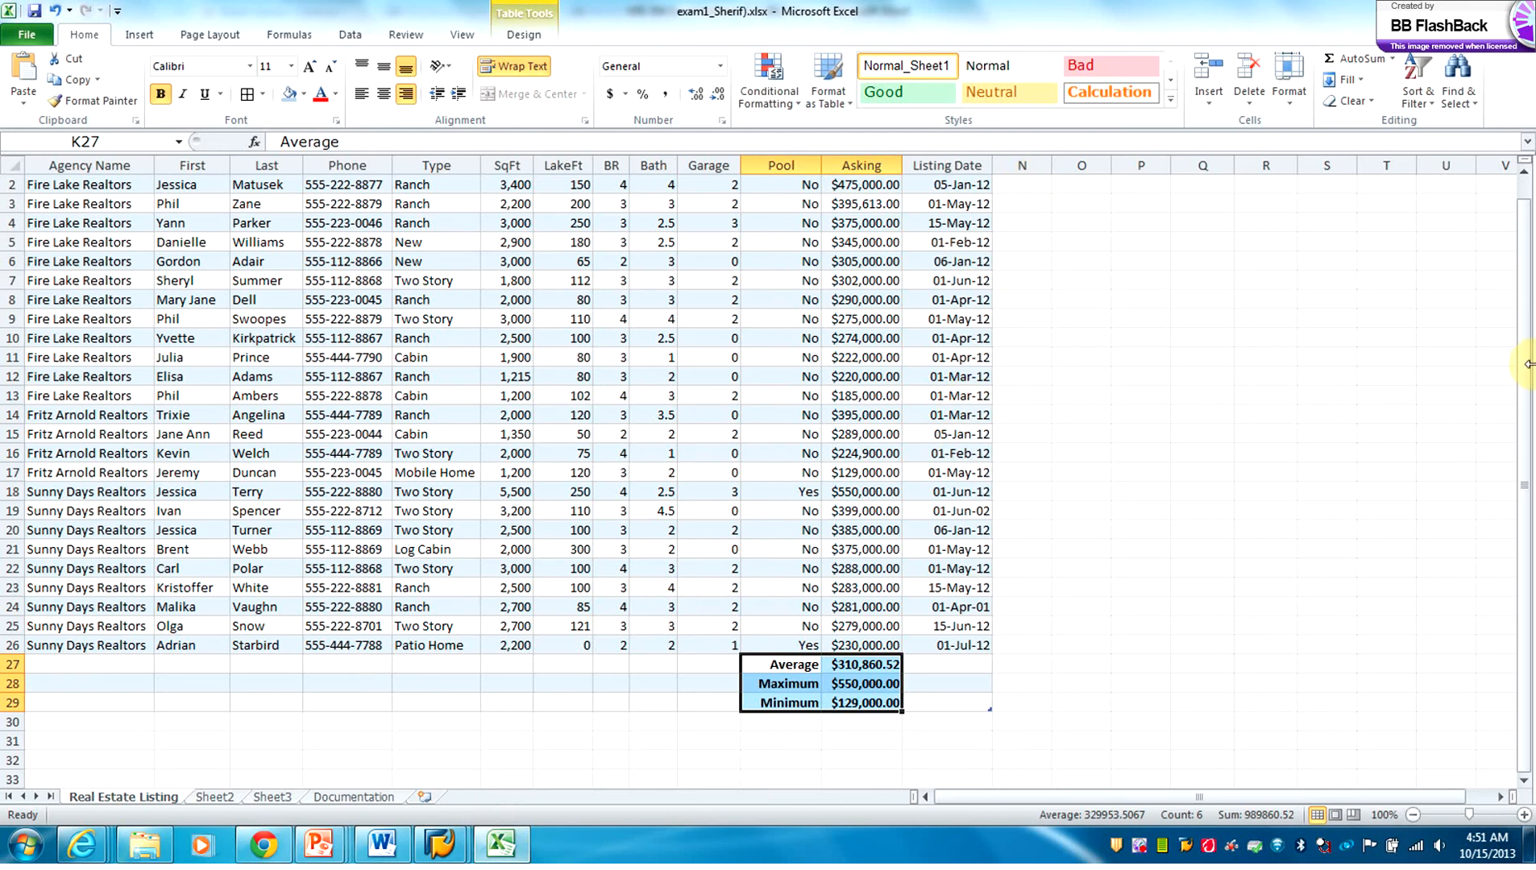
{"action": "left_click_drag", "start_coordinate": [1527, 366], "coordinate": [1529, 319]}
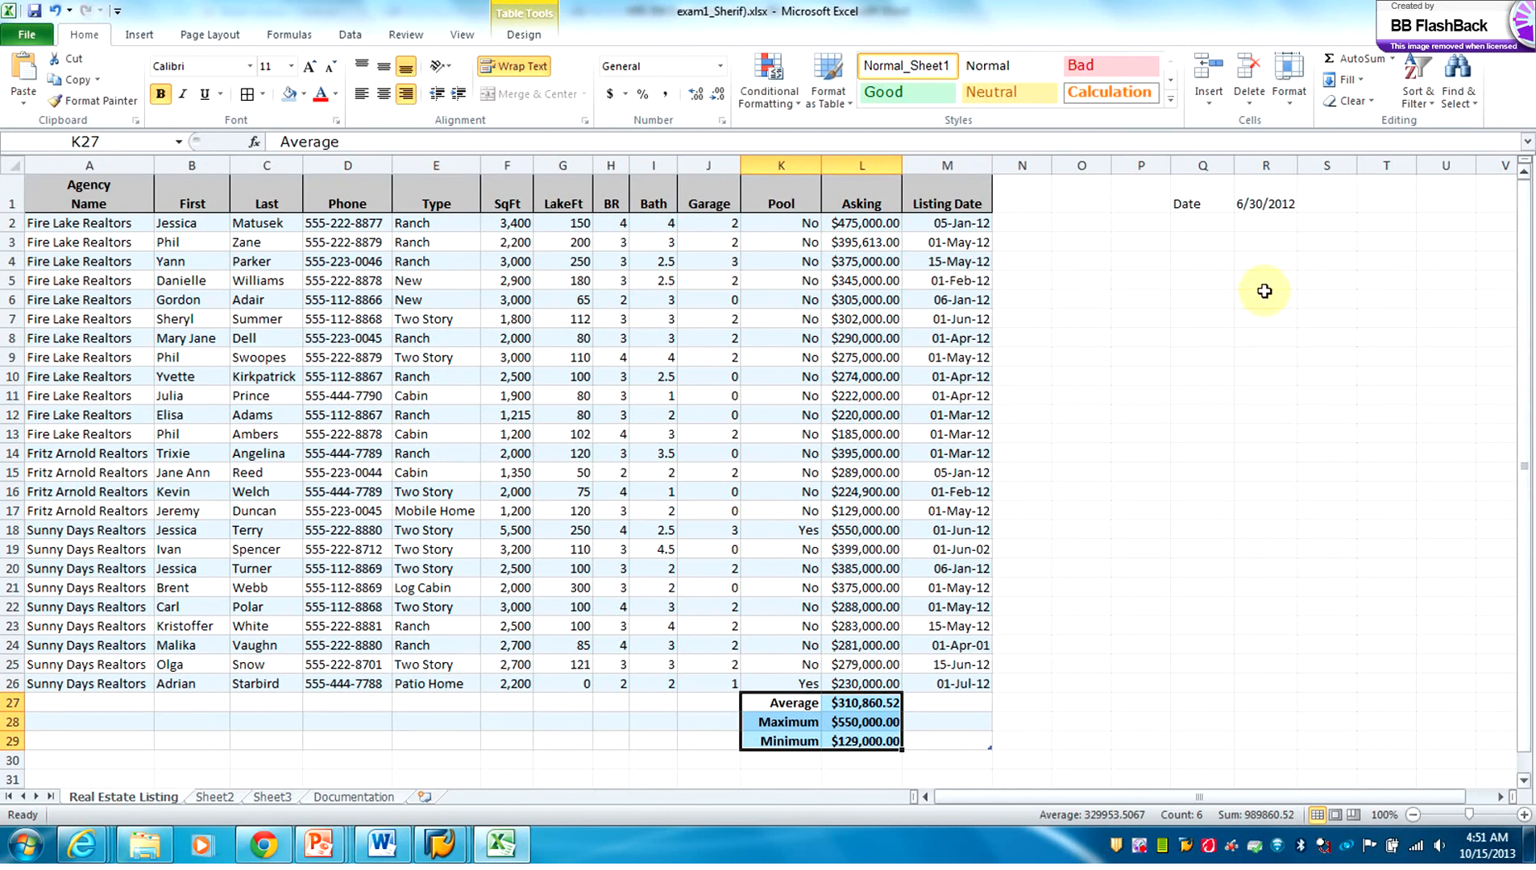
Step: Add a new table column titled Suggested Price in cell N1 and auto-fit the width of column N
{"action": "left_click", "coordinate": [1011, 194]}
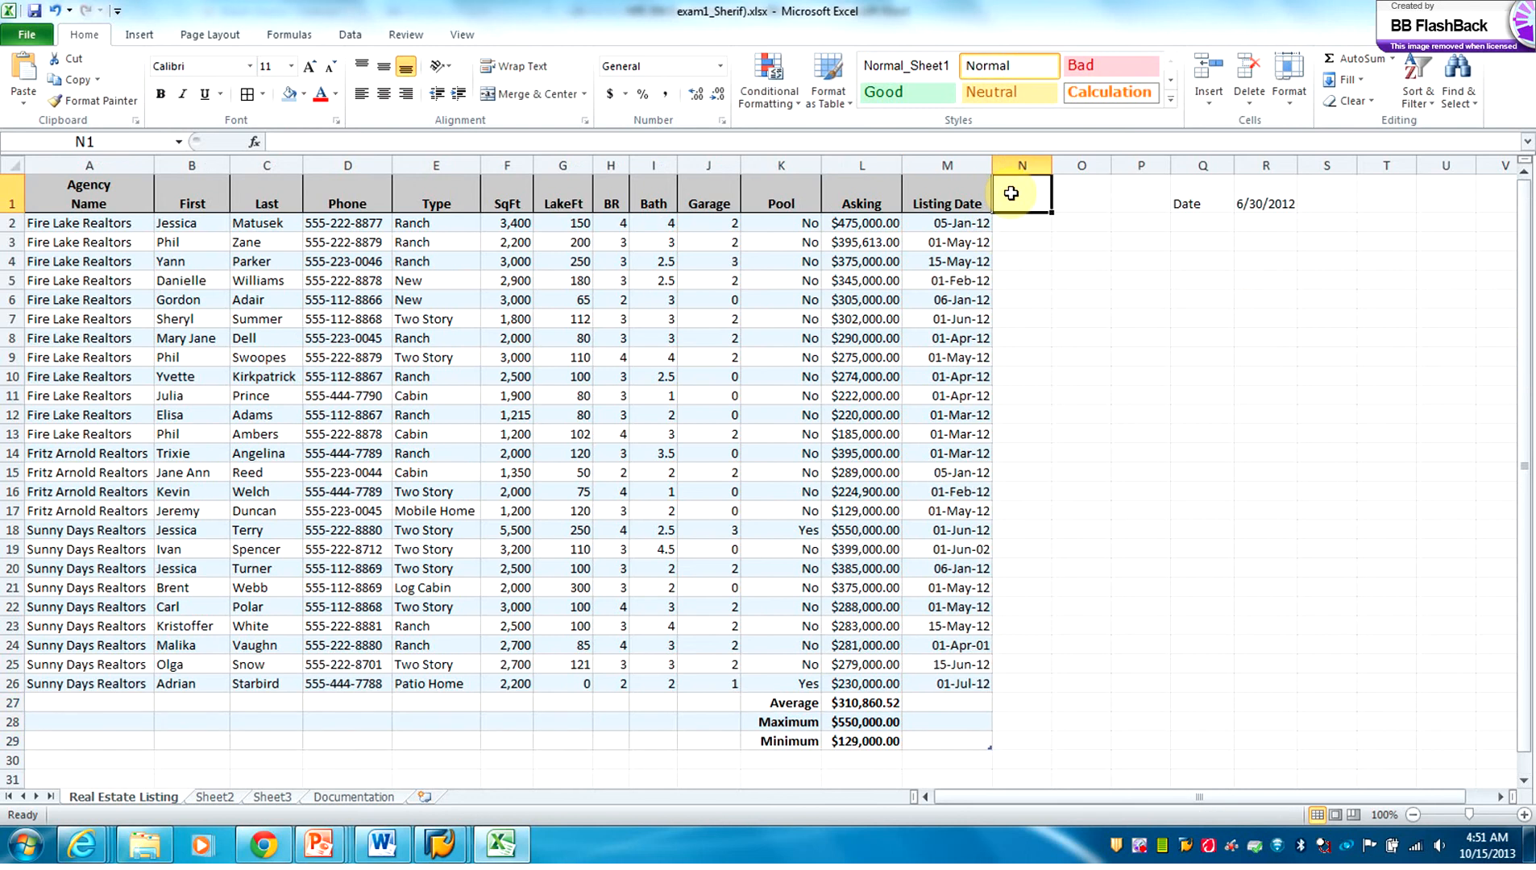
{"action": "type", "text": "Suggested P"}
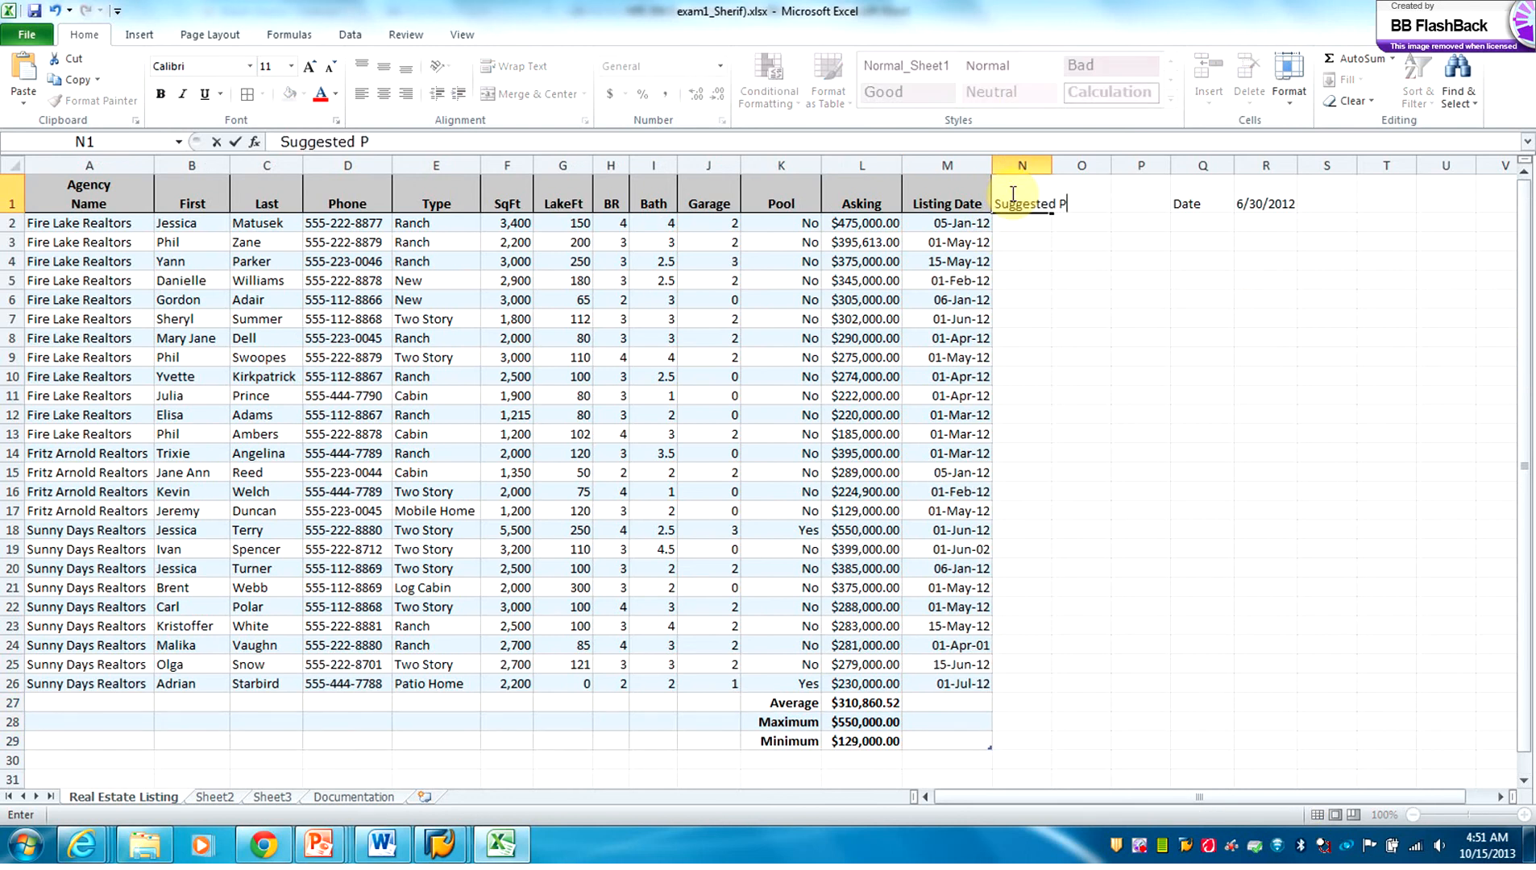
{"action": "type", "text": "rice"}
{"action": "key", "text": "Return"}
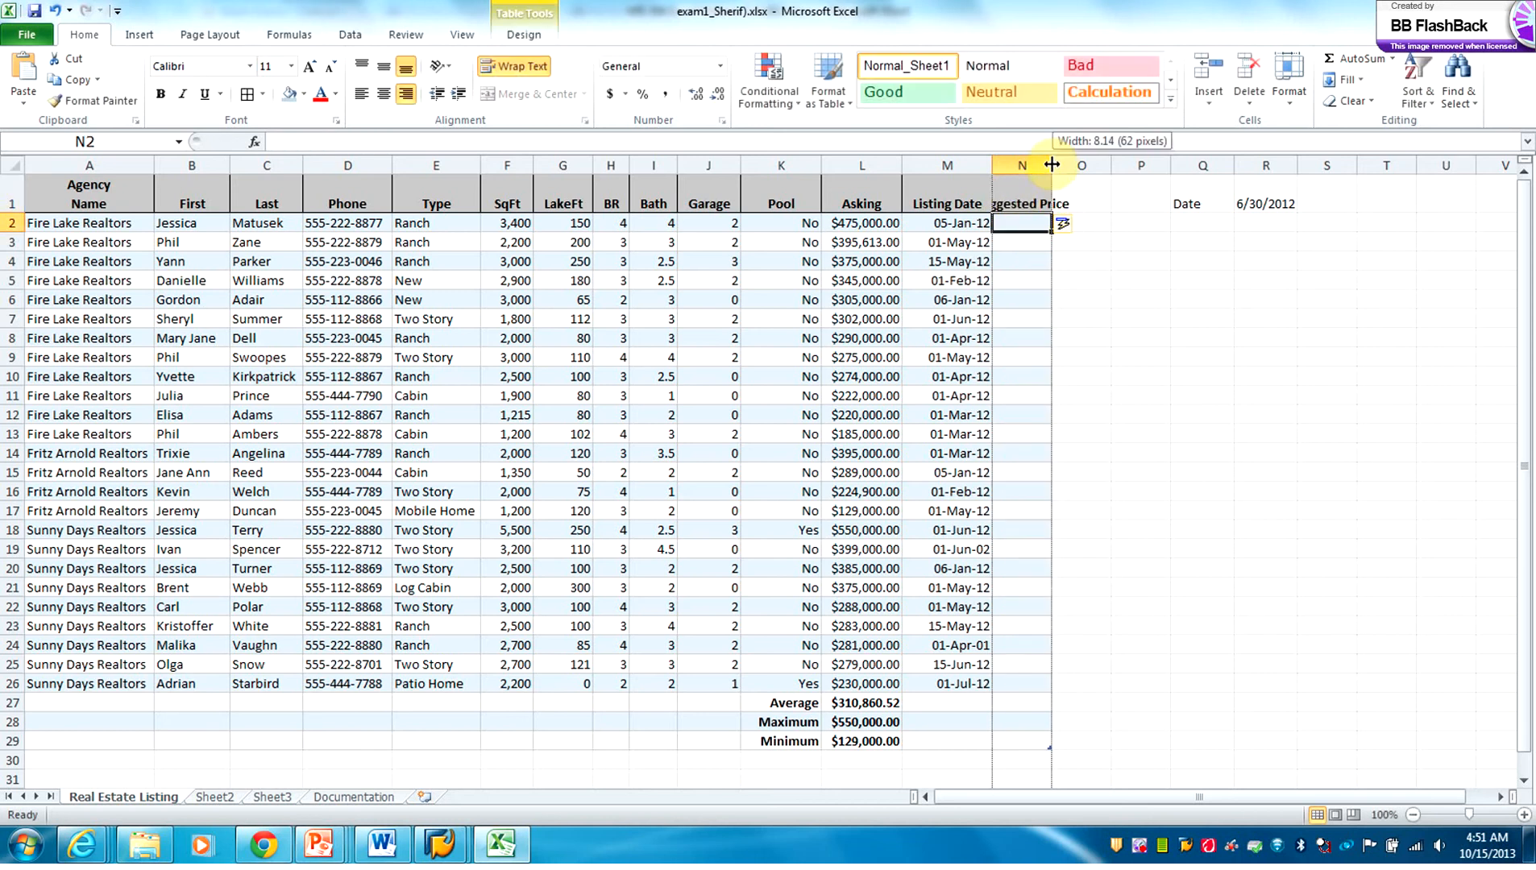
{"action": "double_click", "coordinate": [1053, 167]}
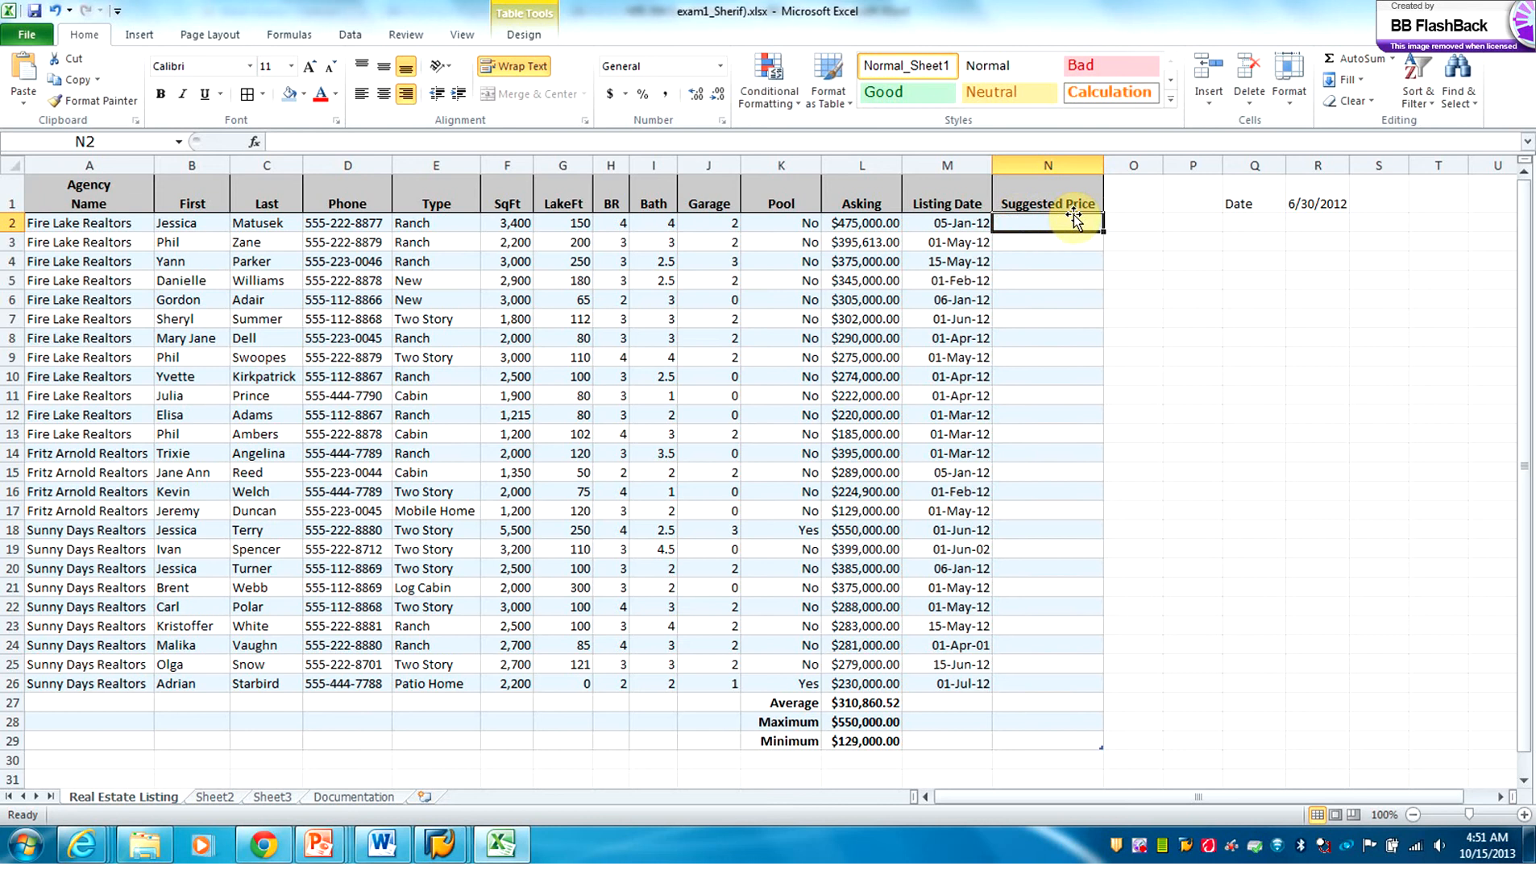
{"action": "type", "text": "="}
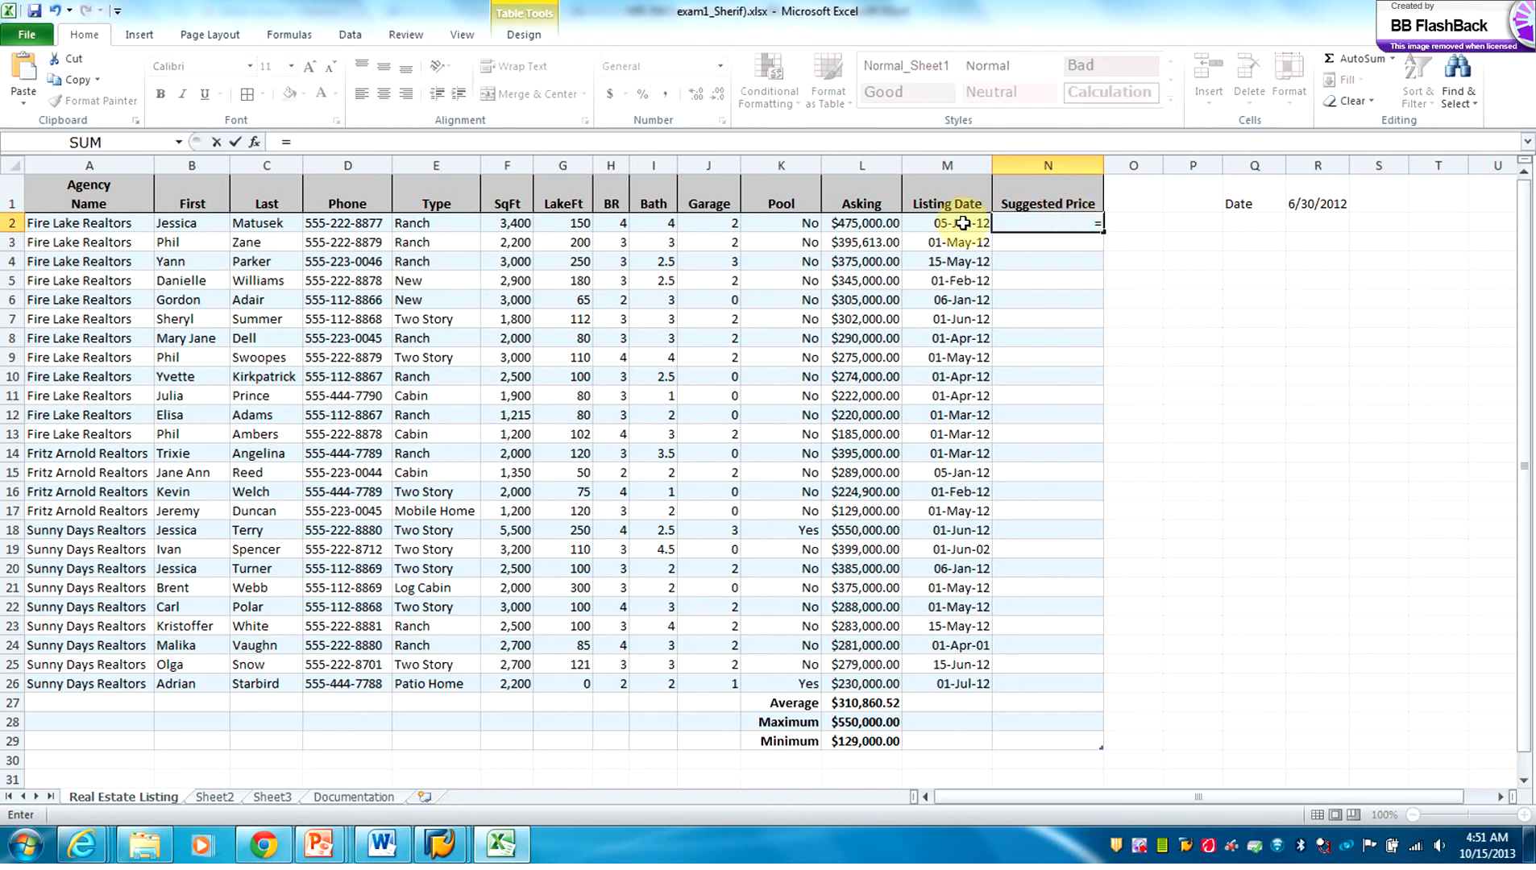
{"action": "left_click", "coordinate": [847, 228]}
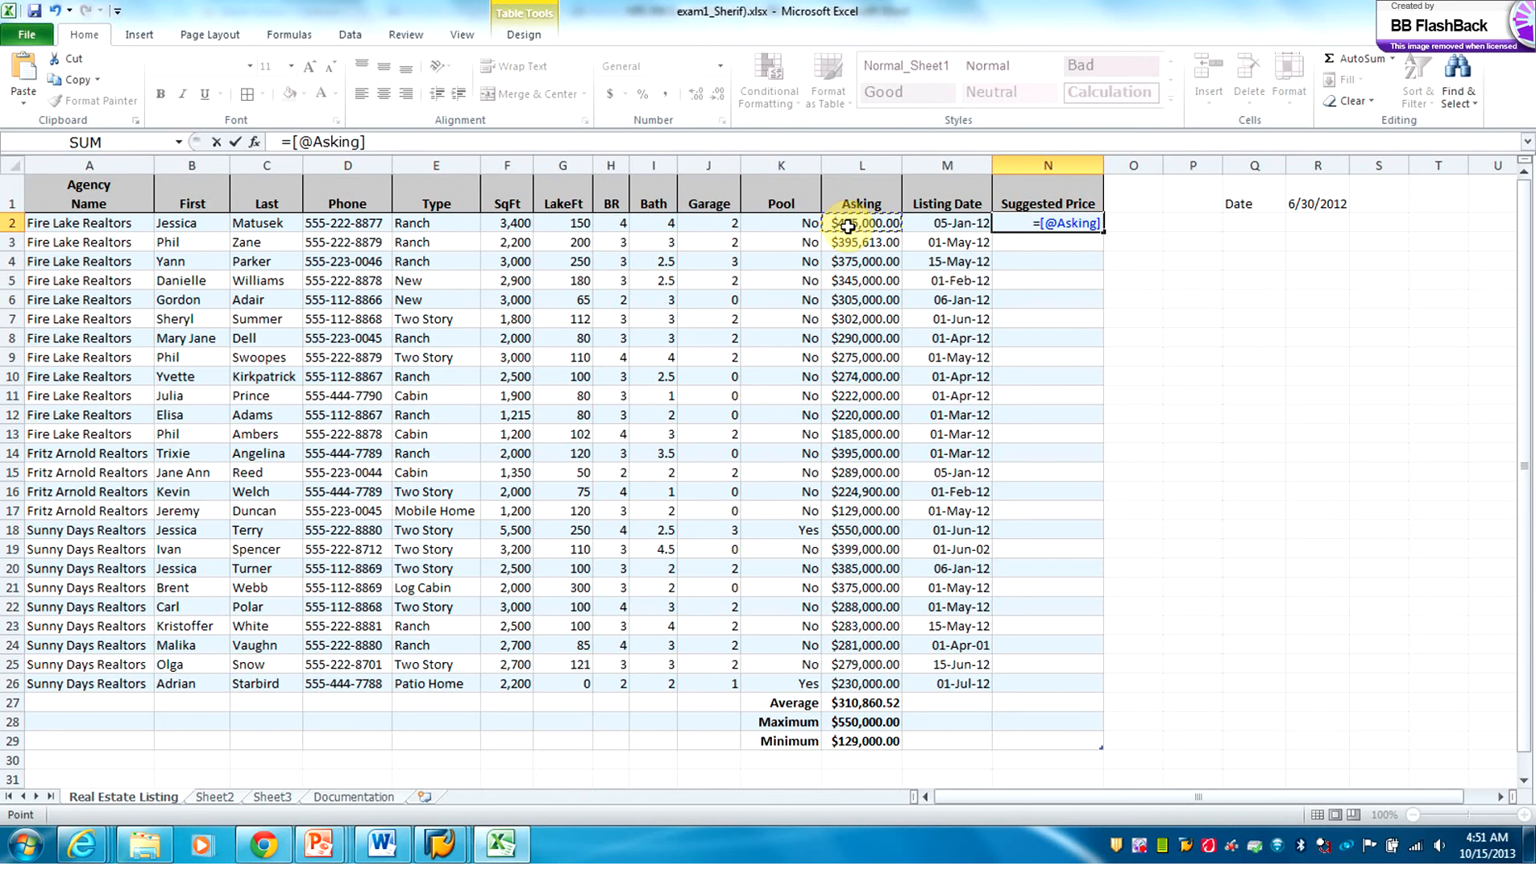
{"action": "type", "text": "*.97"}
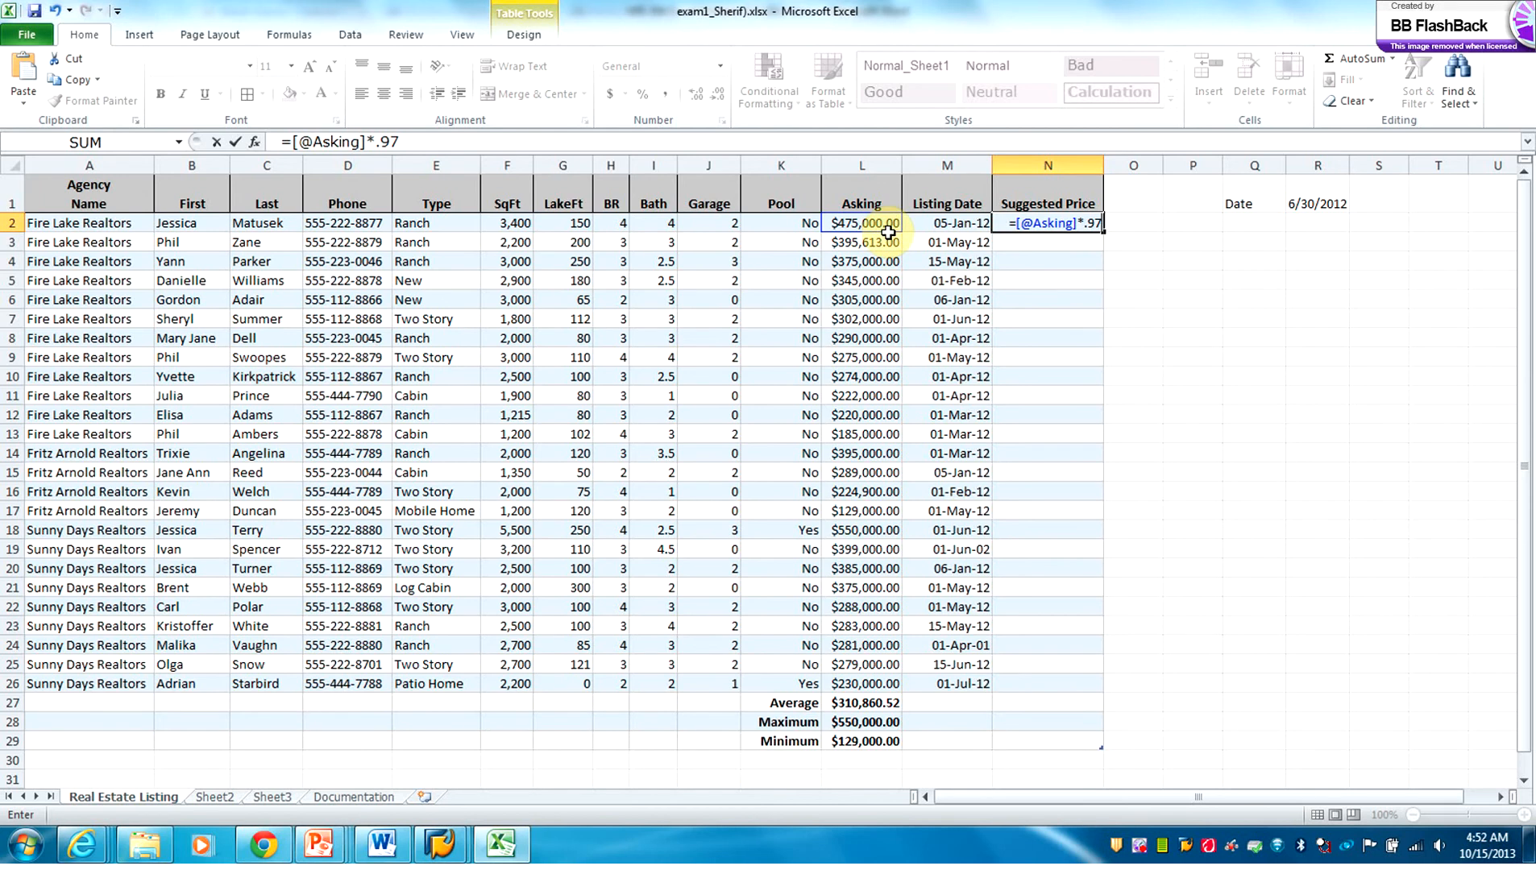
{"action": "key", "text": "Return"}
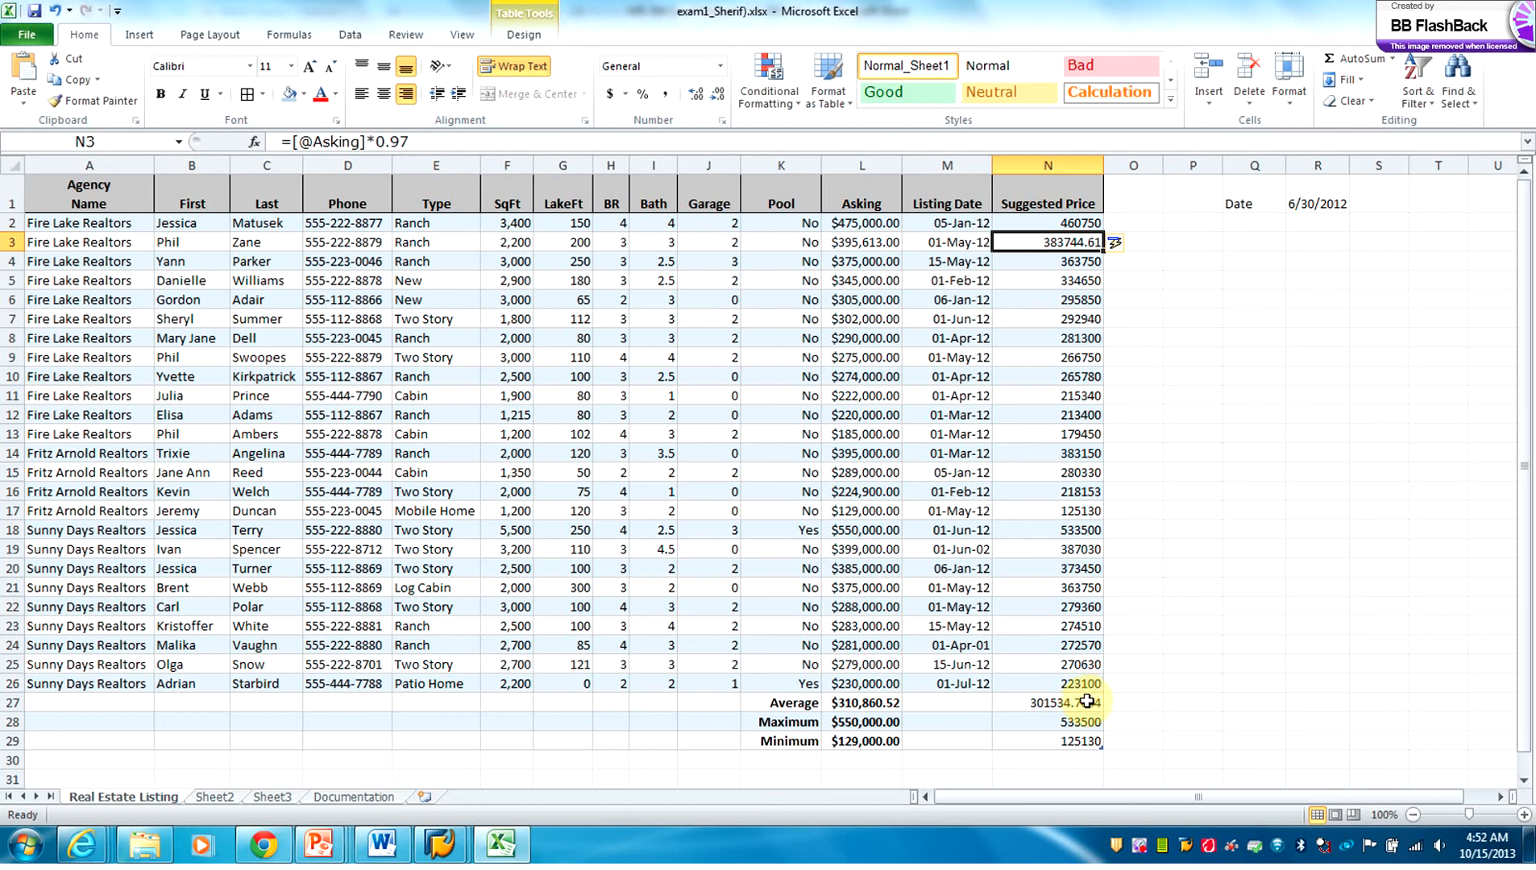
Step: Make the Suggested Price summary cells N27:N29 bold and apply the Currency number format to them
{"action": "left_click_drag", "start_coordinate": [1087, 702], "coordinate": [1088, 740]}
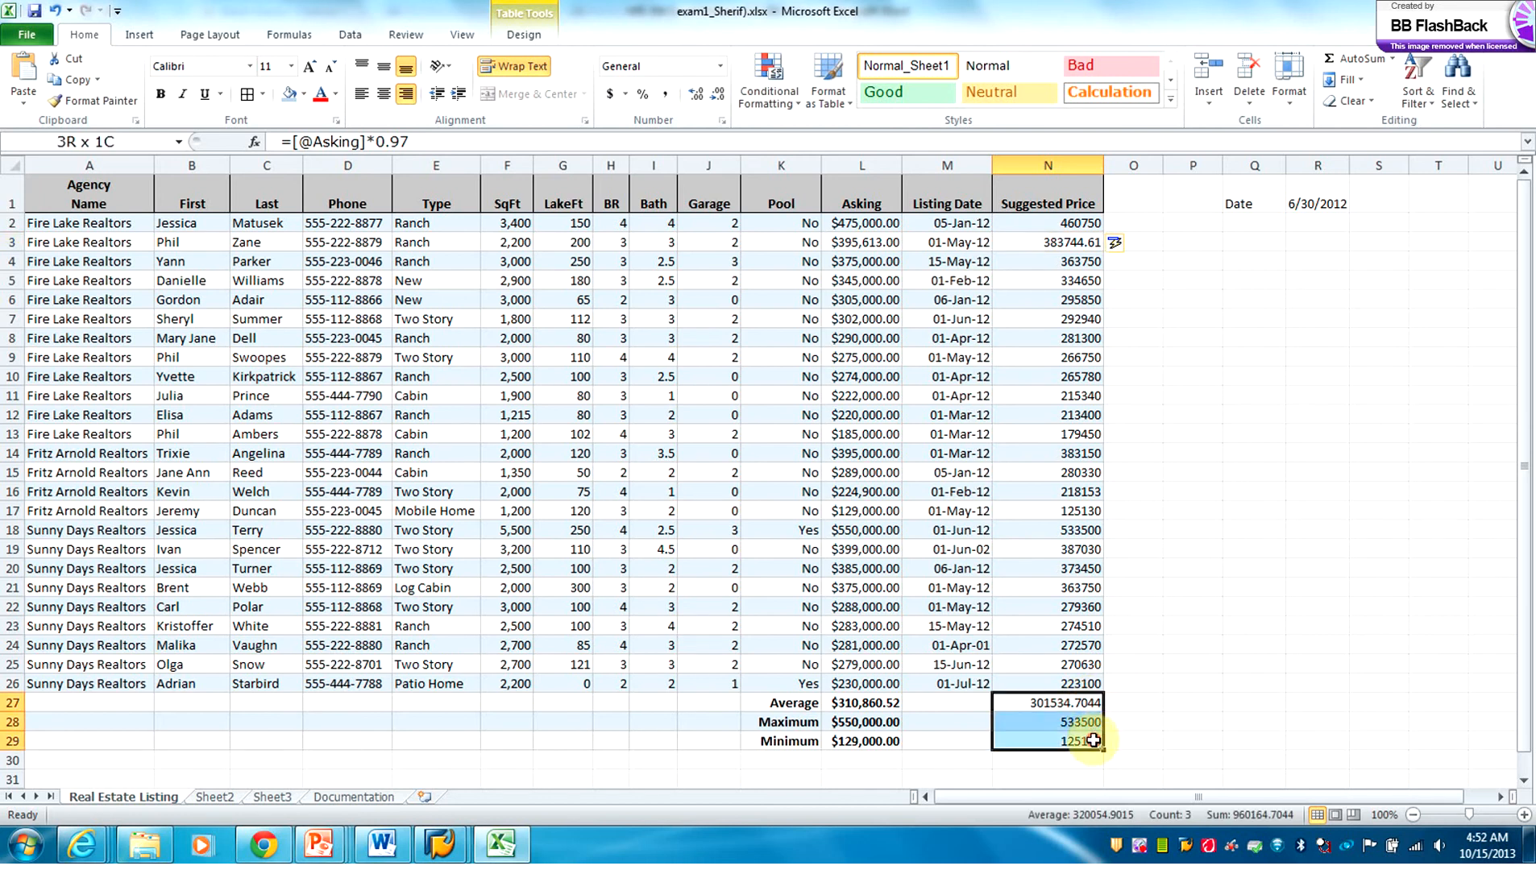
{"action": "left_click", "coordinate": [160, 94]}
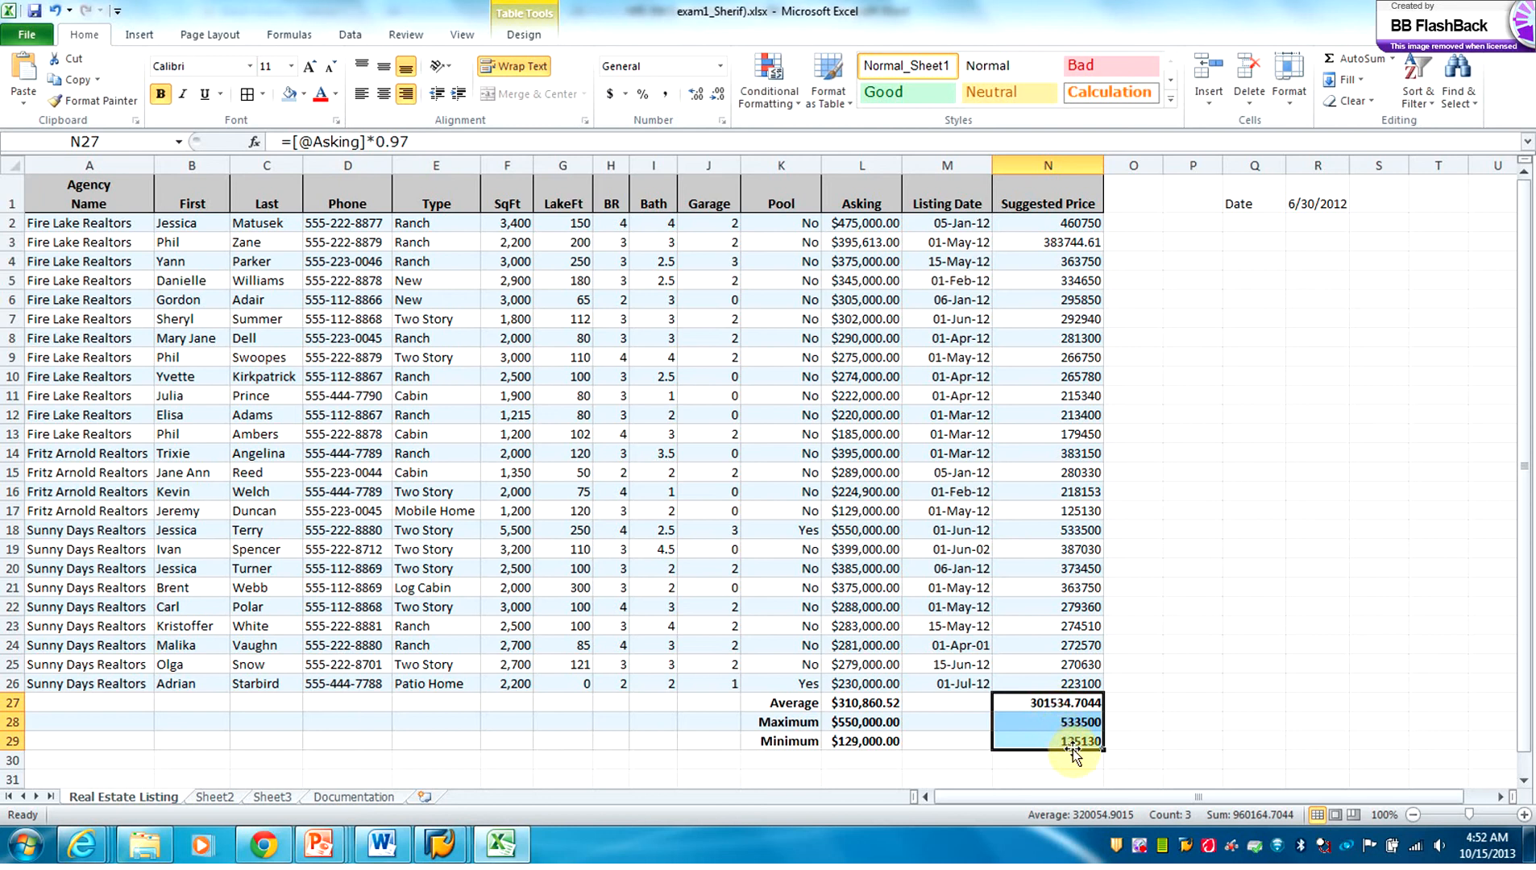
{"action": "left_click", "coordinate": [1066, 703]}
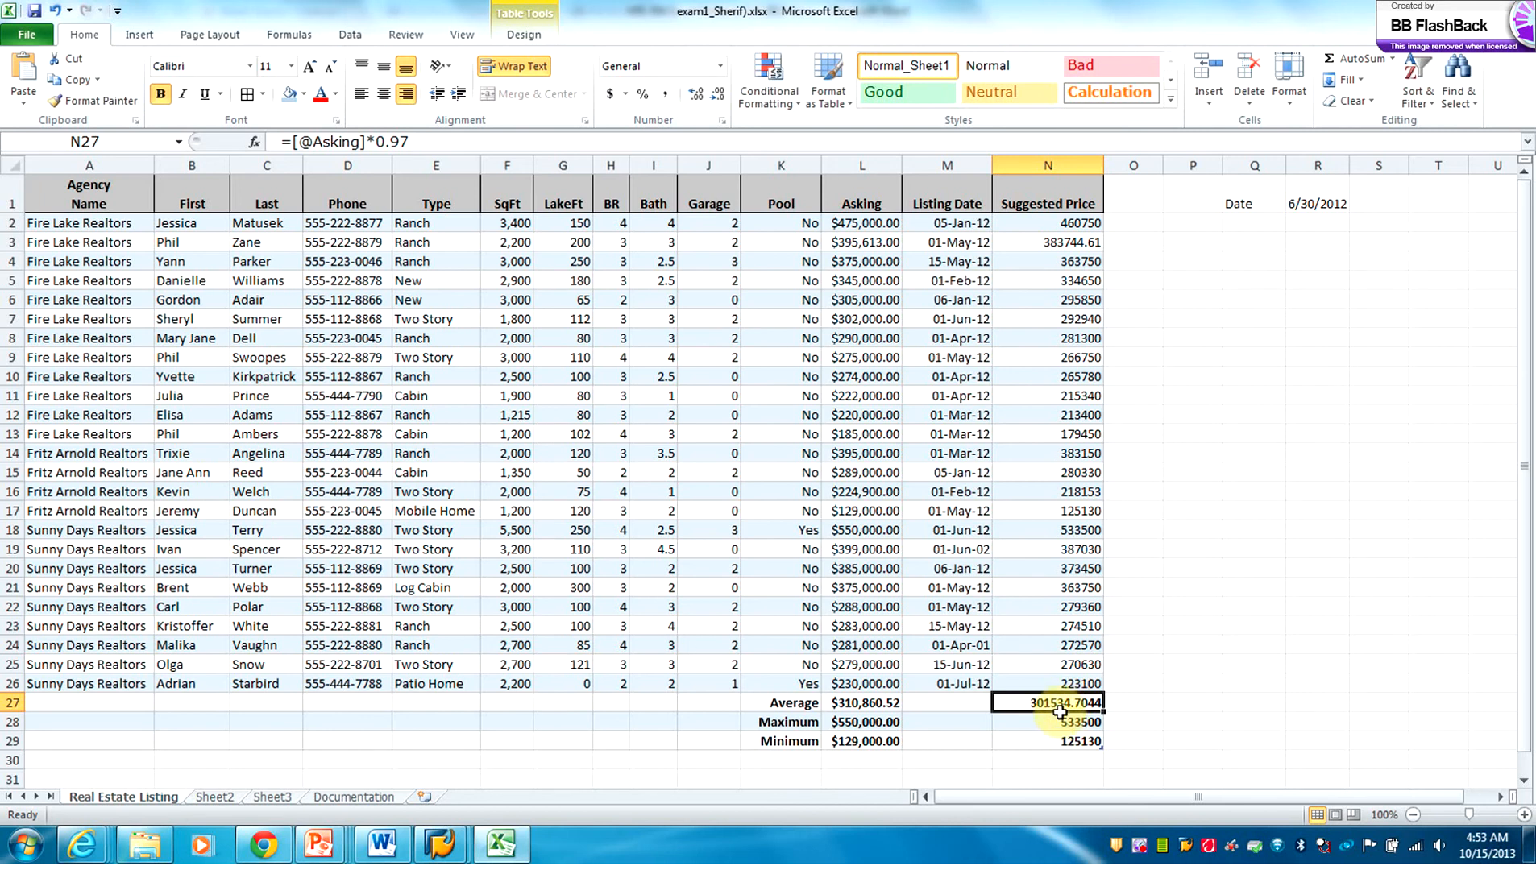
{"action": "left_click_drag", "start_coordinate": [1059, 705], "coordinate": [1065, 740]}
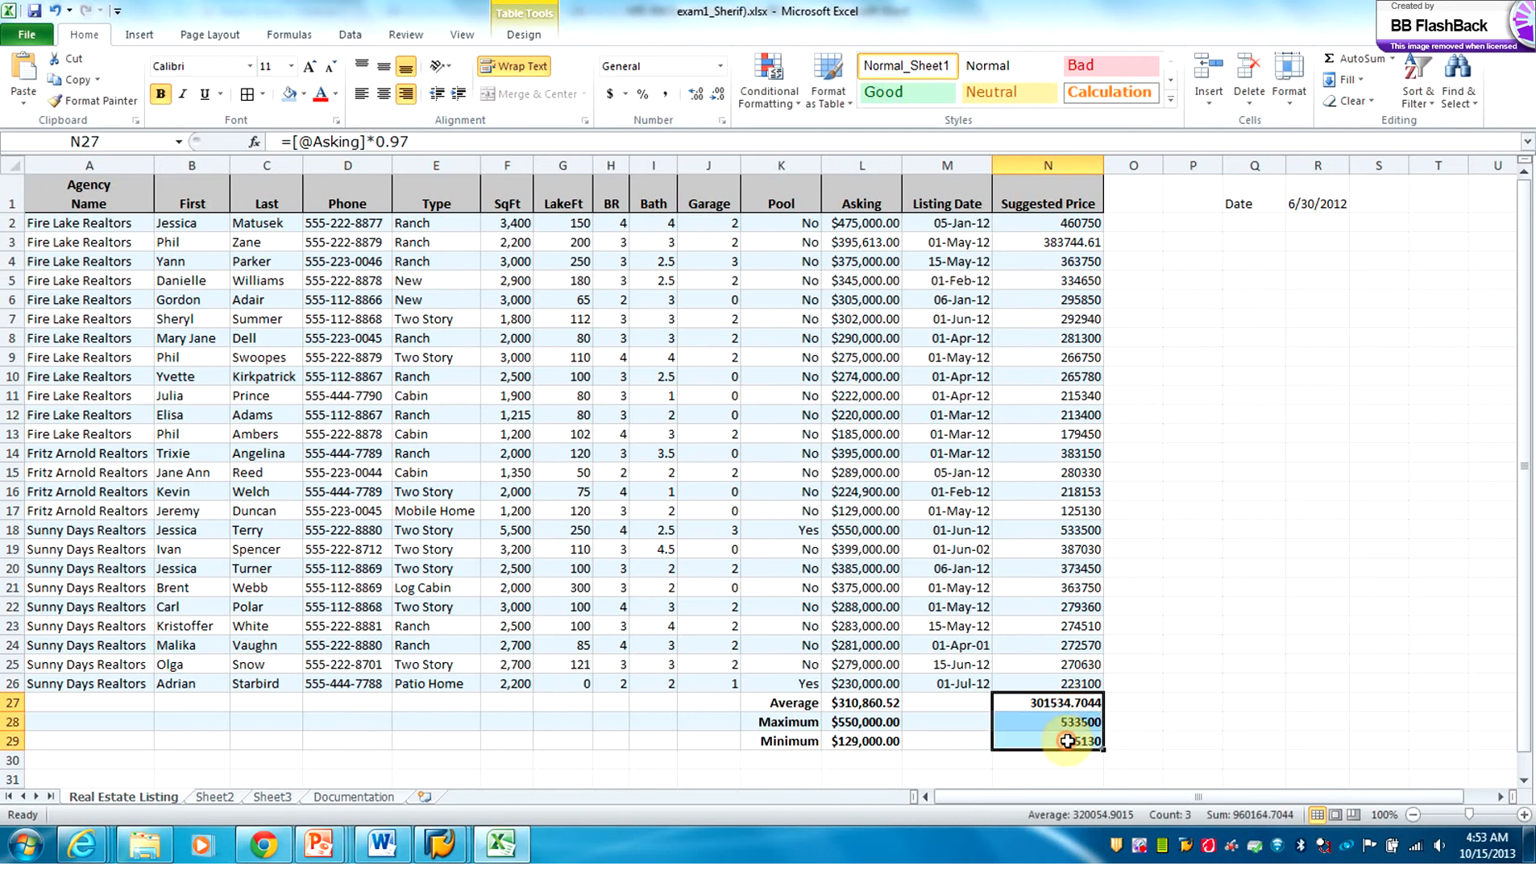
{"action": "left_click", "coordinate": [720, 67]}
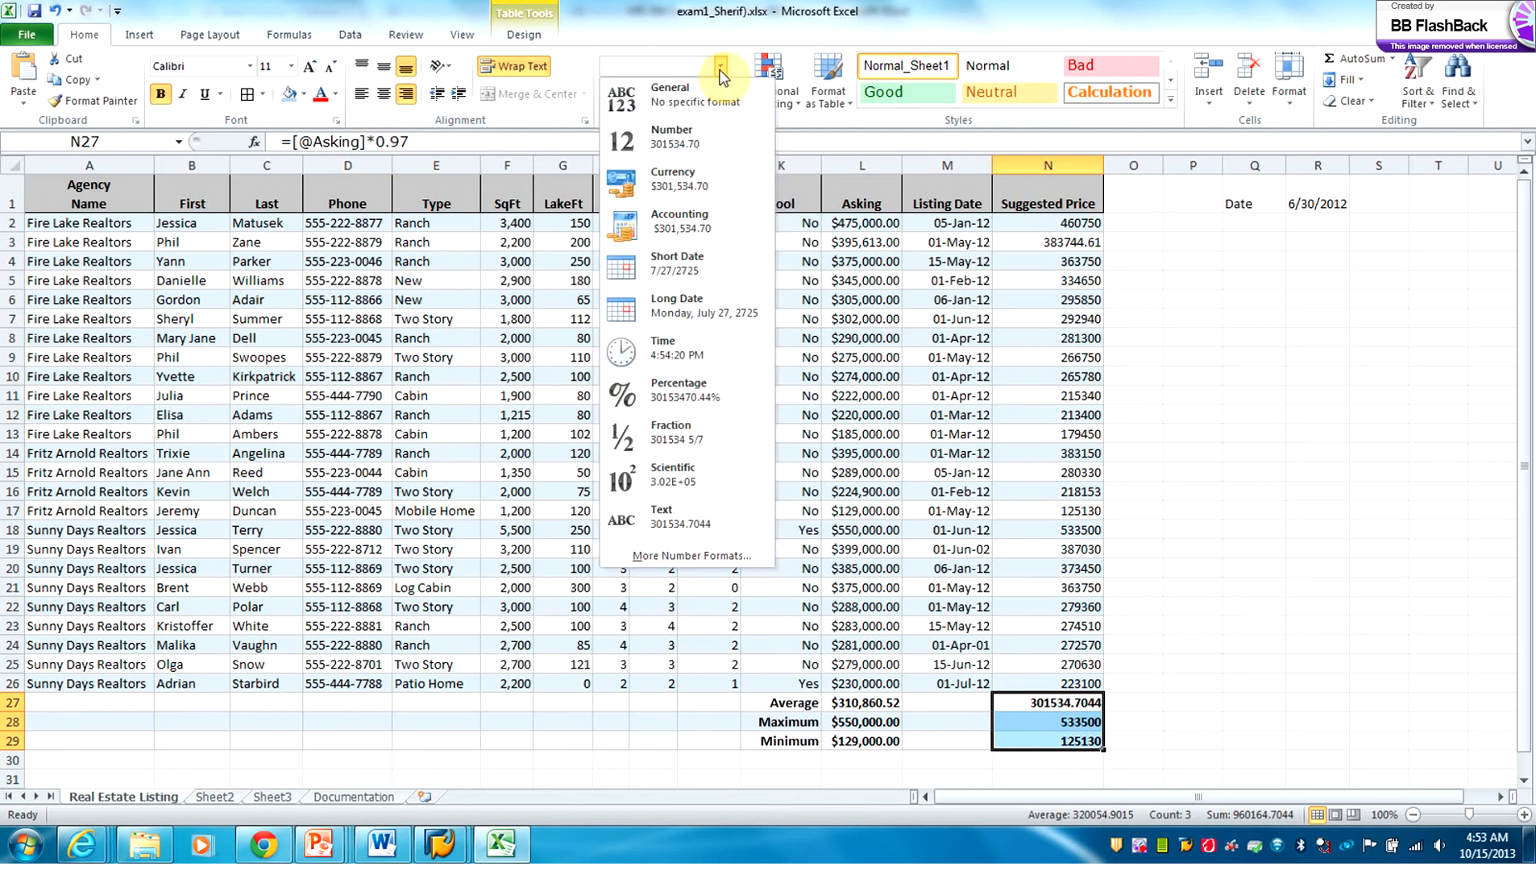
{"action": "left_click", "coordinate": [686, 177]}
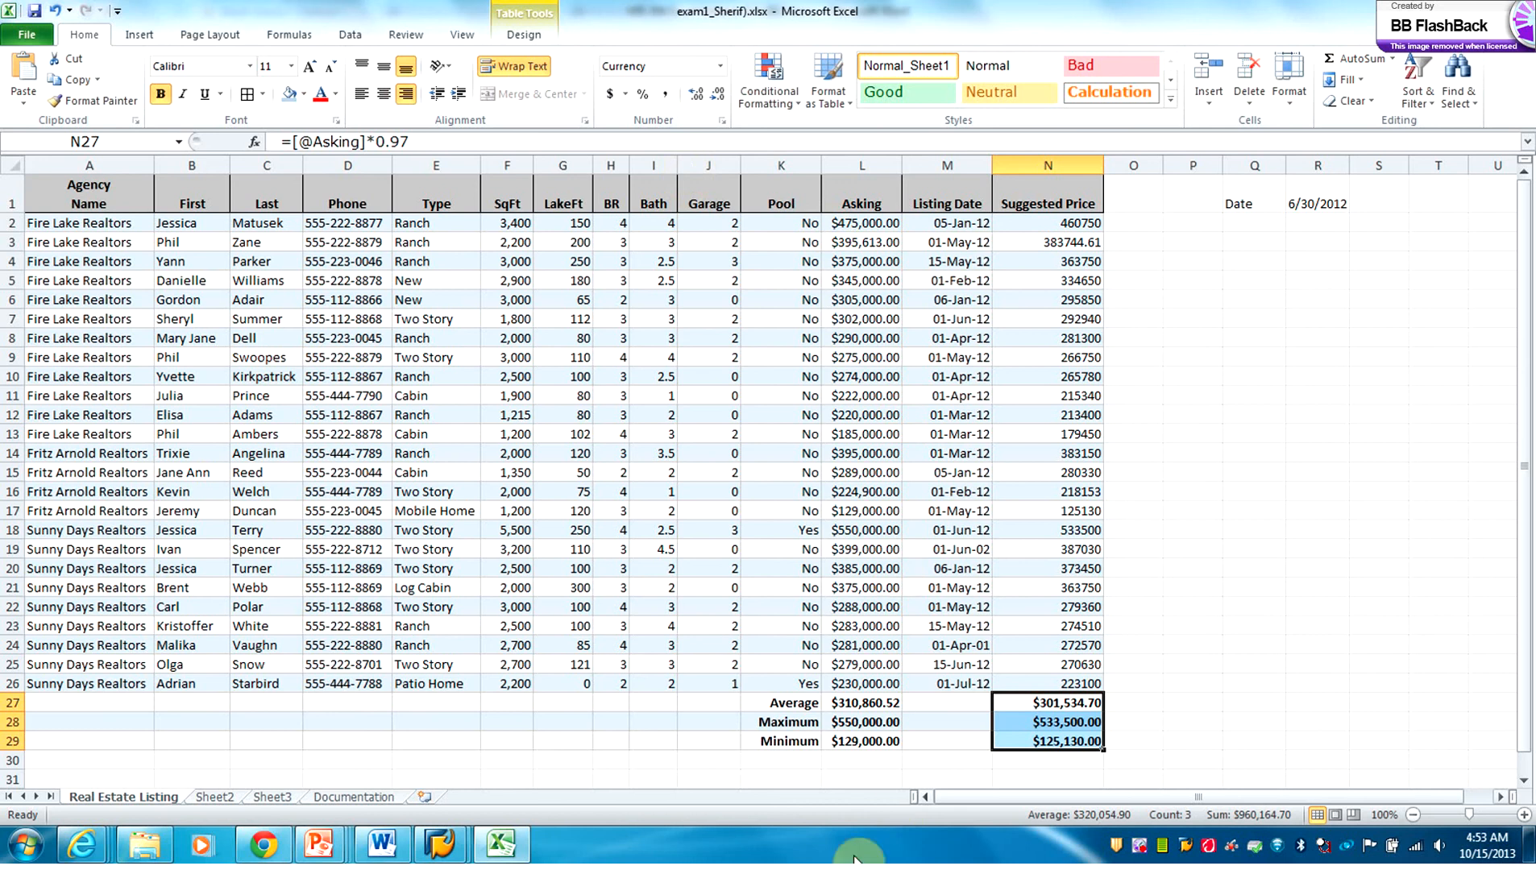
Step: Check the conditional formatting task in the Word exam, and highlight Suggested Price values in N2:N26 greater than 400000 with Light Red Fill with Dark Red Text
{"action": "left_click", "coordinate": [380, 848]}
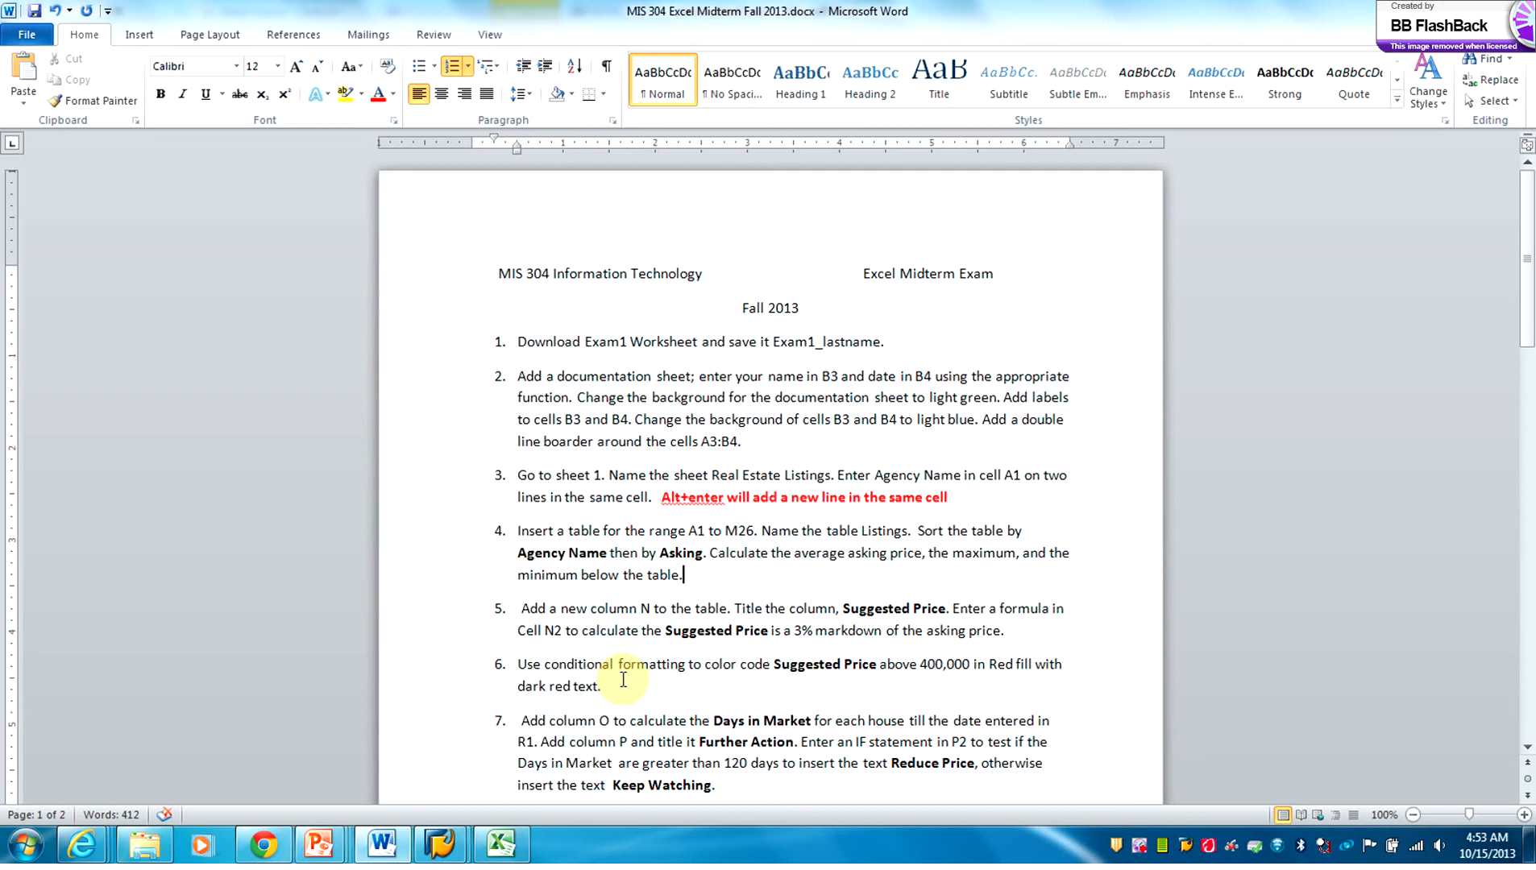
{"action": "left_click", "coordinate": [516, 856]}
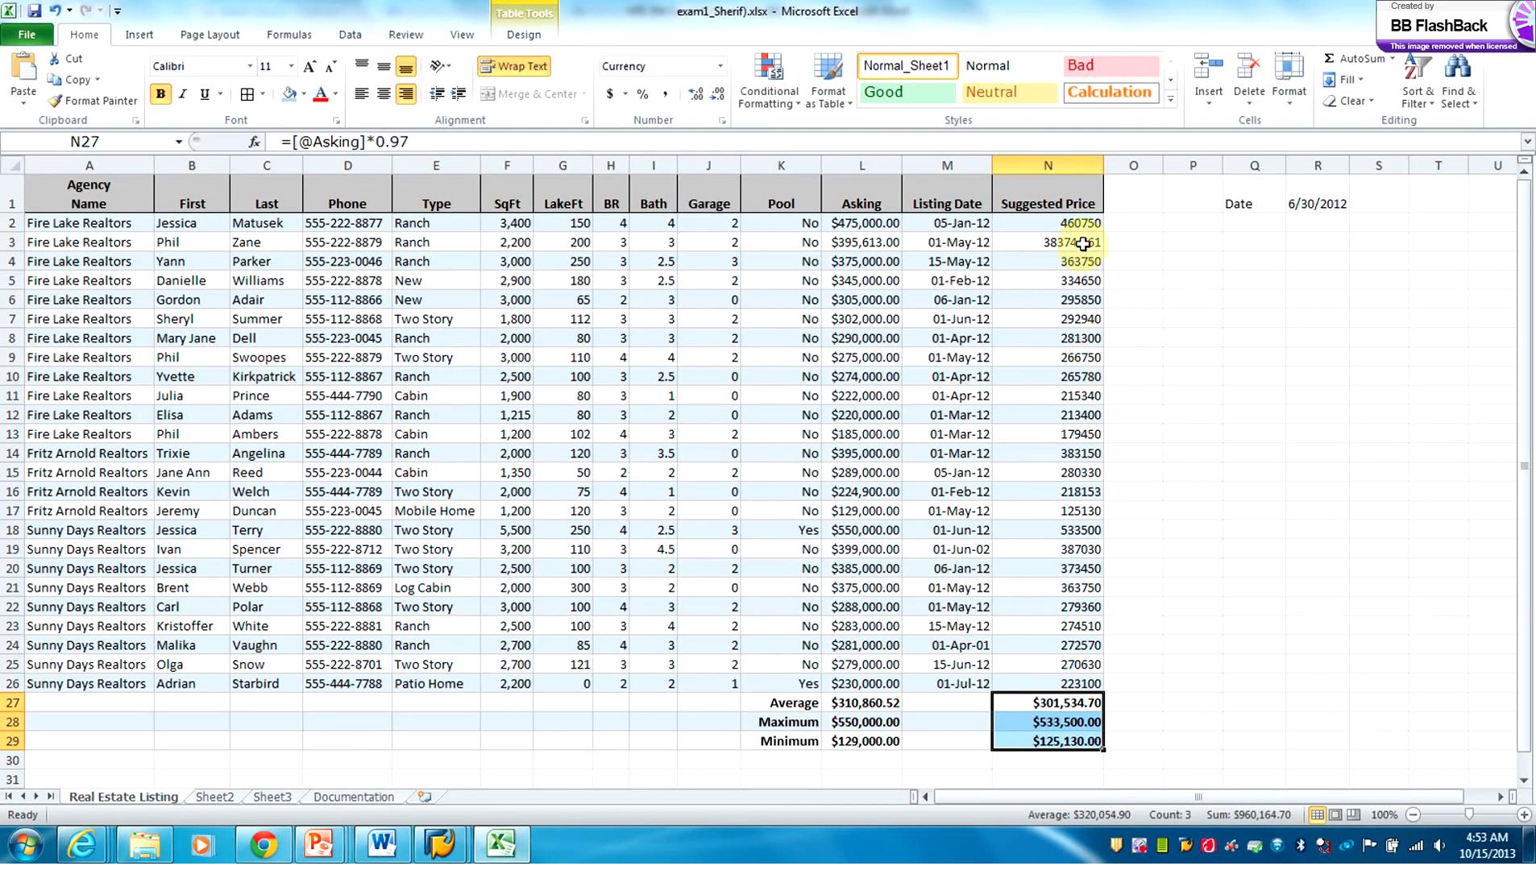
{"action": "left_click_drag", "start_coordinate": [1080, 219], "coordinate": [1088, 685]}
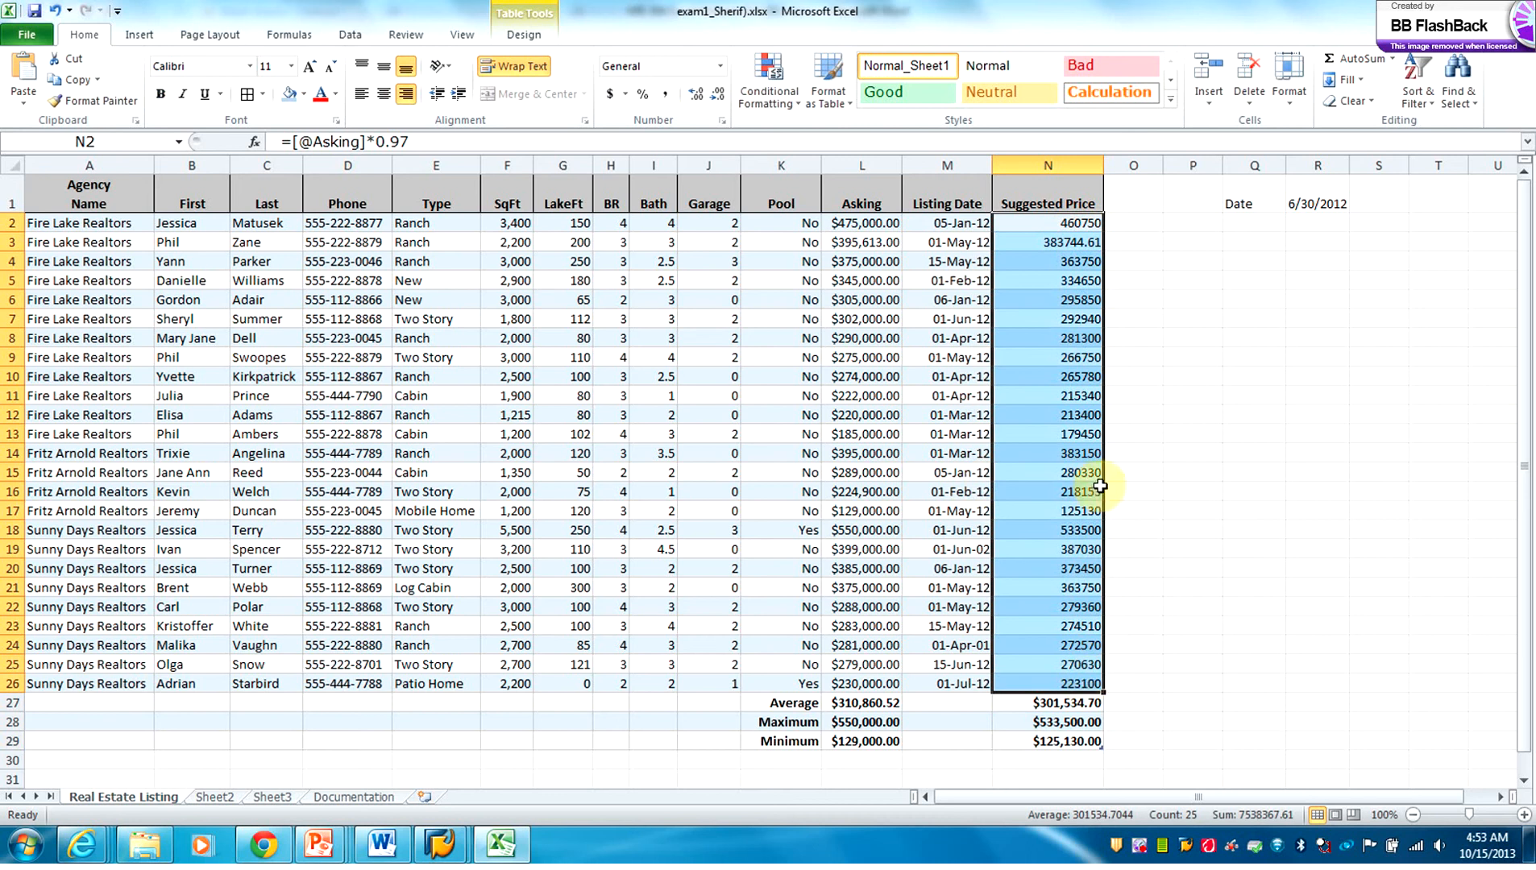
{"action": "left_click", "coordinate": [793, 104]}
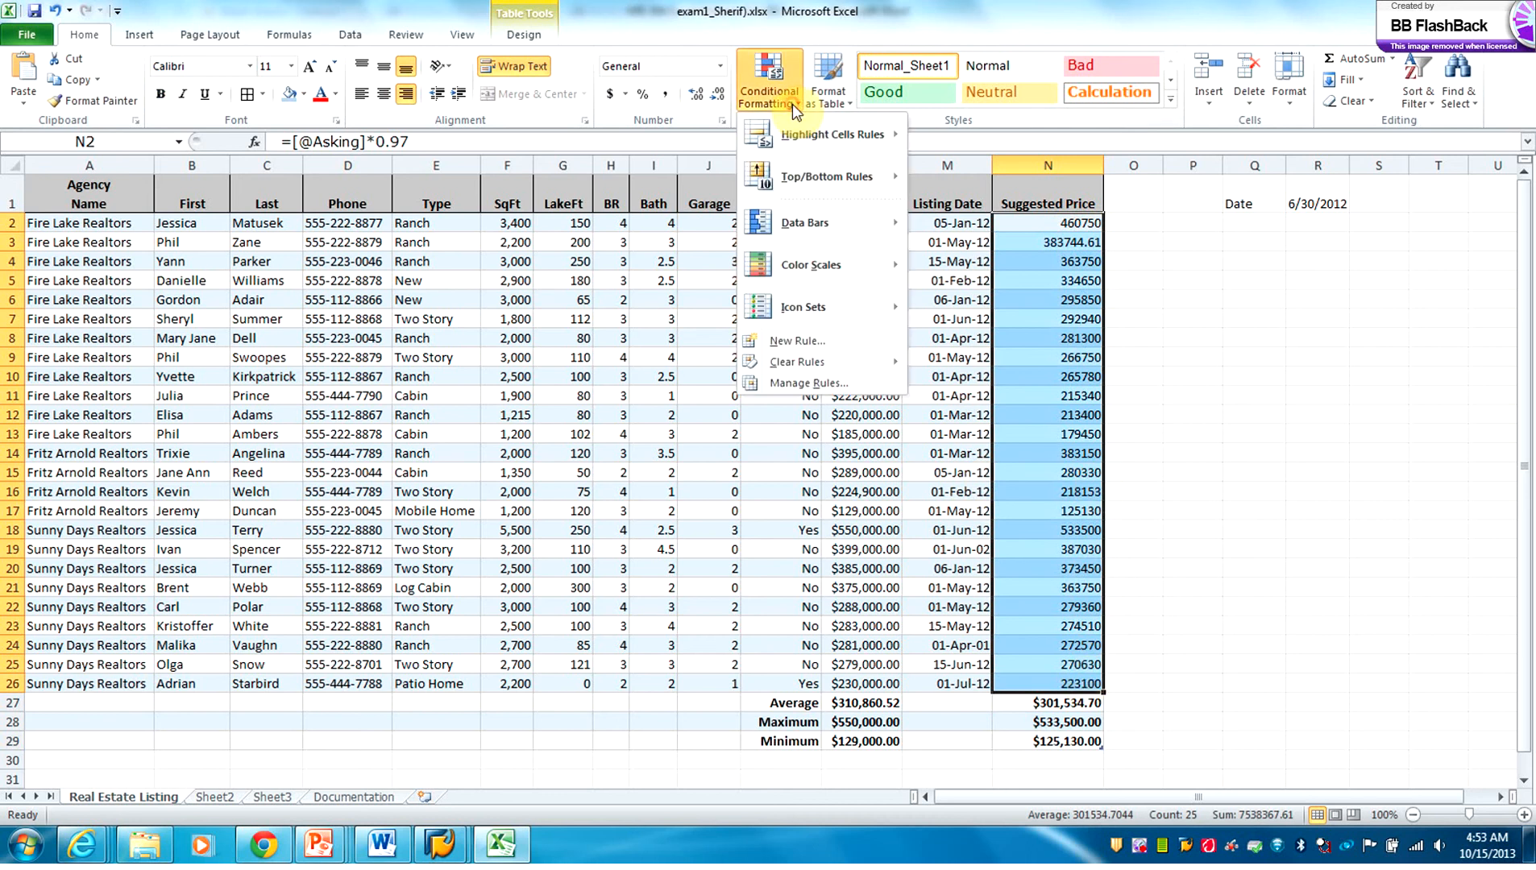
{"action": "mouse_move", "coordinate": [817, 139]}
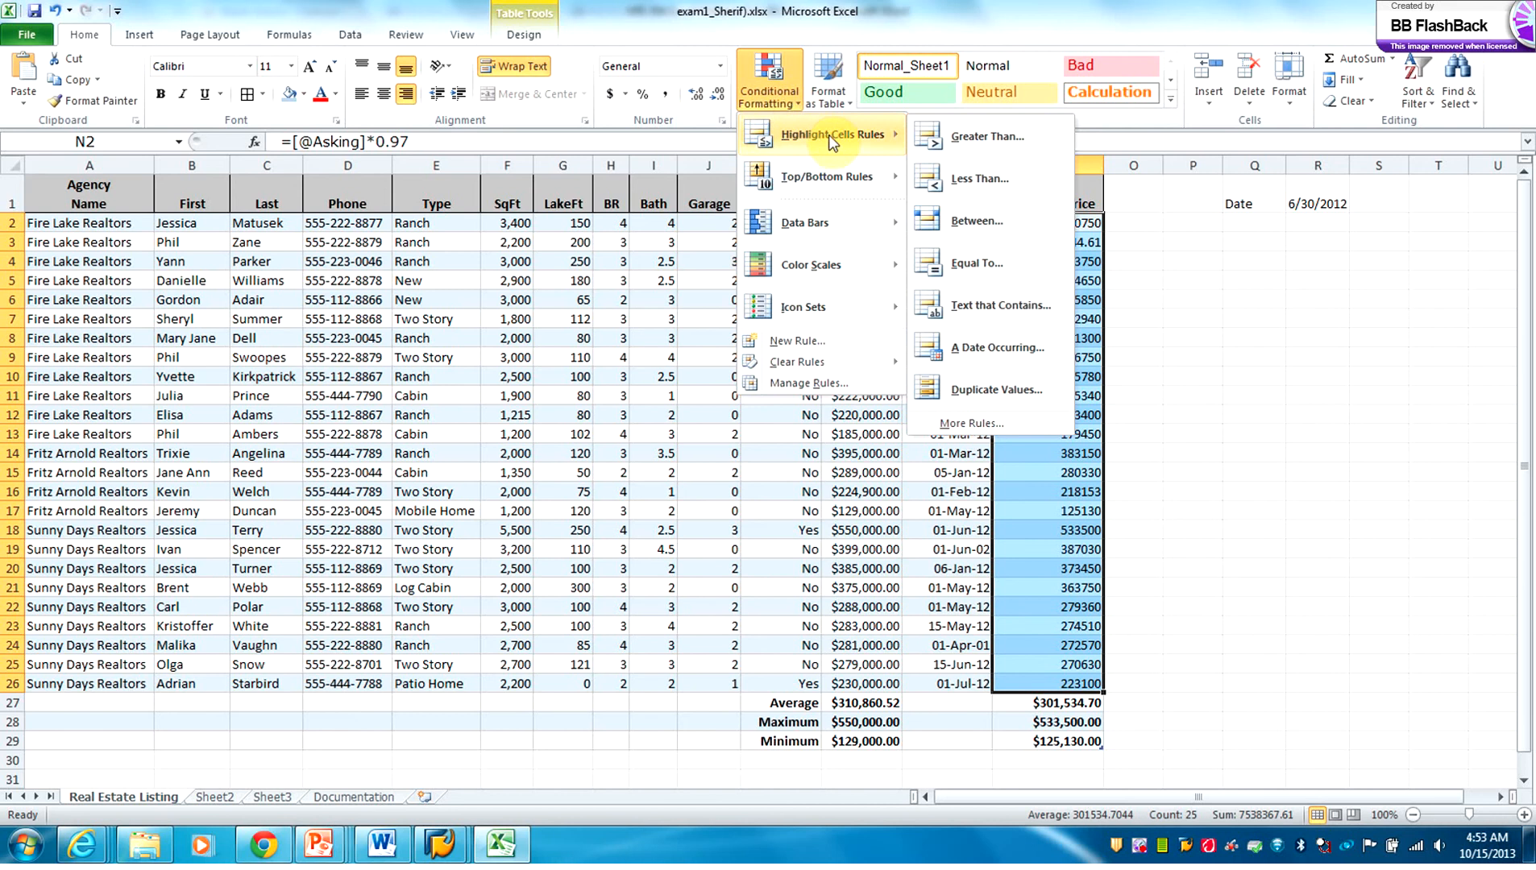
{"action": "left_click", "coordinate": [943, 140]}
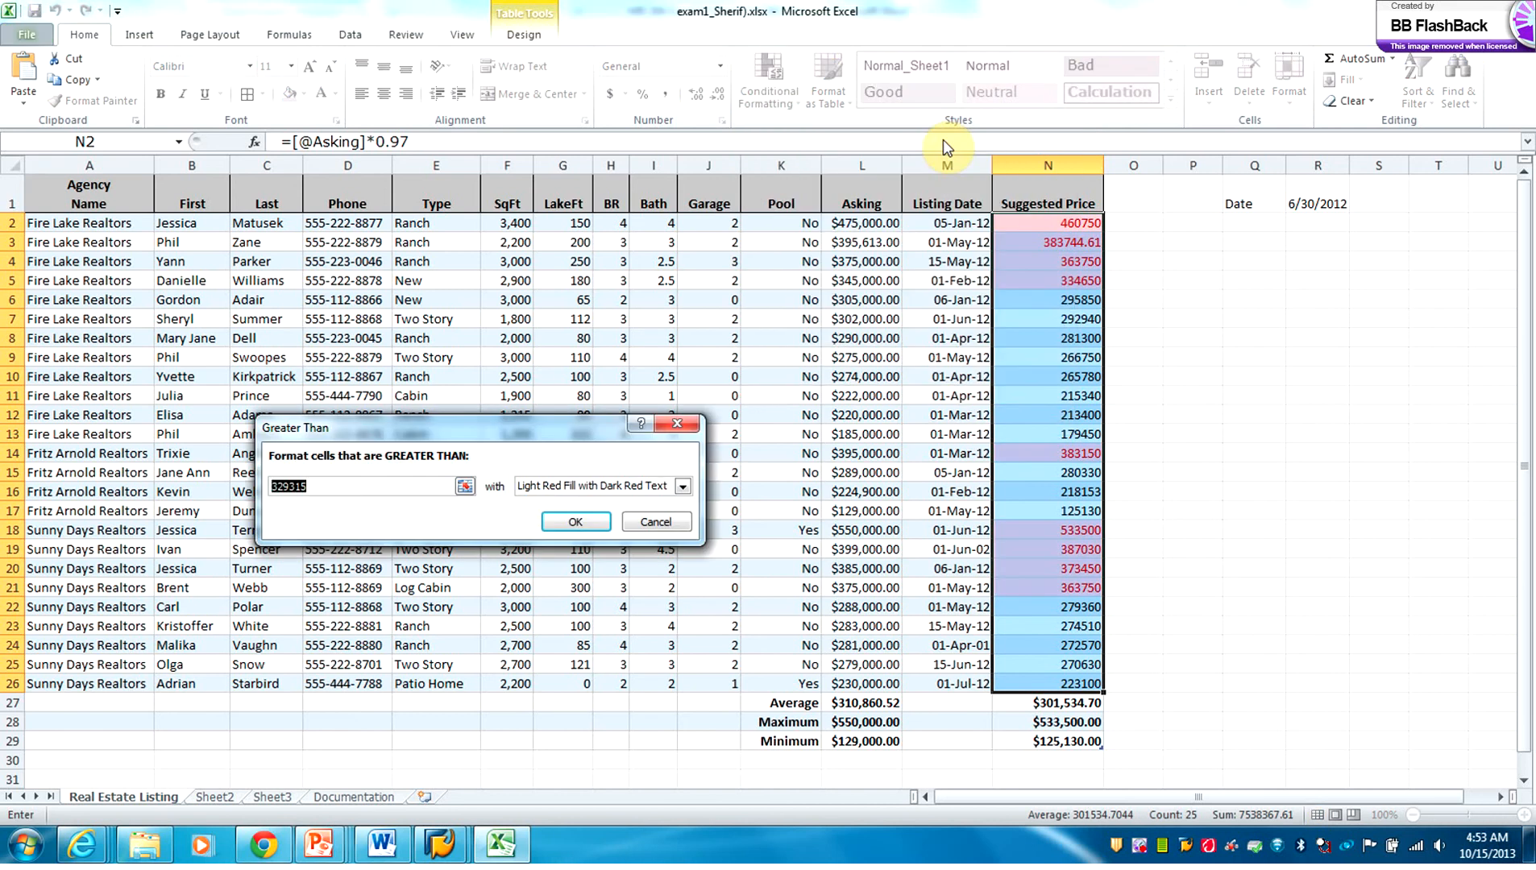
{"action": "type", "text": "400"}
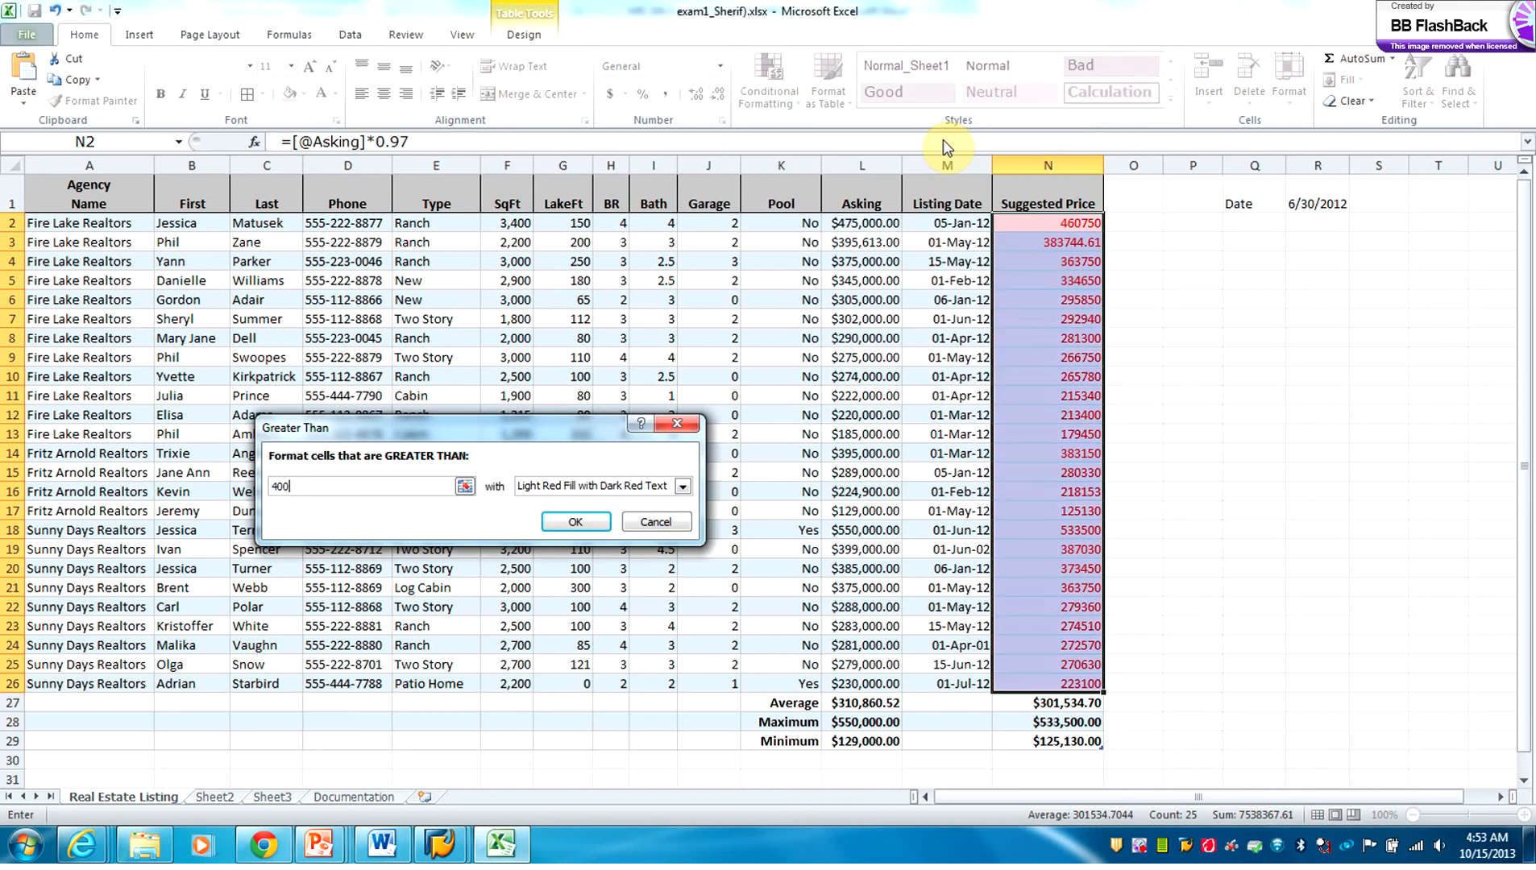
{"action": "type", "text": "0"}
{"action": "type", "text": "0"}
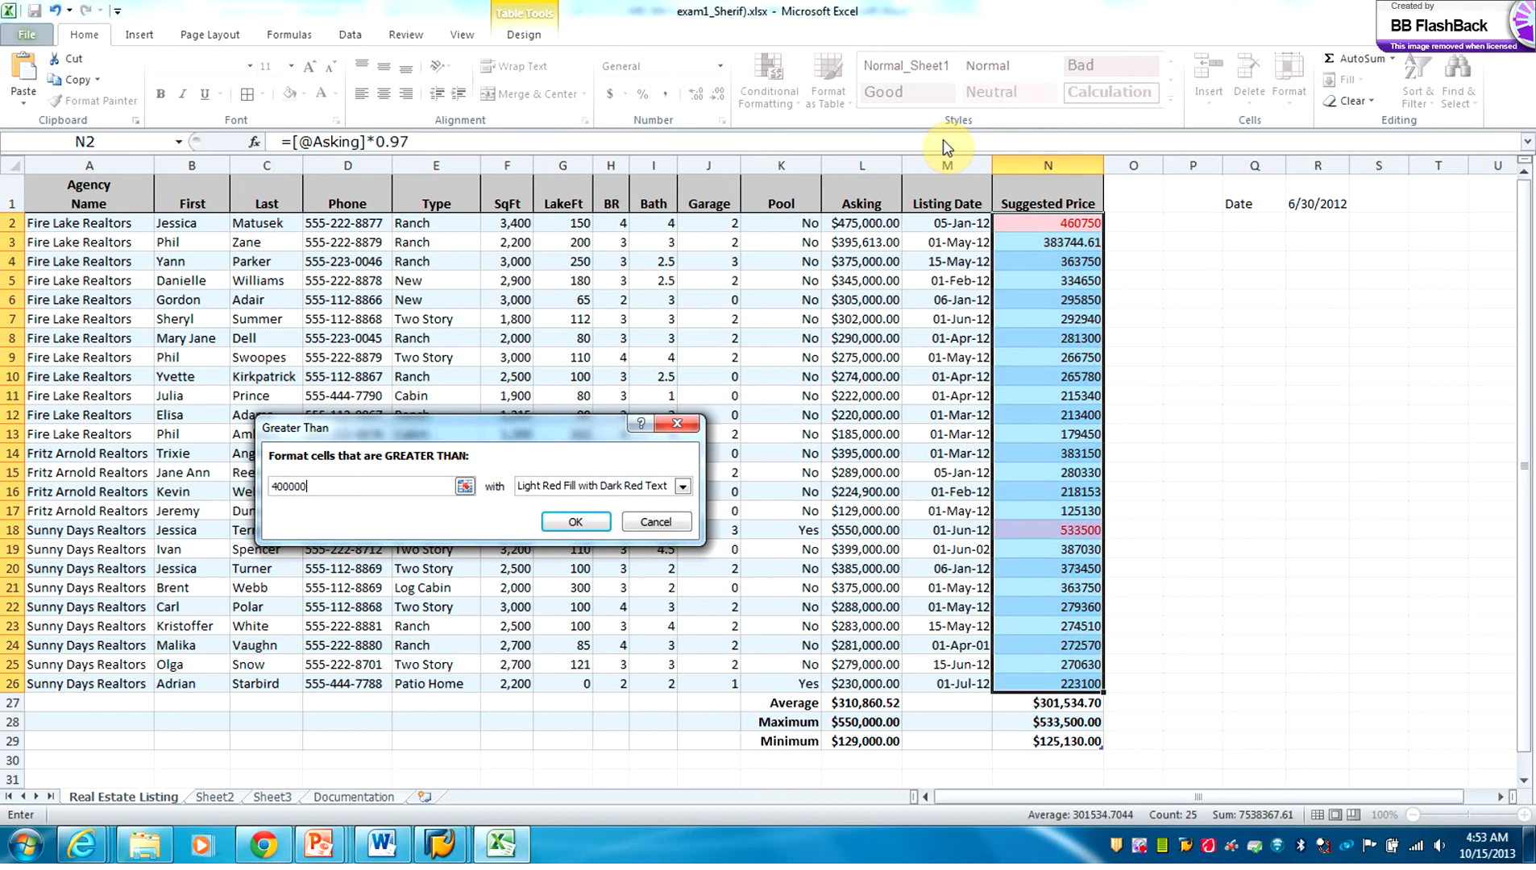
{"action": "left_click", "coordinate": [576, 522]}
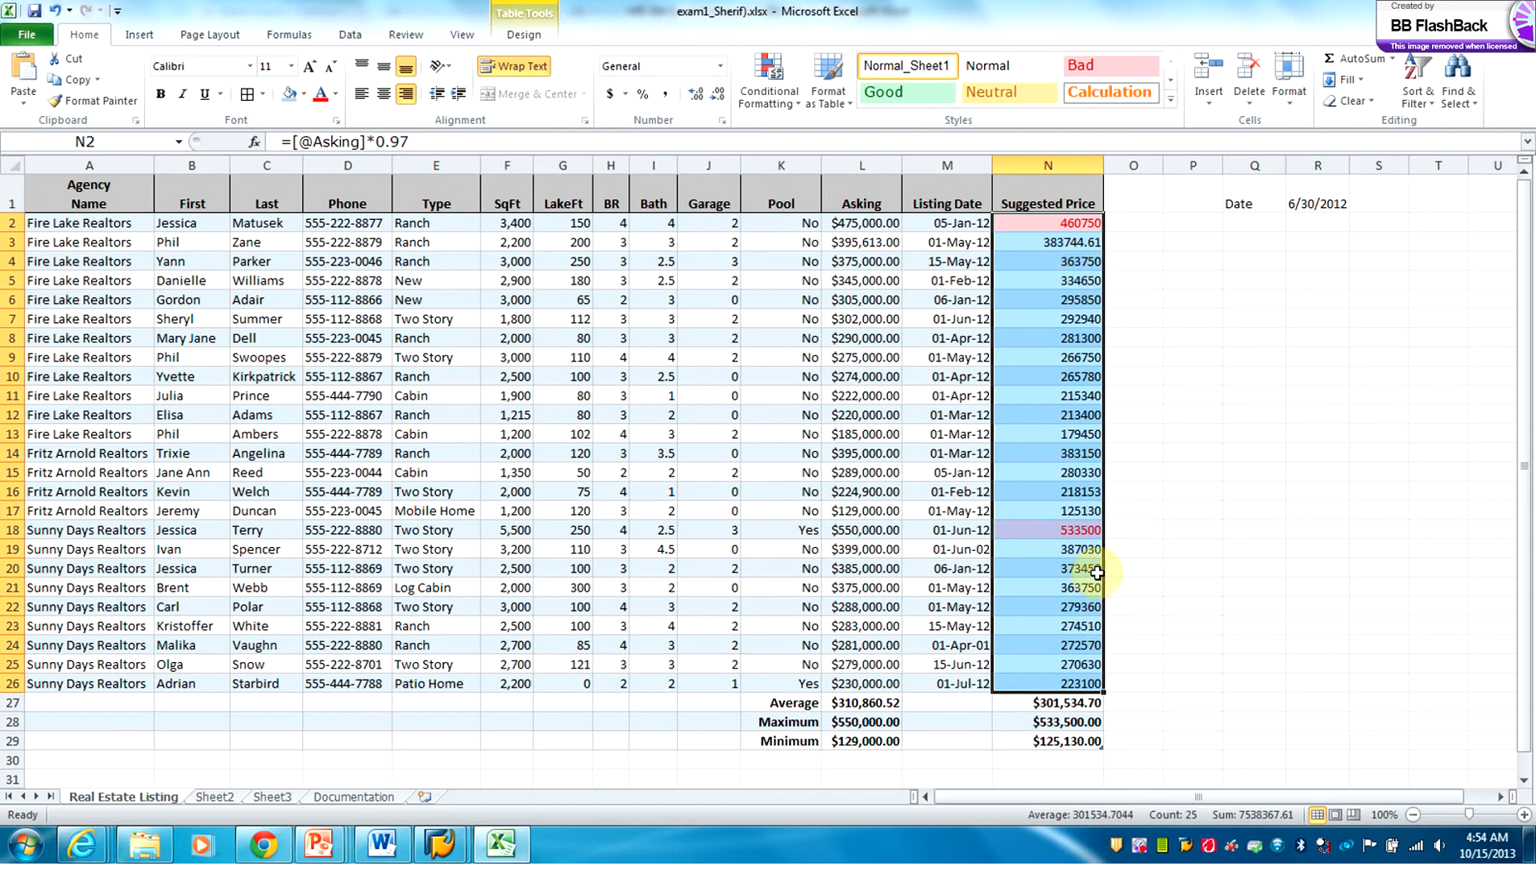
Step: Format the Suggested Price values in N2:N26 as Currency with no decimal places
{"action": "left_click", "coordinate": [721, 66]}
{"action": "left_click", "coordinate": [689, 179]}
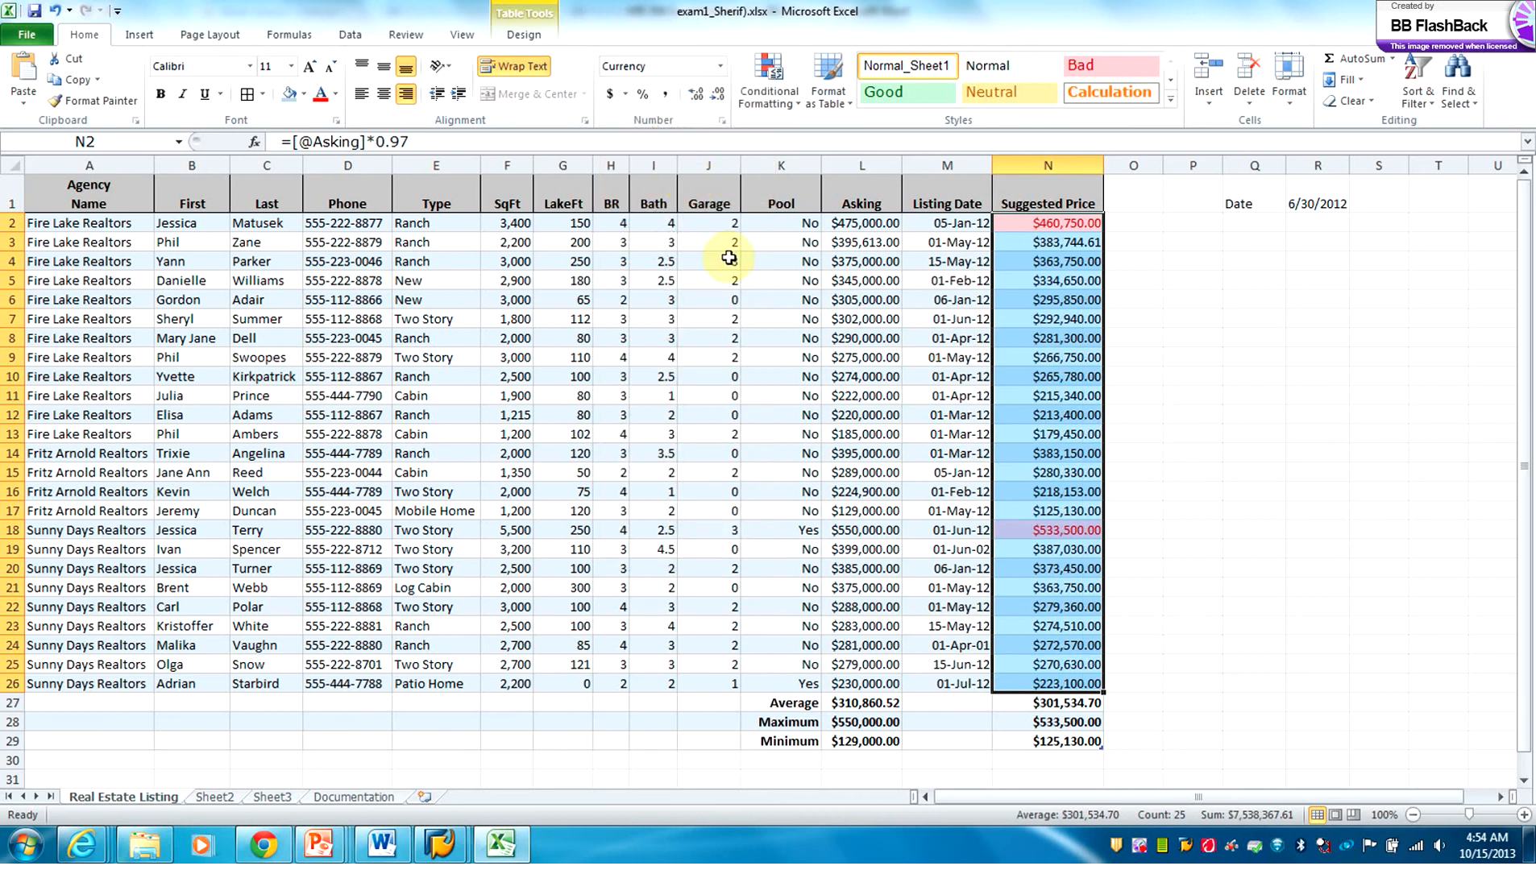
{"action": "left_click", "coordinate": [716, 98]}
{"action": "left_click", "coordinate": [716, 97]}
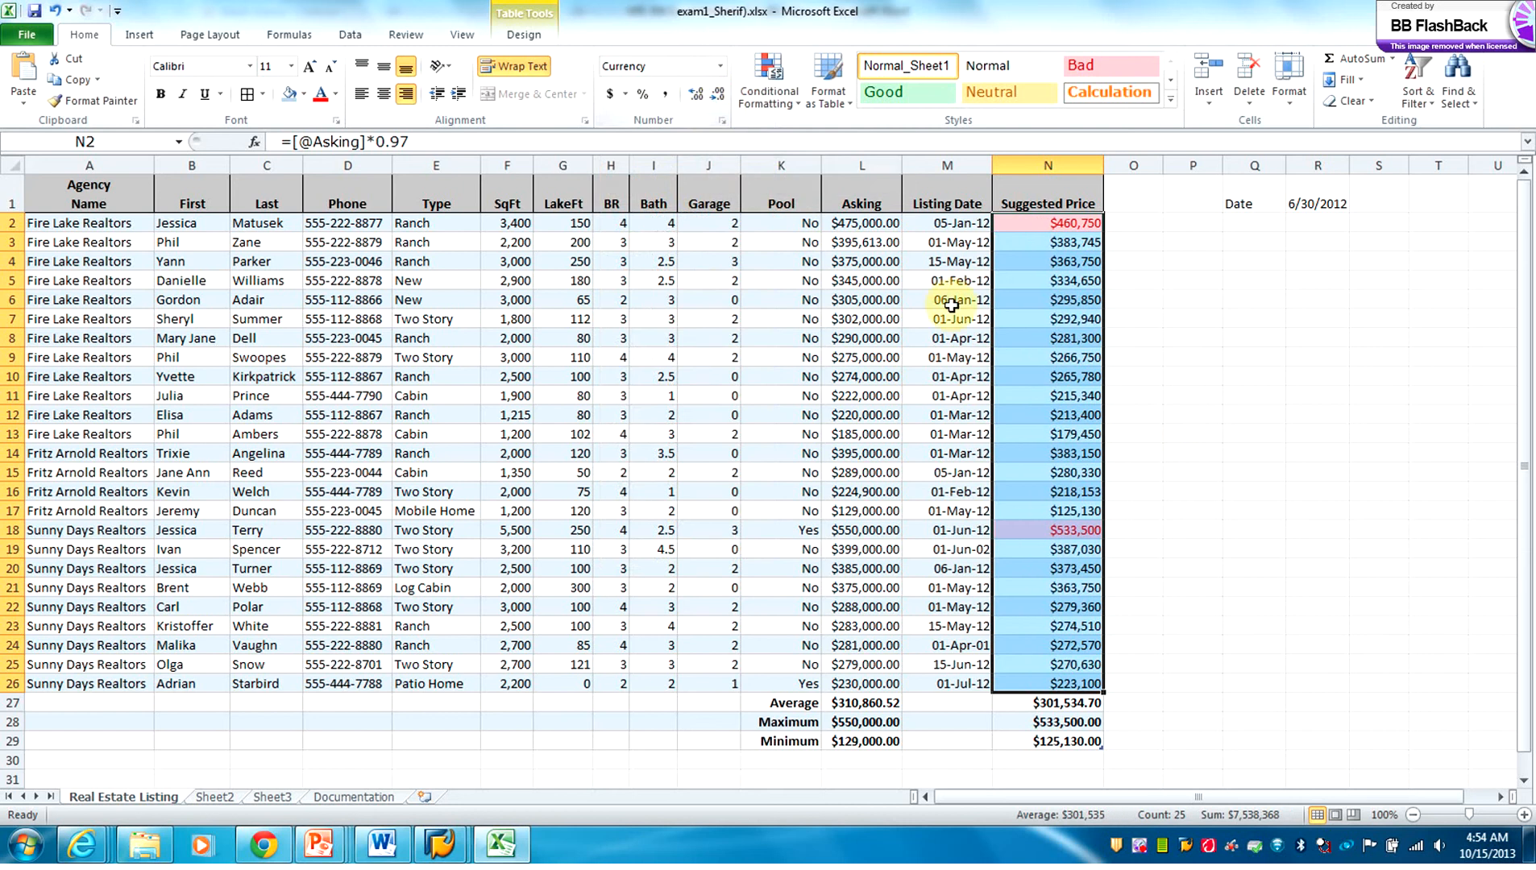
{"action": "left_click", "coordinate": [1237, 466]}
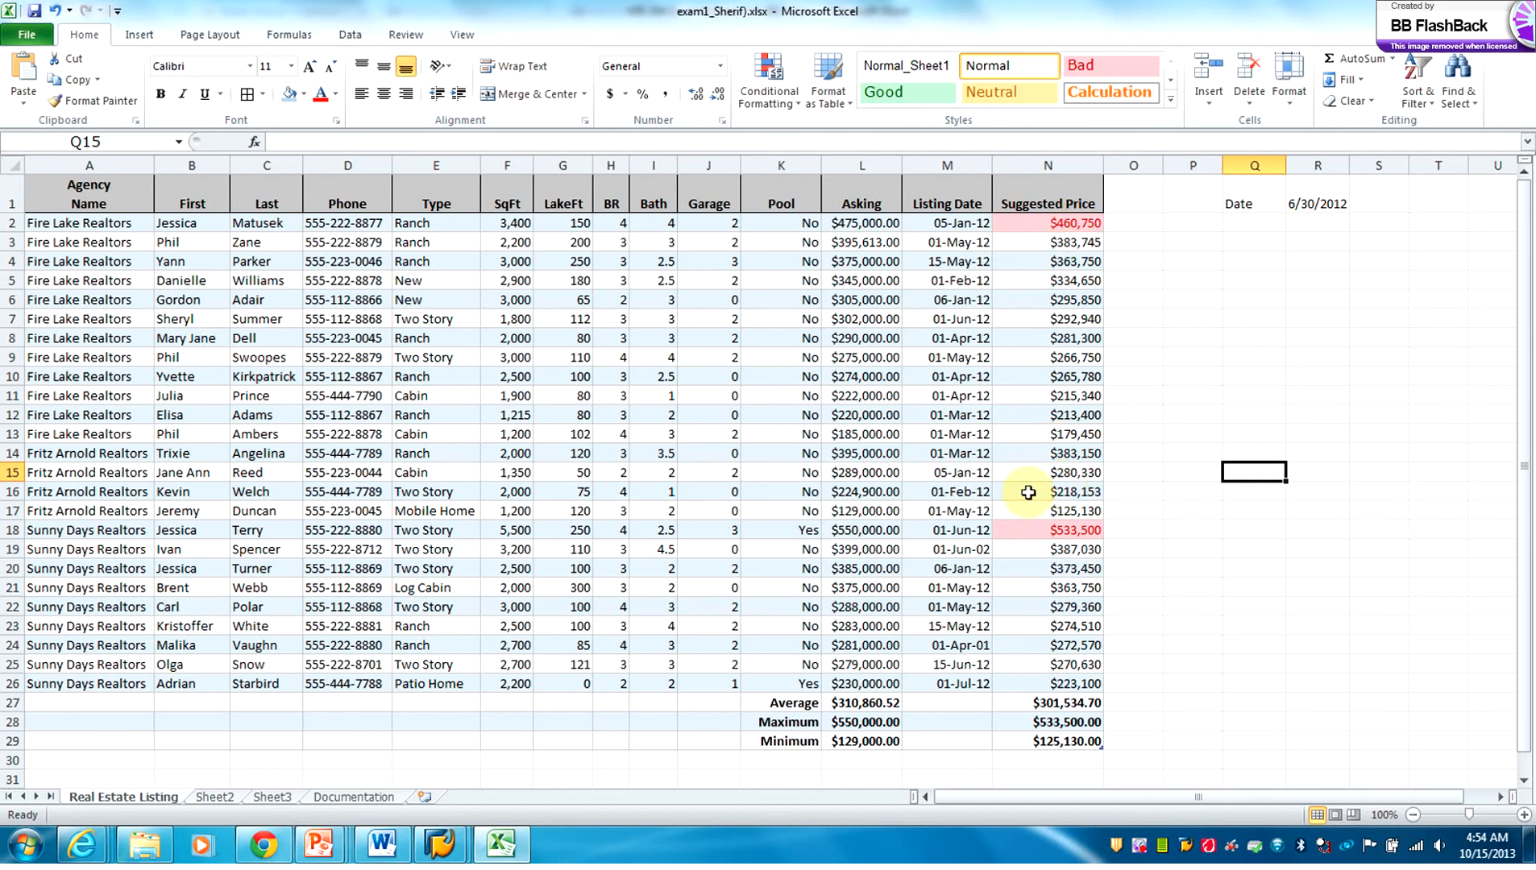
Step: Start a new conditional formatting rule on cell Q15 for top ranked values, with the rank set to 1
{"action": "left_click", "coordinate": [797, 100]}
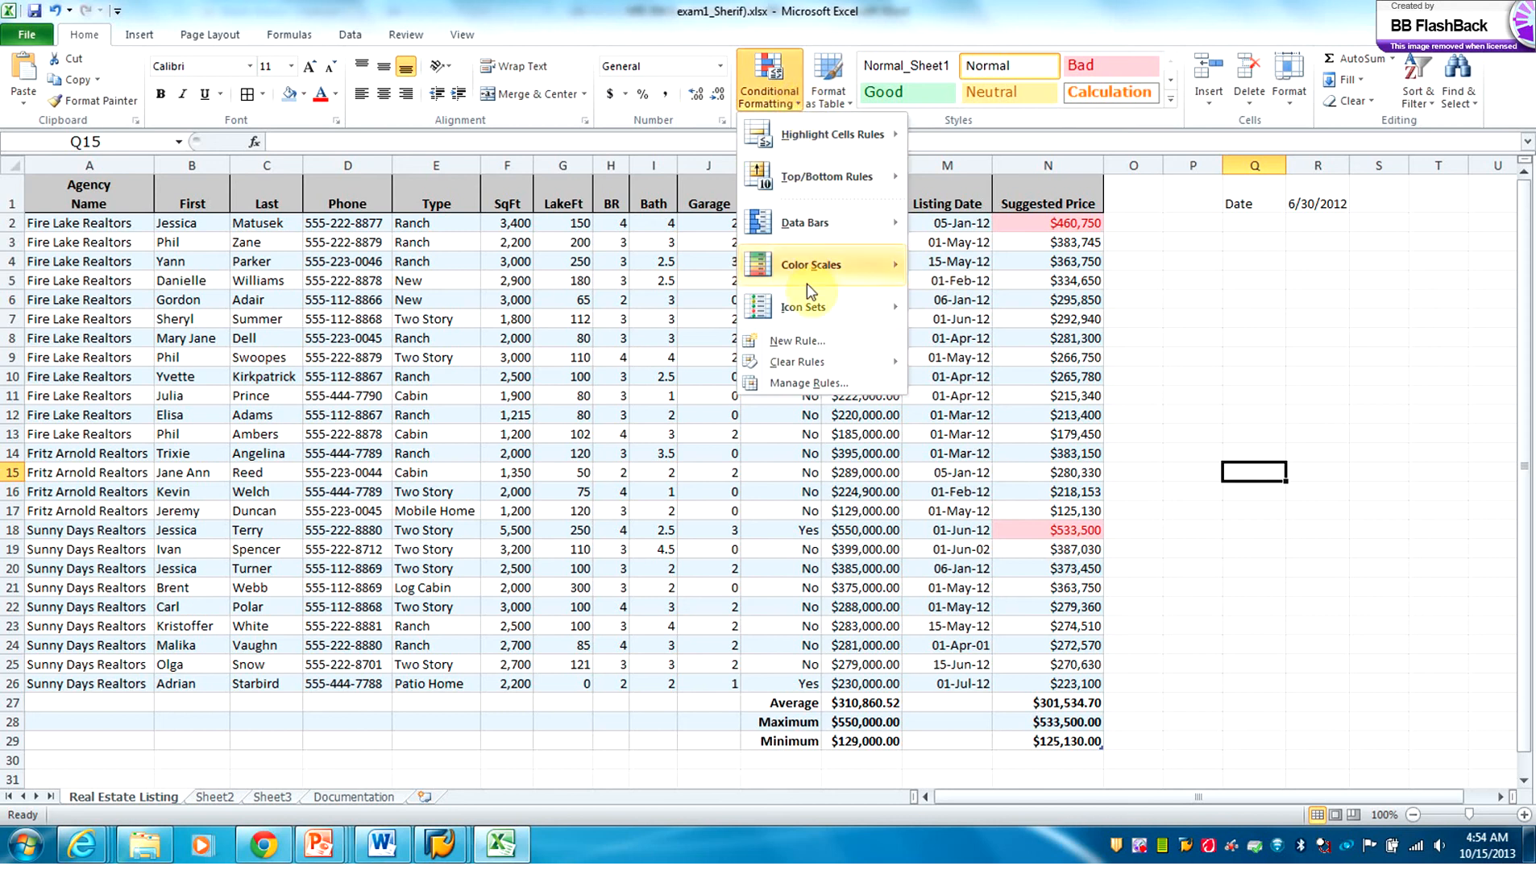
{"action": "mouse_move", "coordinate": [822, 153]}
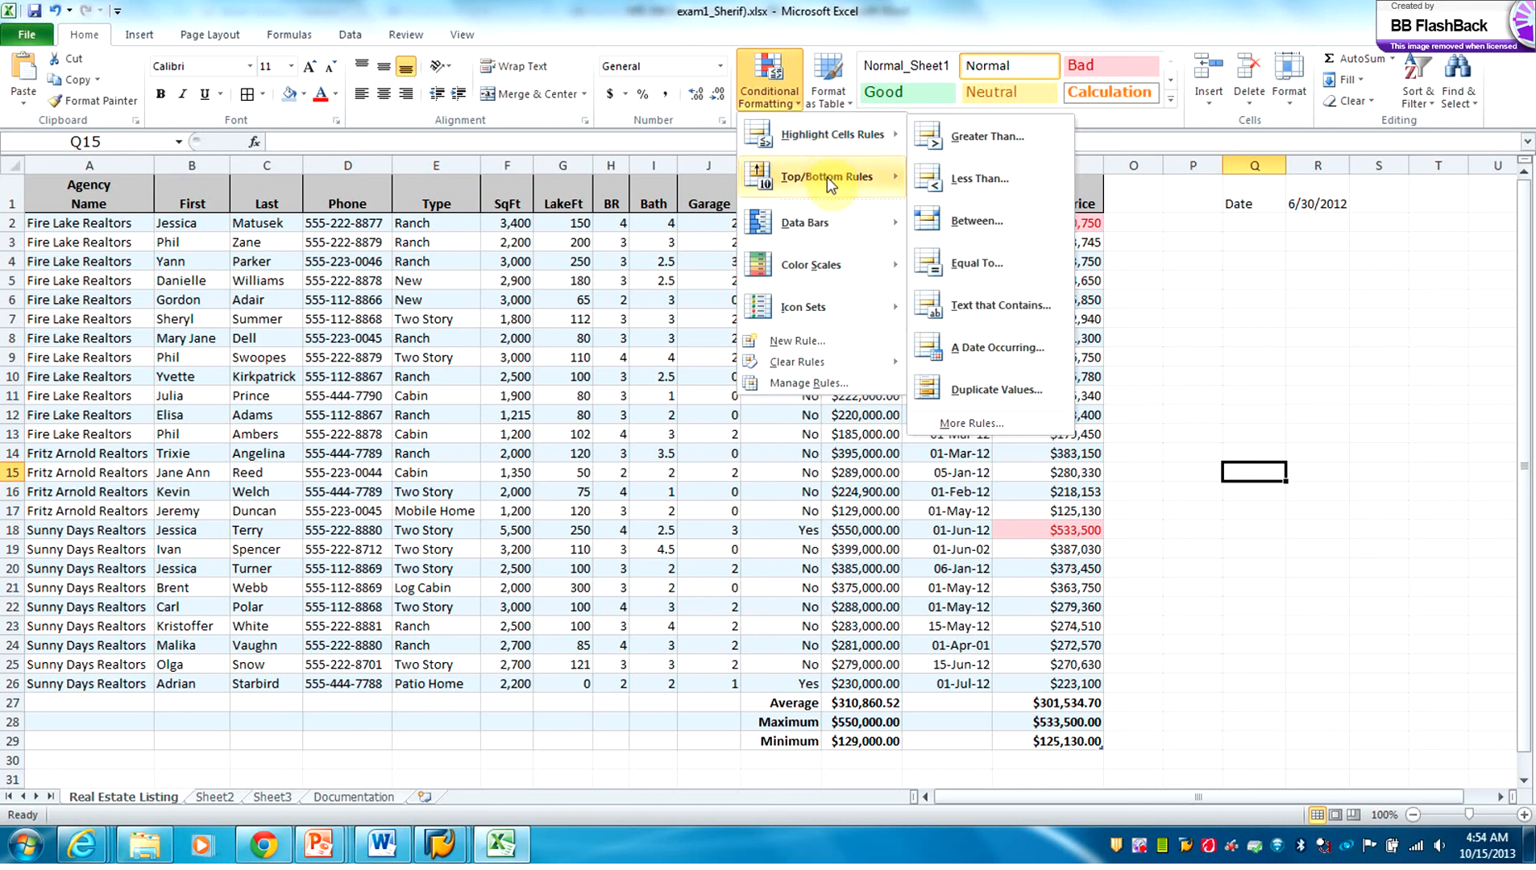
{"action": "mouse_move", "coordinate": [832, 181]}
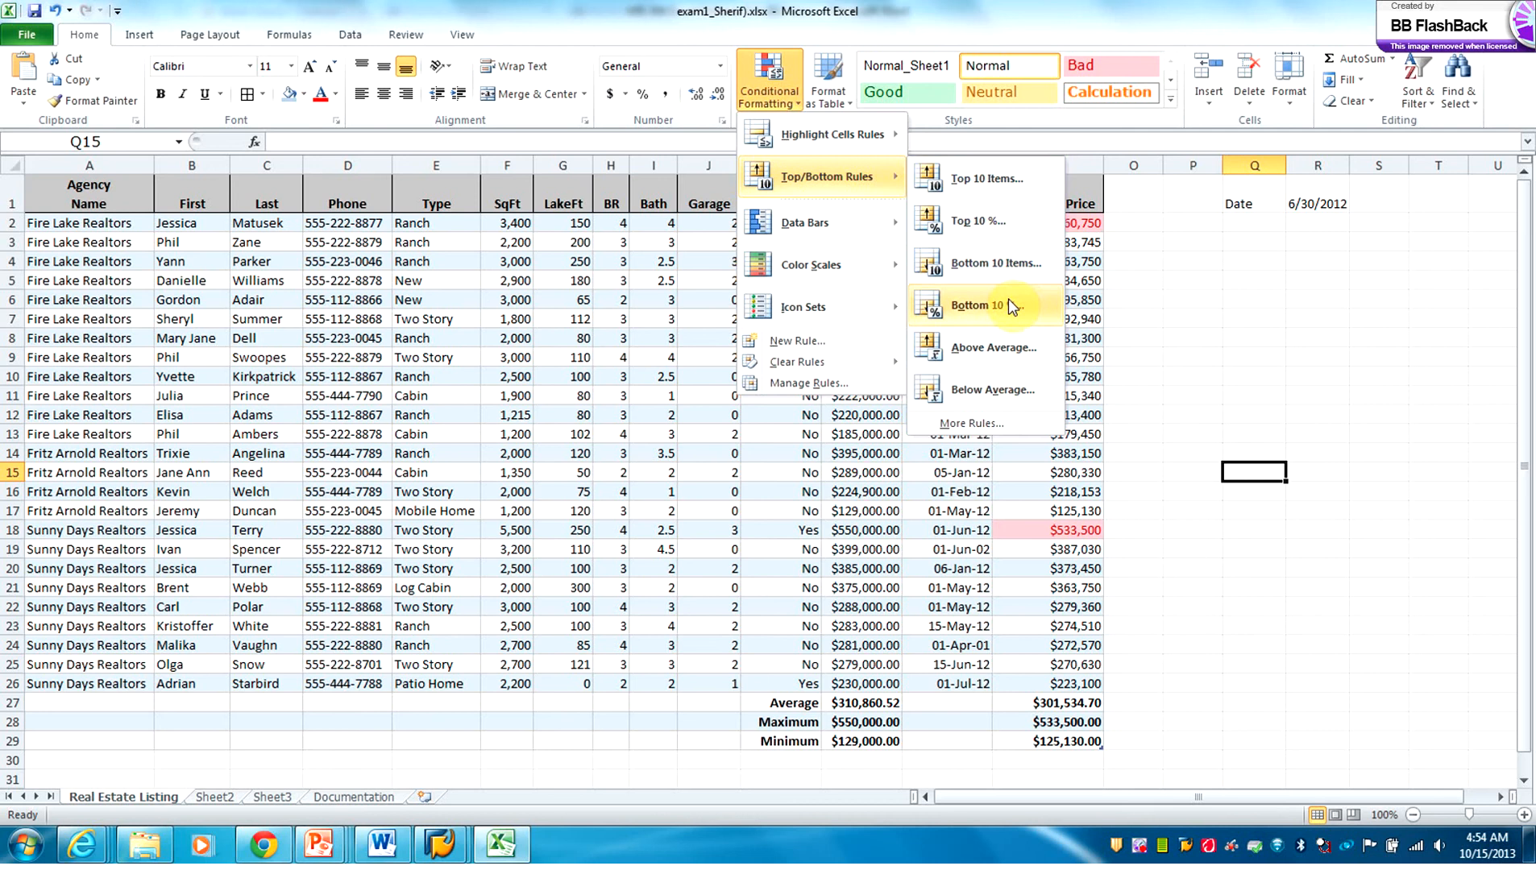
{"action": "left_click", "coordinate": [968, 423]}
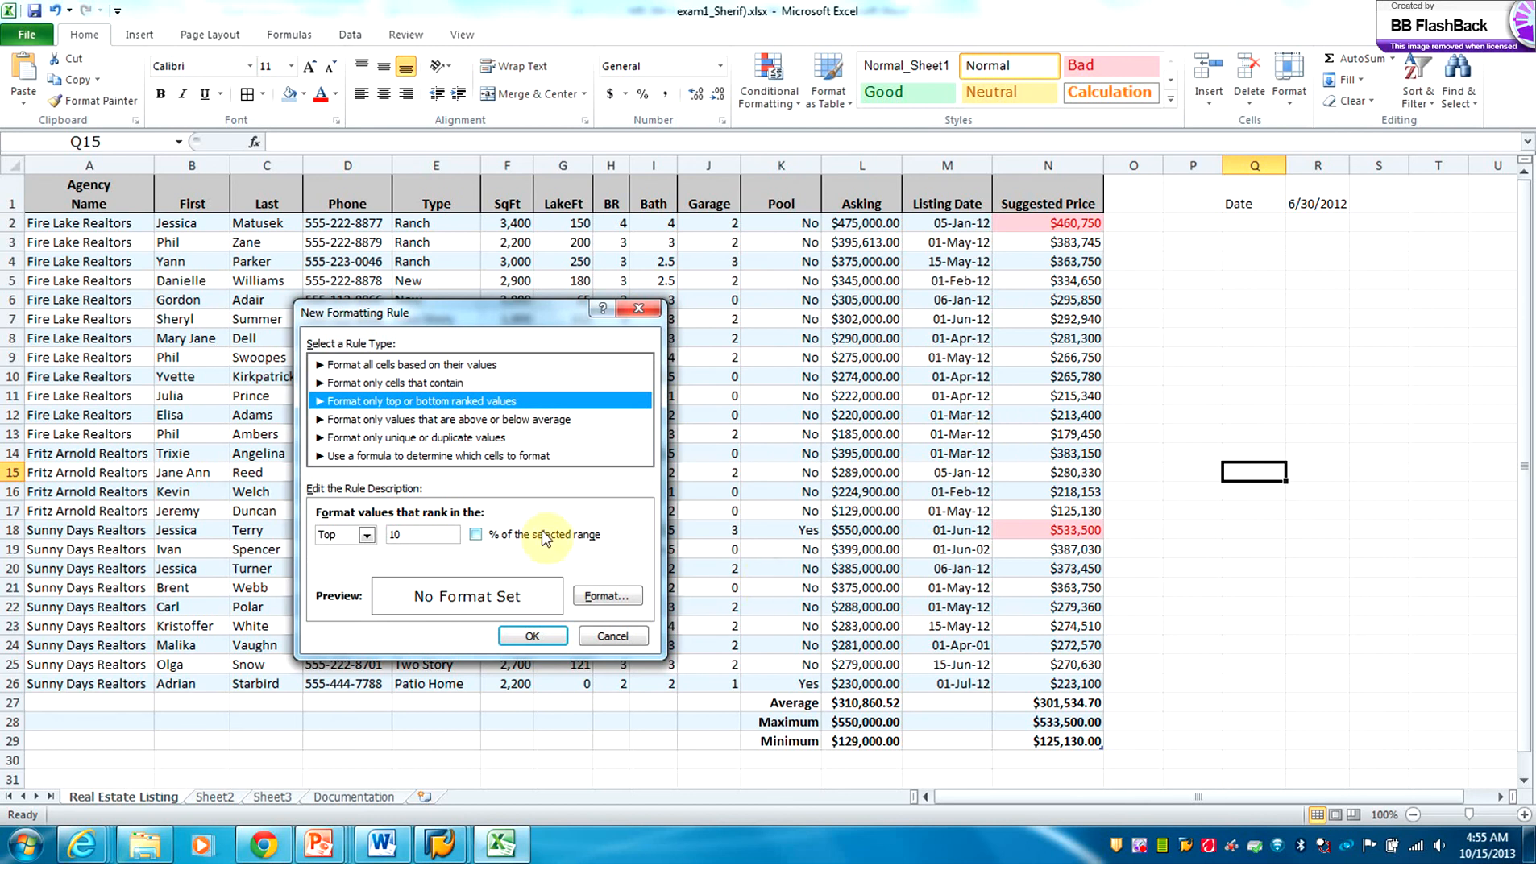
{"action": "left_click", "coordinate": [416, 537]}
{"action": "key", "text": "BackSpace"}
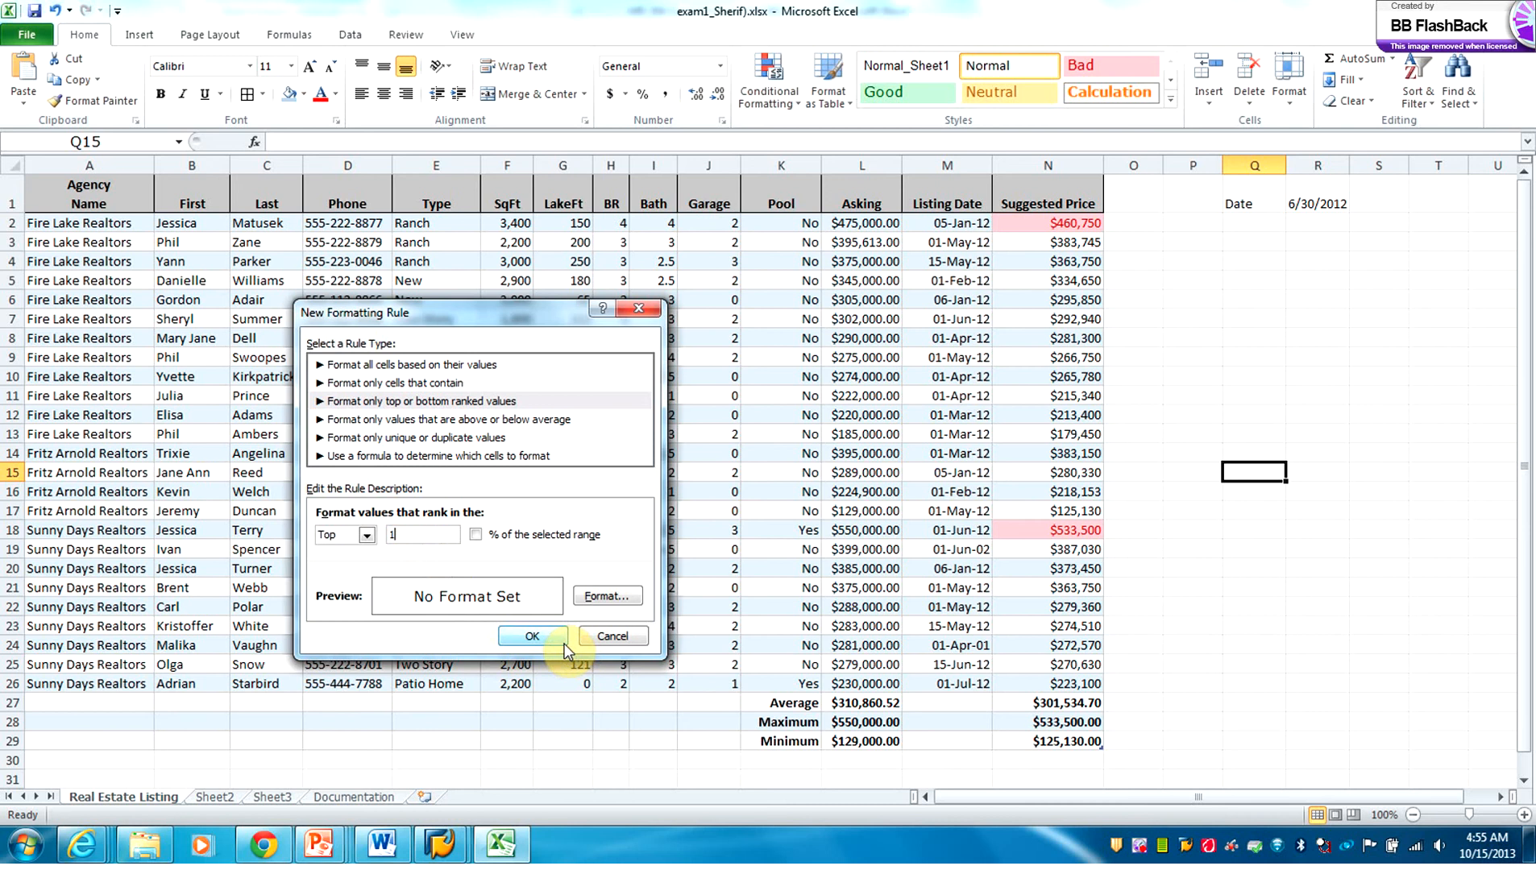
Step: Give the top 1 rule on Q15 a blue font and a light aqua fill, and apply it
{"action": "left_click", "coordinate": [604, 599]}
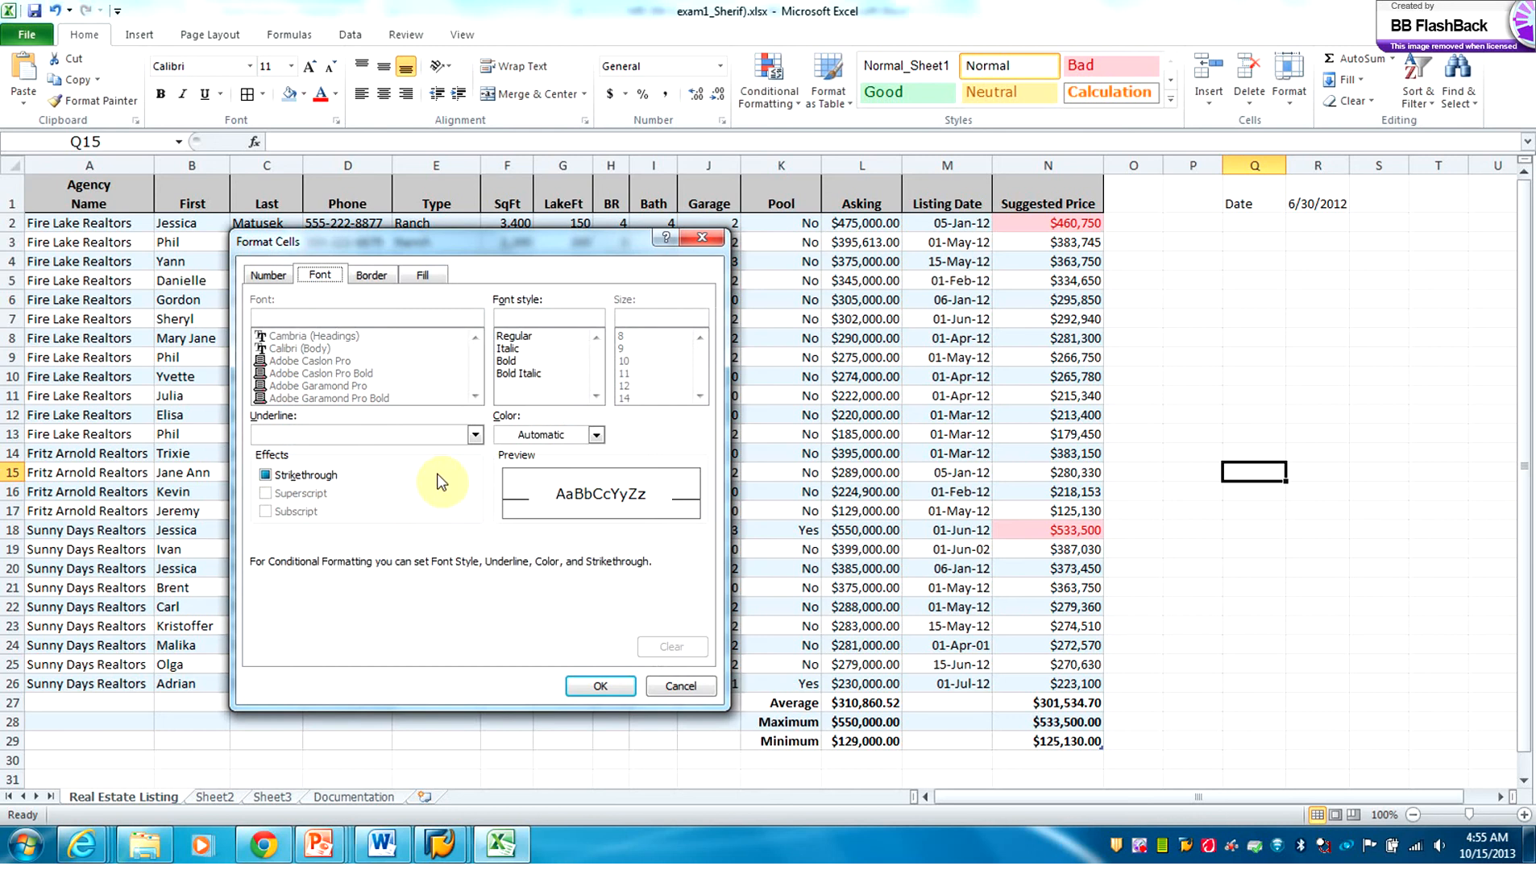
{"action": "left_click", "coordinate": [595, 435]}
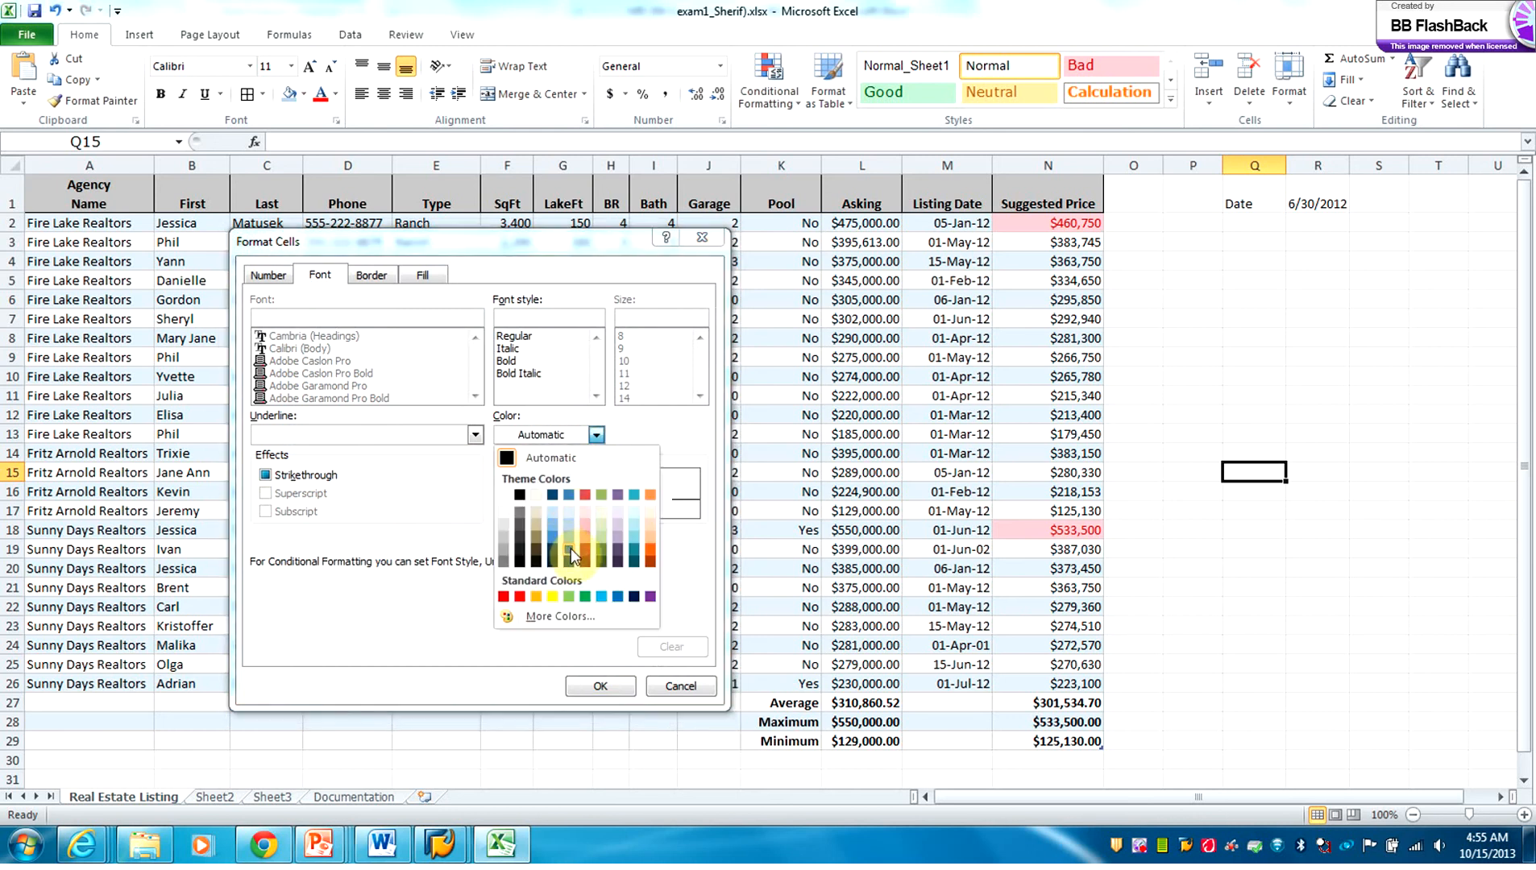
{"action": "left_click", "coordinate": [570, 549]}
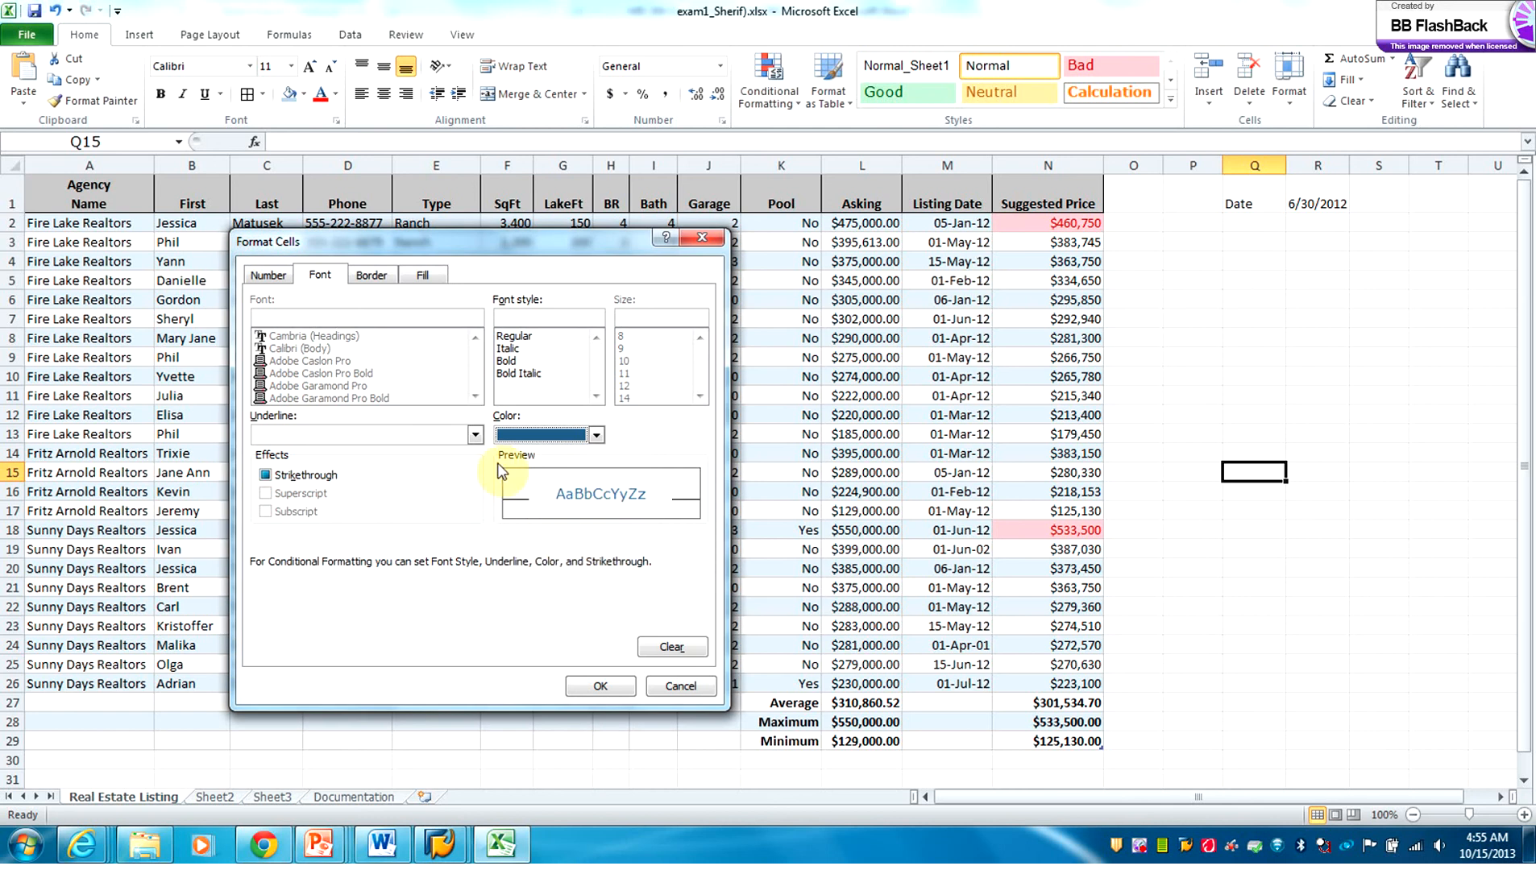
{"action": "left_click", "coordinate": [420, 276]}
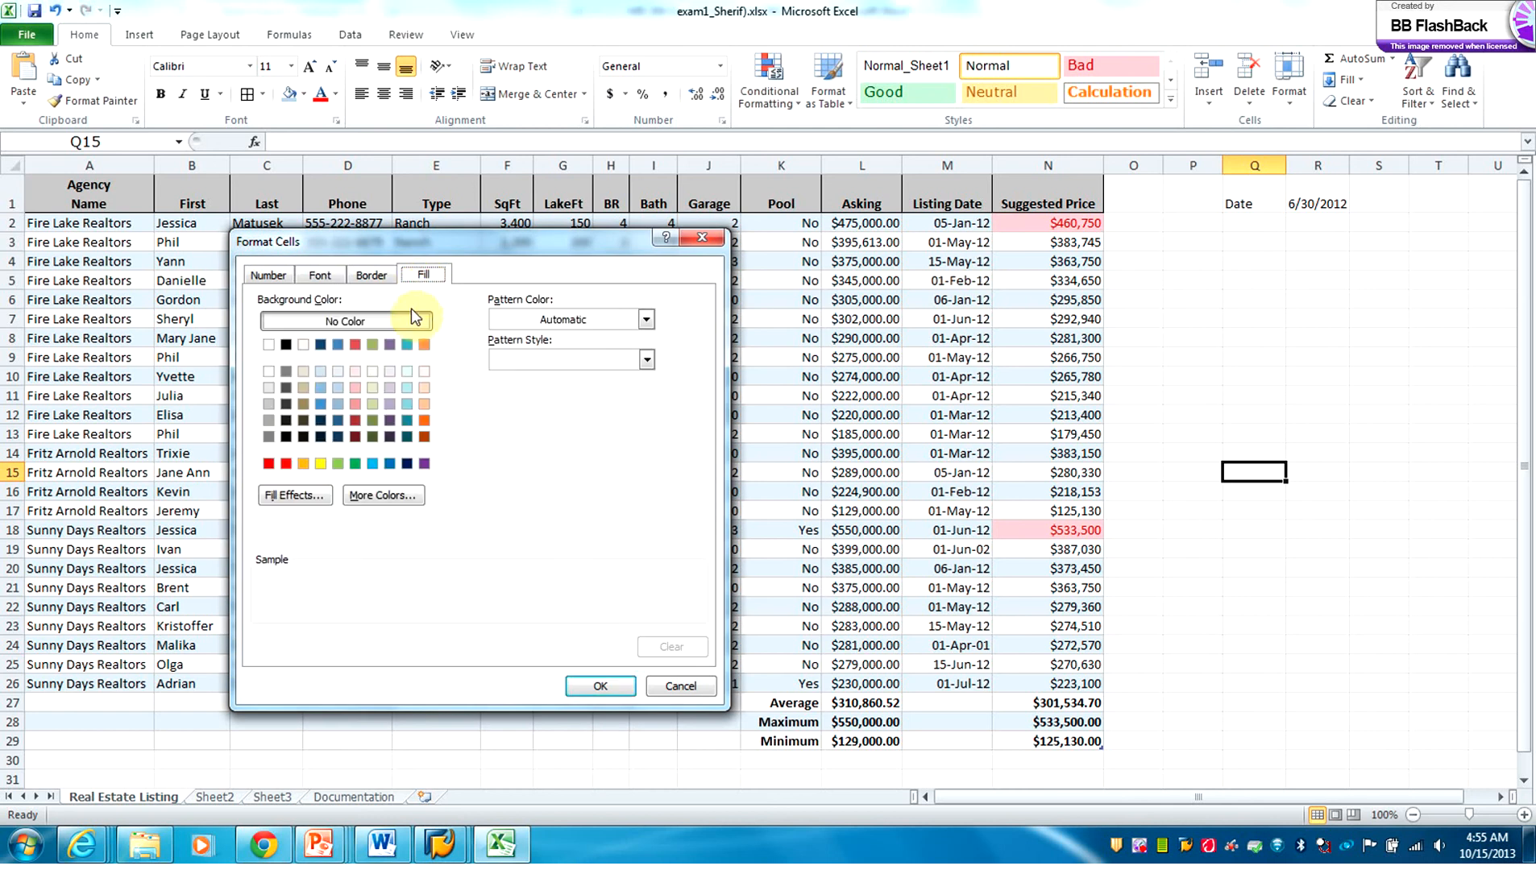
{"action": "left_click", "coordinate": [407, 373]}
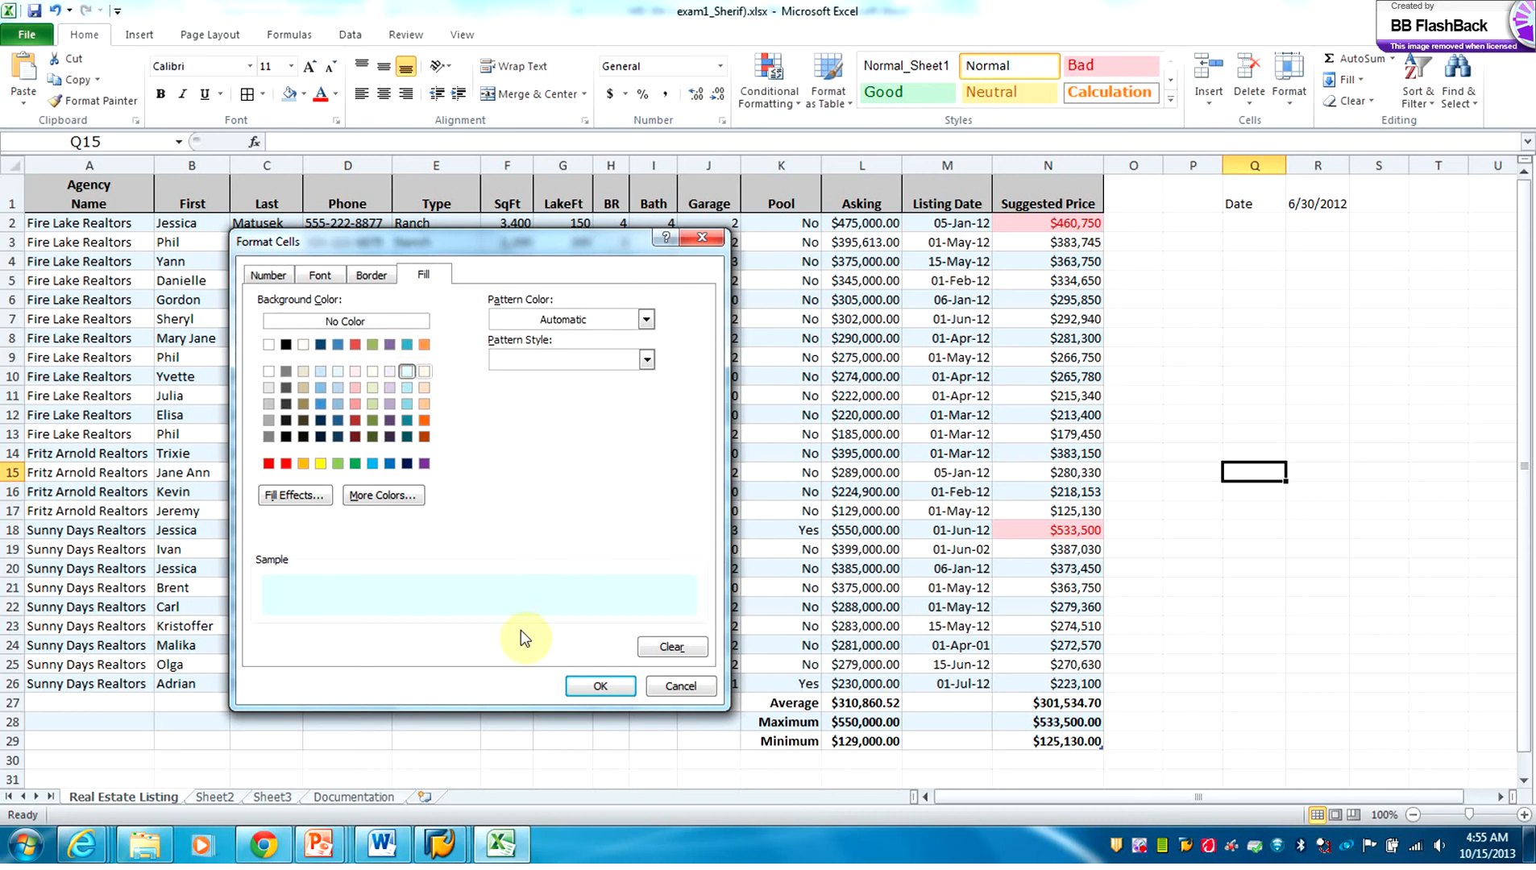
{"action": "left_click", "coordinate": [600, 687]}
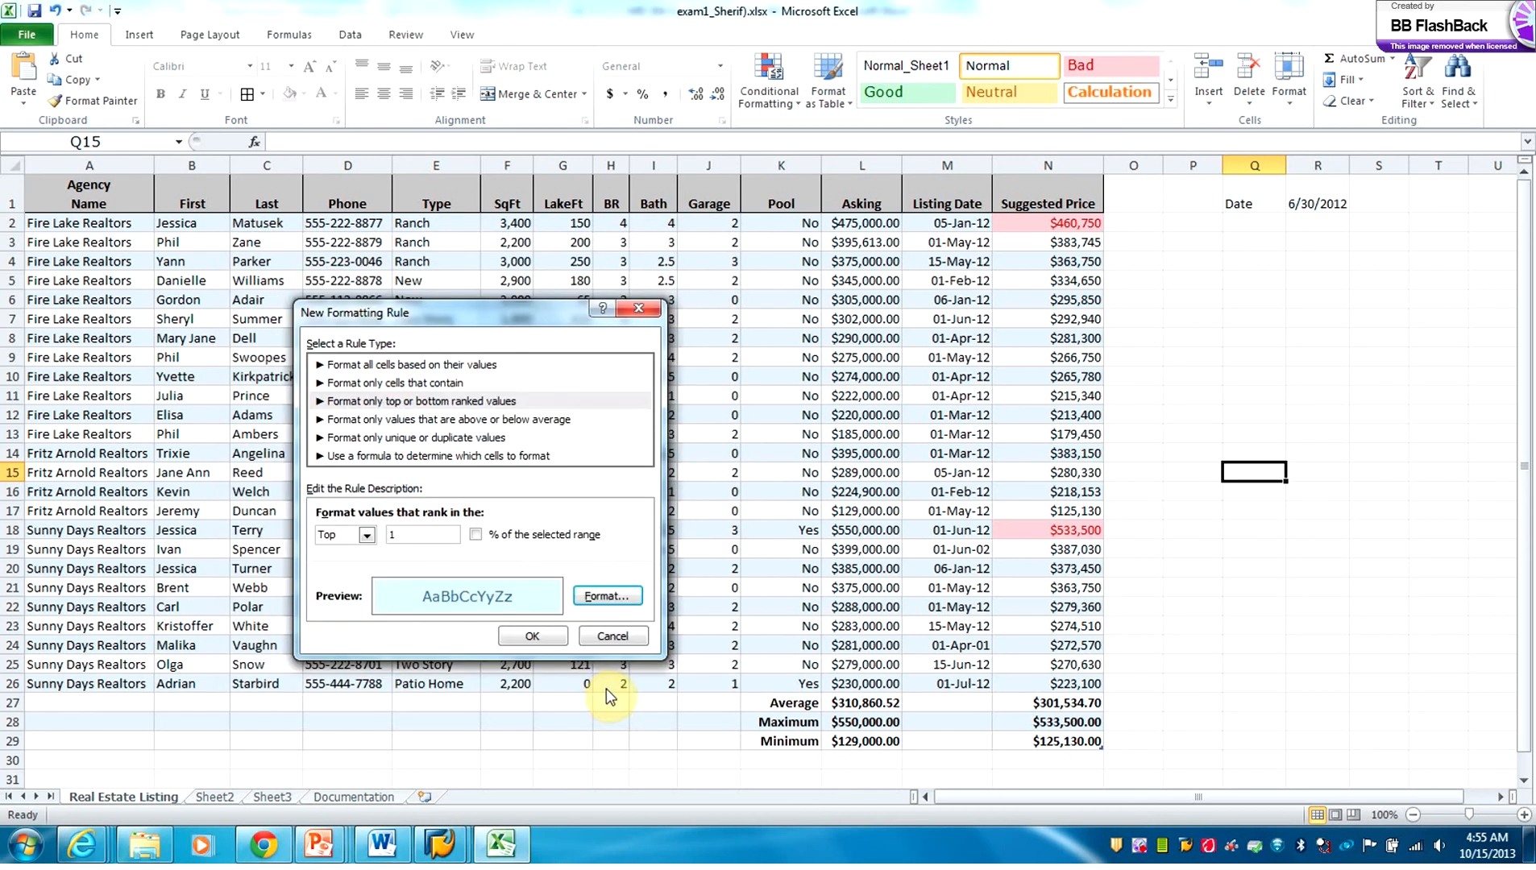
{"action": "left_click", "coordinate": [532, 636]}
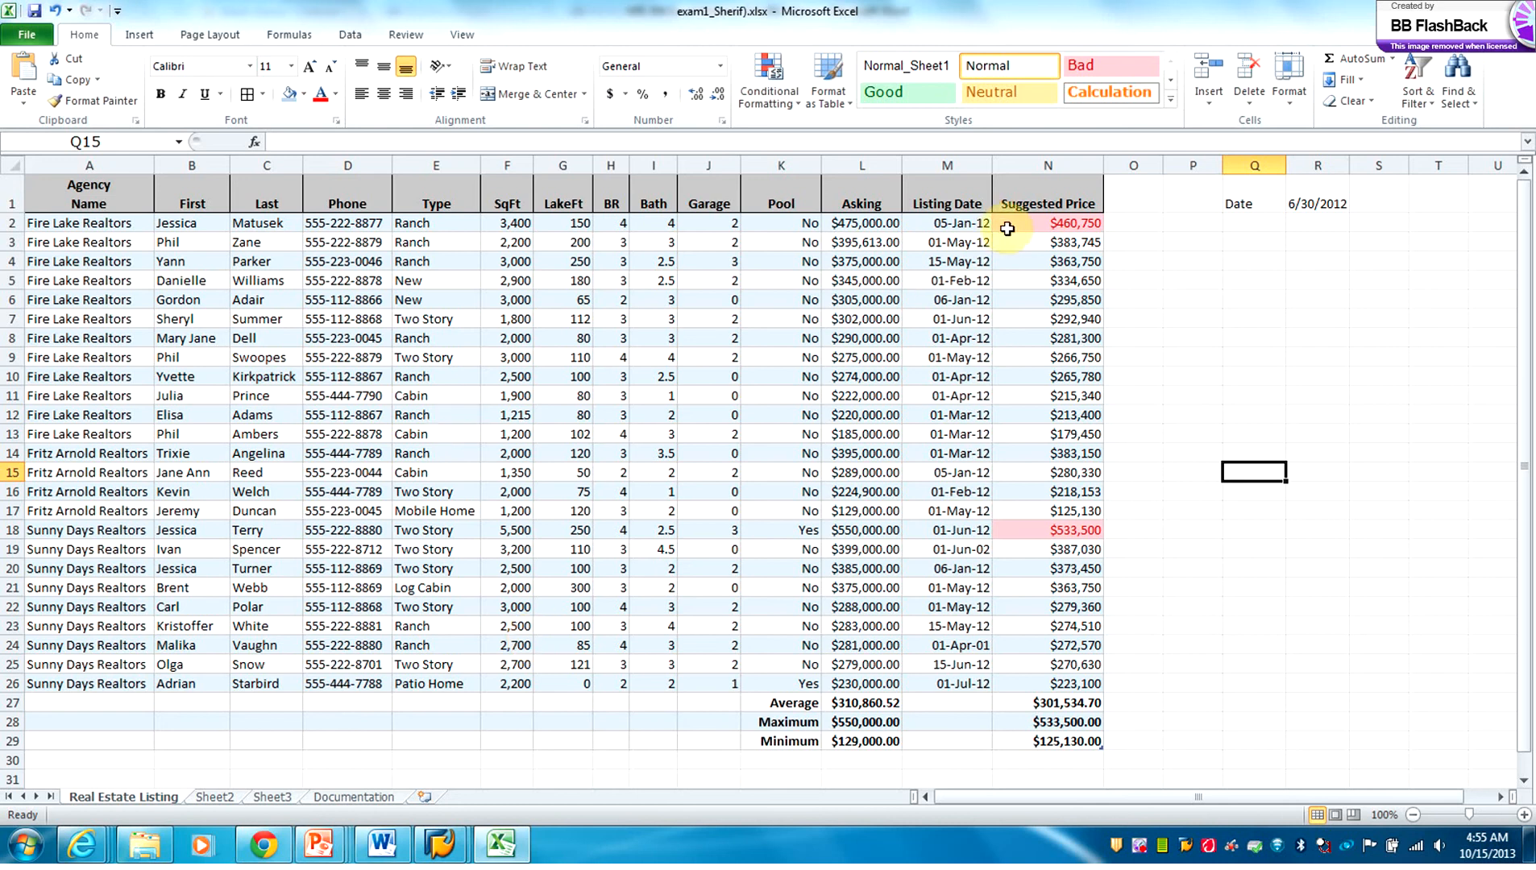
Step: Start a new conditional formatting rule on Suggested Price cells N2:N26 for top ranked values, with the rank set to 1
{"action": "left_click_drag", "start_coordinate": [1034, 222], "coordinate": [1038, 685]}
{"action": "left_click", "coordinate": [768, 99]}
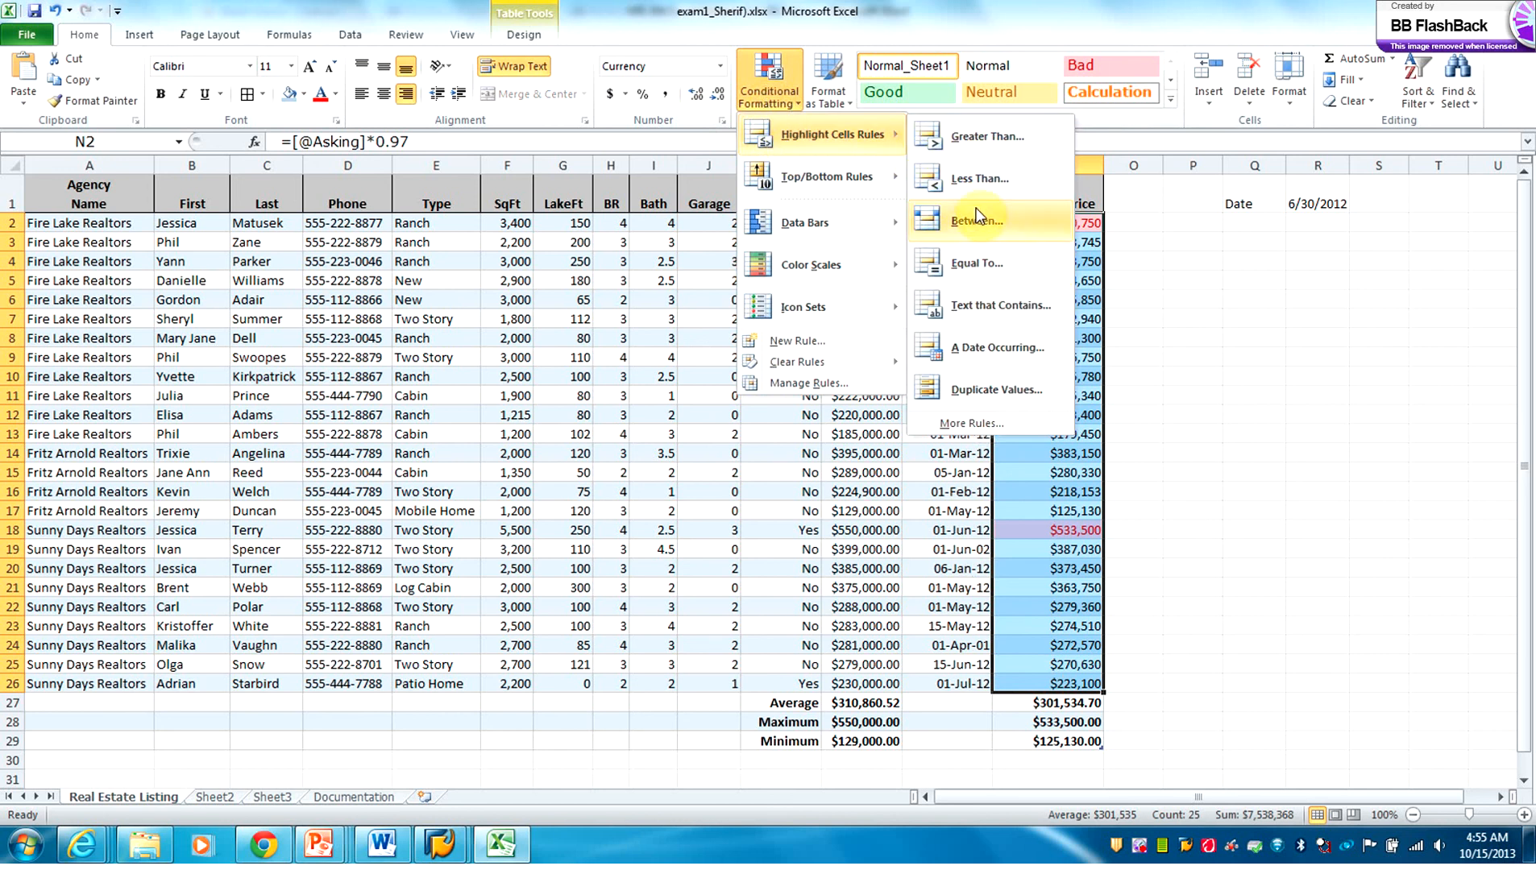
{"action": "mouse_move", "coordinate": [893, 177]}
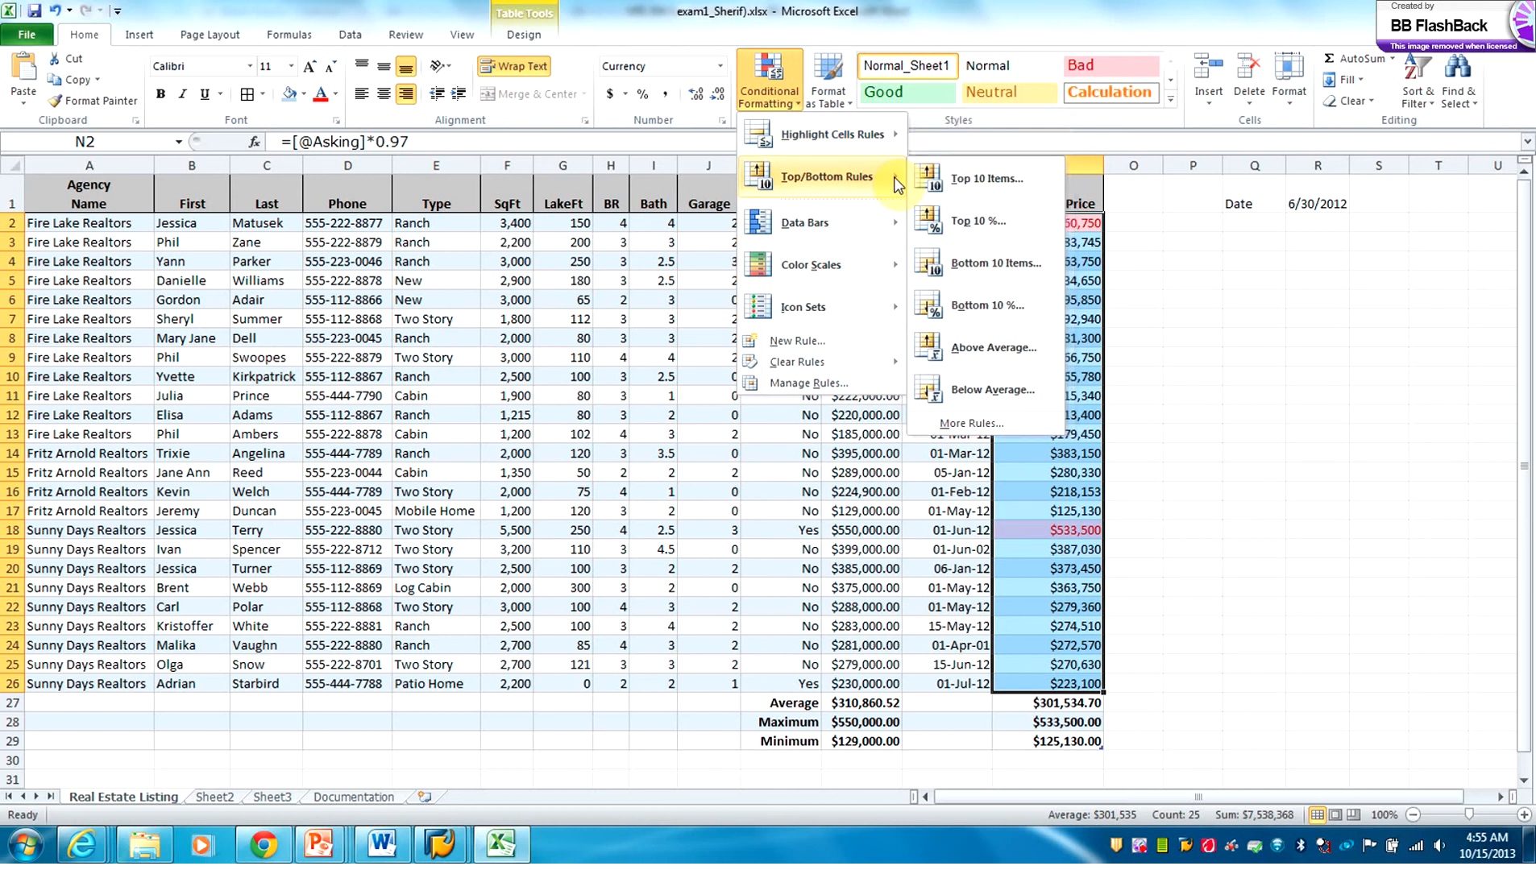
{"action": "left_click", "coordinate": [974, 424]}
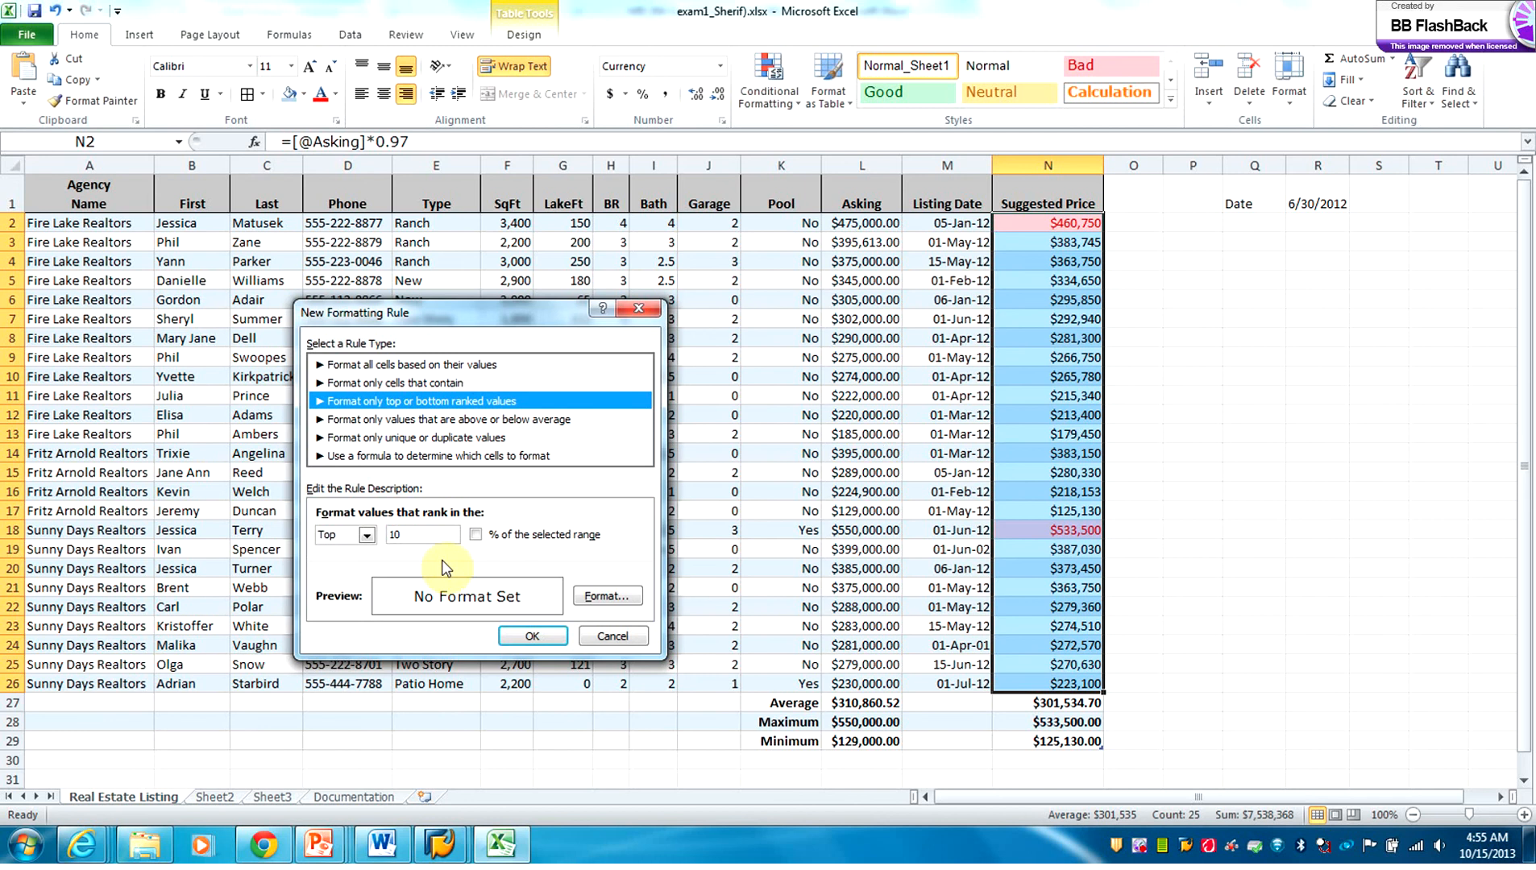
{"action": "left_click", "coordinate": [428, 534]}
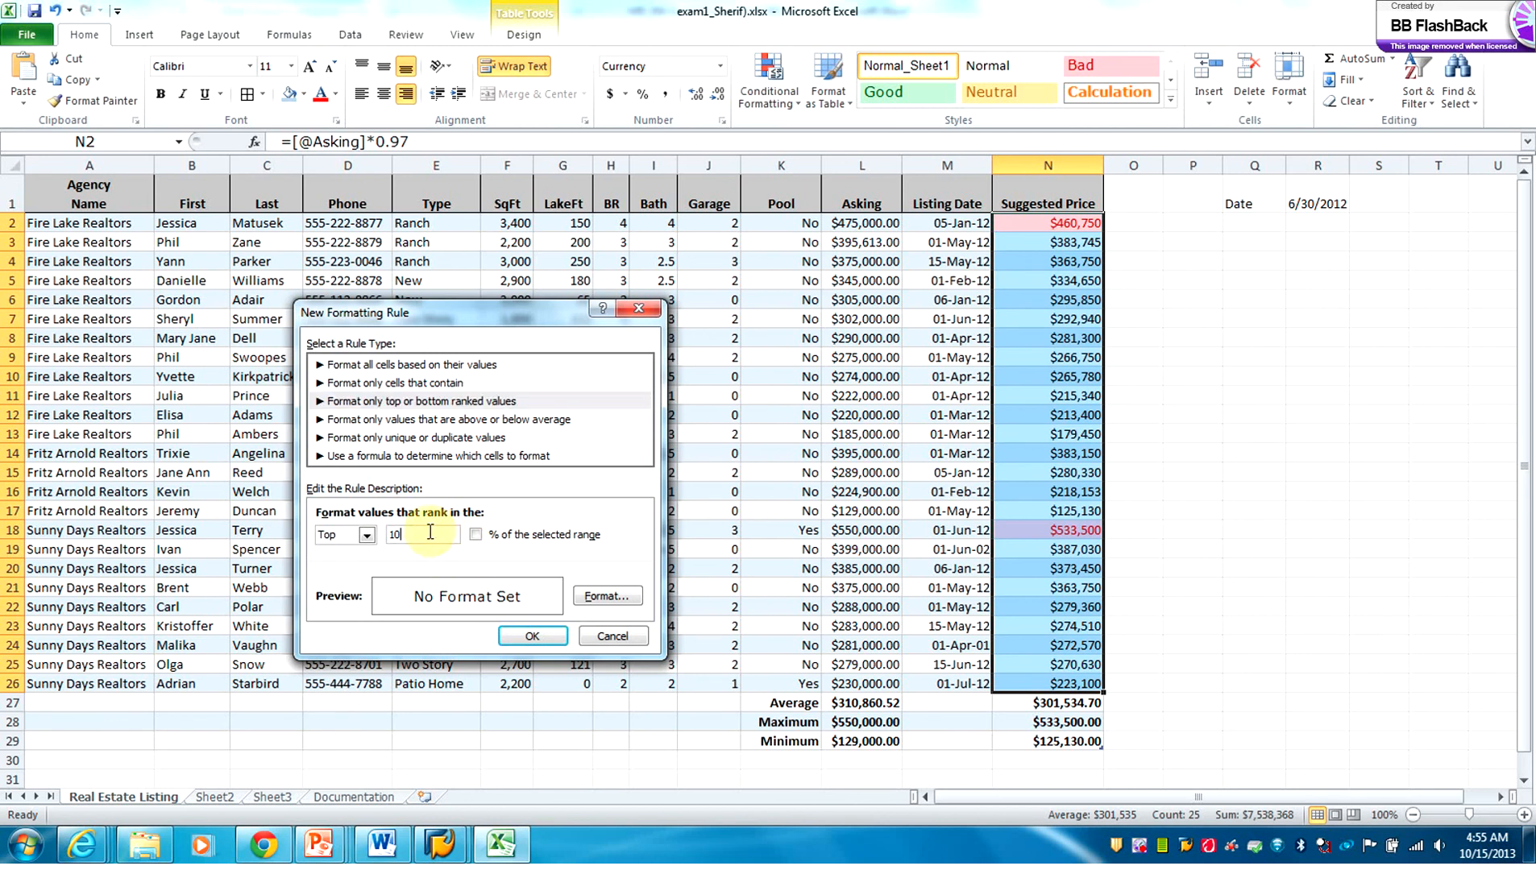
Step: Set the format of the top 1 rule for N2:N26 to an orange fill with the Automatic font color
{"action": "left_click", "coordinate": [606, 596]}
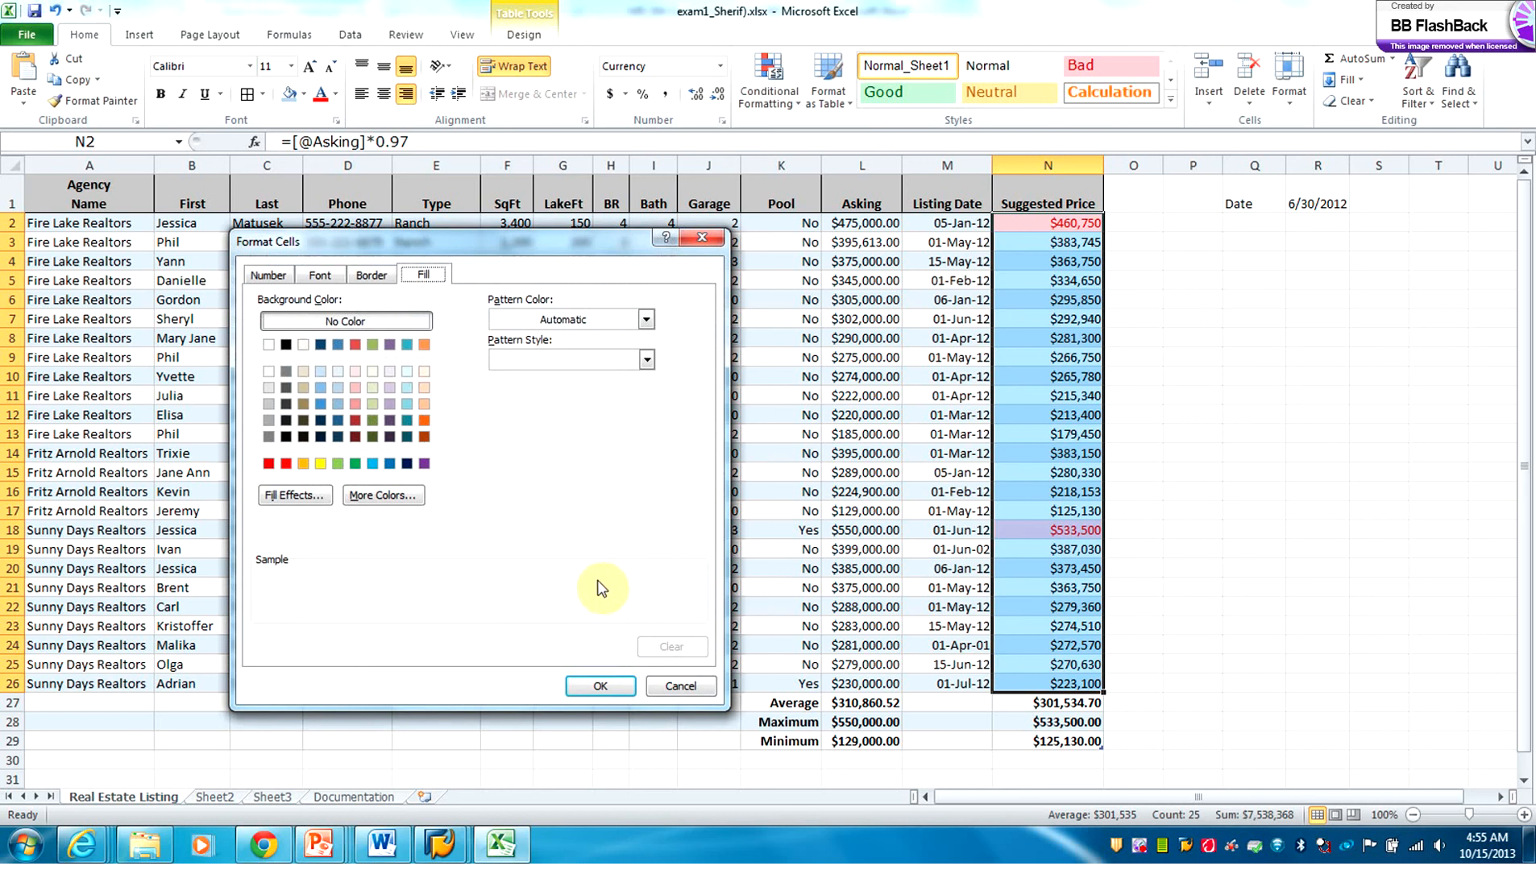
{"action": "left_click", "coordinate": [425, 420]}
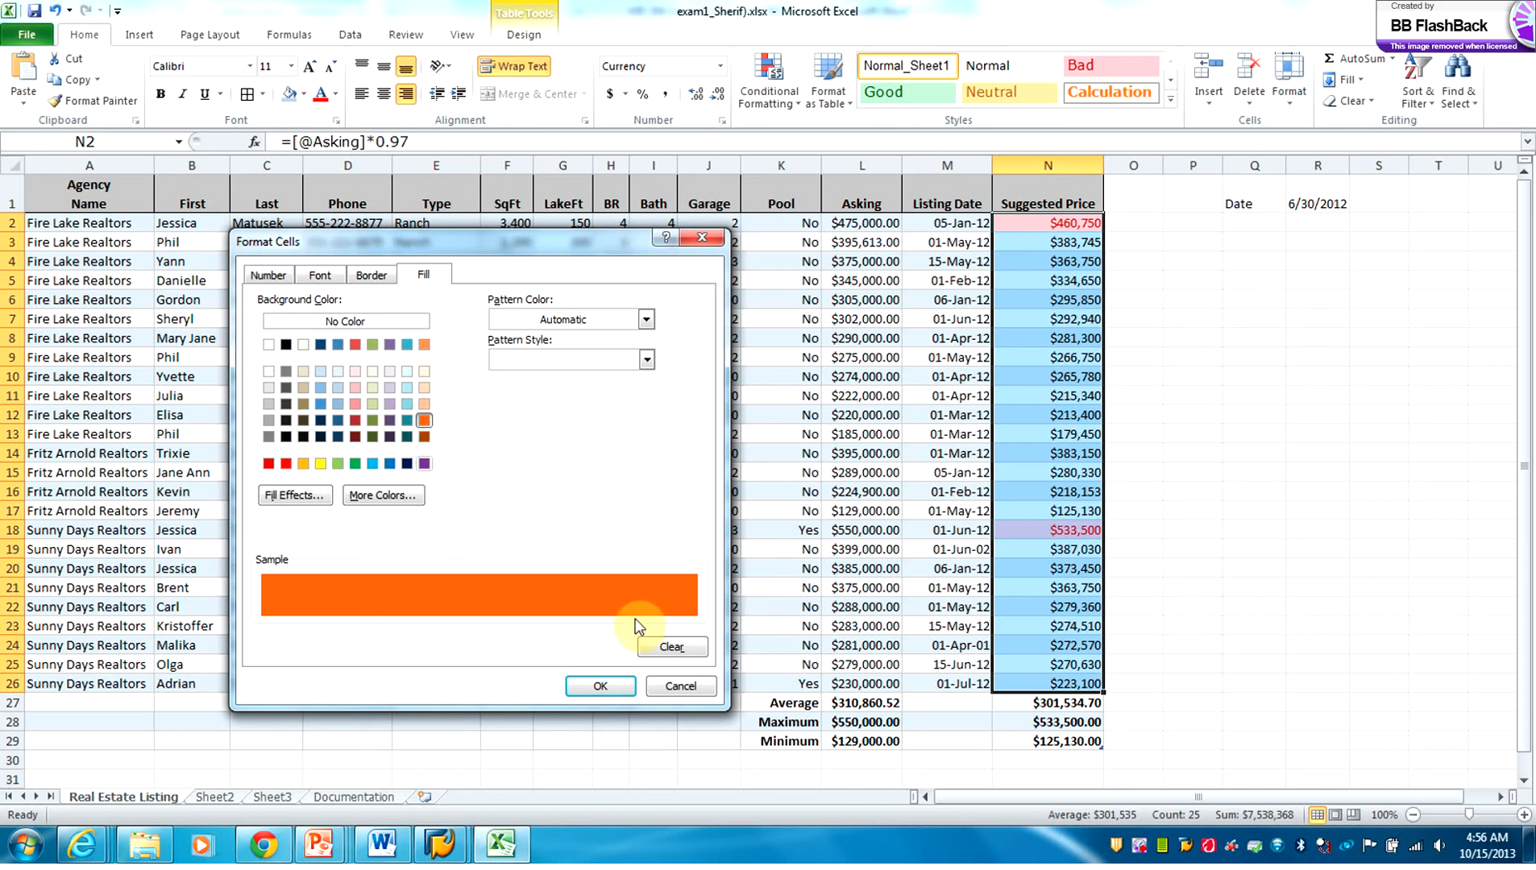
{"action": "left_click", "coordinate": [323, 274]}
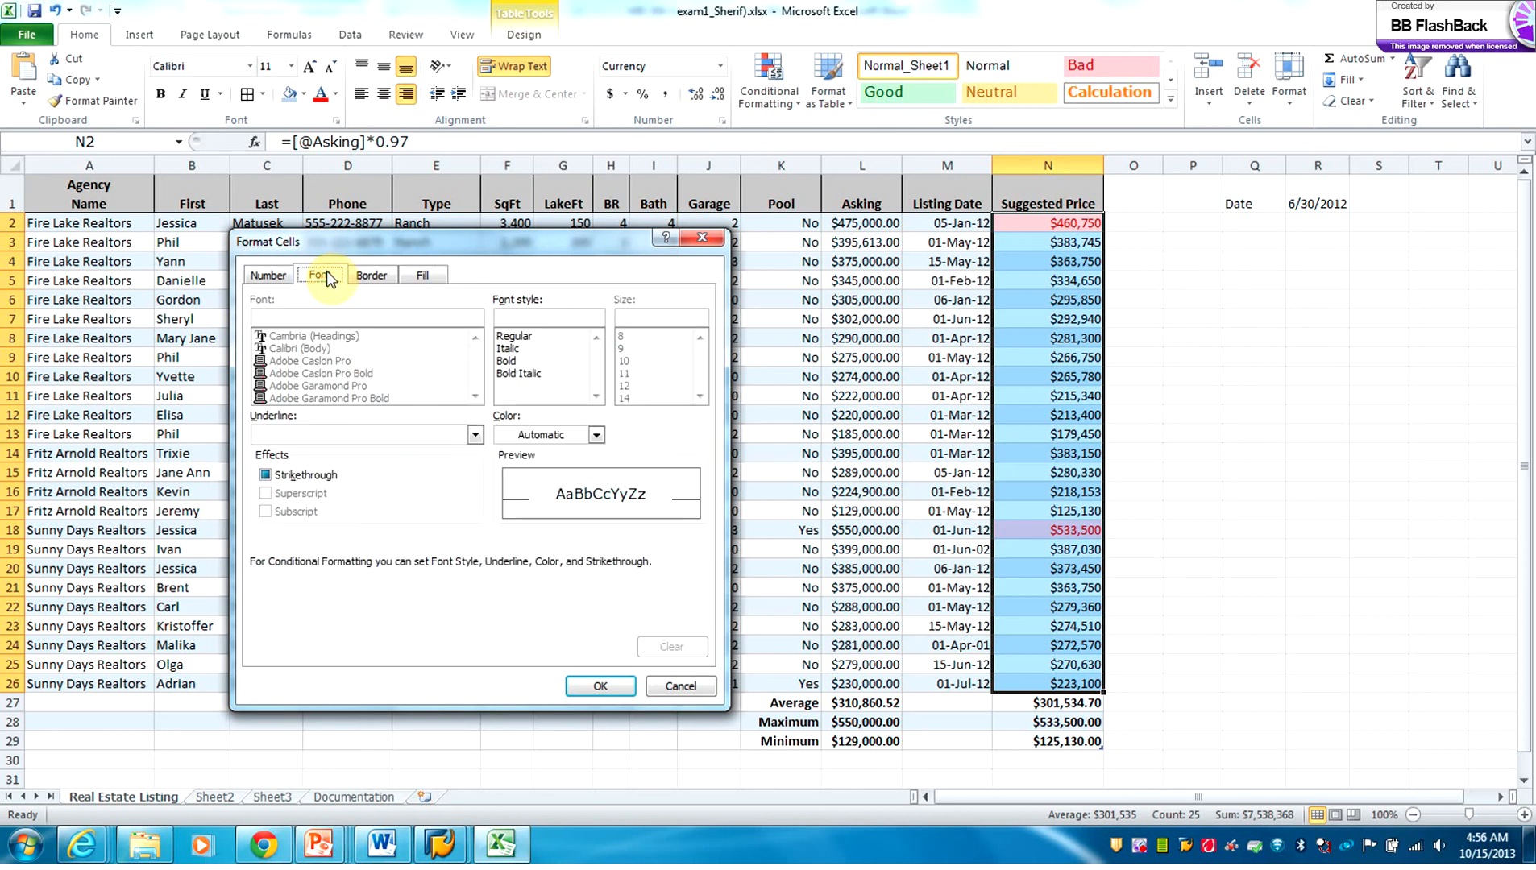
{"action": "left_click", "coordinate": [597, 436]}
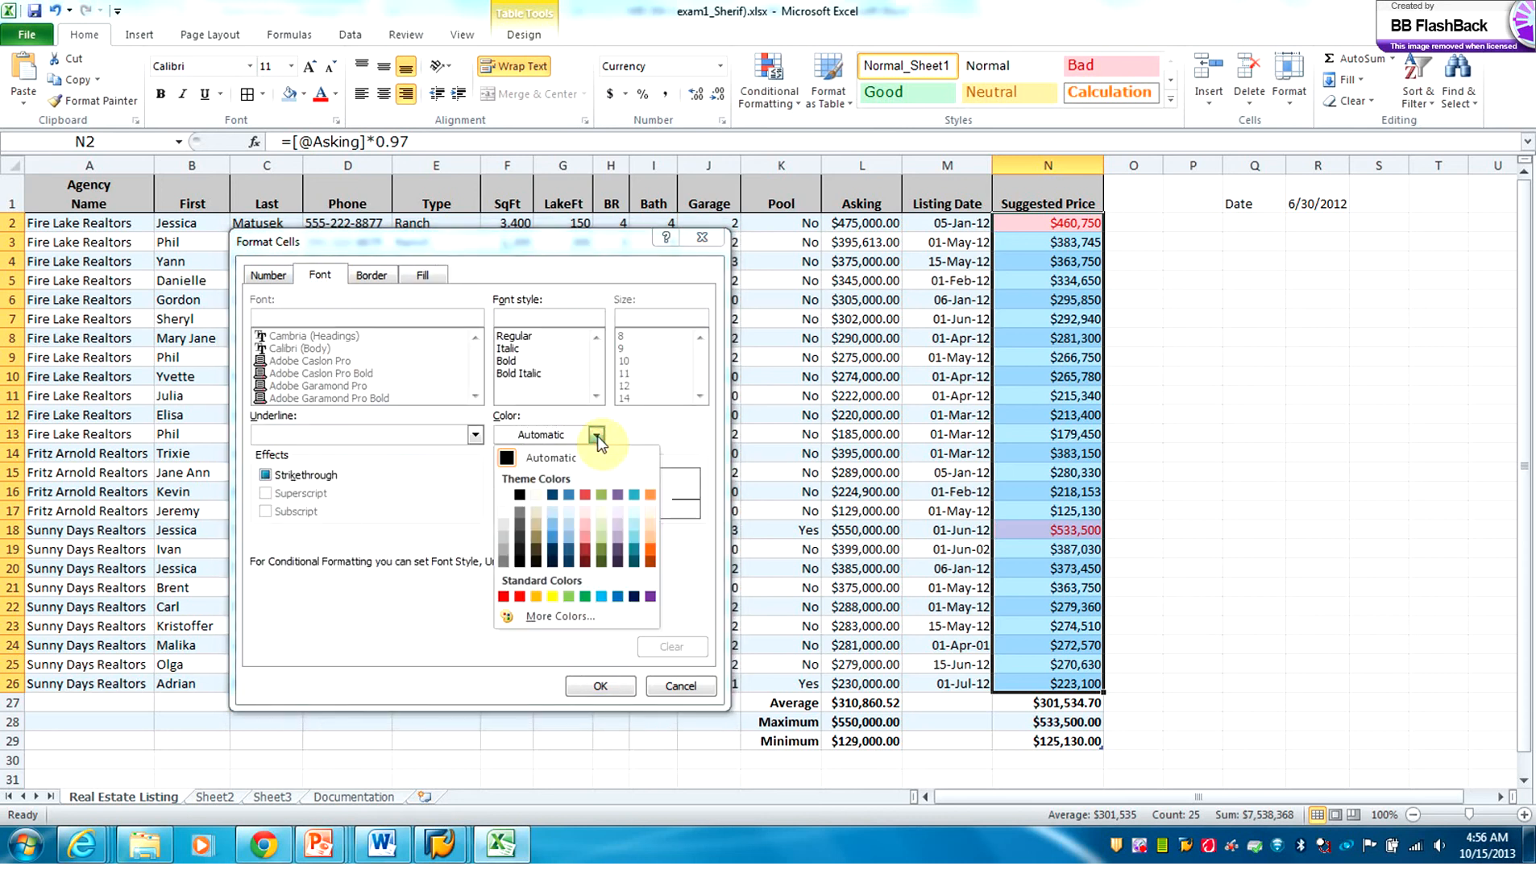
{"action": "left_click", "coordinate": [511, 461]}
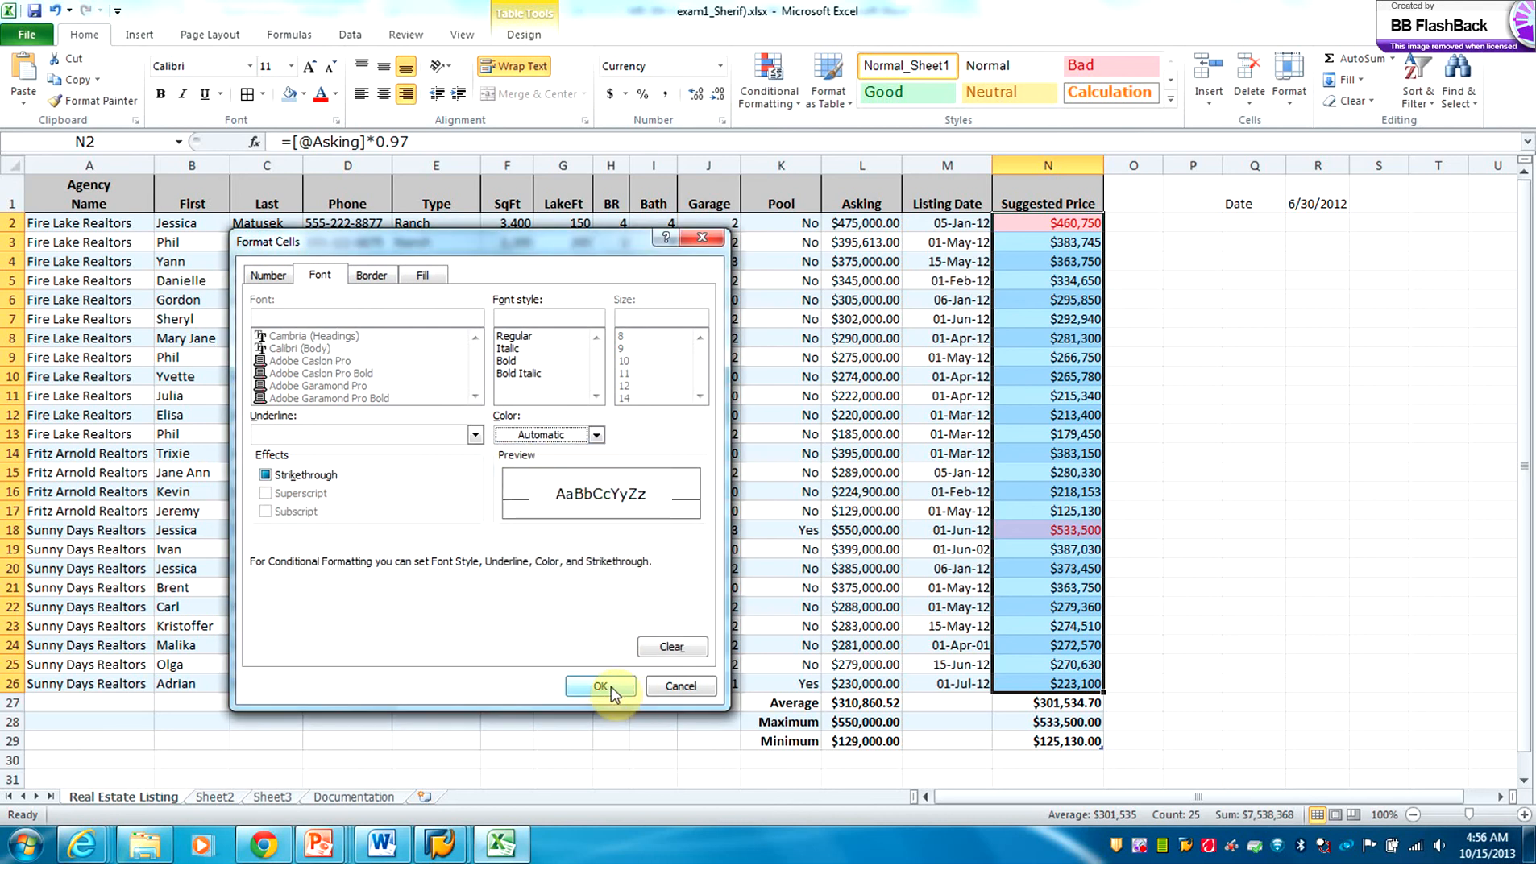
{"action": "left_click", "coordinate": [596, 435]}
{"action": "left_click", "coordinate": [508, 458]}
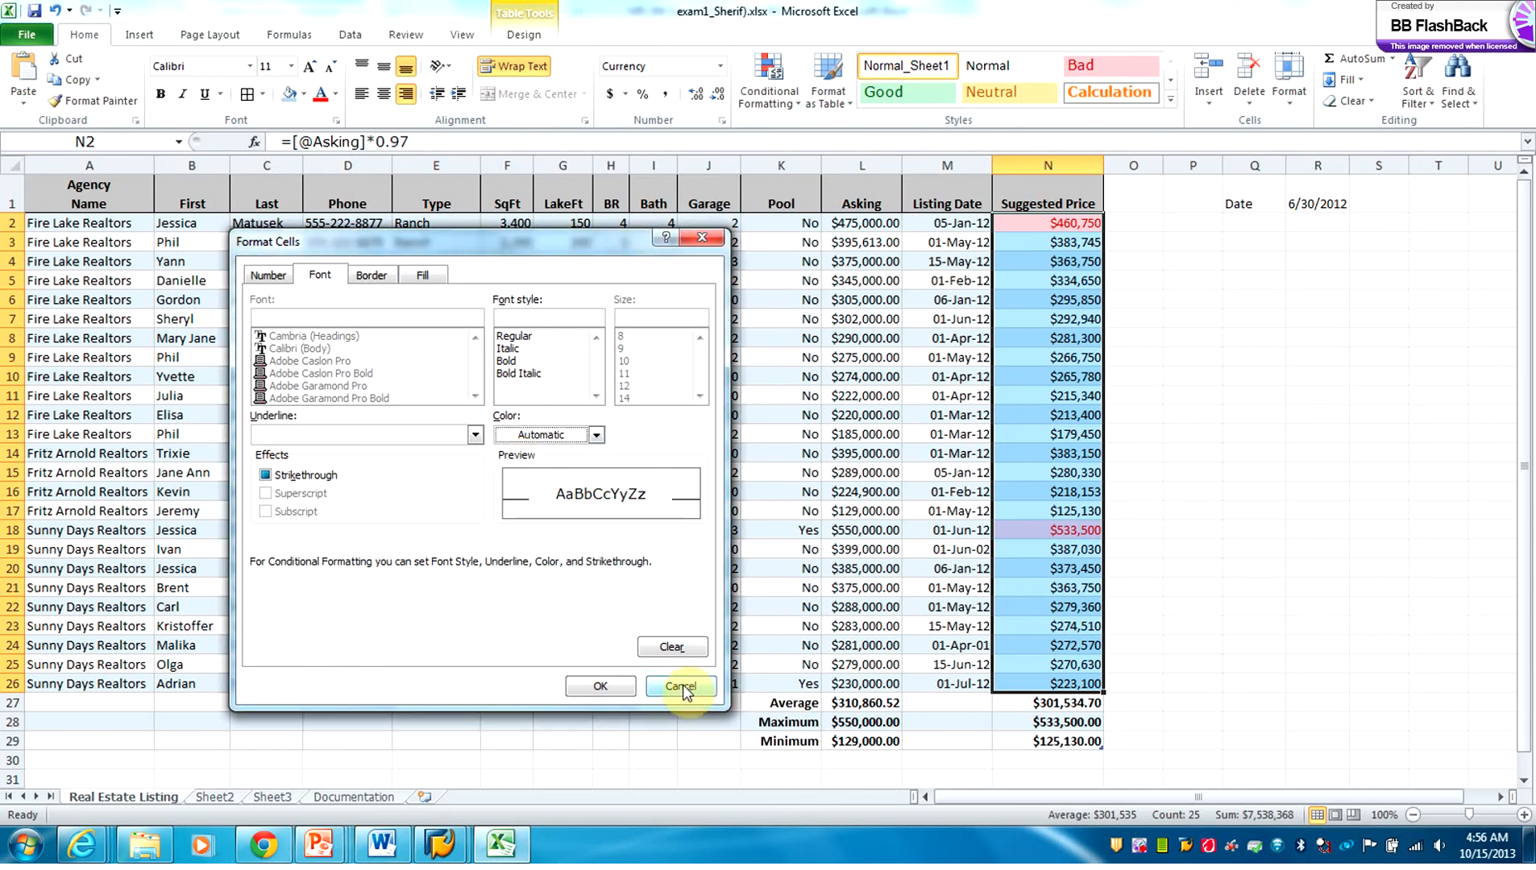
{"action": "left_click", "coordinate": [617, 687]}
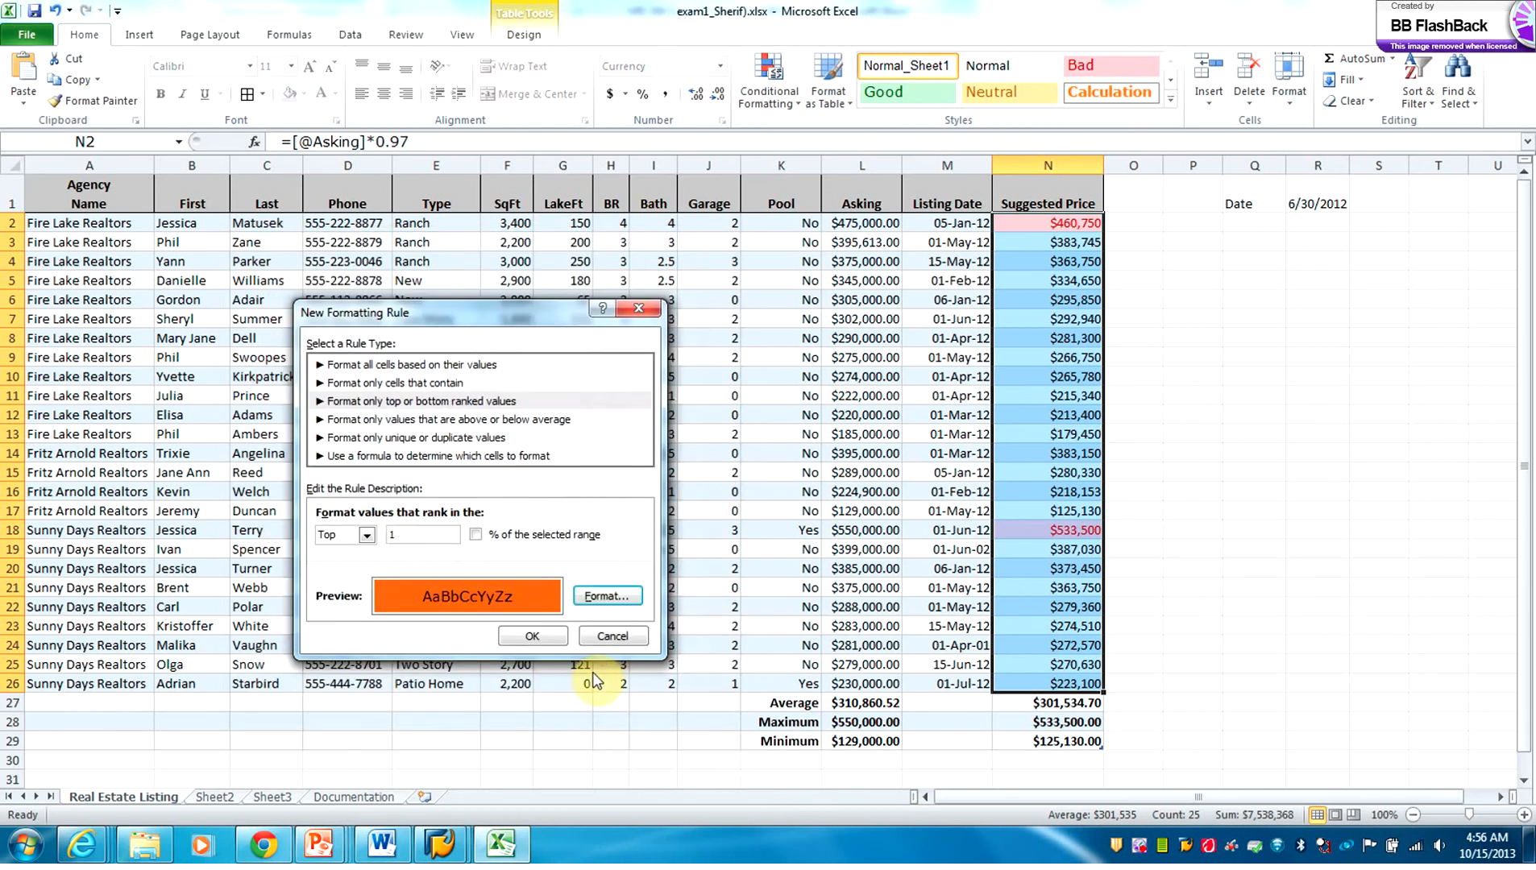
Step: Apply the top 1 conditional formatting rule to Suggested Price cells N2:N26
{"action": "left_click", "coordinate": [543, 640]}
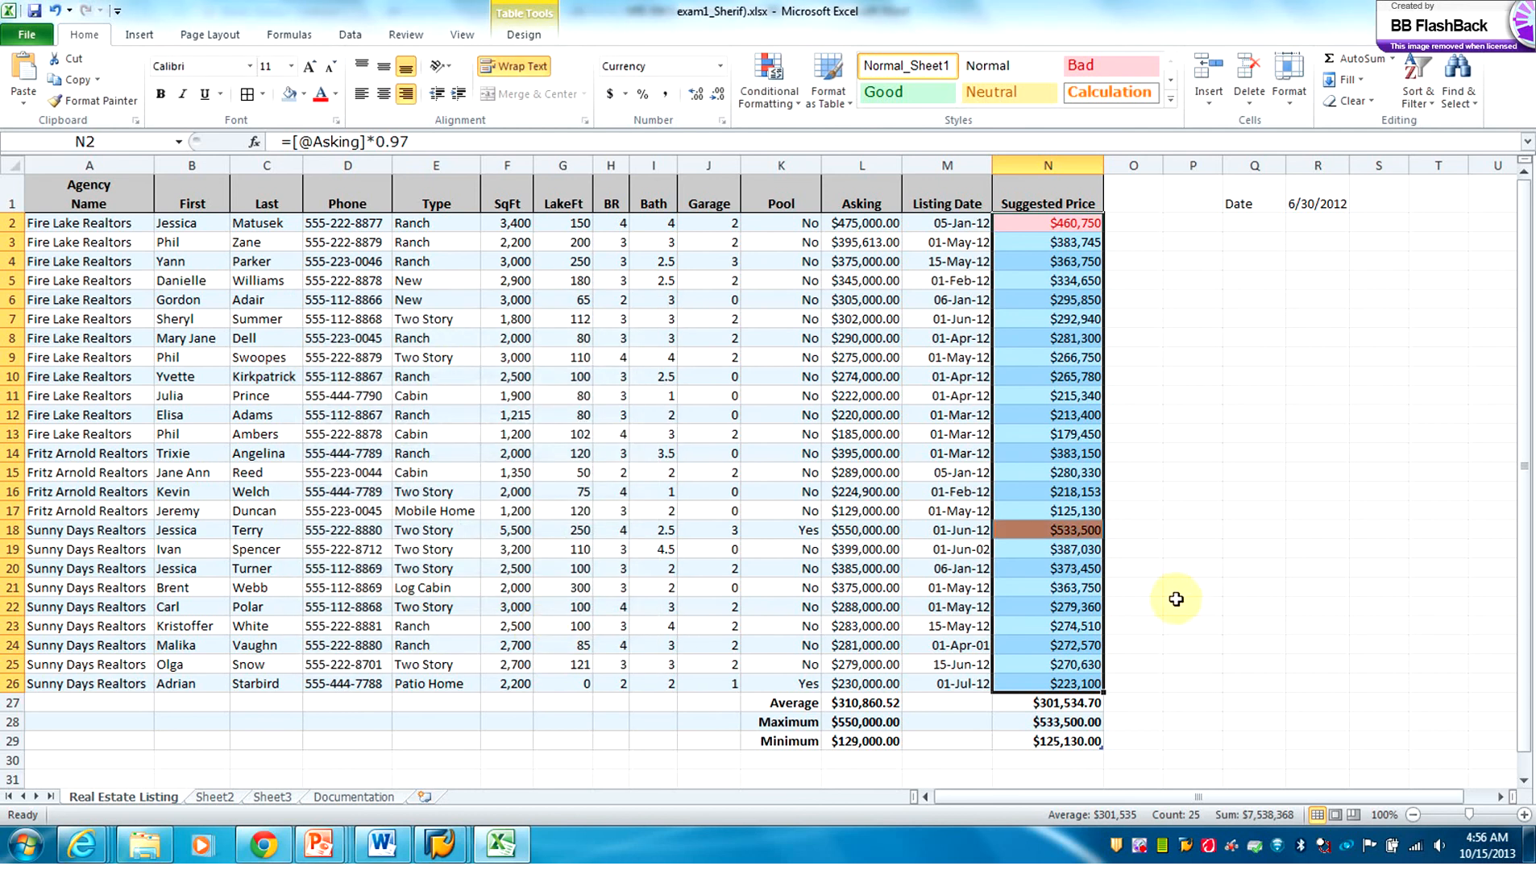
{"action": "left_click", "coordinate": [1175, 600]}
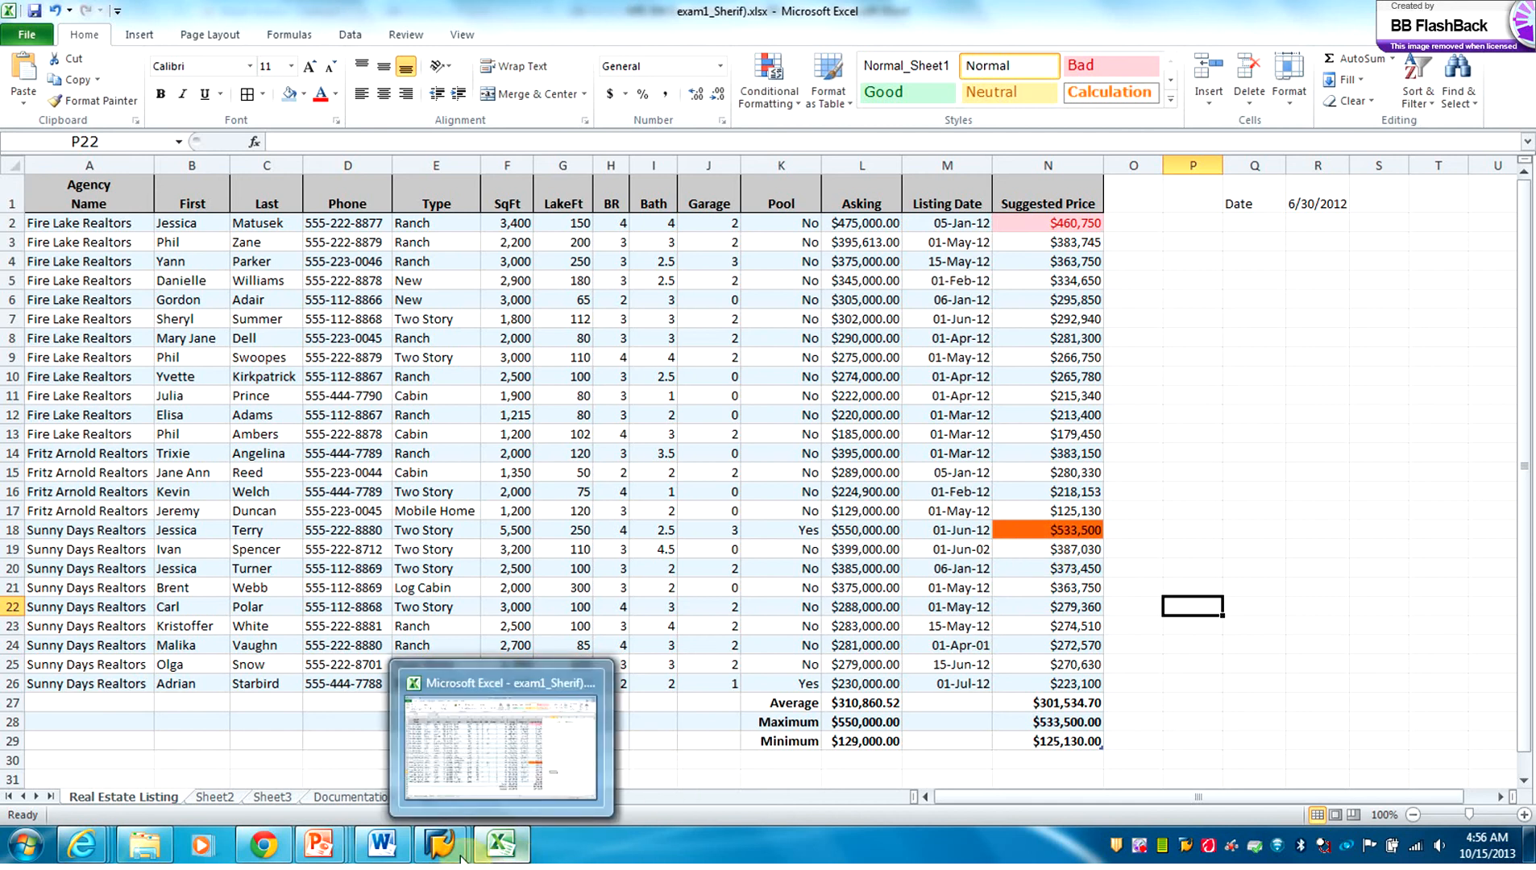
Step: Check the remaining exam tasks in the Word document, and in Excel add the heading Days in Market in O1, fitting column O to it
{"action": "left_click", "coordinate": [386, 848]}
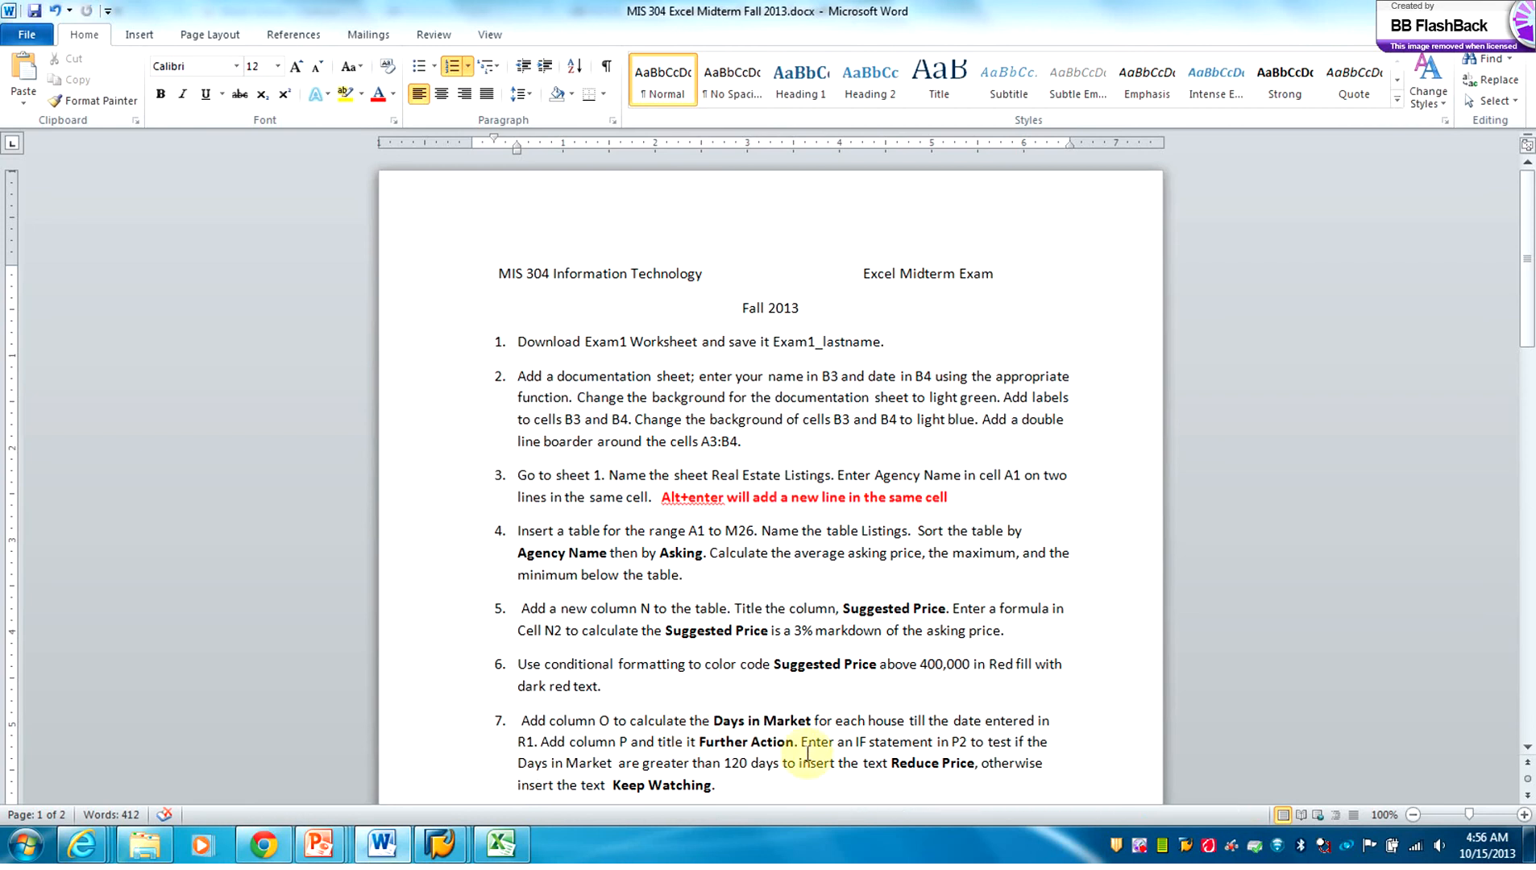
{"action": "left_click_drag", "start_coordinate": [1527, 339], "coordinate": [1530, 420]}
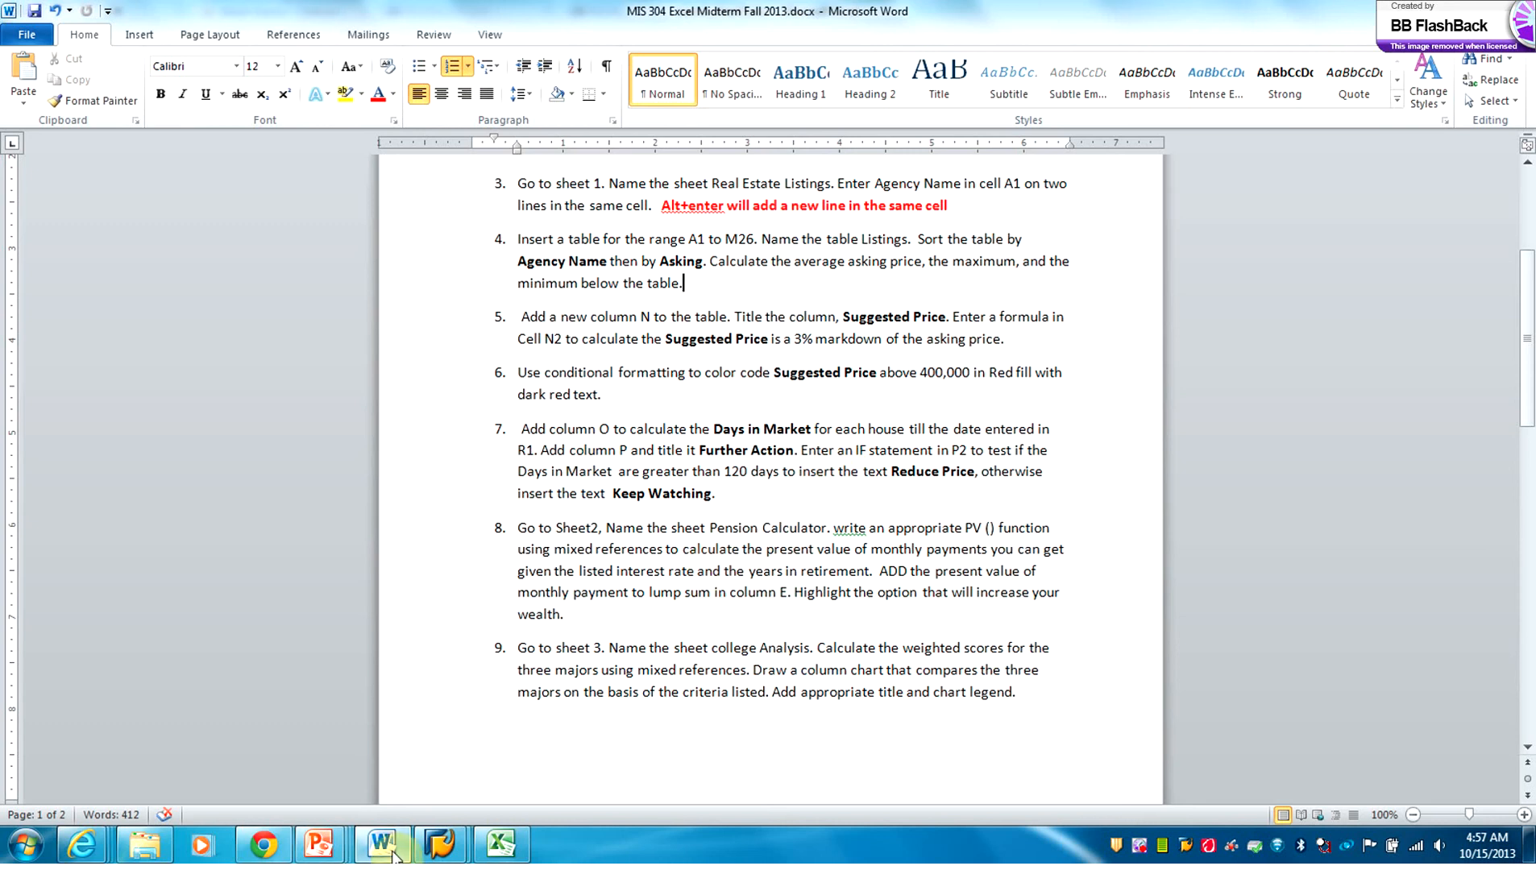
{"action": "left_click", "coordinate": [499, 846]}
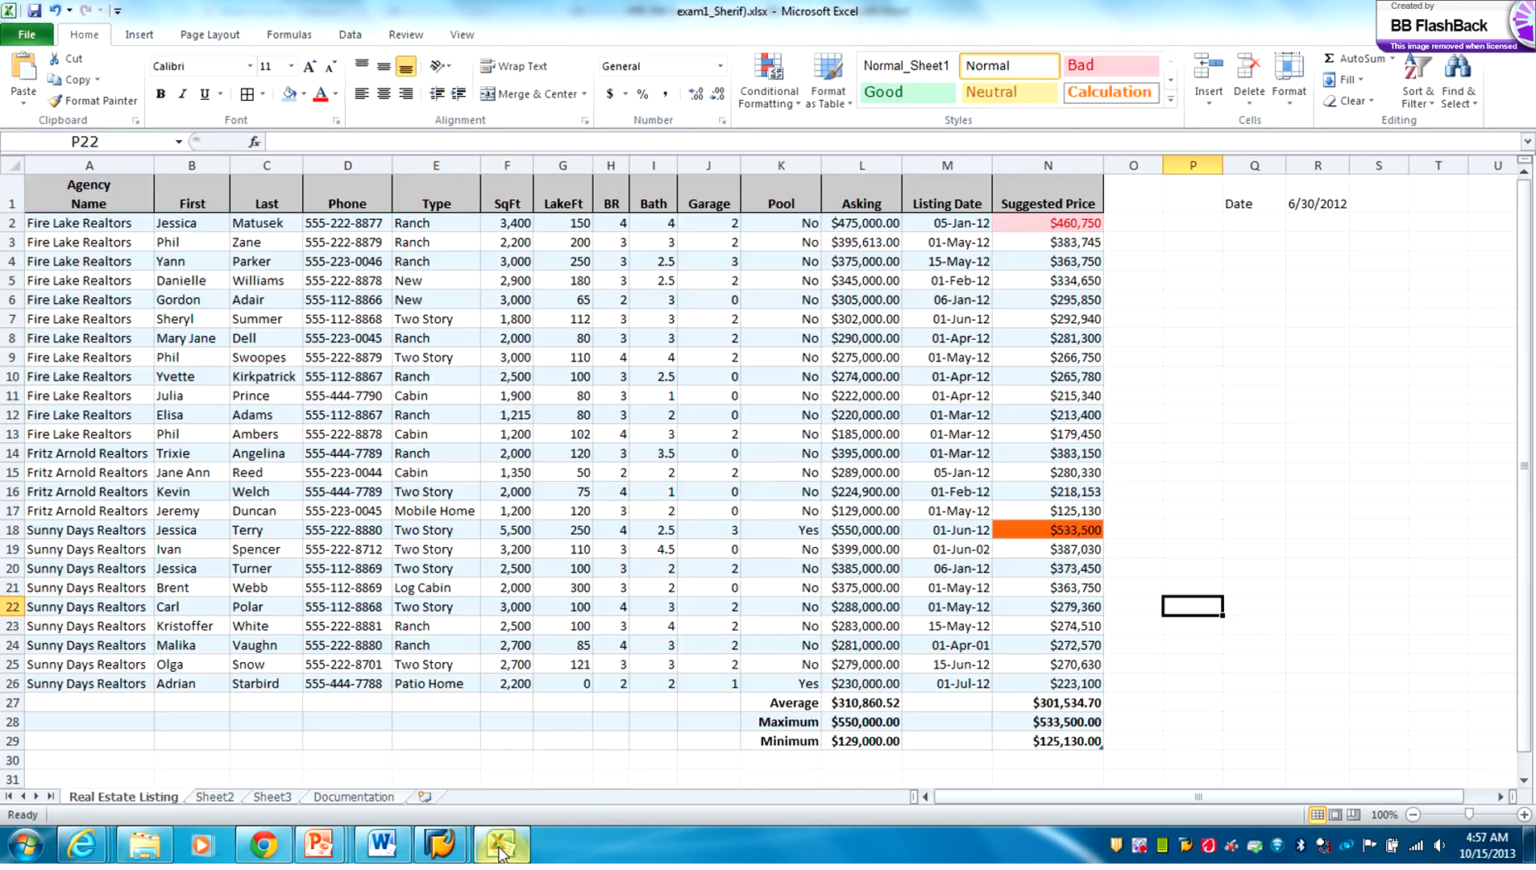
{"action": "left_click", "coordinate": [1122, 192]}
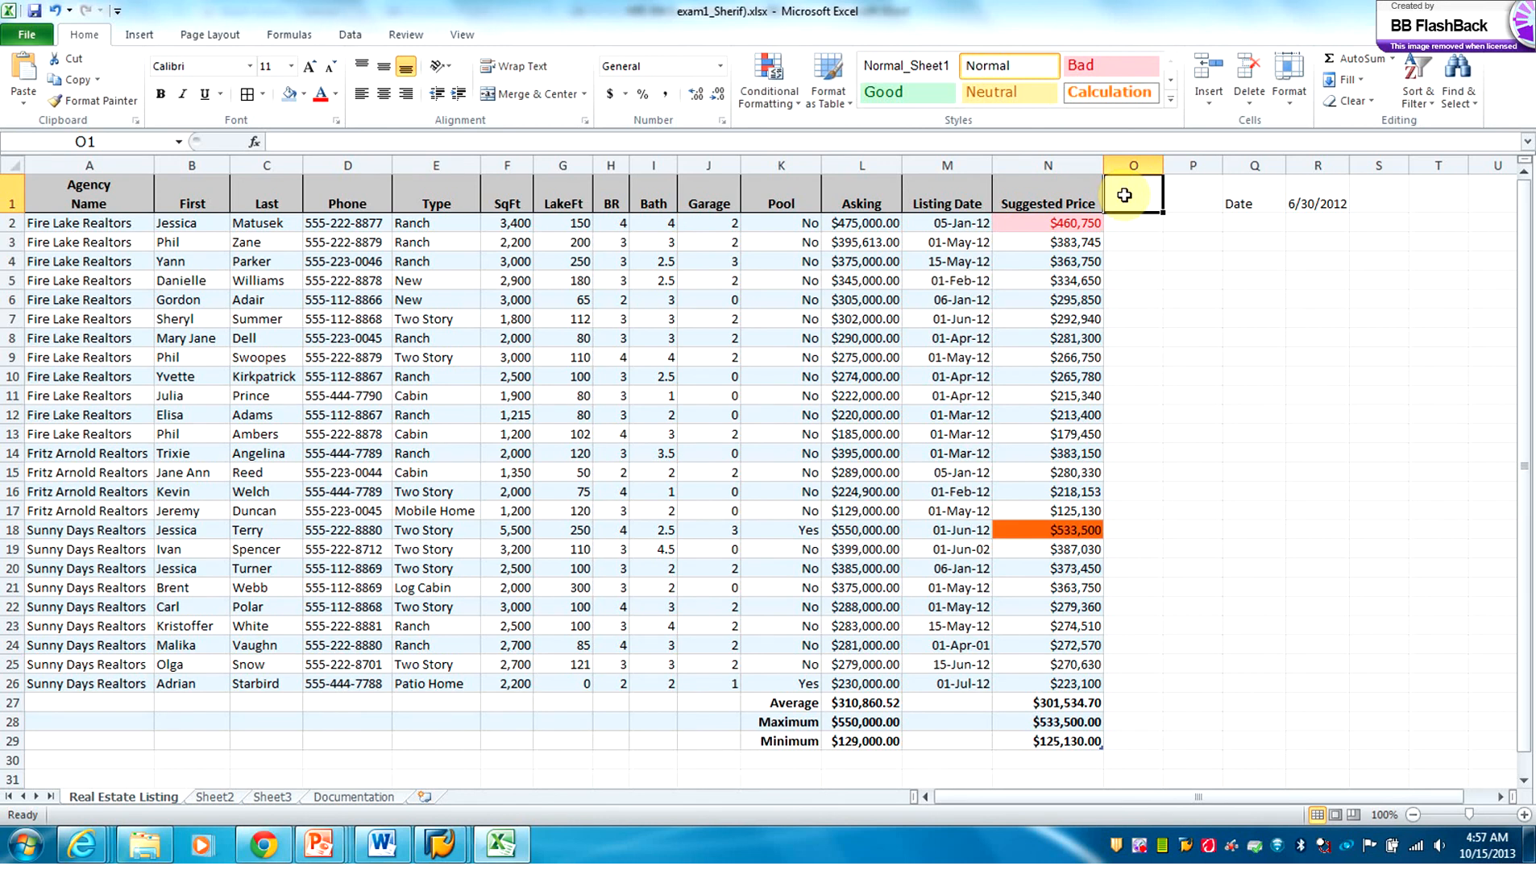
{"action": "type", "text": "Days in Market"}
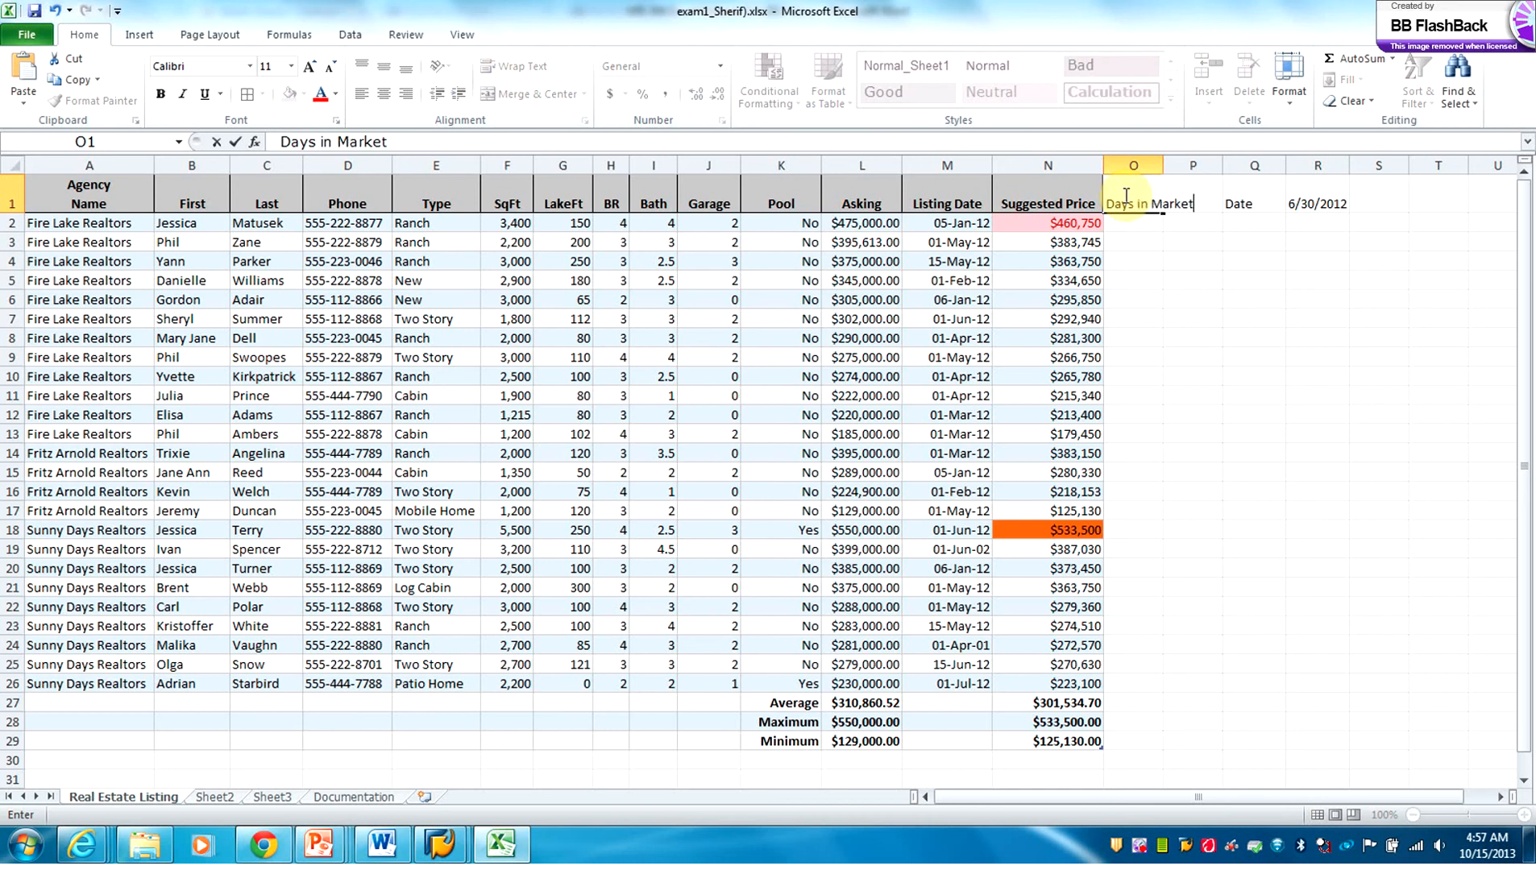
{"action": "left_click", "coordinate": [1130, 225]}
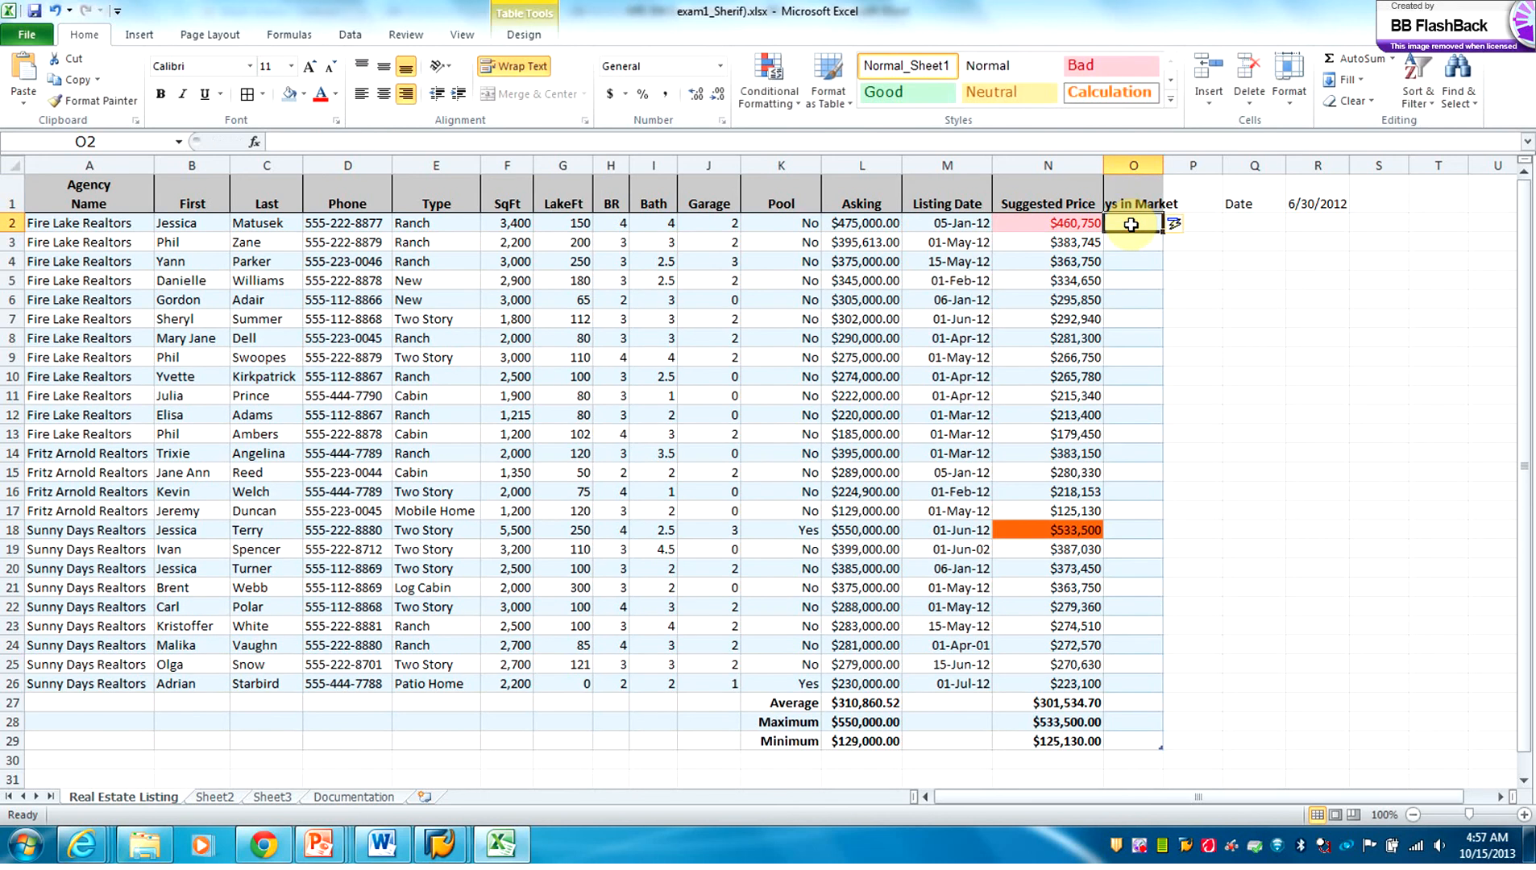
{"action": "double_click", "coordinate": [1160, 164]}
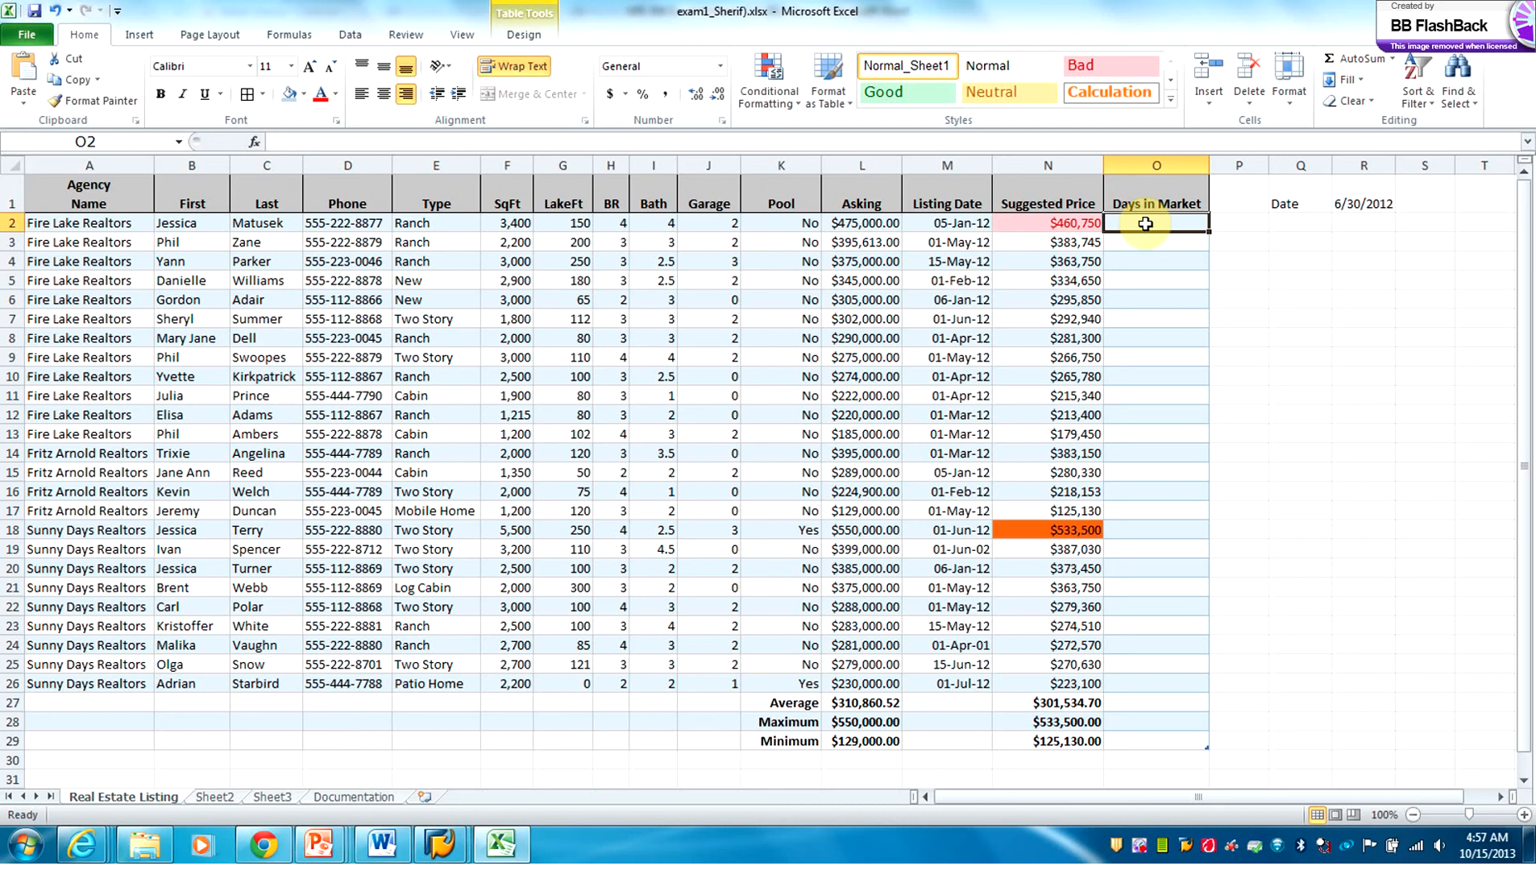
{"action": "type", "text": "="}
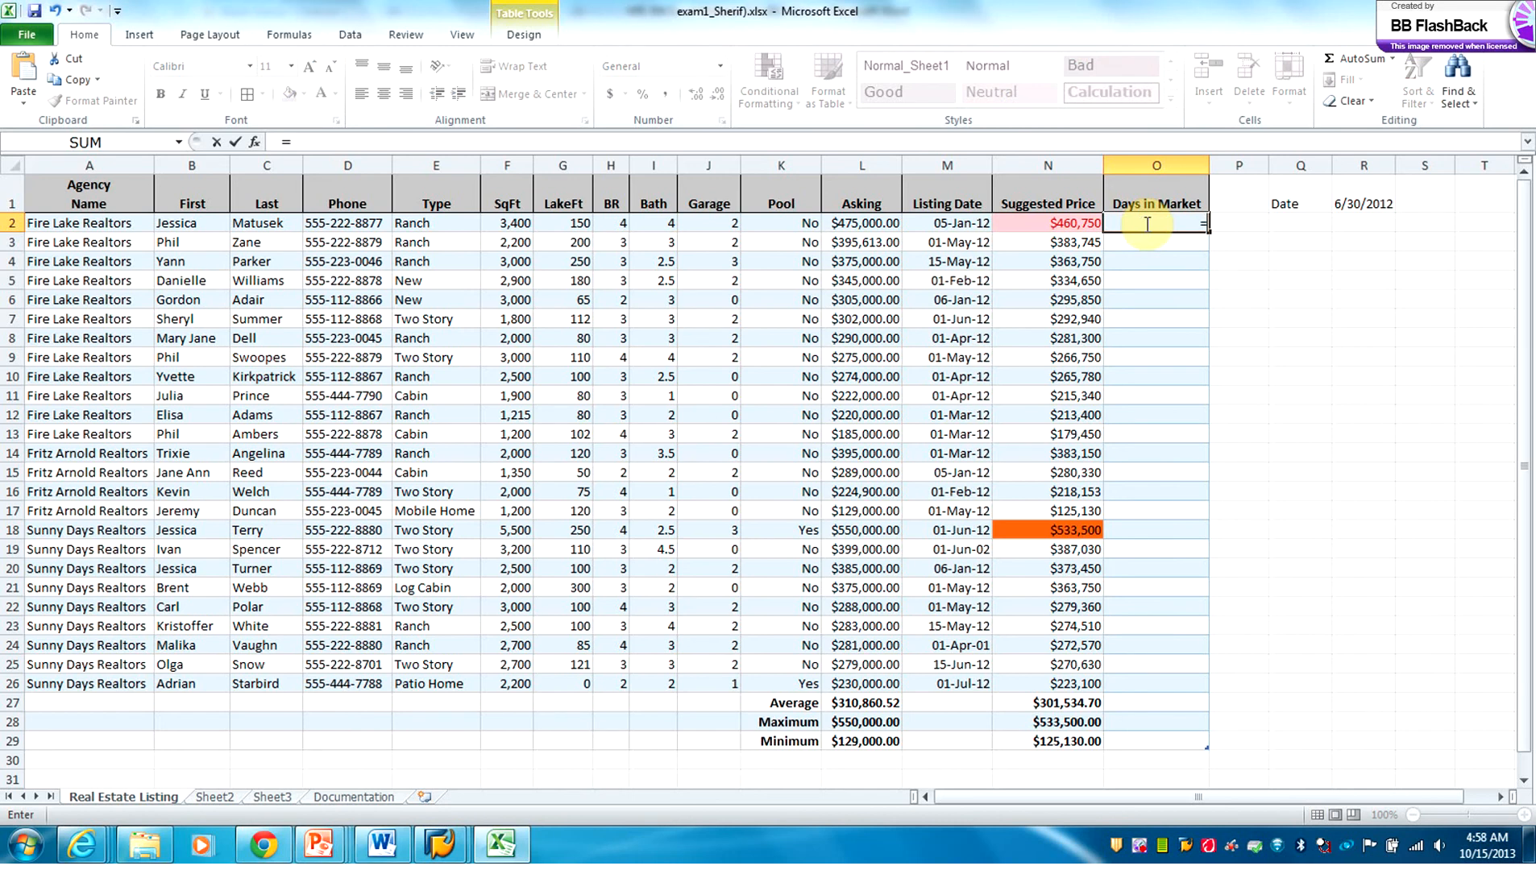
{"action": "left_click", "coordinate": [1357, 208]}
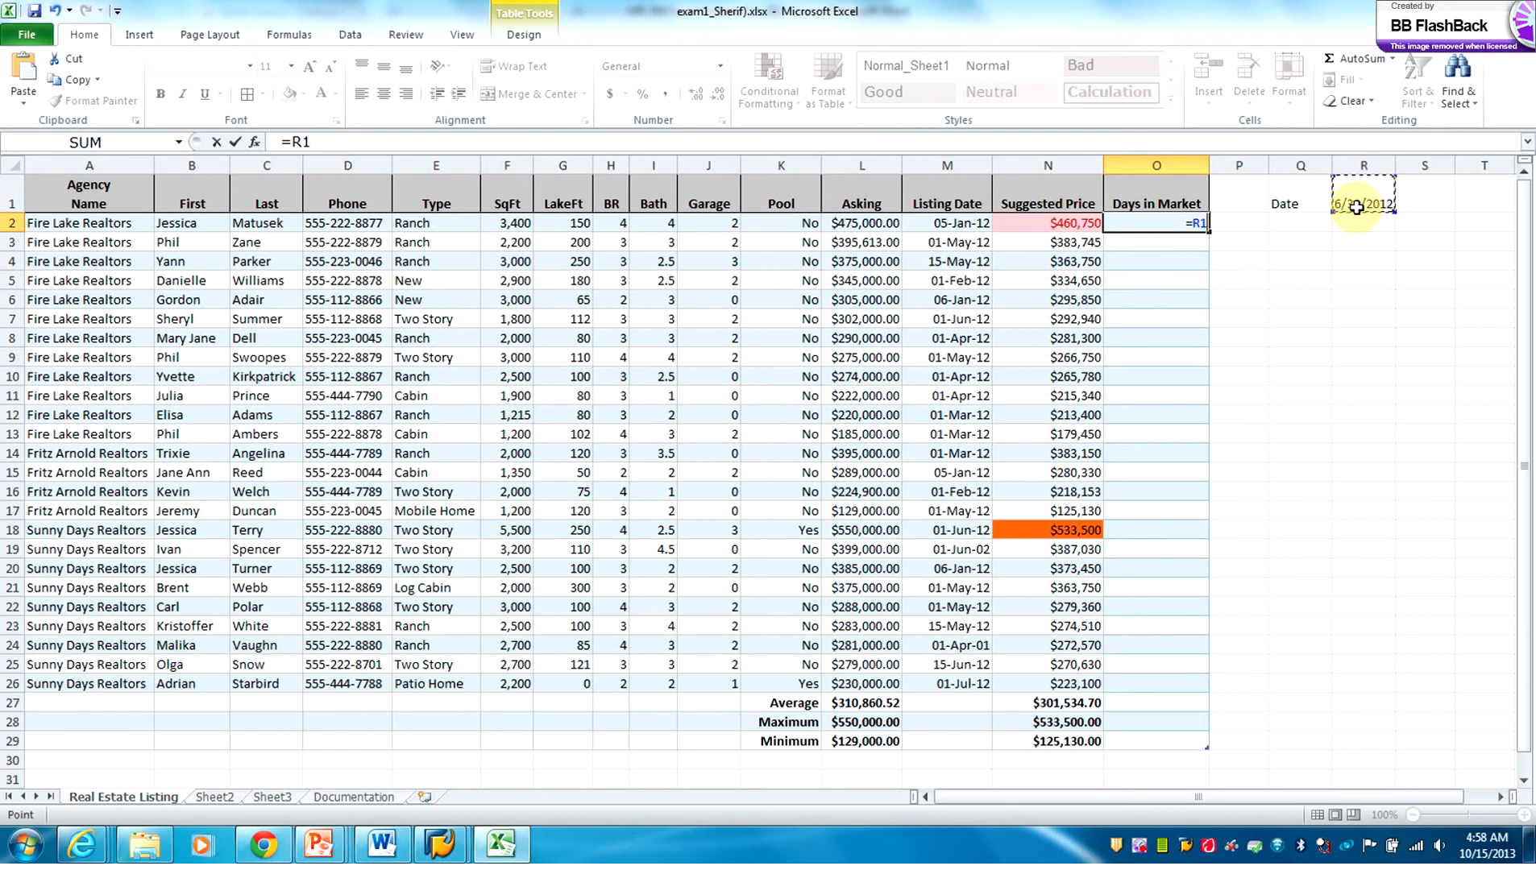
{"action": "type", "text": "-"}
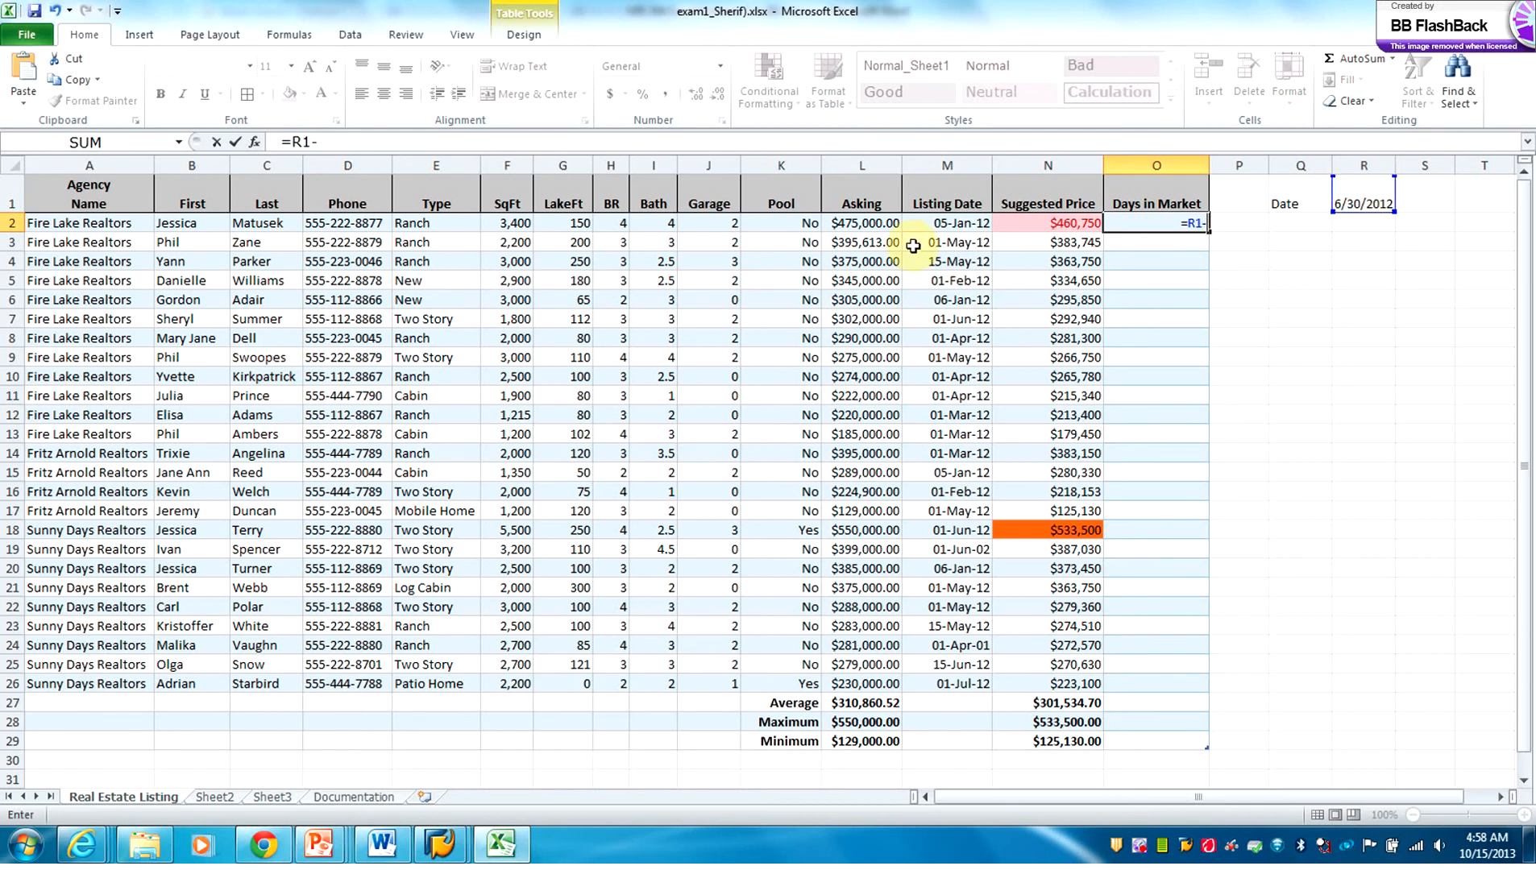
{"action": "left_click", "coordinate": [868, 225]}
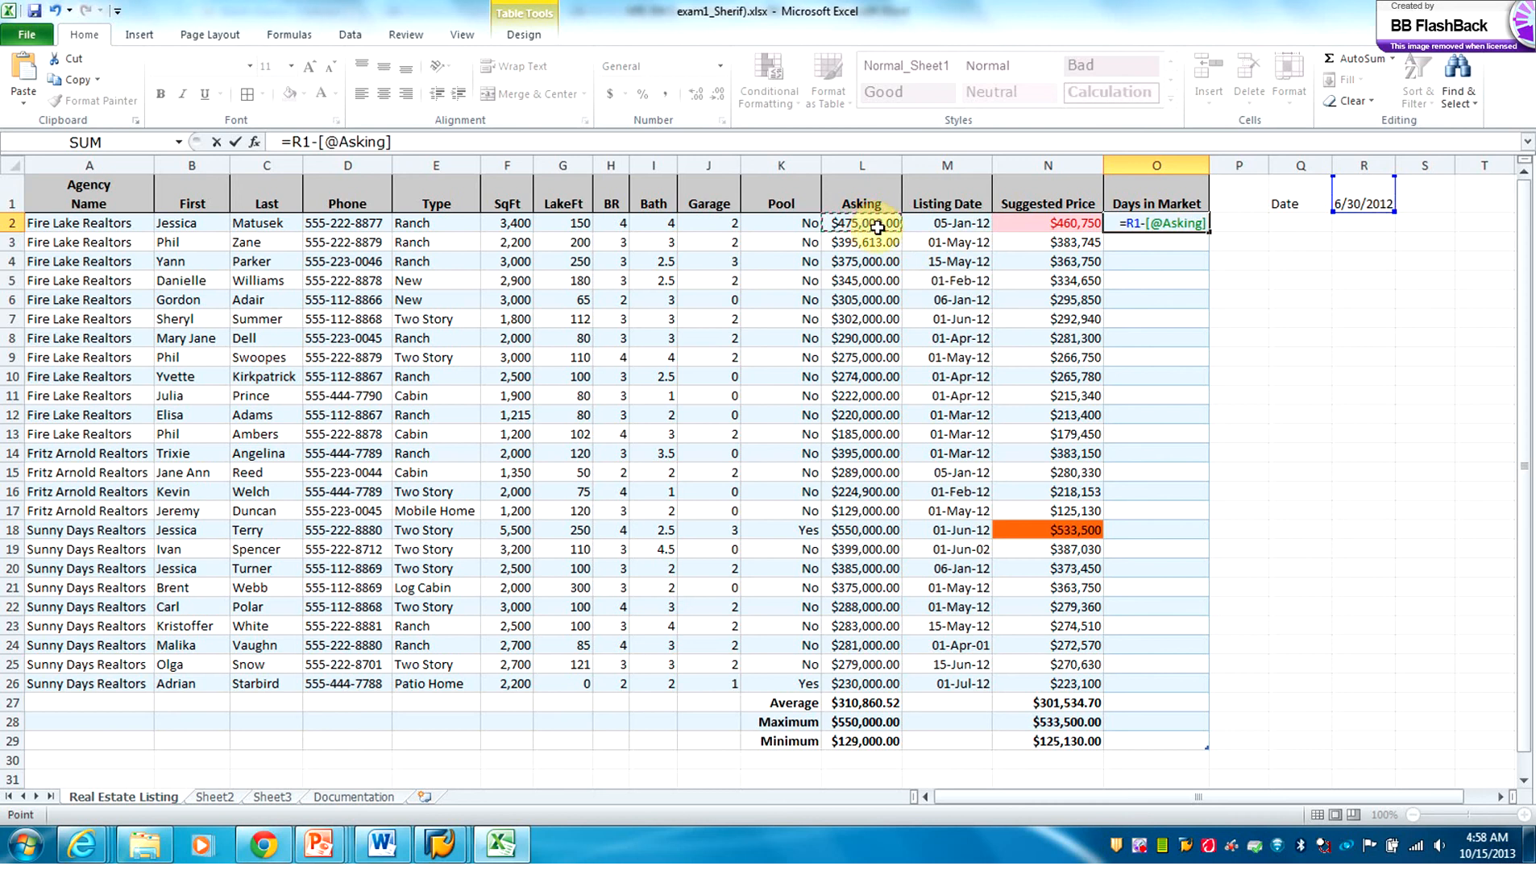
{"action": "left_click", "coordinate": [293, 142]}
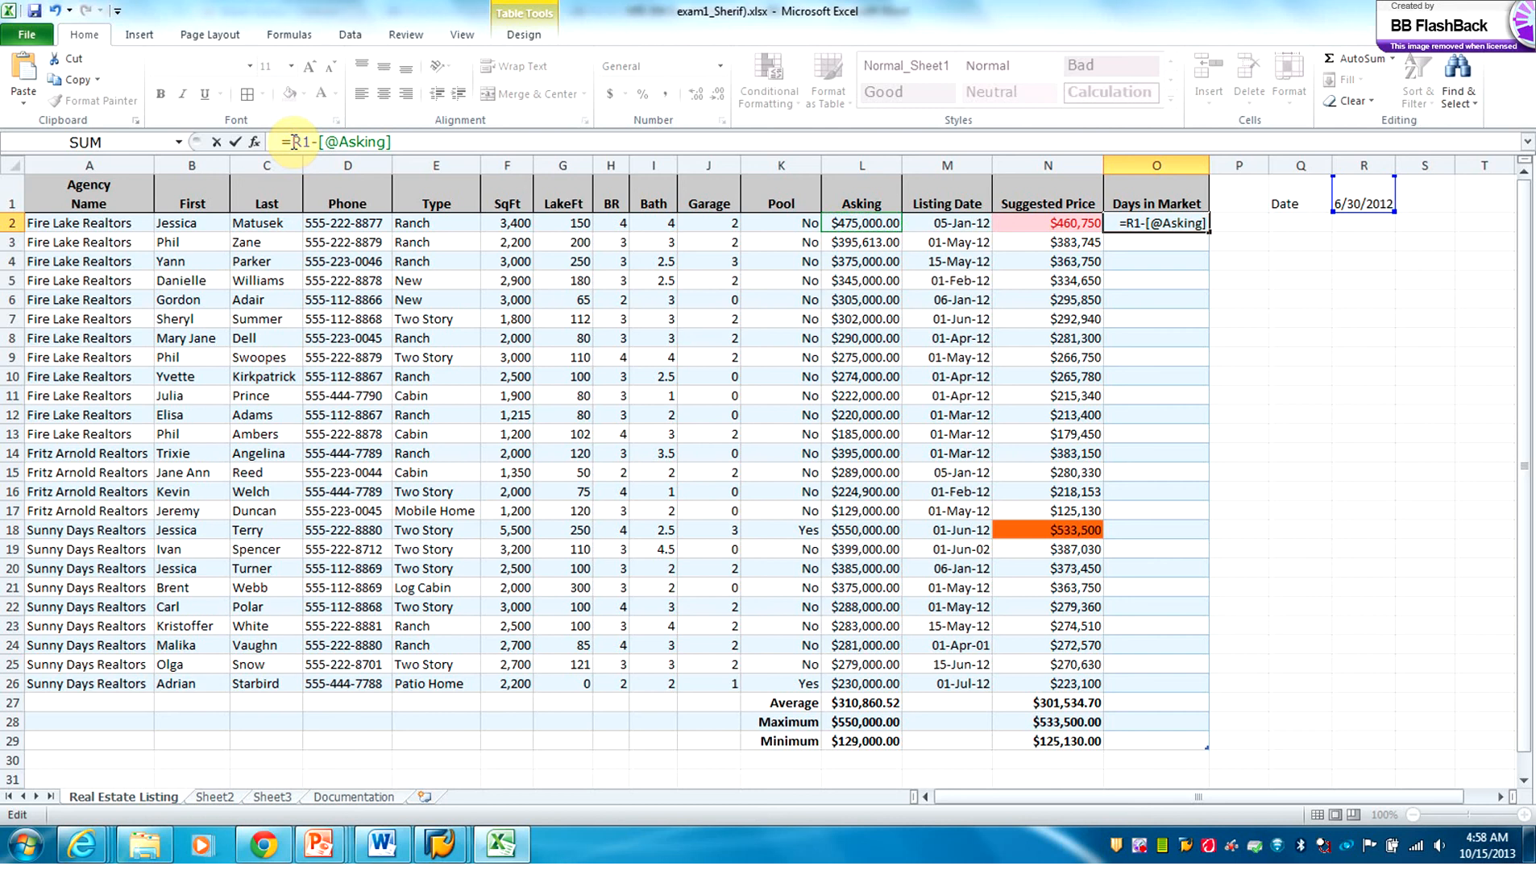
{"action": "type", "text": "$R"}
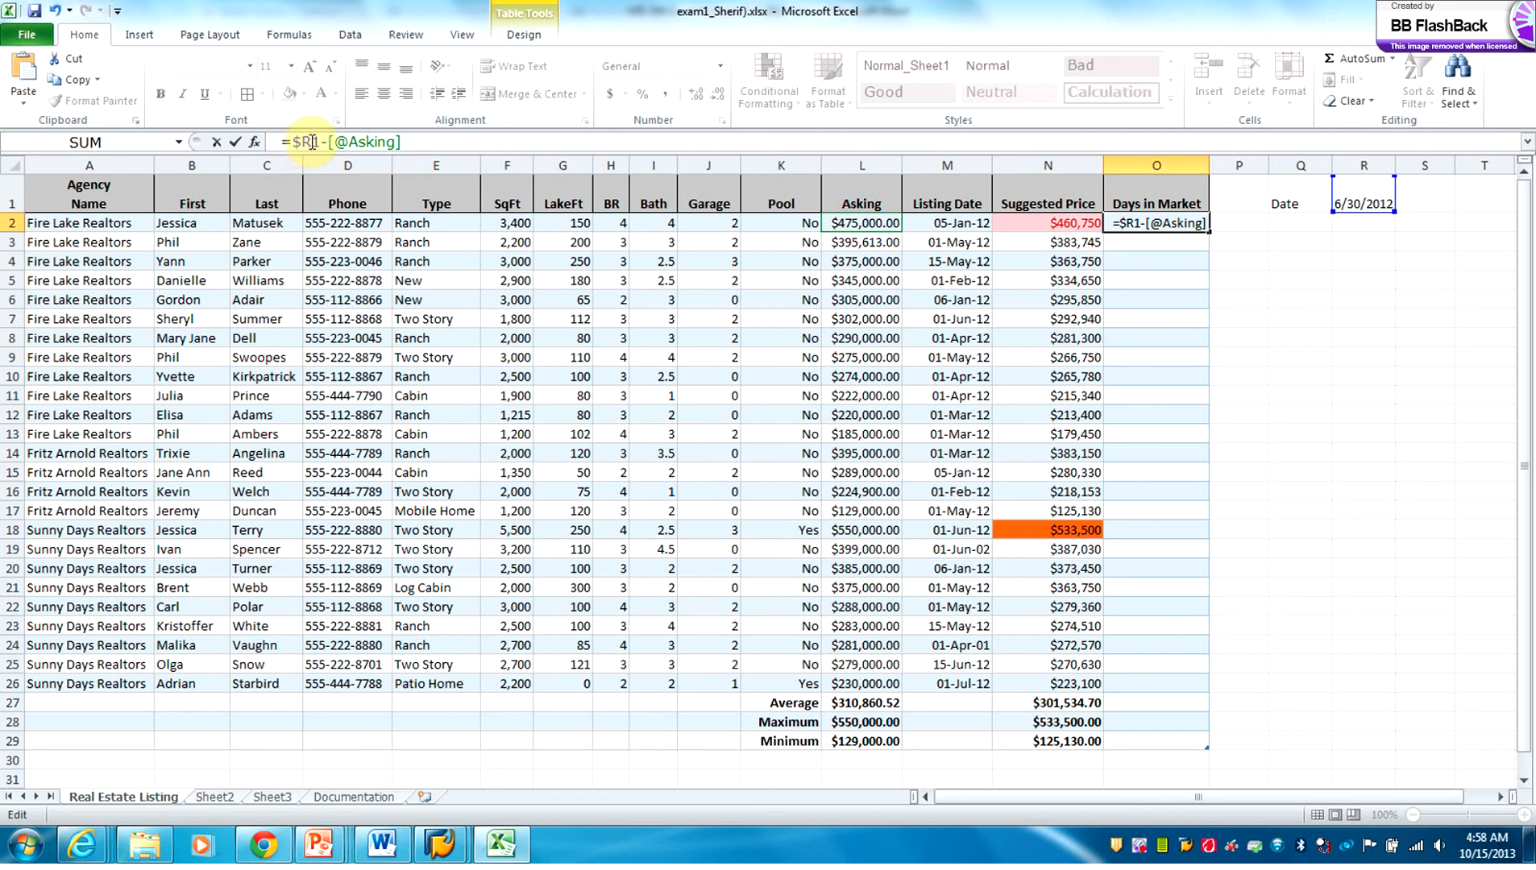
{"action": "type", "text": "$"}
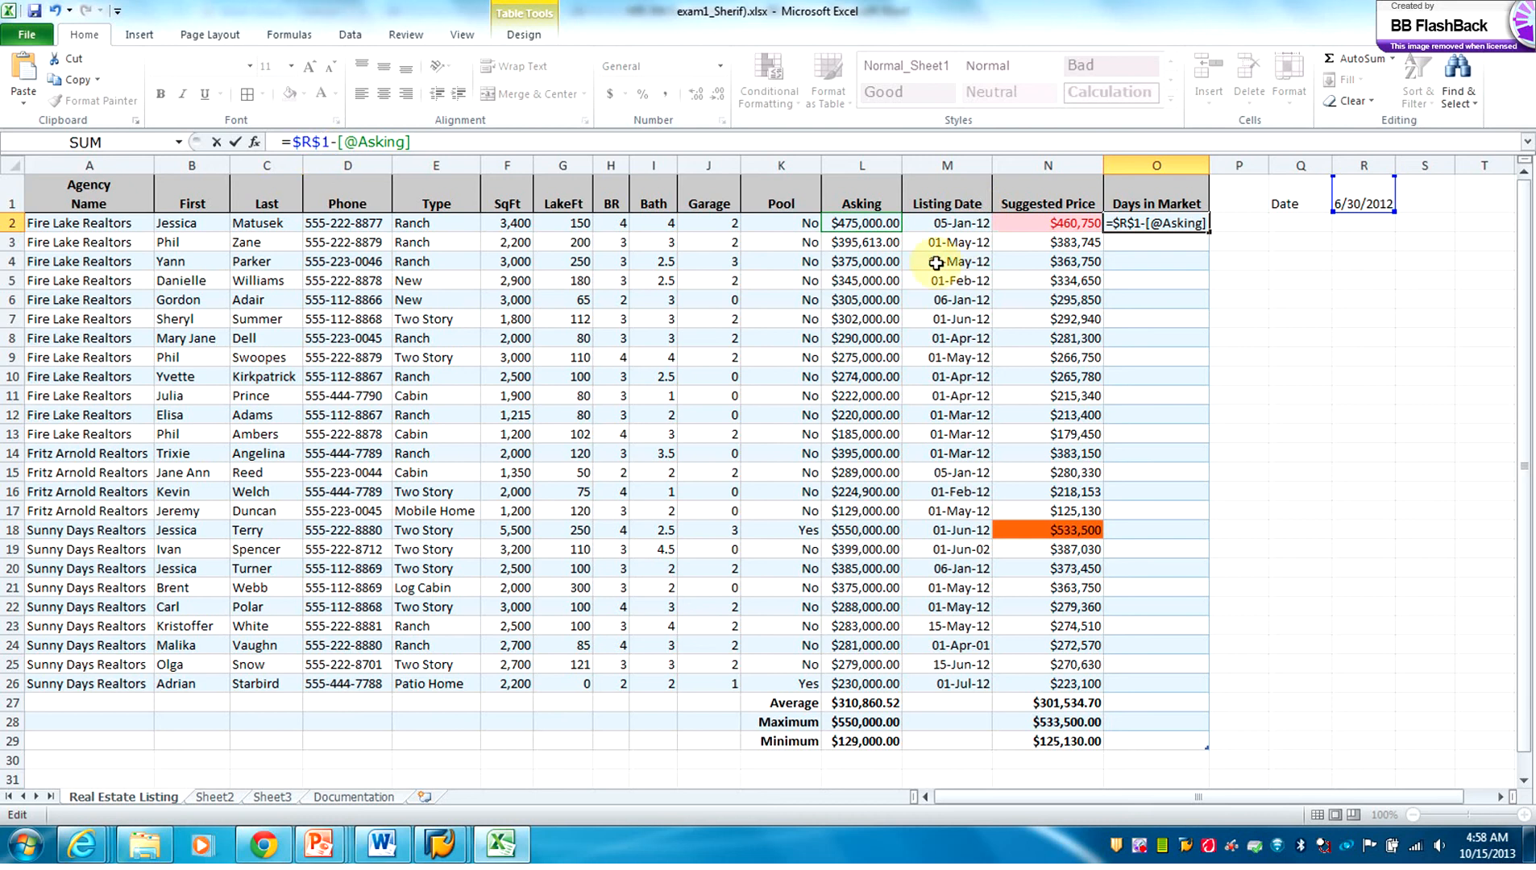
{"action": "key", "text": "Return"}
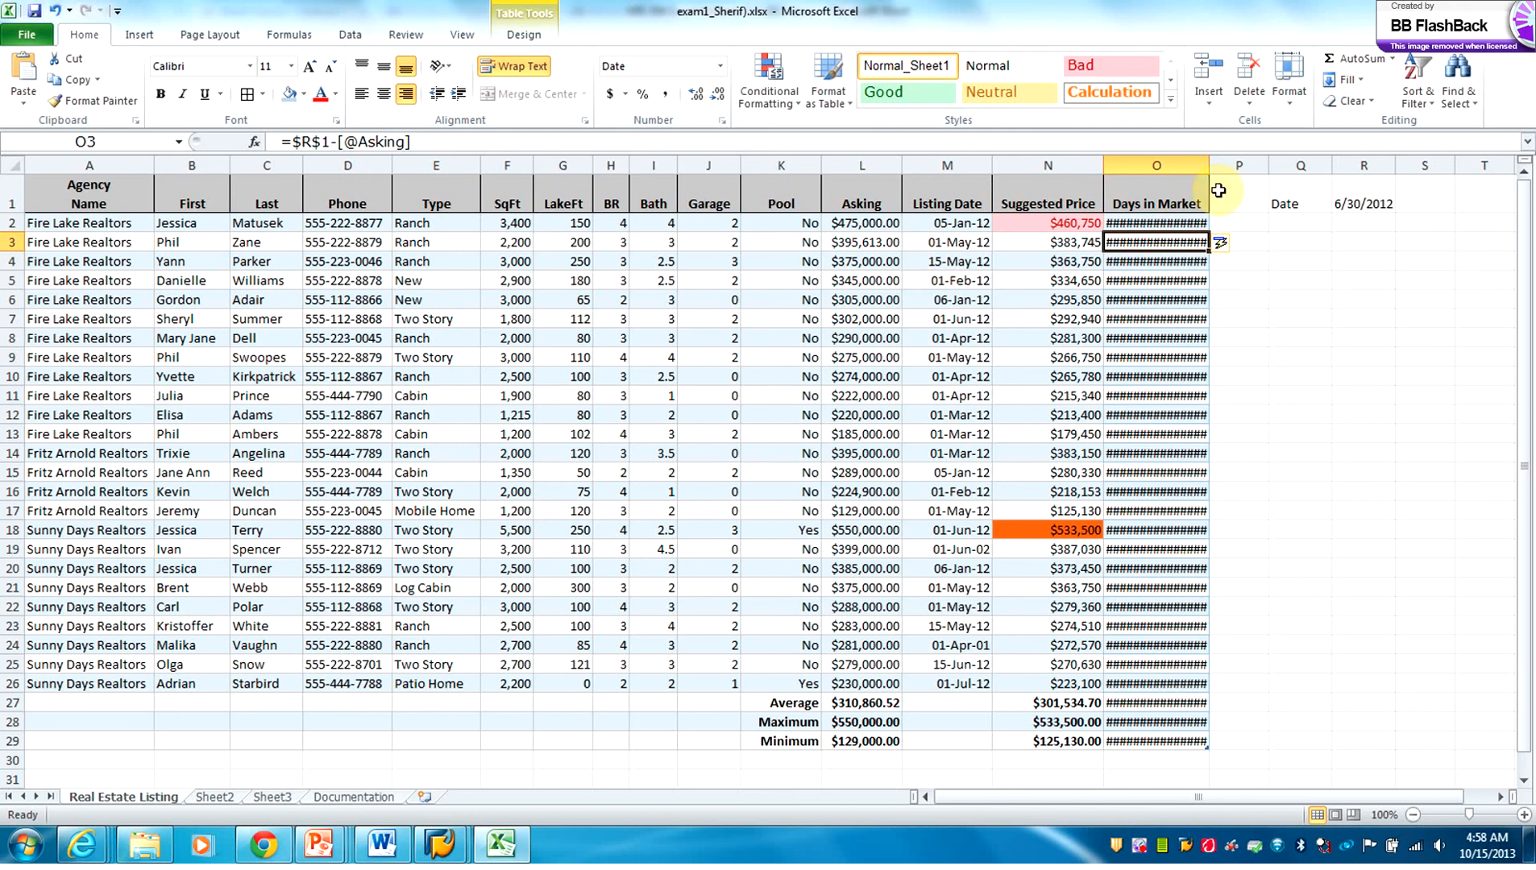
Step: Widen column O and set the number format of O2:O29 to Number
{"action": "left_click_drag", "start_coordinate": [1209, 165], "coordinate": [1401, 159]}
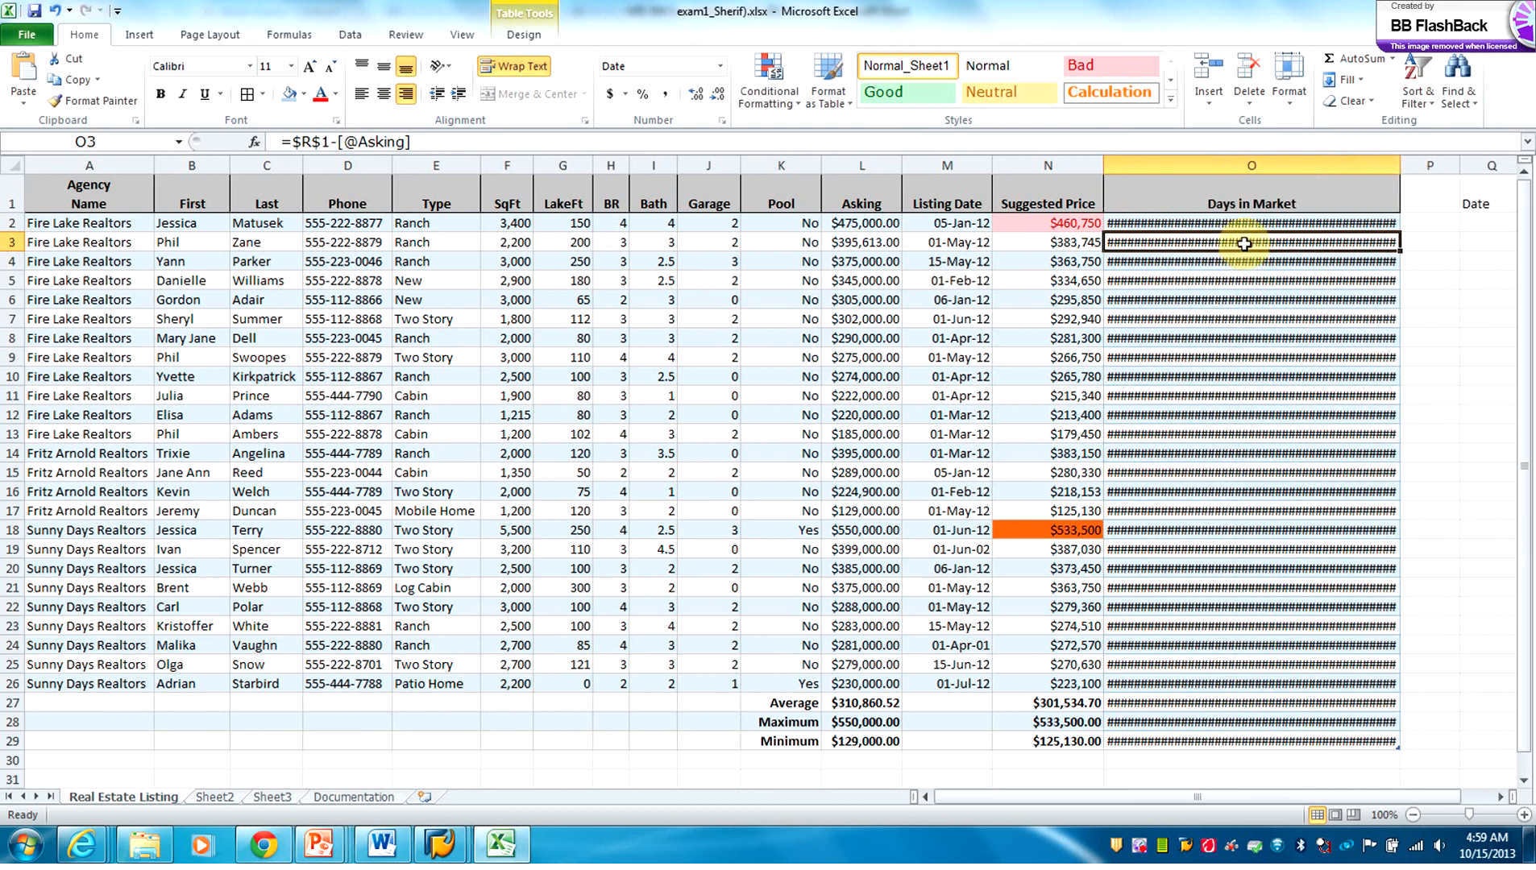
{"action": "left_click_drag", "start_coordinate": [1248, 223], "coordinate": [1250, 737]}
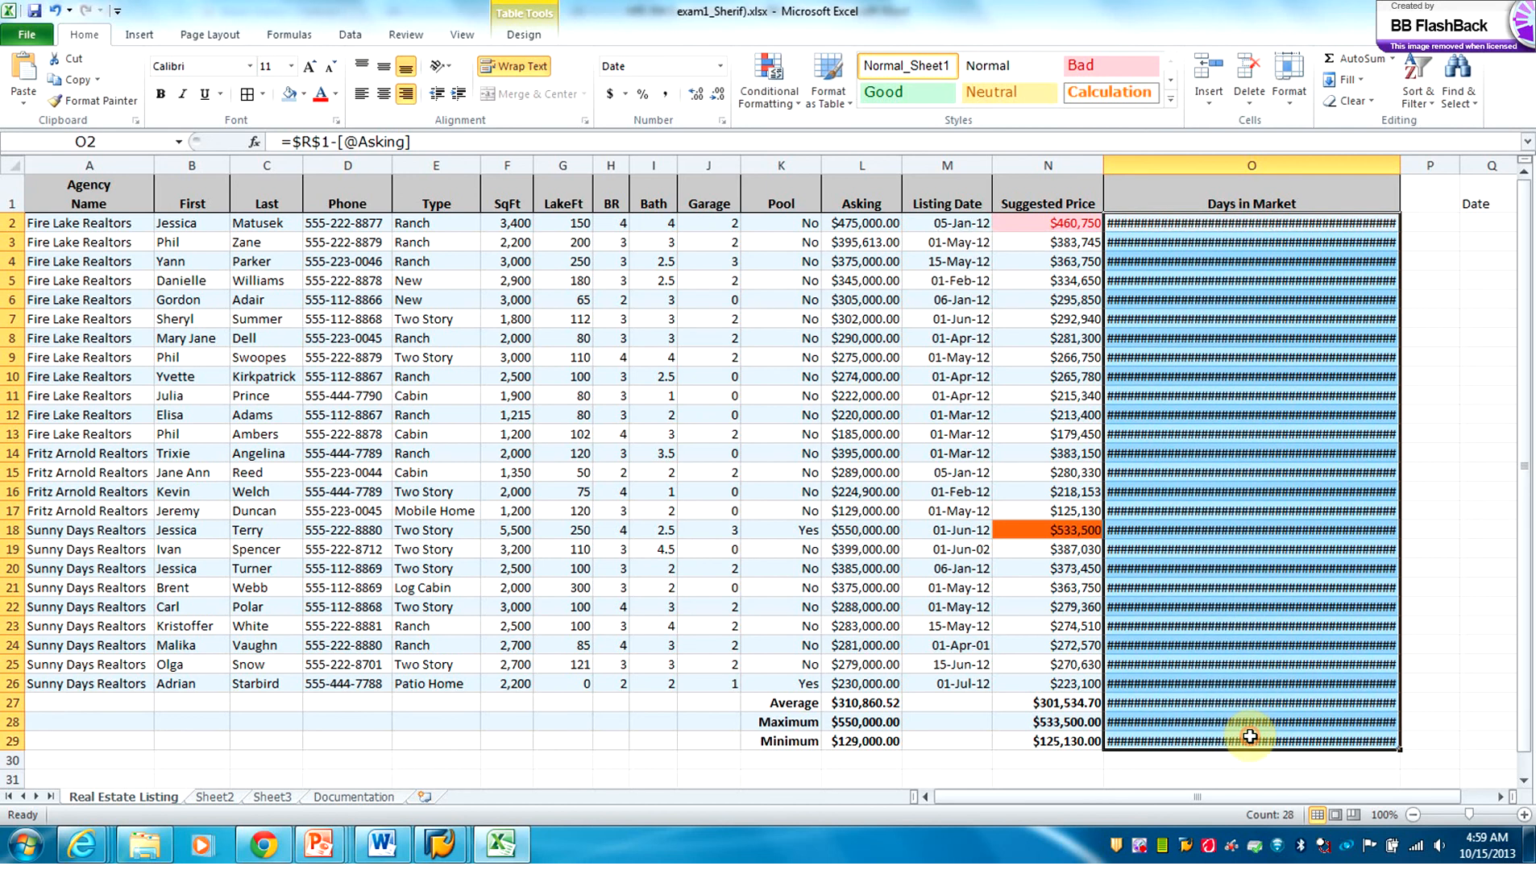
{"action": "left_click", "coordinate": [720, 68]}
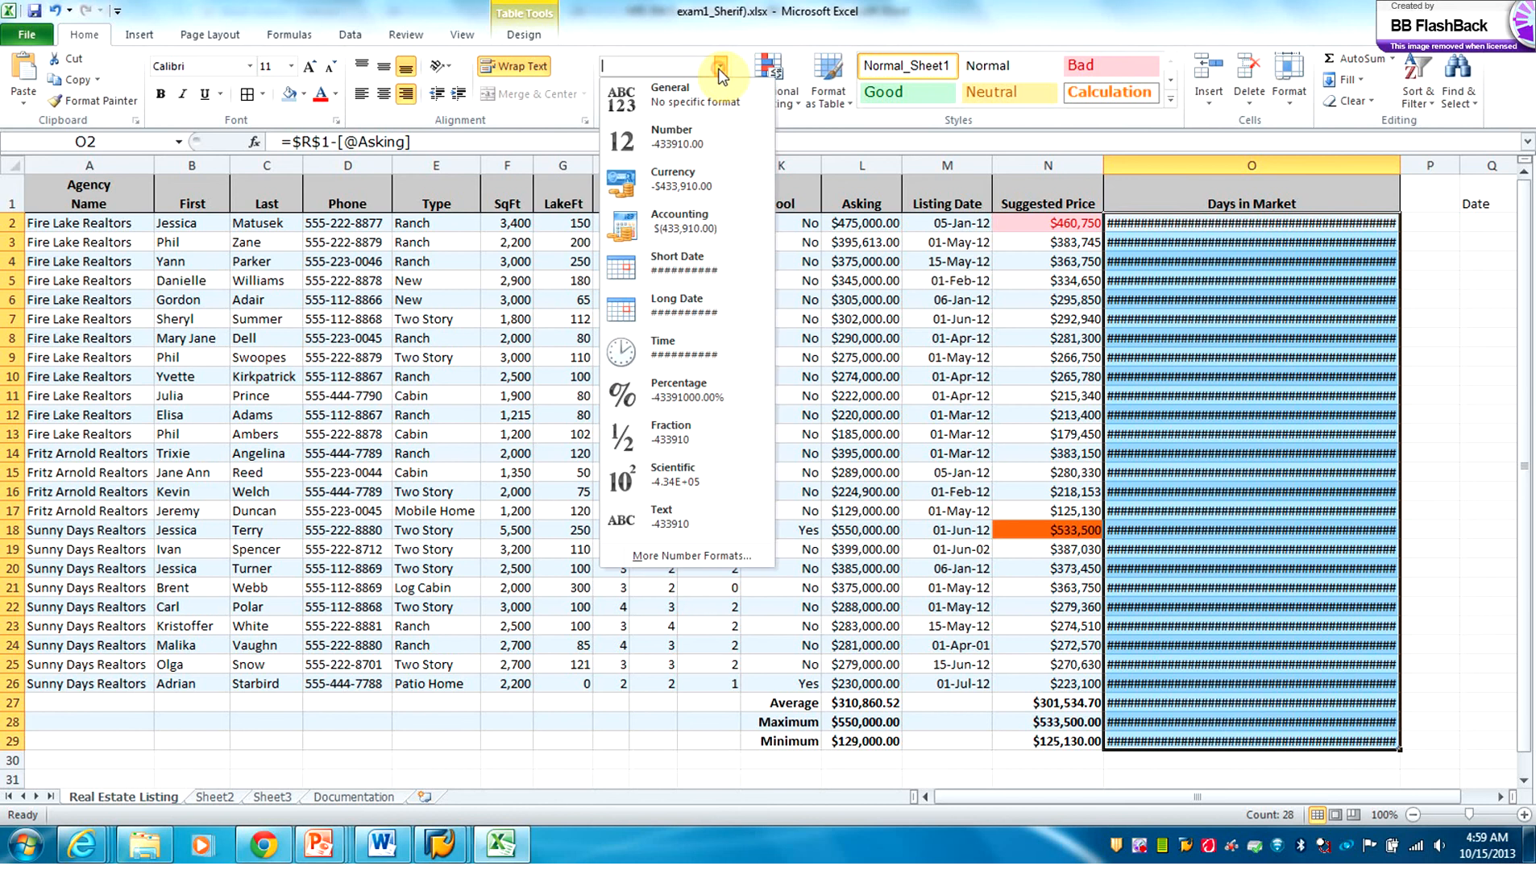
{"action": "left_click", "coordinate": [671, 132]}
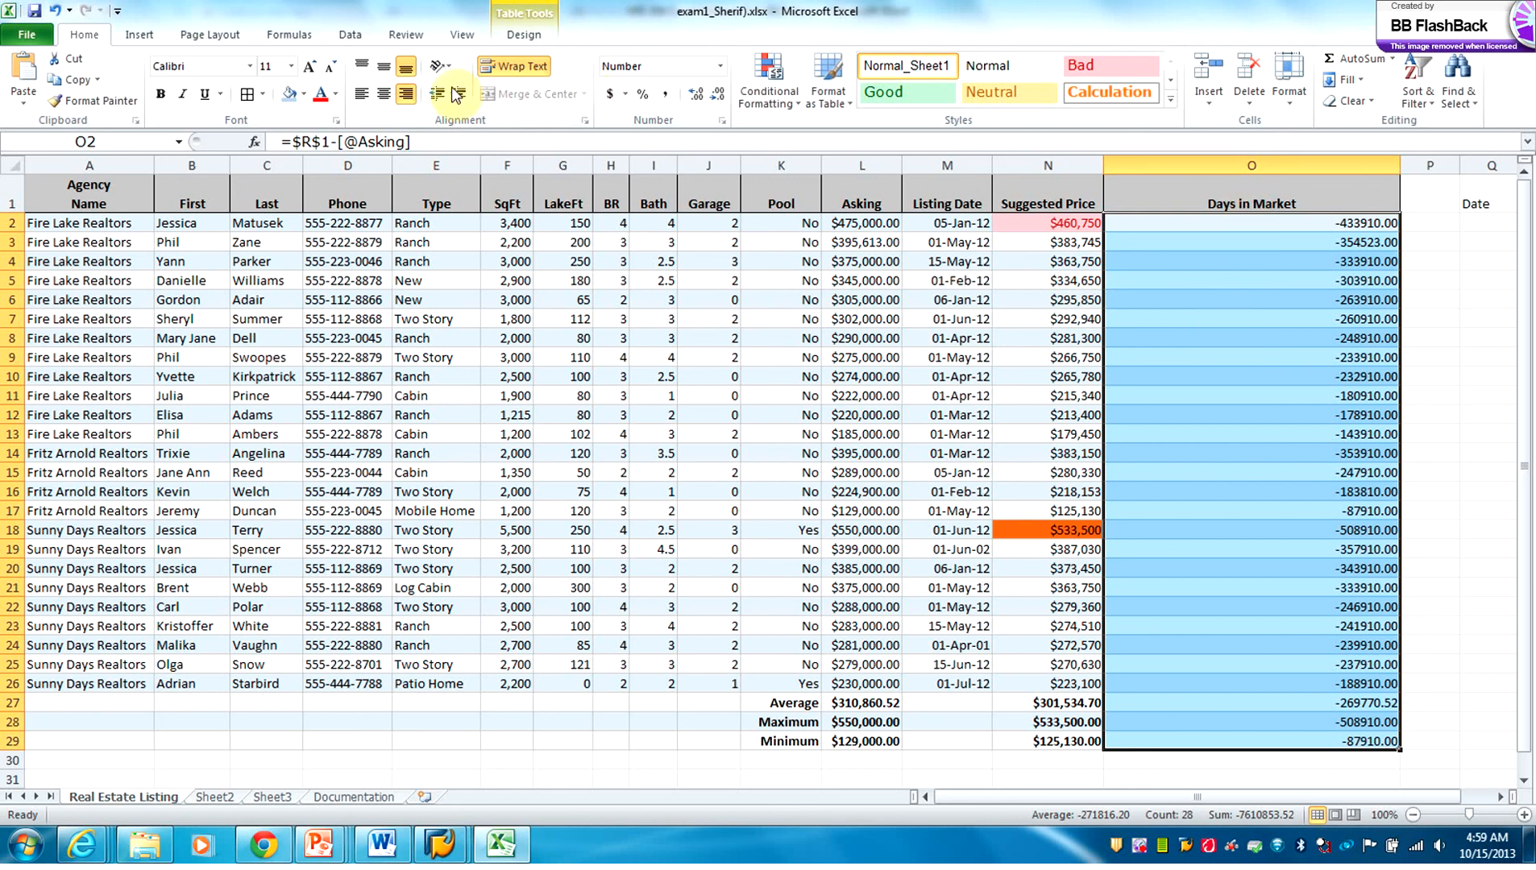
Step: Undo the number format, the column widening and the Asking-based formula in column O
{"action": "left_click", "coordinate": [55, 9]}
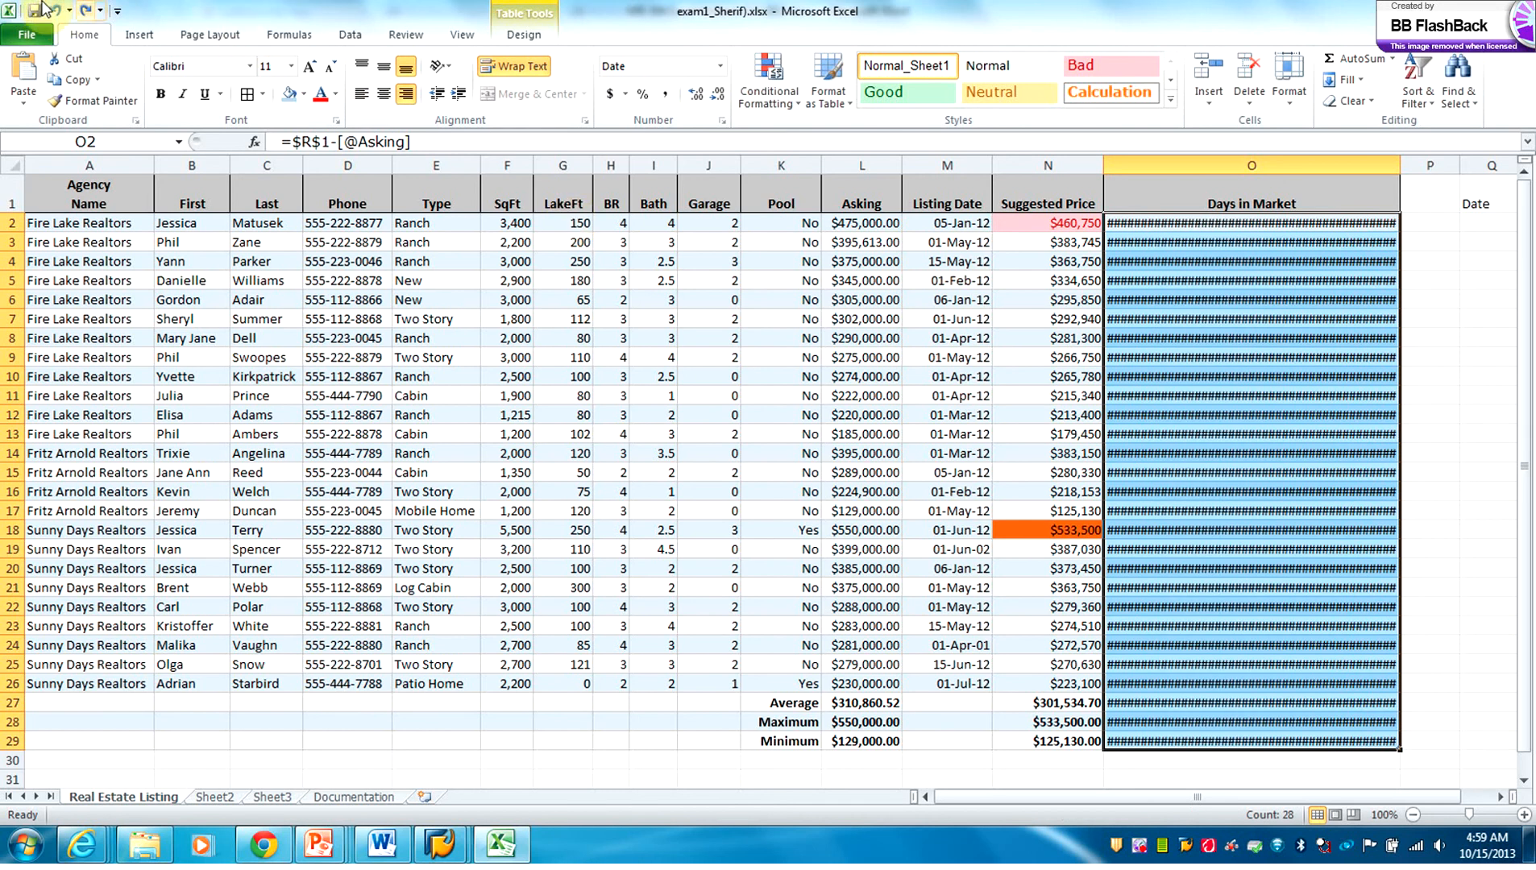
{"action": "left_click", "coordinate": [55, 10]}
{"action": "left_click", "coordinate": [55, 9]}
{"action": "left_click", "coordinate": [55, 10]}
{"action": "left_click", "coordinate": [54, 10]}
{"action": "left_click", "coordinate": [54, 10]}
{"action": "left_click", "coordinate": [55, 10]}
{"action": "left_click", "coordinate": [55, 9]}
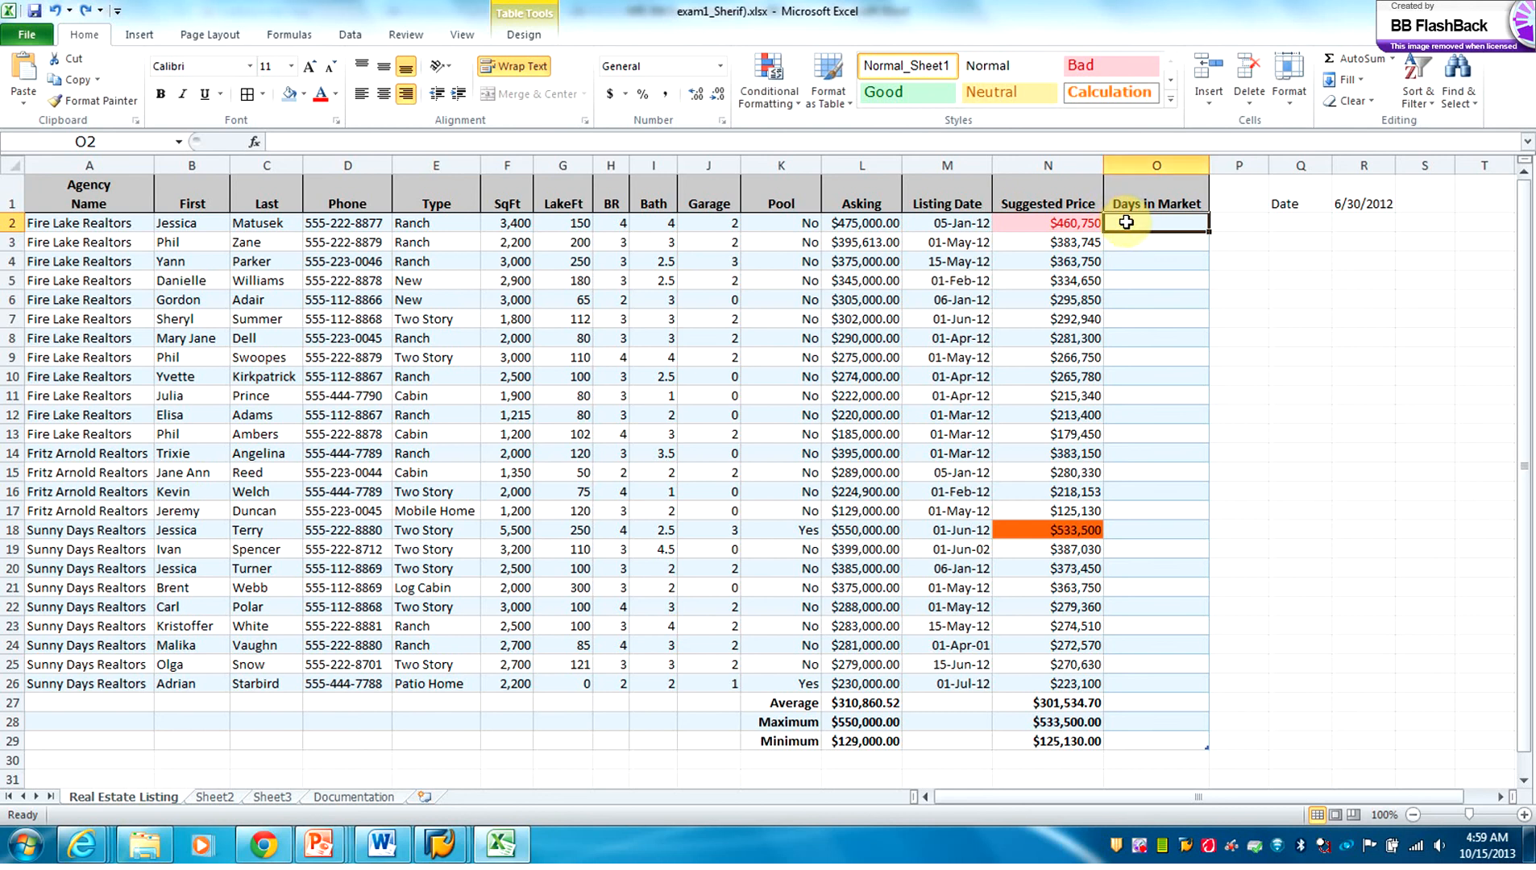
Step: Calculate Days in Market by entering =$R$1-[@[Listing Date]] in O2, with an absolute reference to the date cell
{"action": "type", "text": "="}
{"action": "left_click", "coordinate": [1384, 199]}
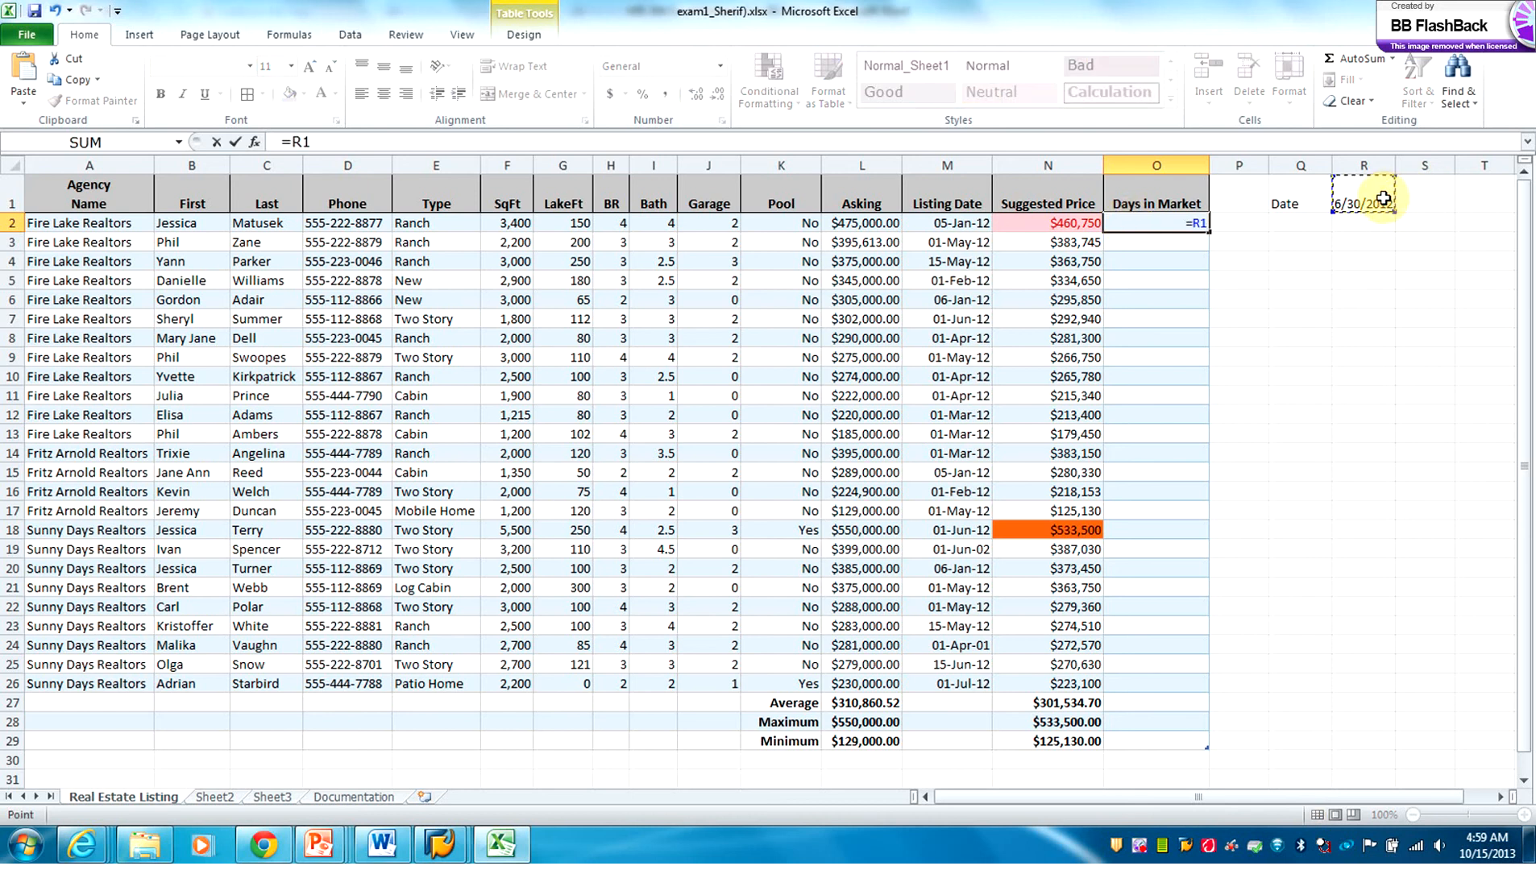
{"action": "type", "text": "-"}
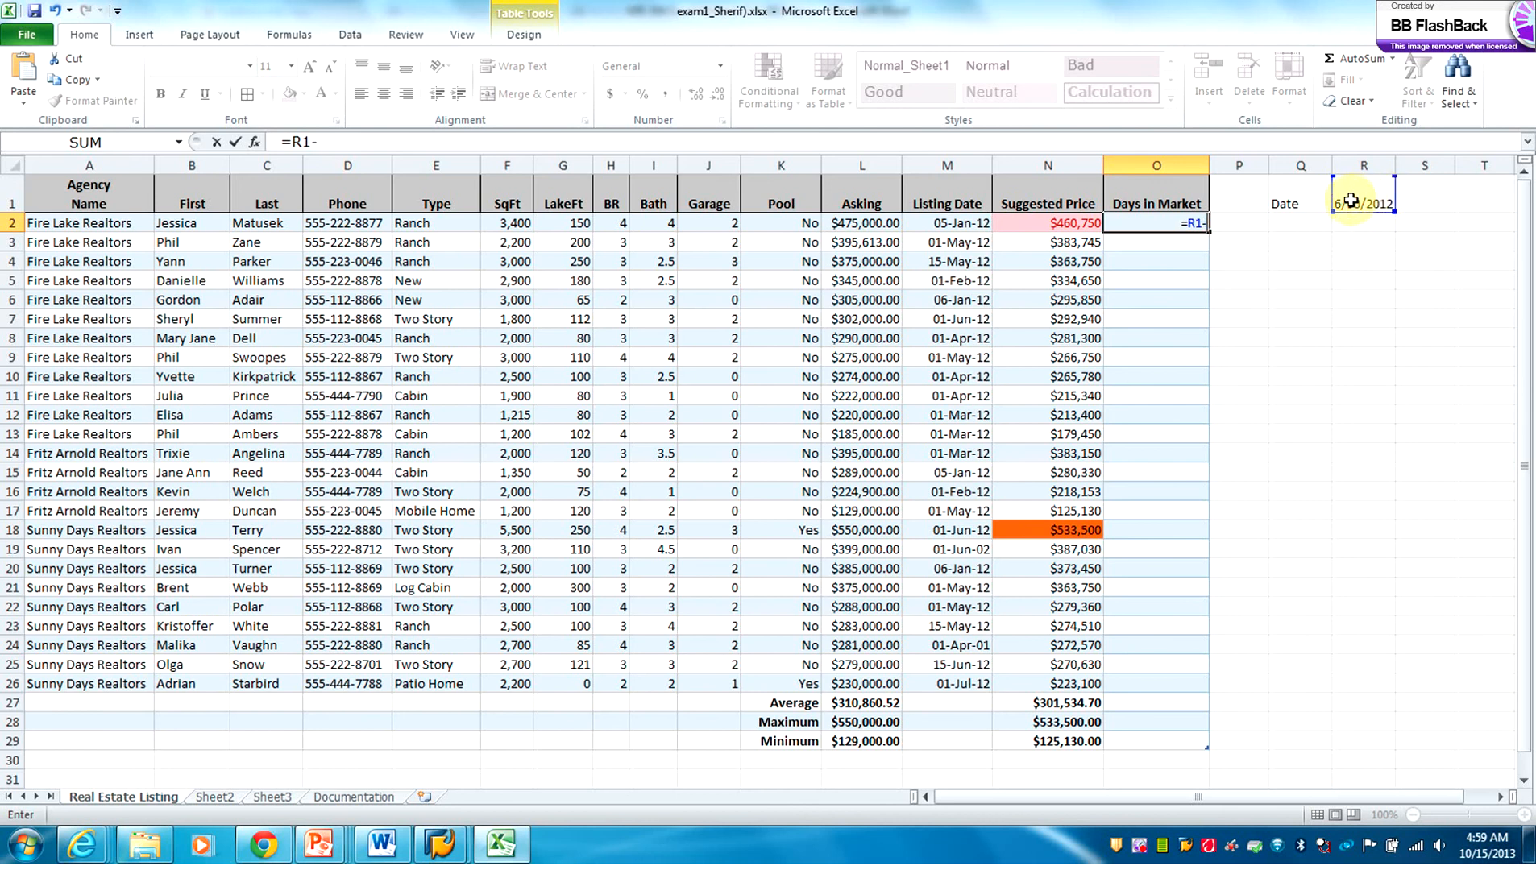
{"action": "left_click", "coordinate": [978, 228]}
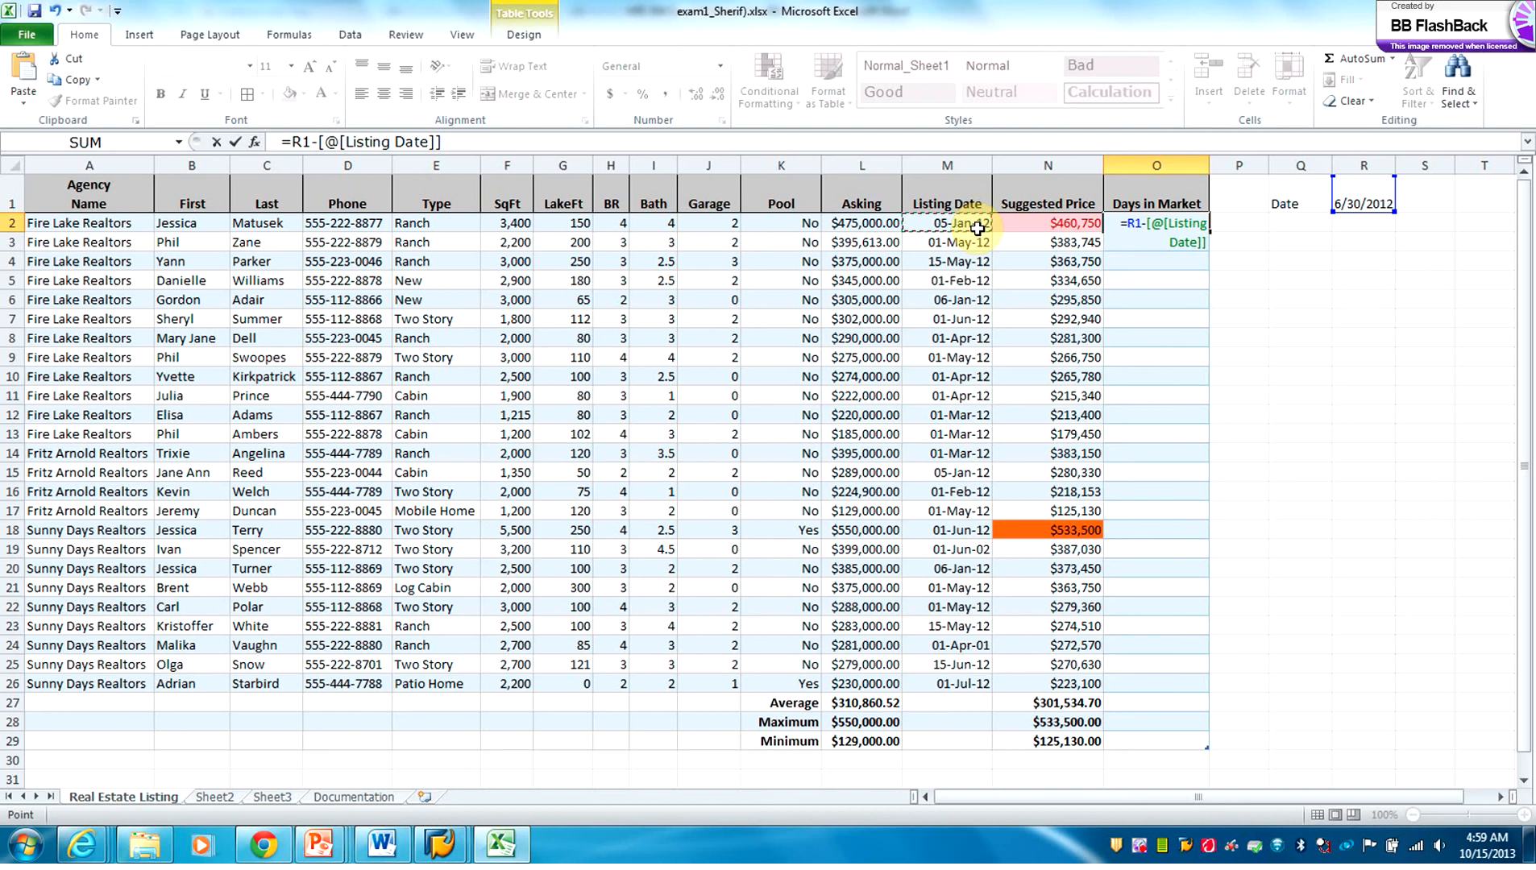
{"action": "left_click", "coordinate": [295, 142]}
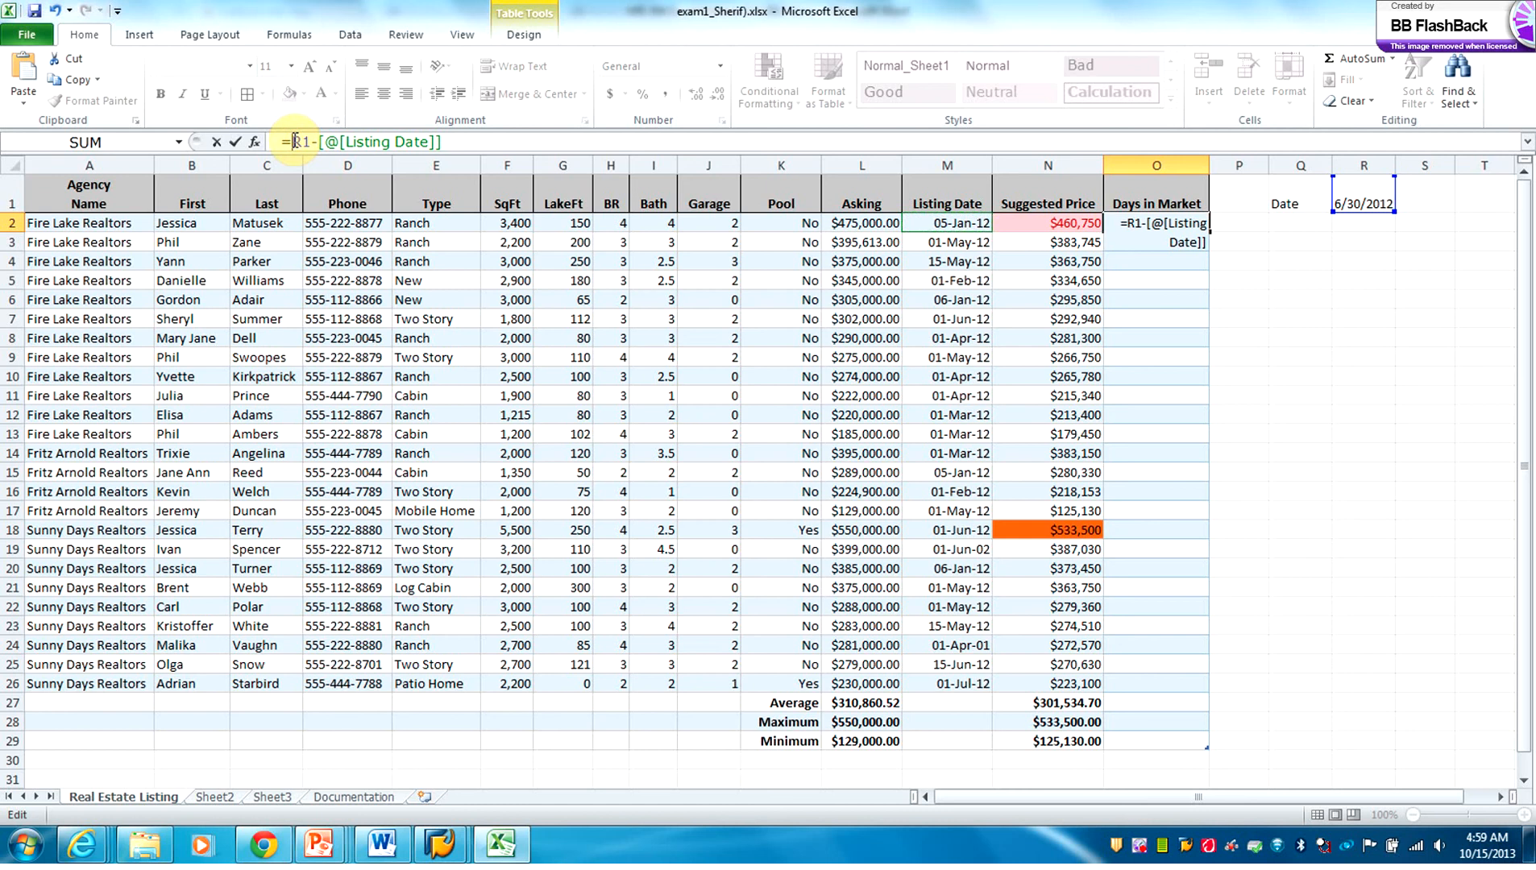
{"action": "type", "text": "$"}
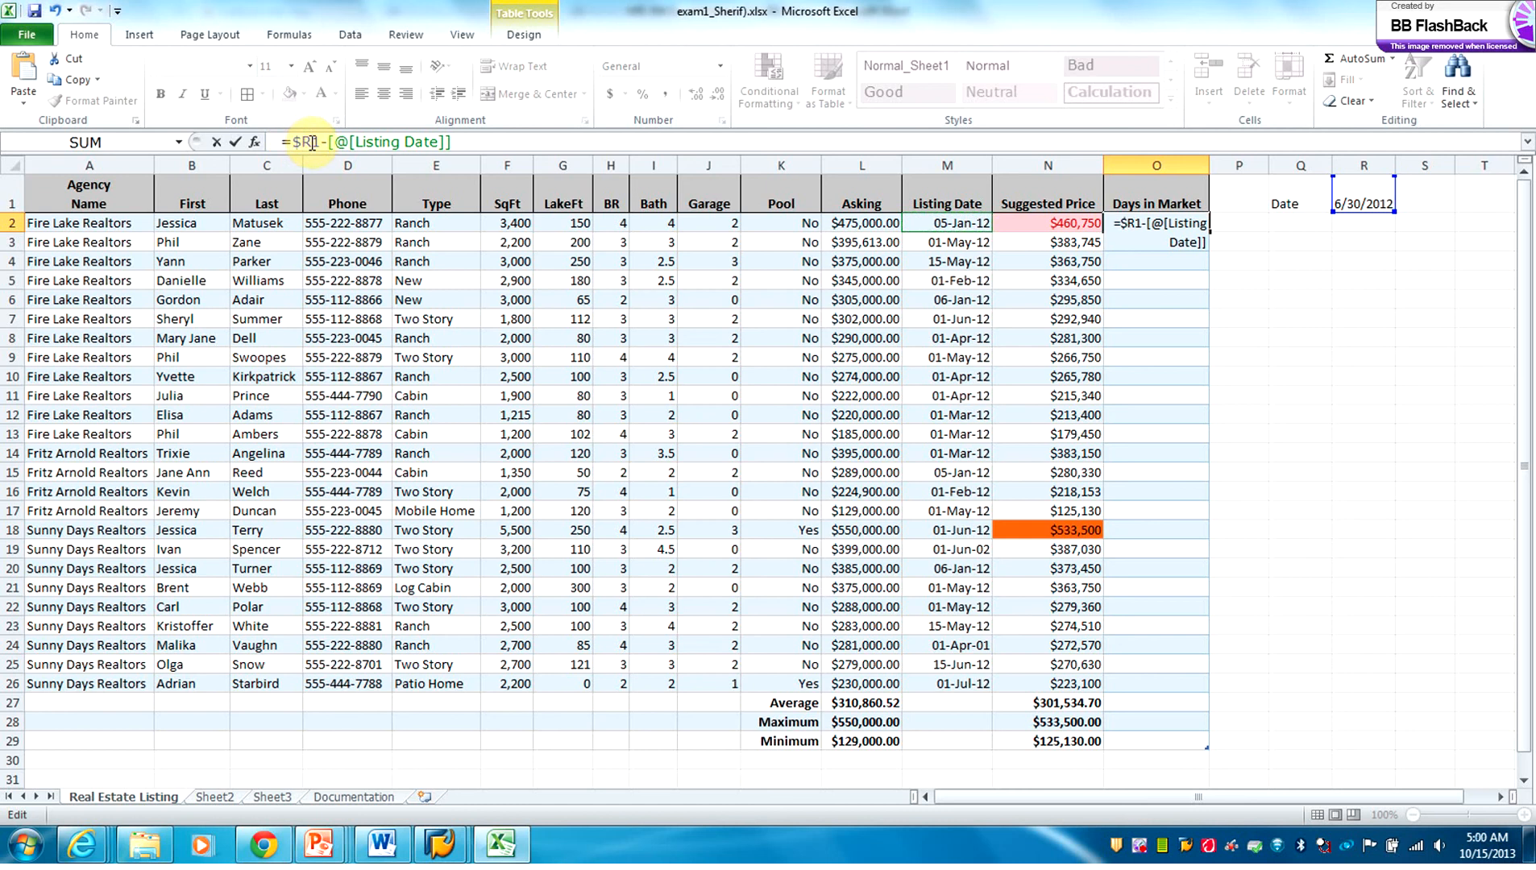
{"action": "left_click", "coordinate": [312, 142]}
{"action": "type", "text": "$"}
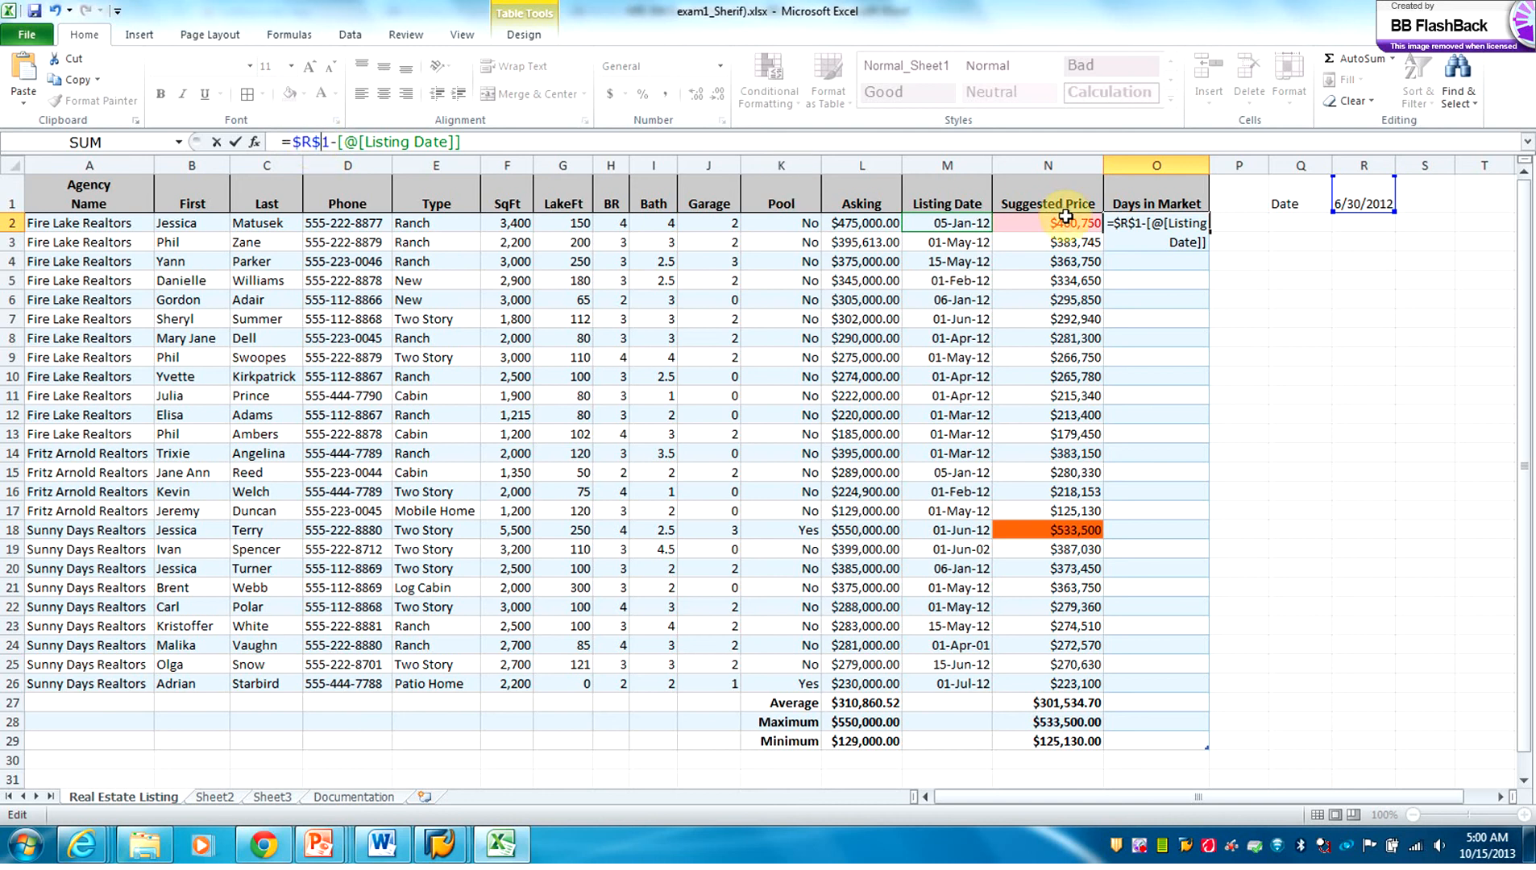
{"action": "key", "text": "Return"}
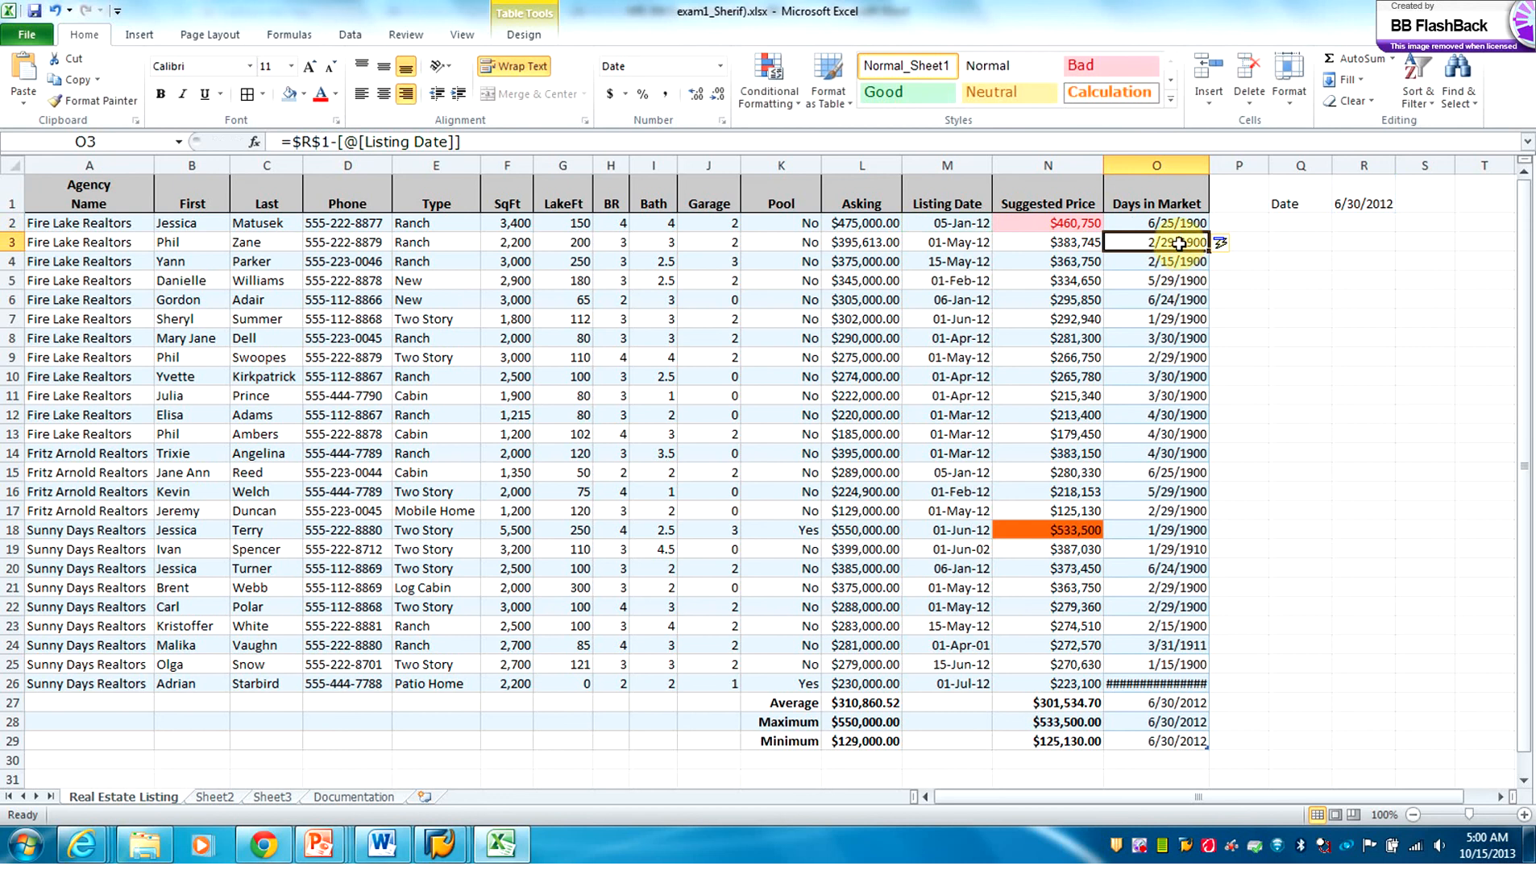
Step: Set the number format of the Days in Market cells O2:O29 to Number
{"action": "left_click_drag", "start_coordinate": [1177, 223], "coordinate": [1177, 736]}
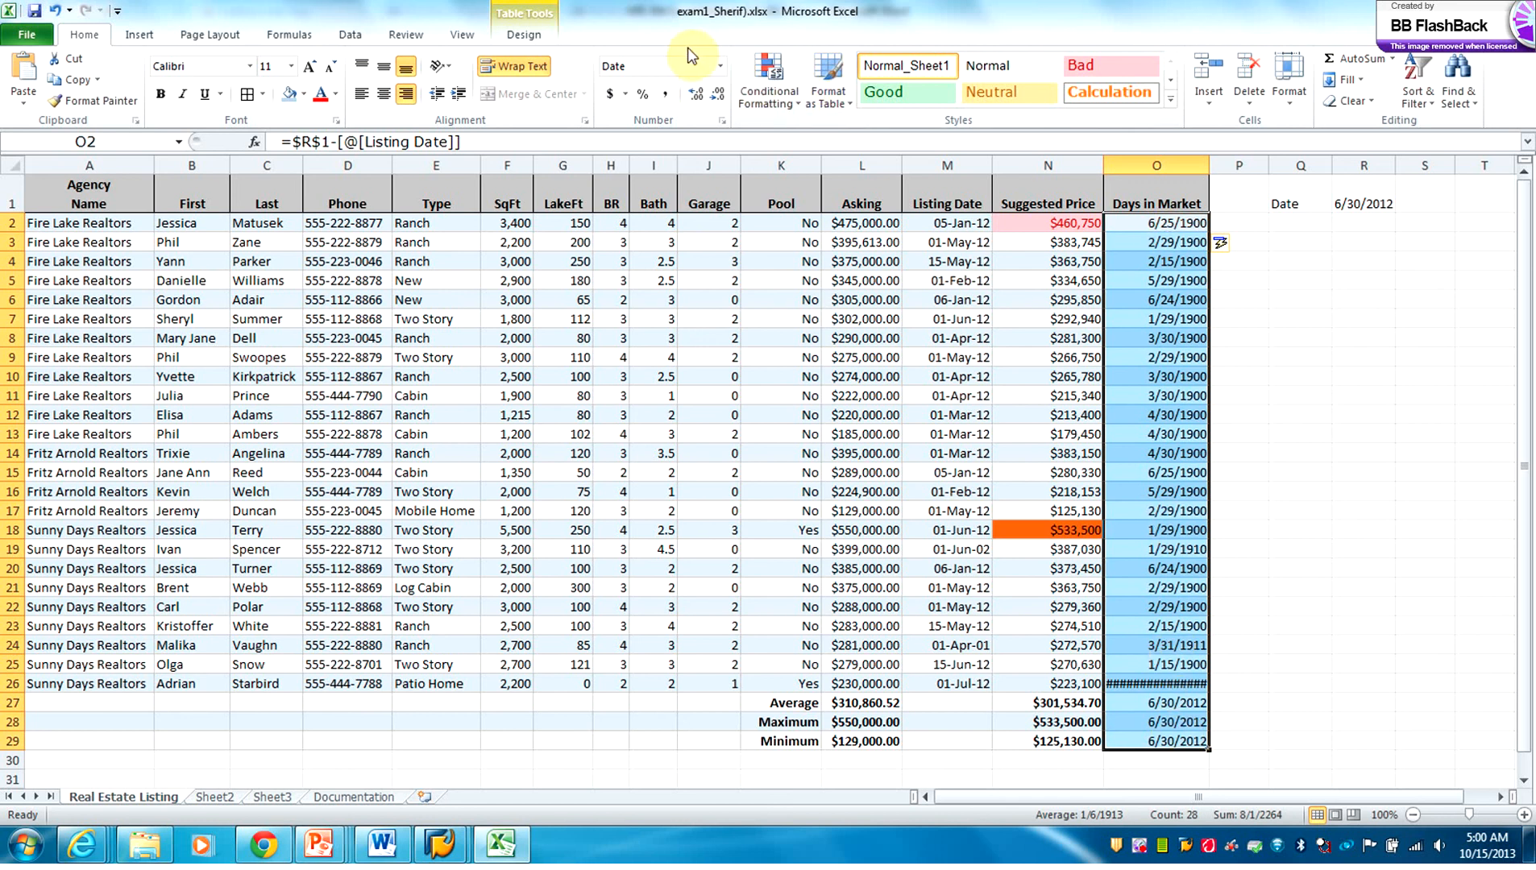
{"action": "left_click", "coordinate": [720, 66]}
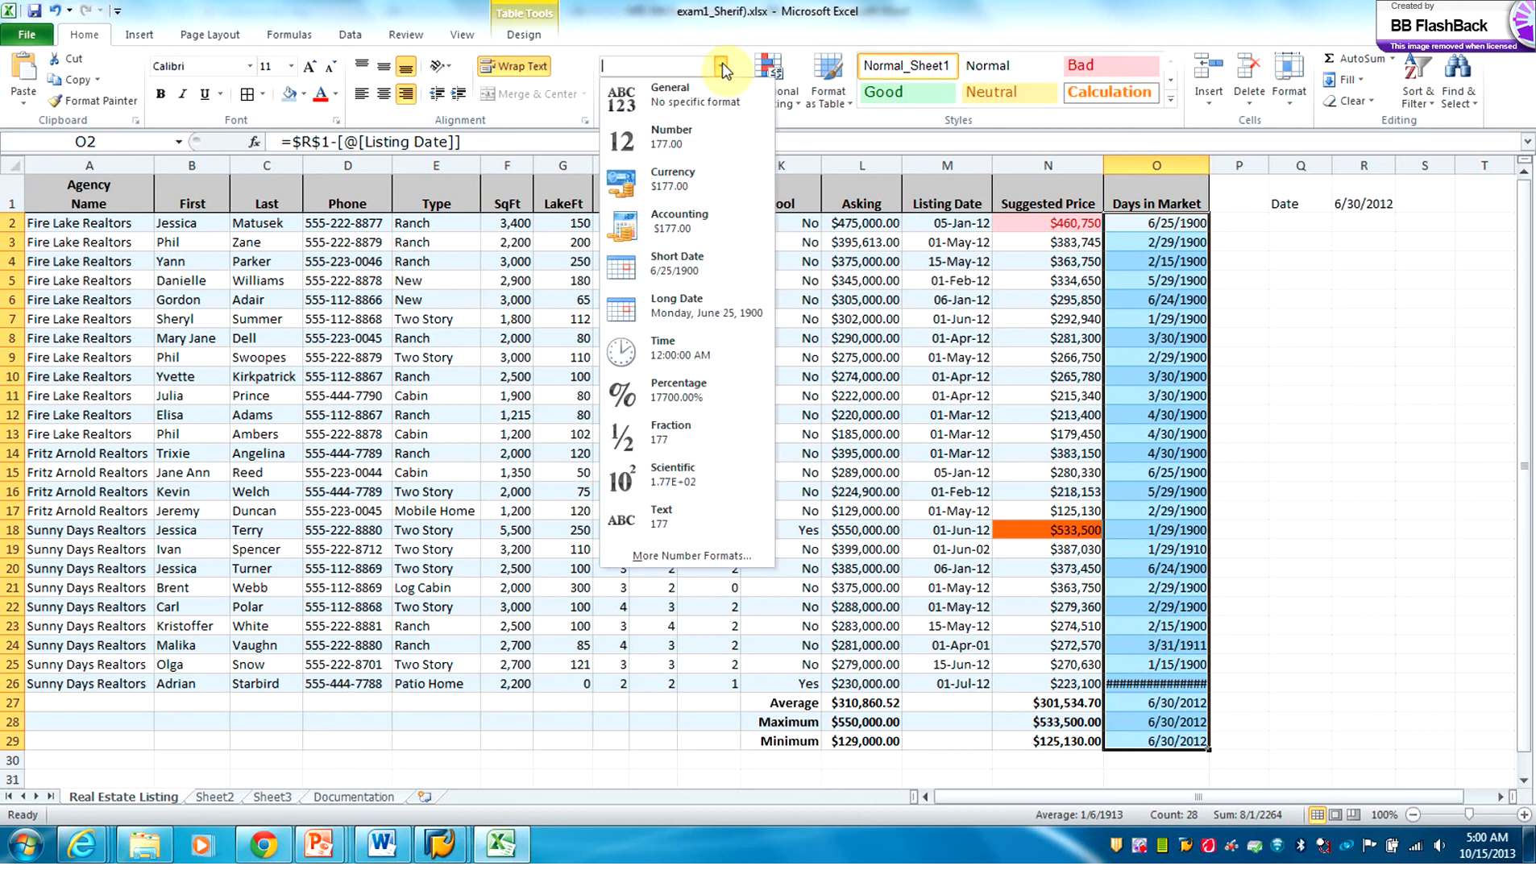
{"action": "left_click", "coordinate": [687, 137]}
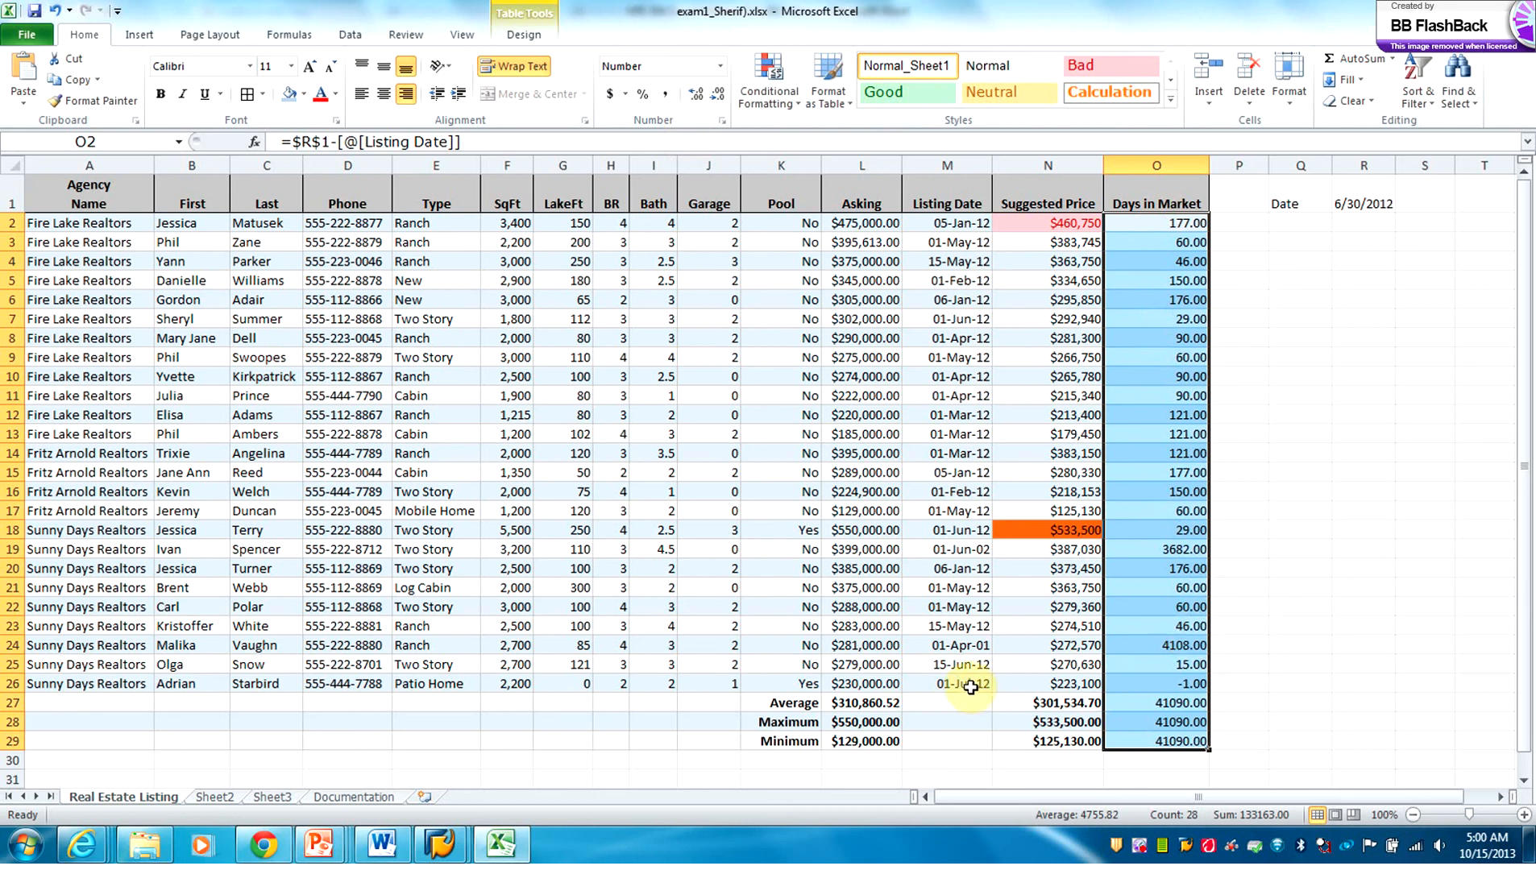
Step: Try clearing the Days in Market cells O27:O29 beside the Average, Maximum and Minimum rows, and undo the deletion
{"action": "left_click", "coordinate": [1174, 711]}
{"action": "left_click_drag", "start_coordinate": [1173, 729], "coordinate": [1174, 736]}
{"action": "key", "text": "Delete"}
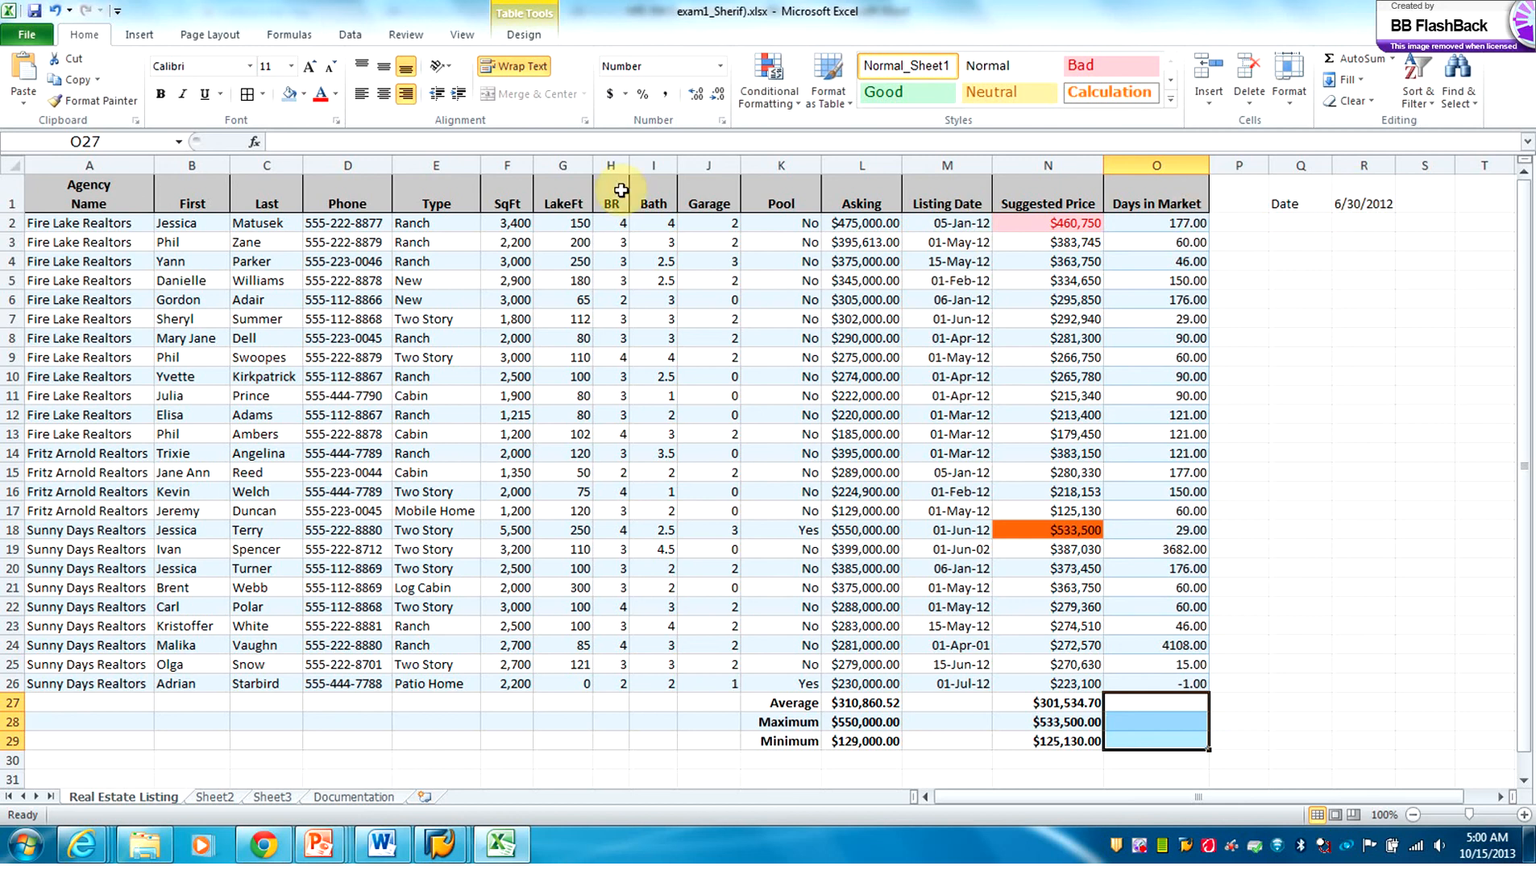
{"action": "left_click", "coordinate": [60, 14]}
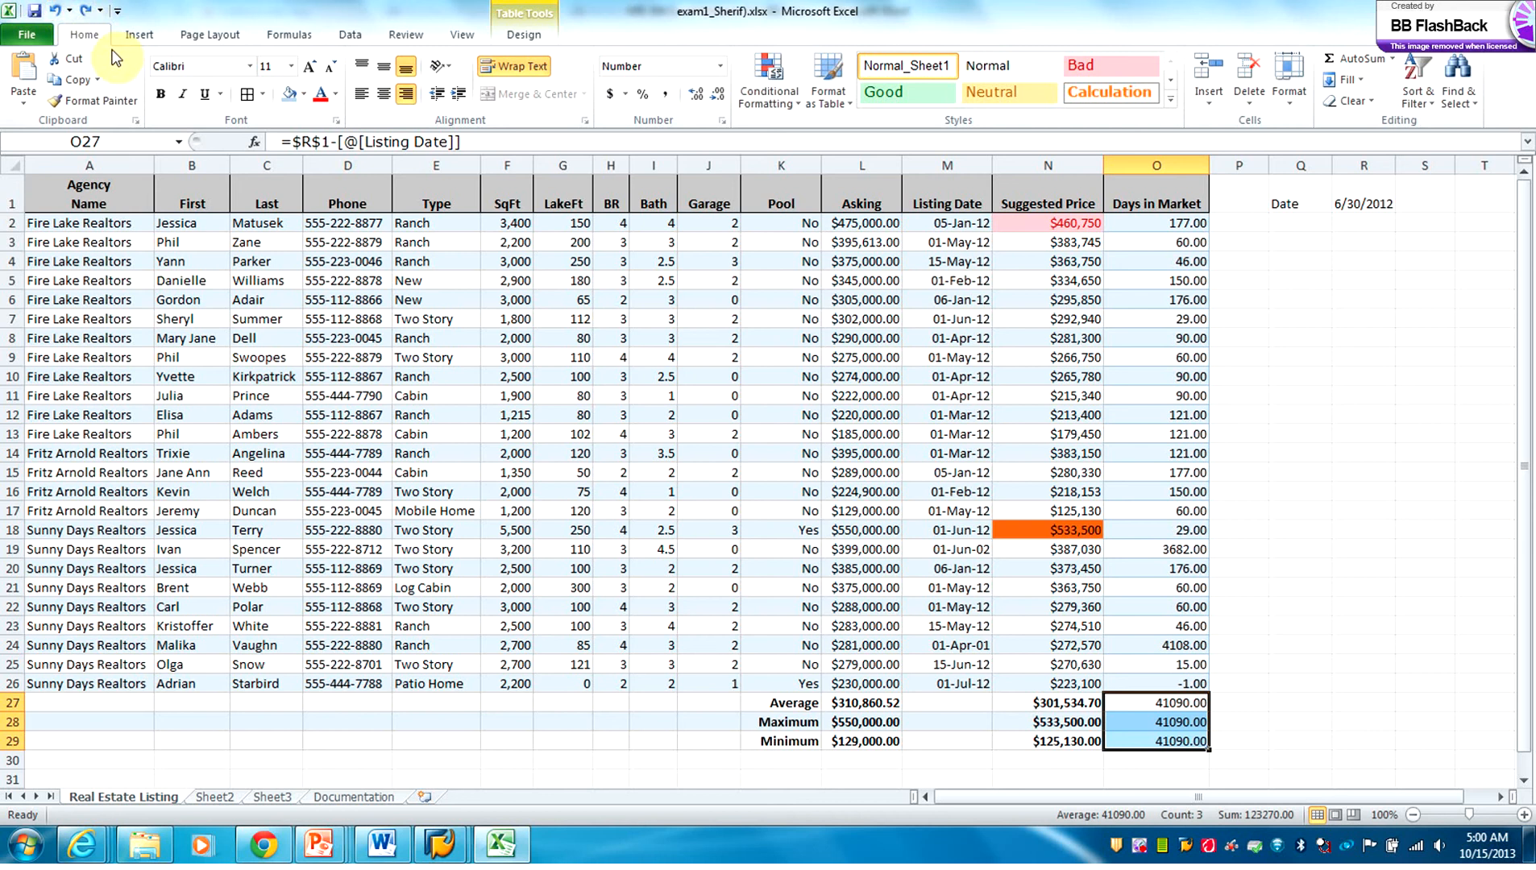
Step: Redo the deletion of the Days in Market values in O27:O29 beside the Average, Maximum and Minimum rows
{"action": "left_click", "coordinate": [84, 12]}
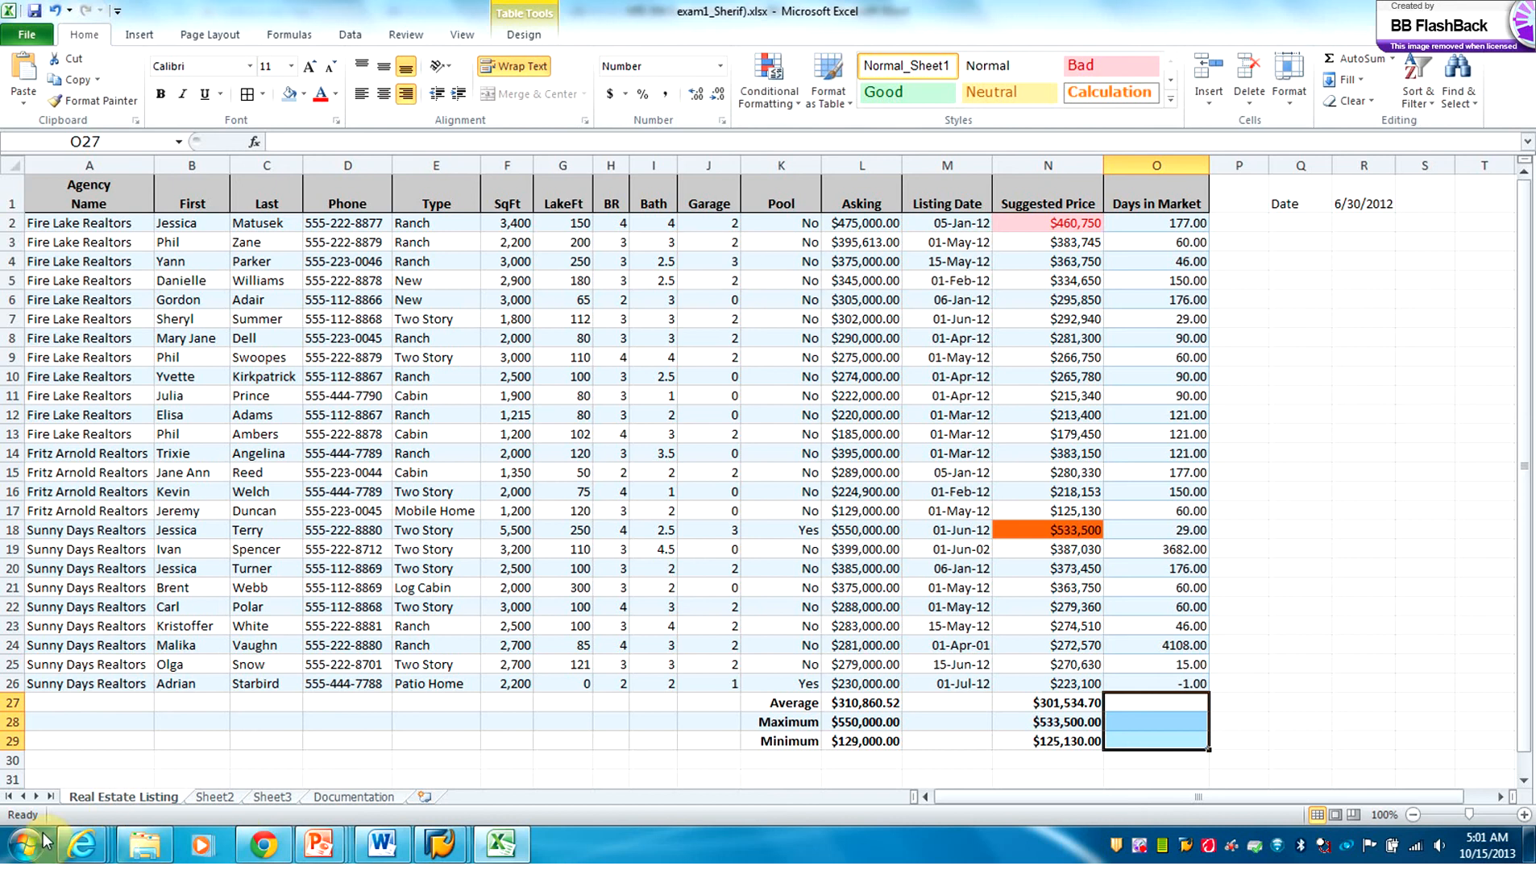
Step: Switch to Internet Explorer and search the web in a new tab for "how to find the difference between dates in Excel"
{"action": "left_click", "coordinate": [83, 845]}
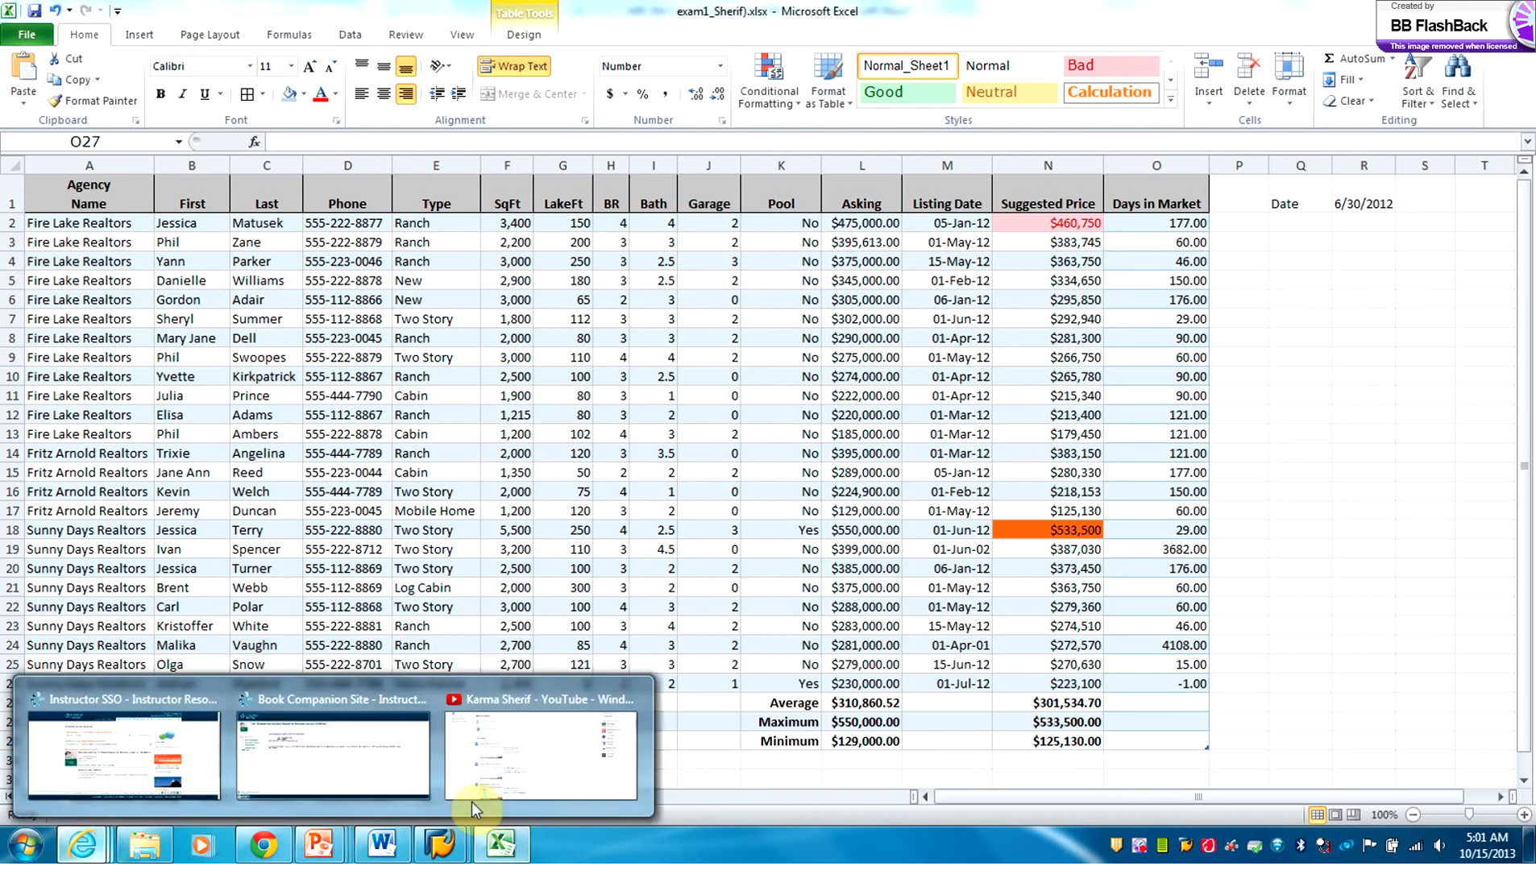
{"action": "mouse_move", "coordinate": [496, 767]}
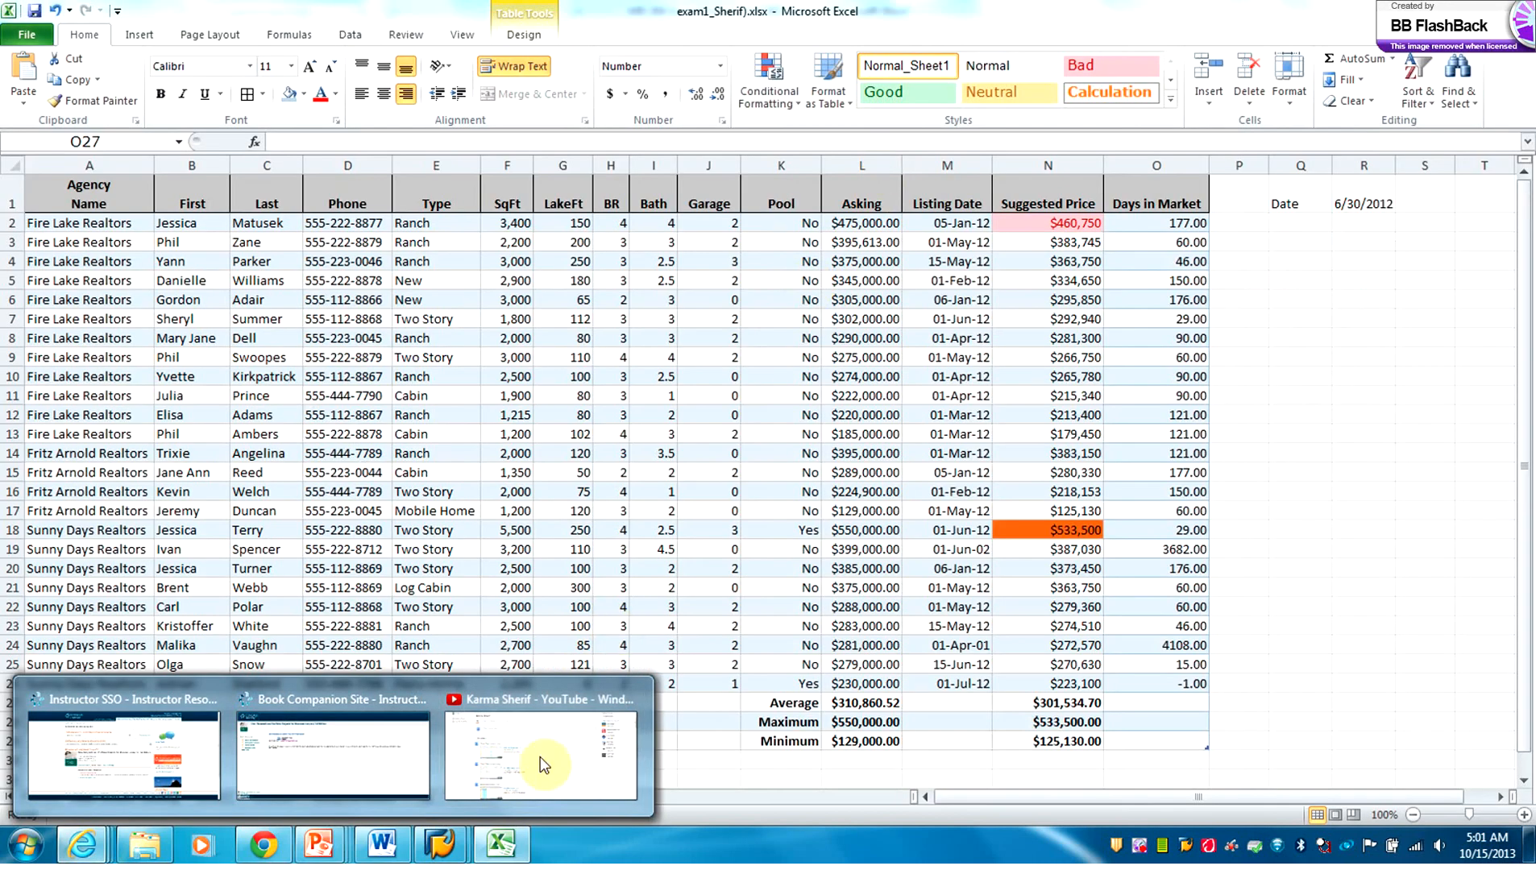
{"action": "left_click", "coordinate": [533, 798]}
{"action": "left_click", "coordinate": [896, 41]}
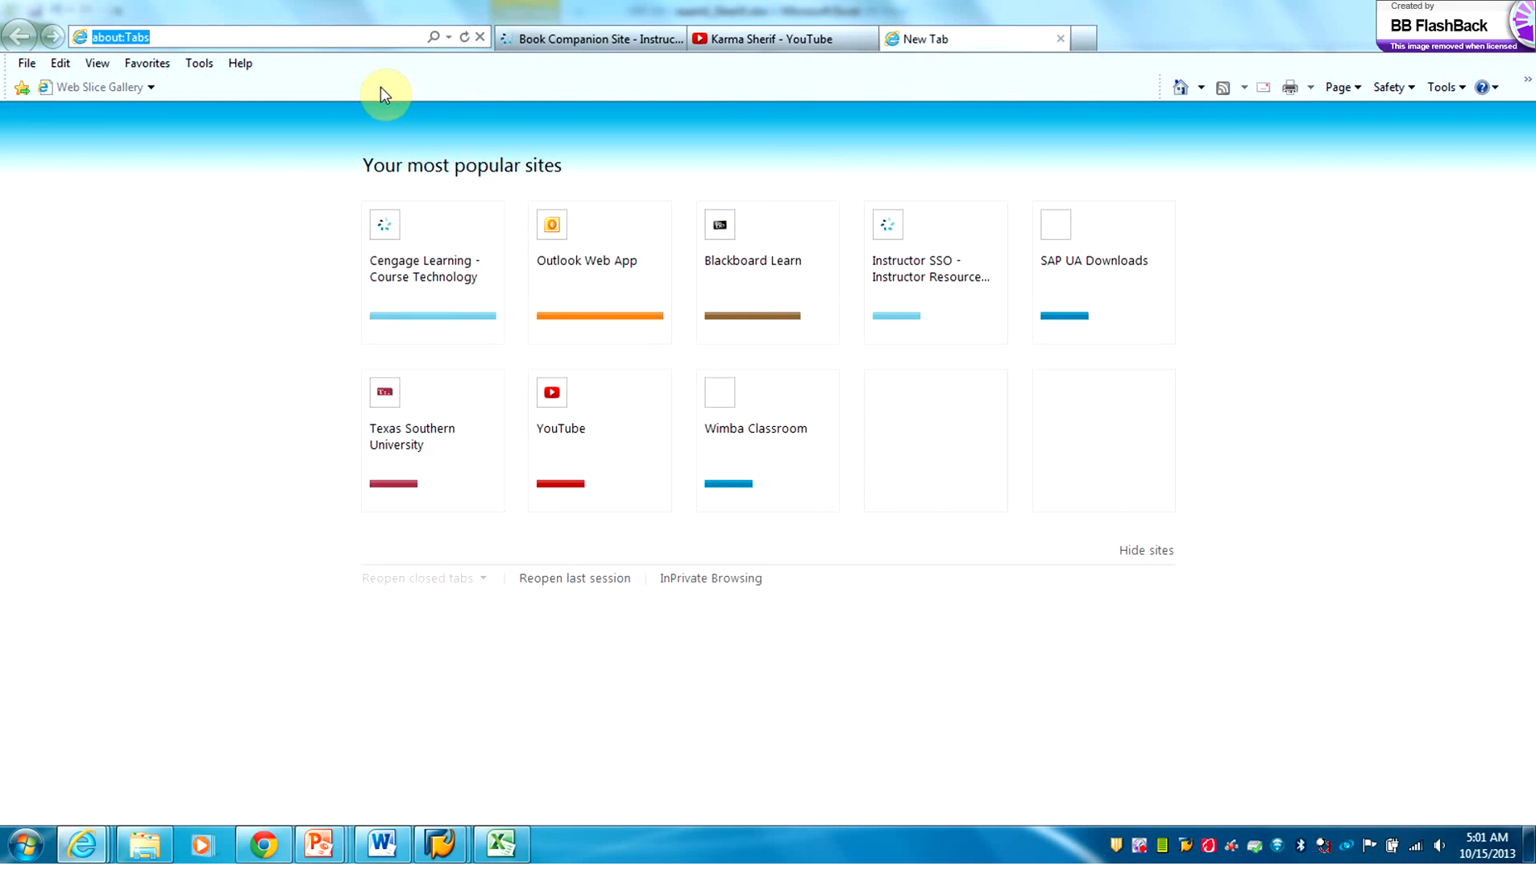
{"action": "type", "text": "h"}
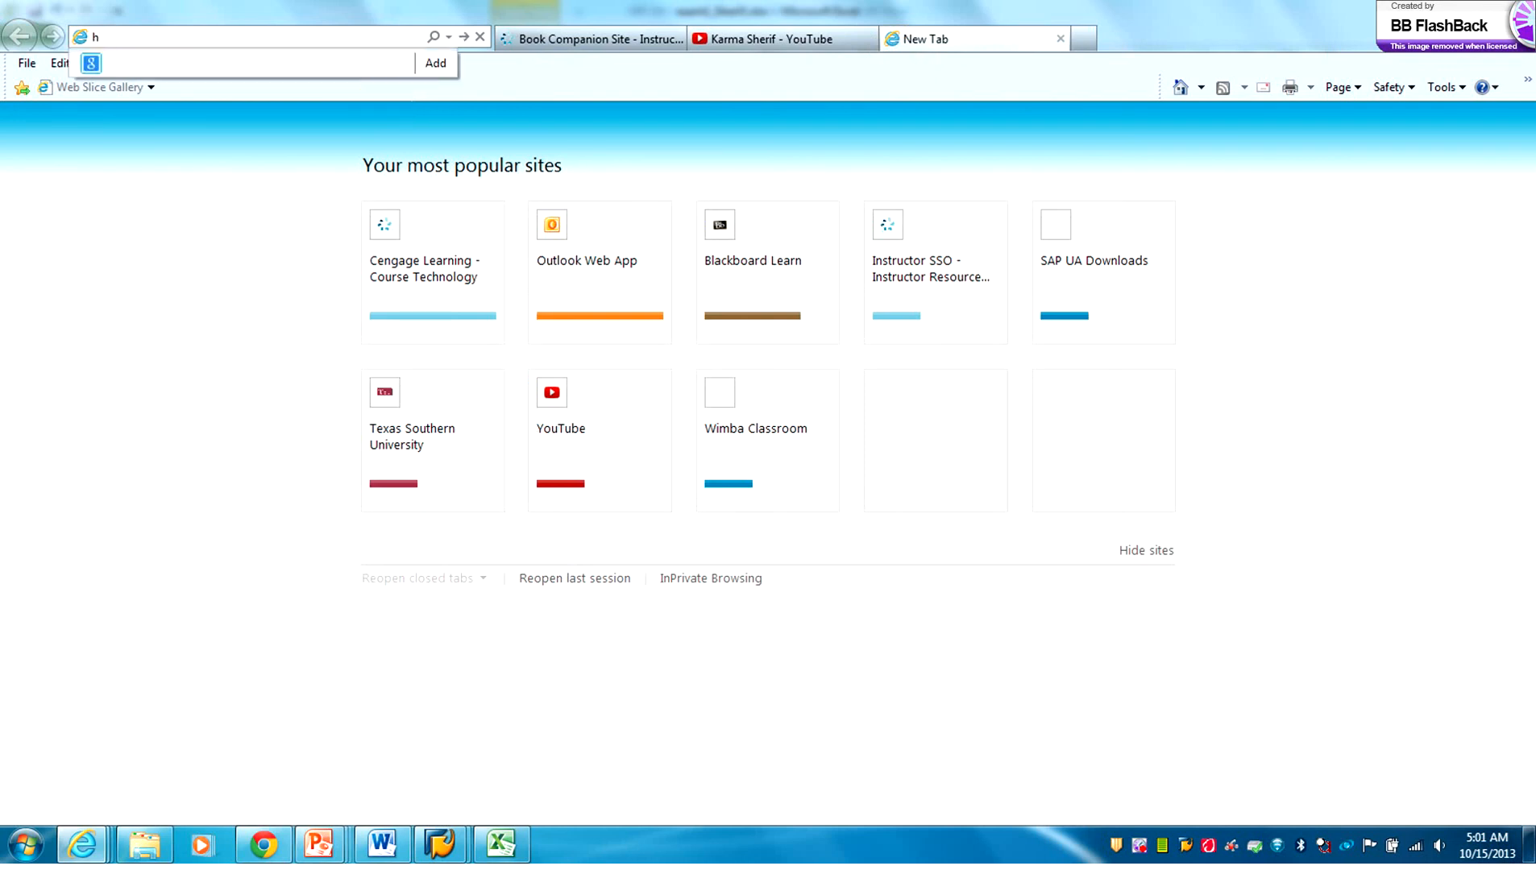
{"action": "type", "text": "ow to f"}
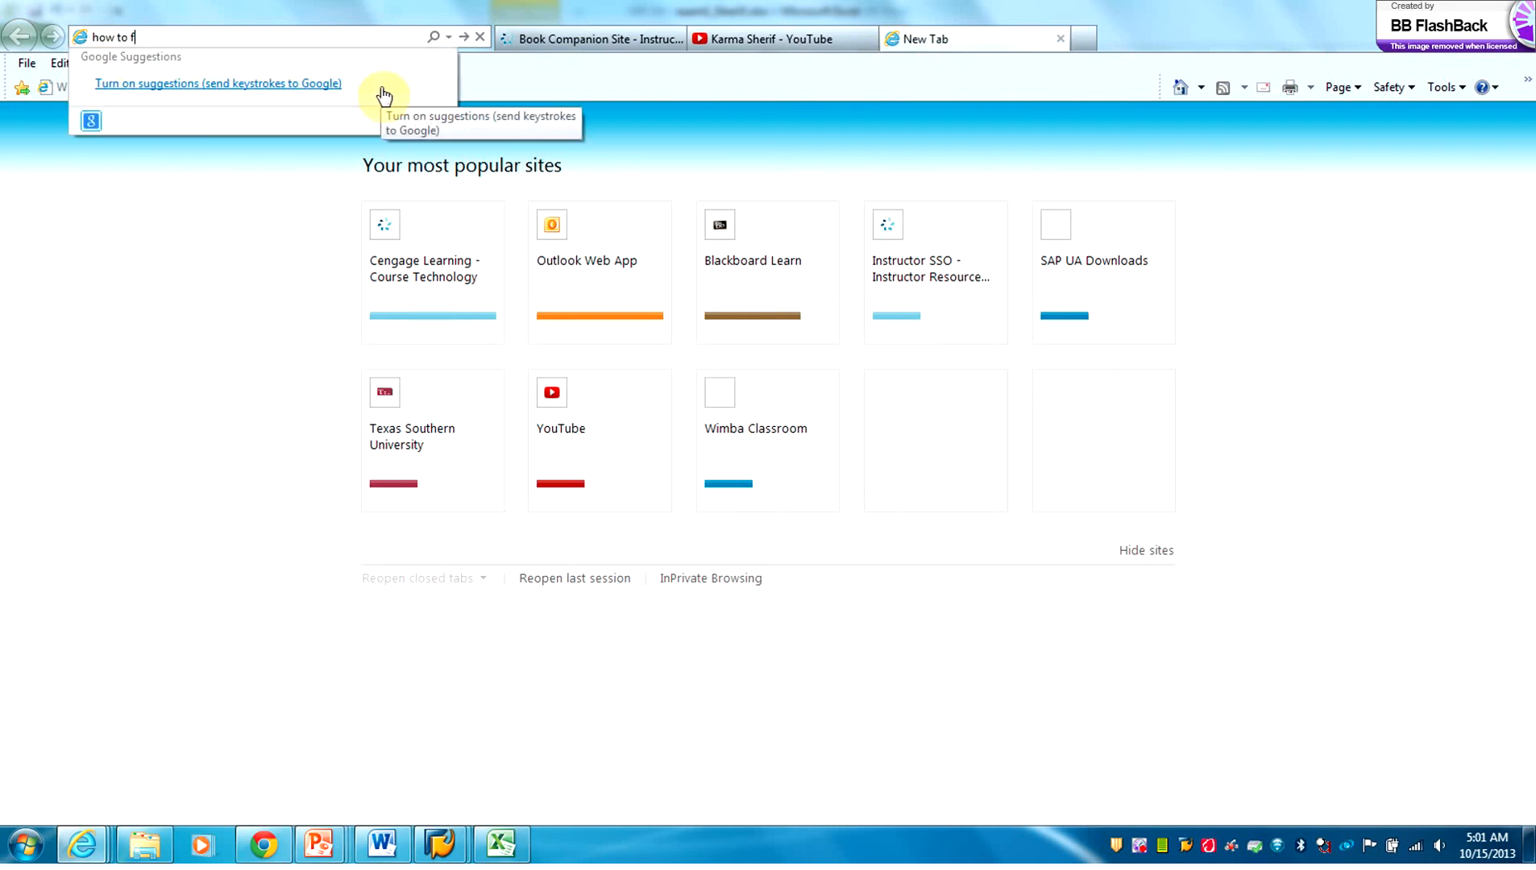
{"action": "type", "text": "ind the differe"}
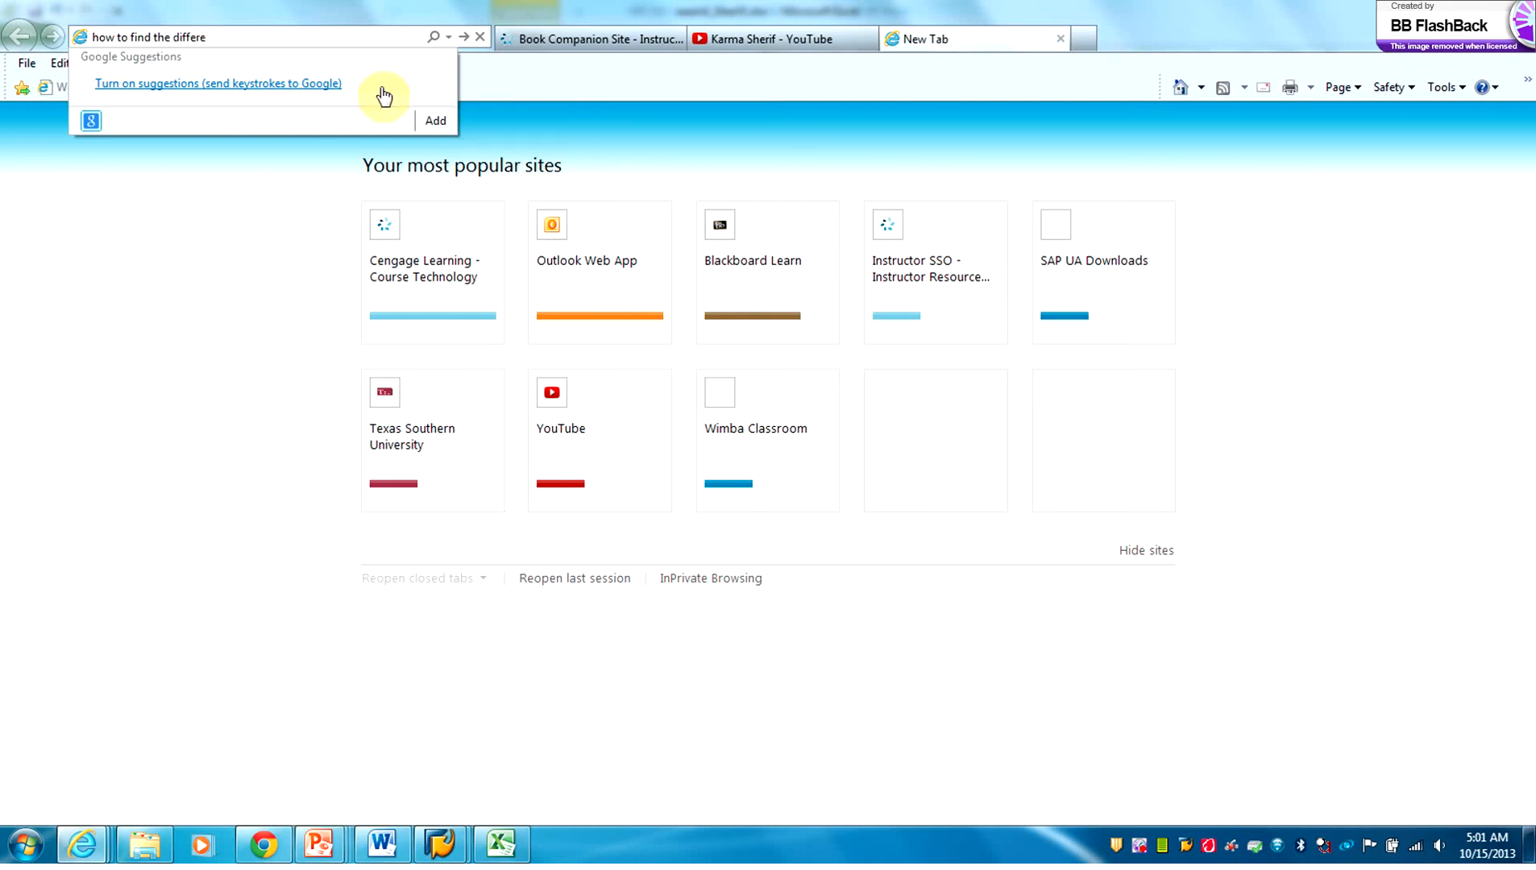
{"action": "type", "text": "nce betwwe"}
{"action": "key", "text": "BackSpace"}
{"action": "key", "text": "BackSpace"}
{"action": "type", "text": "een dates in Excel"}
{"action": "key", "text": "Return"}
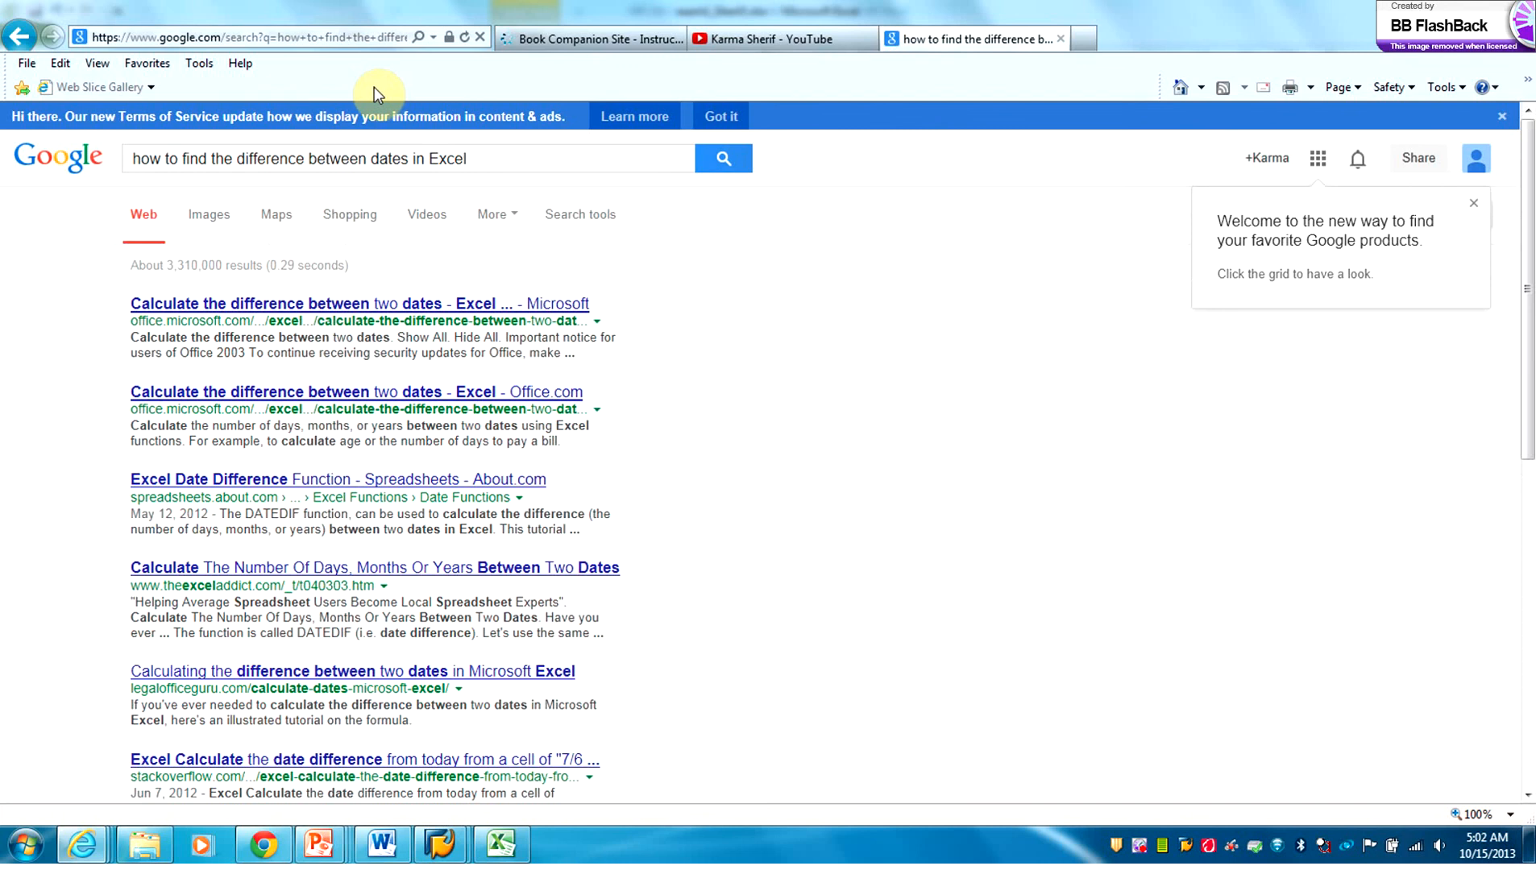
Step: Open Microsoft's article on calculating the difference between two dates and examine its examples for days and months
{"action": "left_click", "coordinate": [410, 311]}
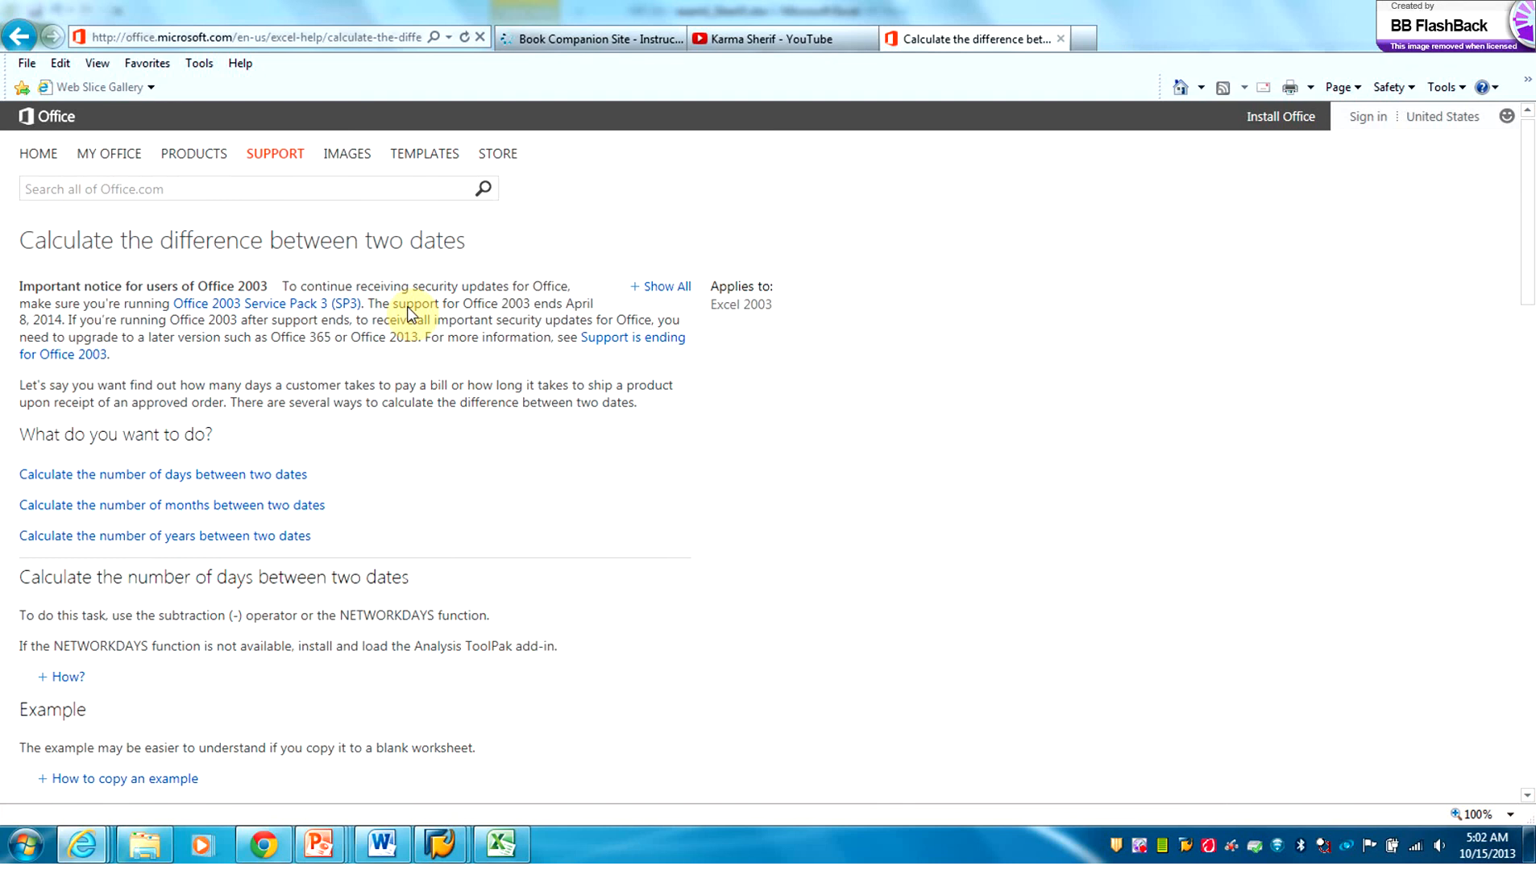
{"action": "left_click", "coordinate": [282, 478]}
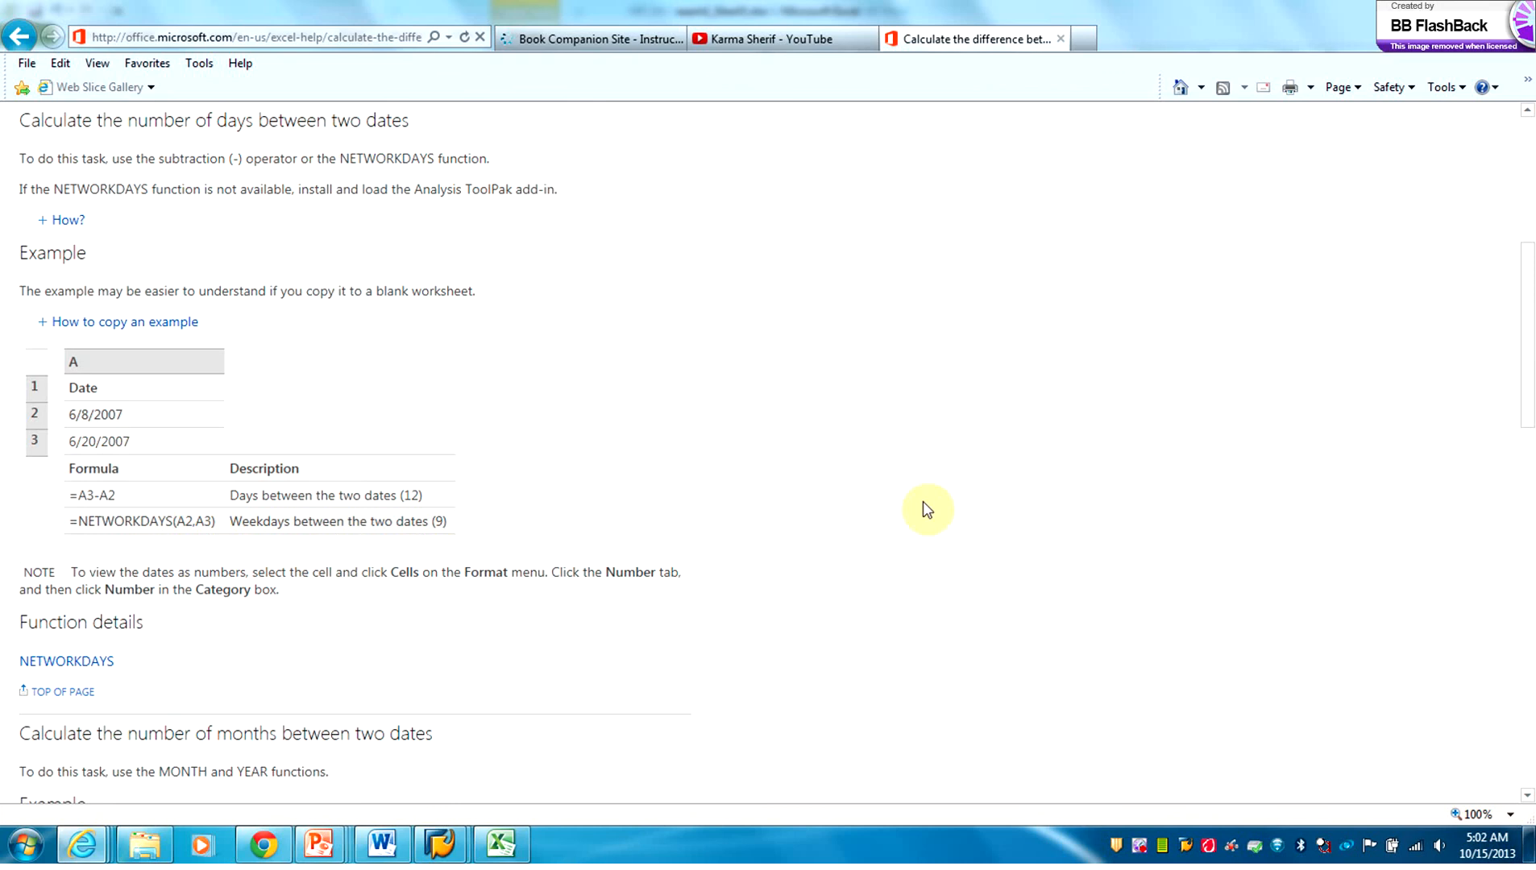
{"action": "left_click_drag", "start_coordinate": [1532, 413], "coordinate": [1529, 538]}
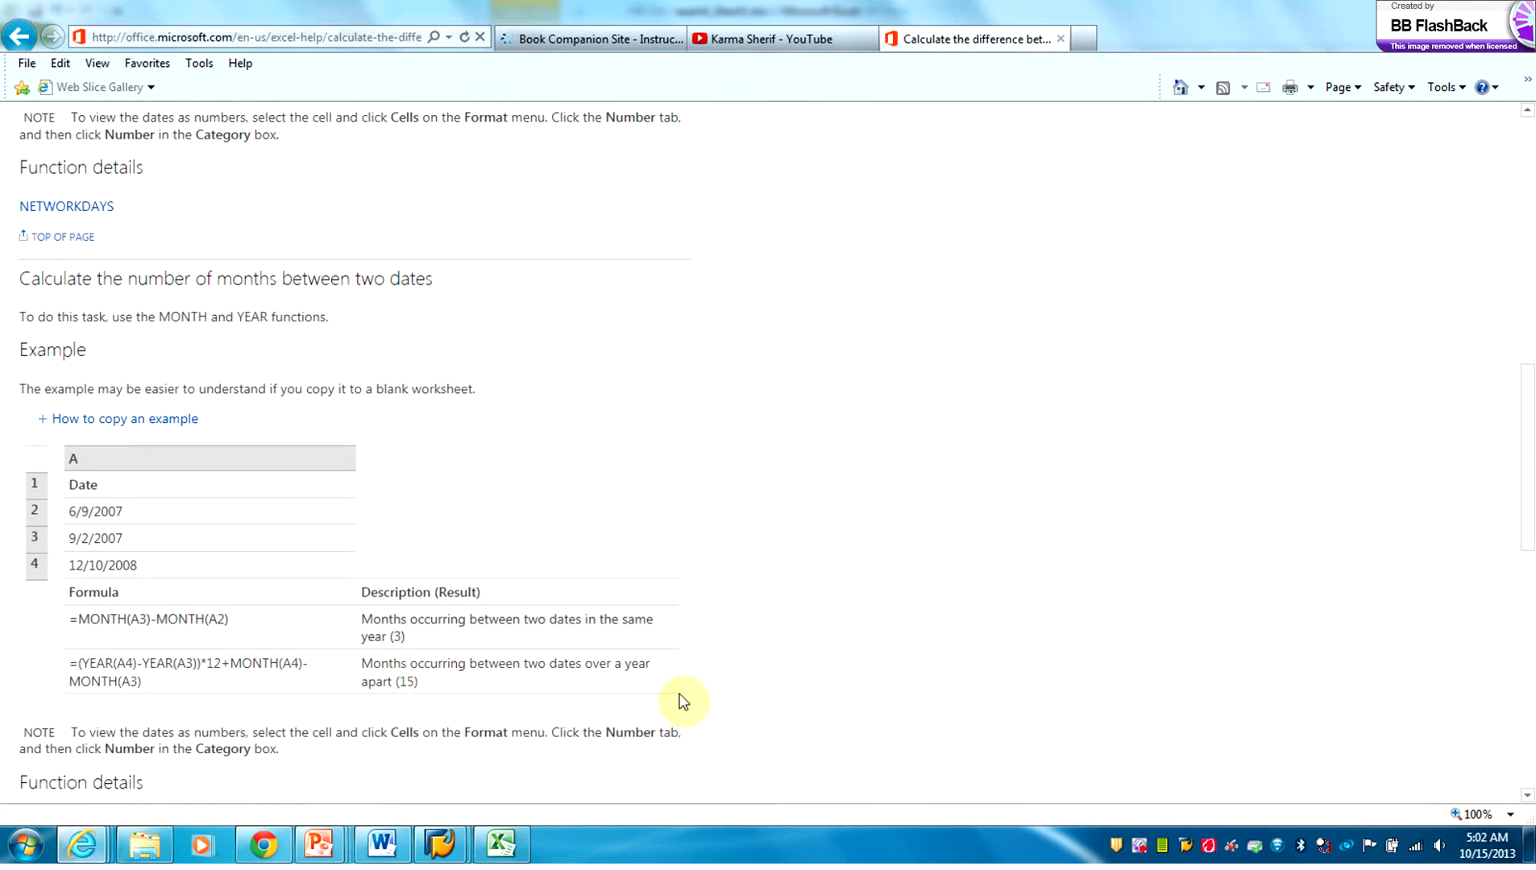
{"action": "left_click_drag", "start_coordinate": [1530, 481], "coordinate": [1533, 156]}
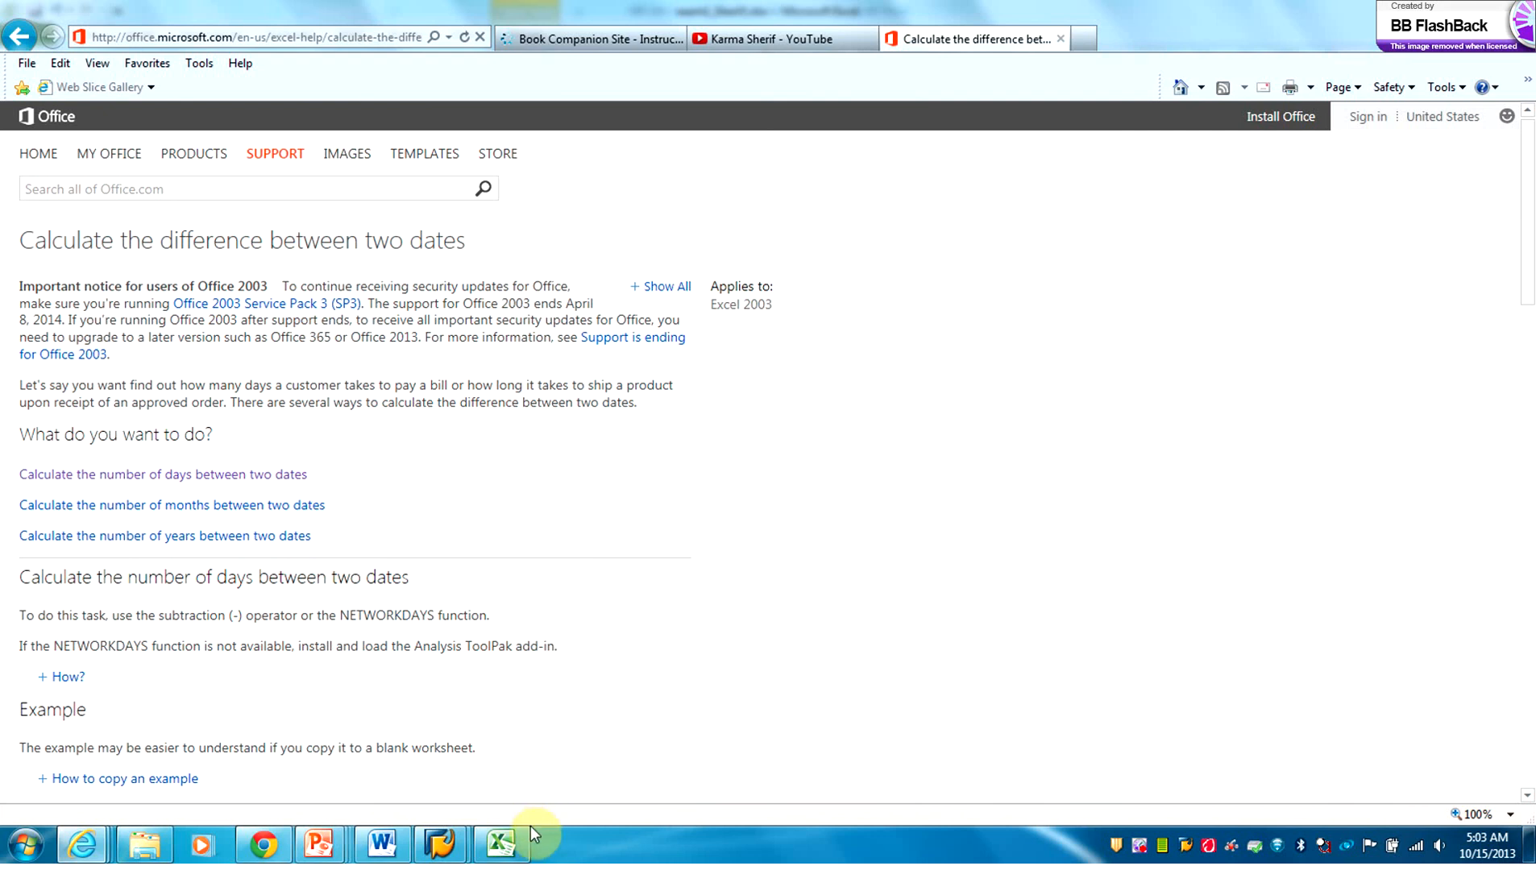
Step: Check the exam instructions in Word, return to Excel, title column P "Recommendation" in P1 and widen the column to fit the heading
{"action": "left_click", "coordinate": [395, 845]}
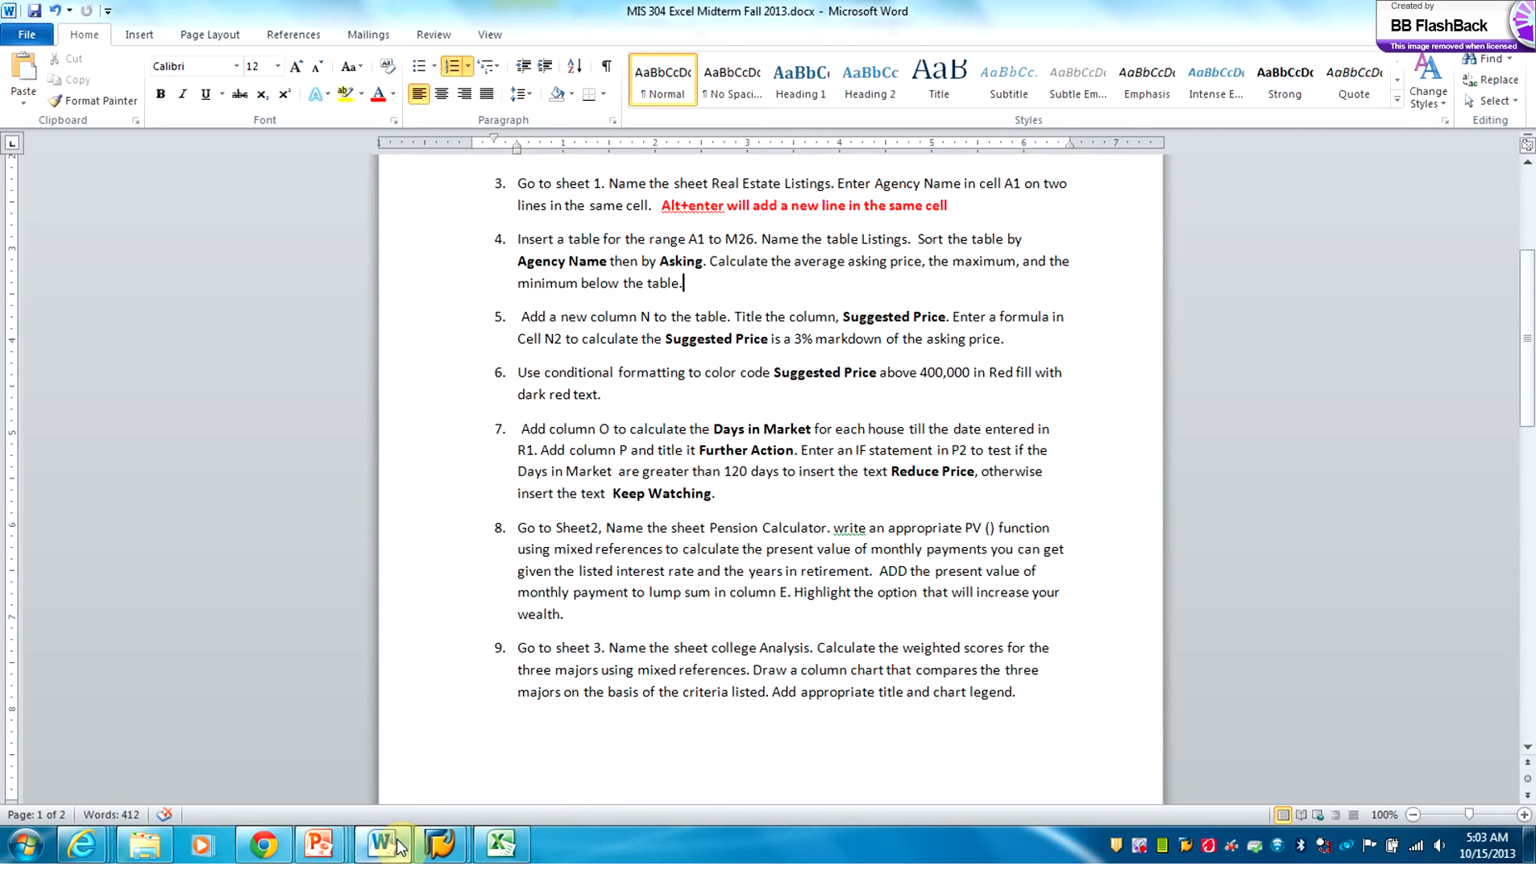
{"action": "left_click", "coordinate": [852, 701]}
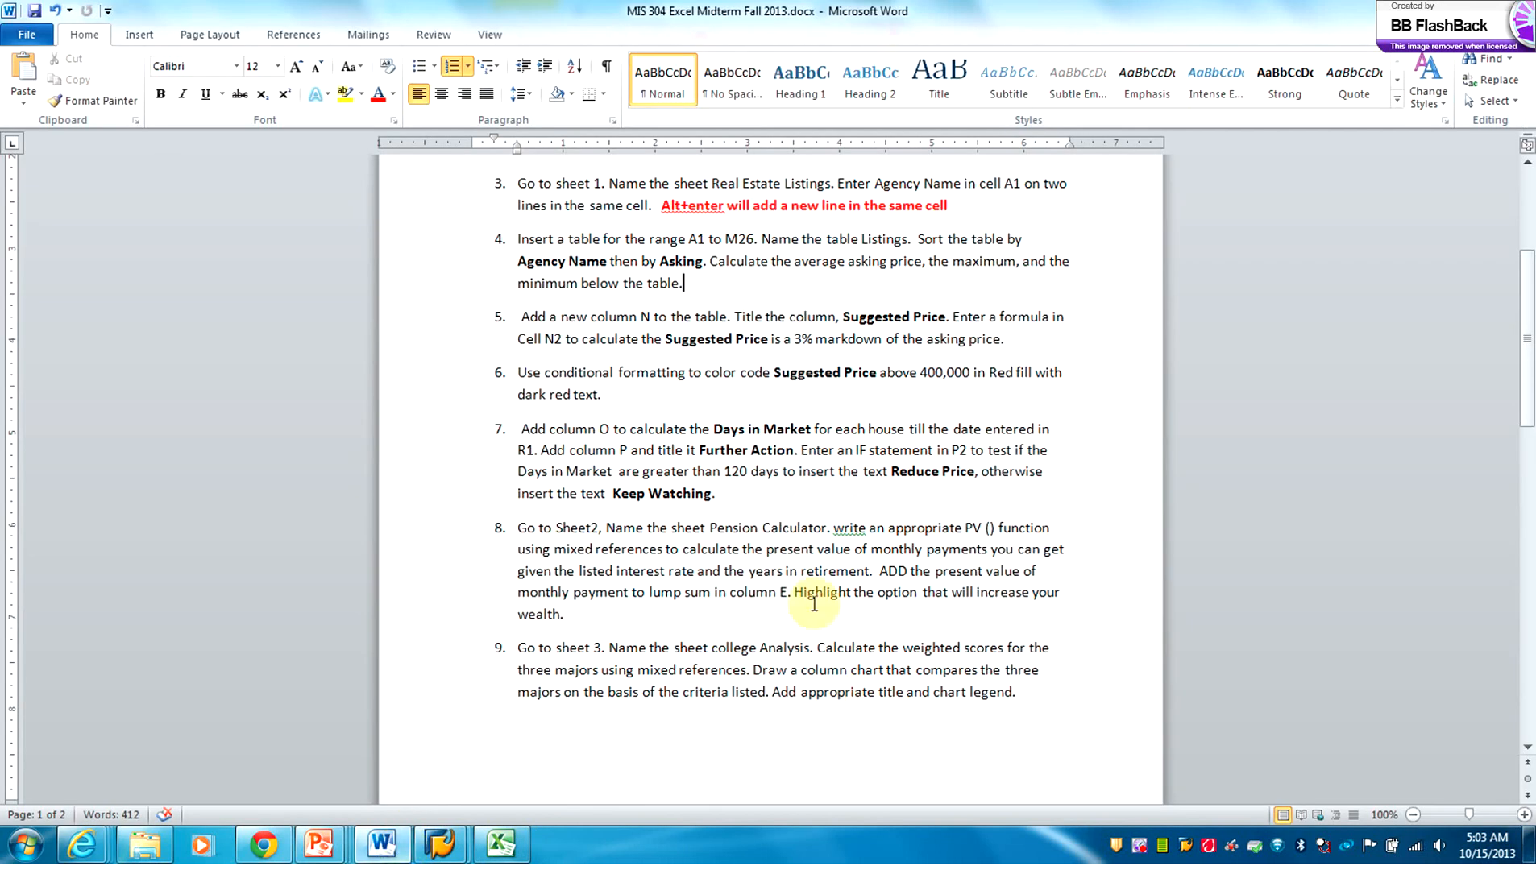
{"action": "left_click", "coordinate": [501, 843]}
{"action": "left_click", "coordinate": [1250, 197]}
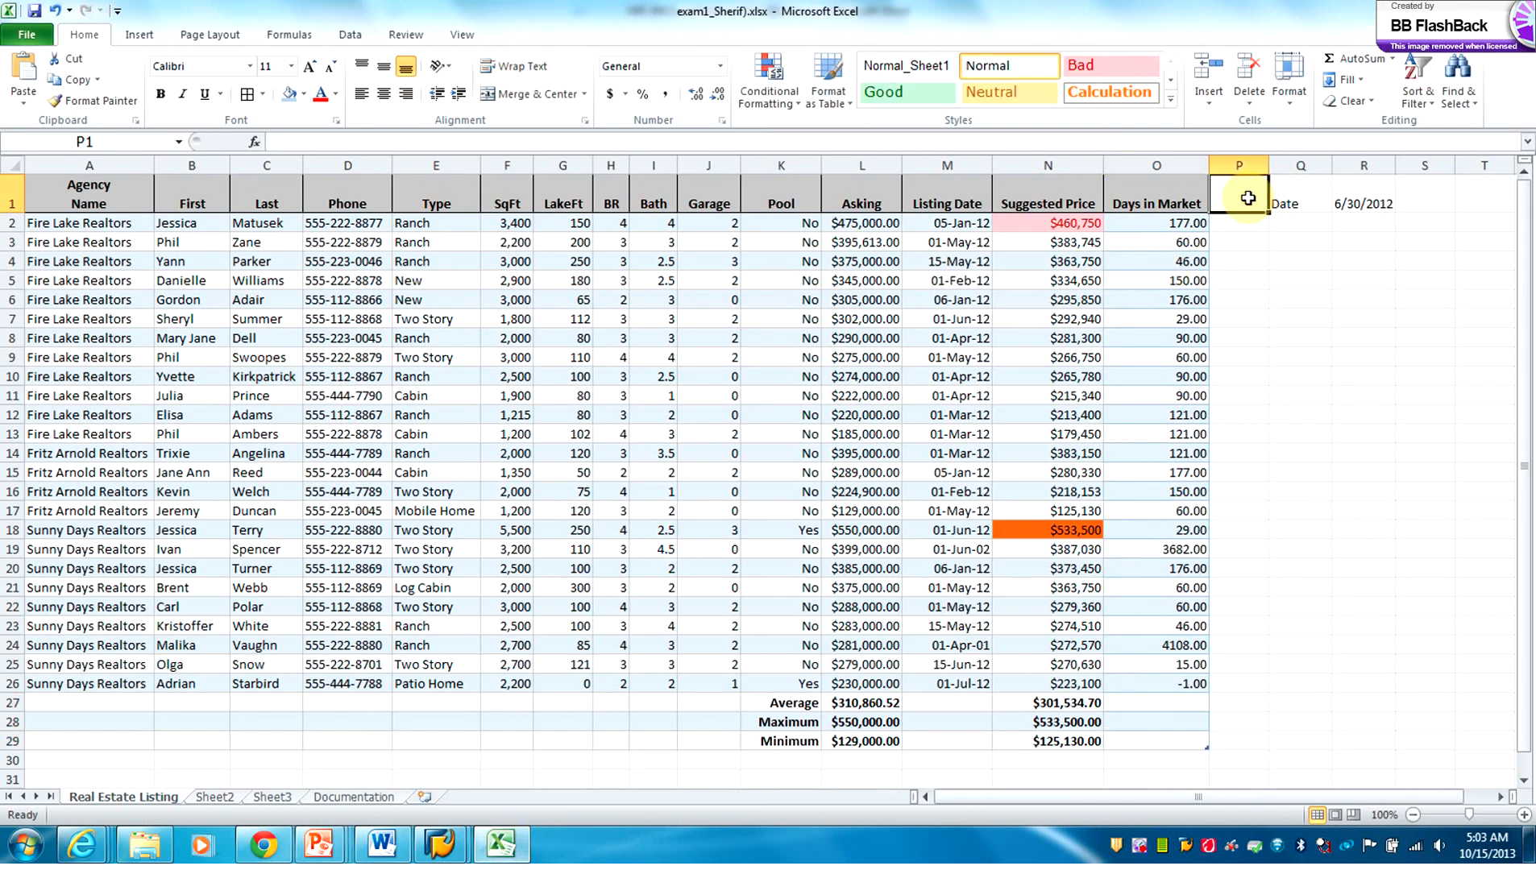
{"action": "type", "text": "Recomm"}
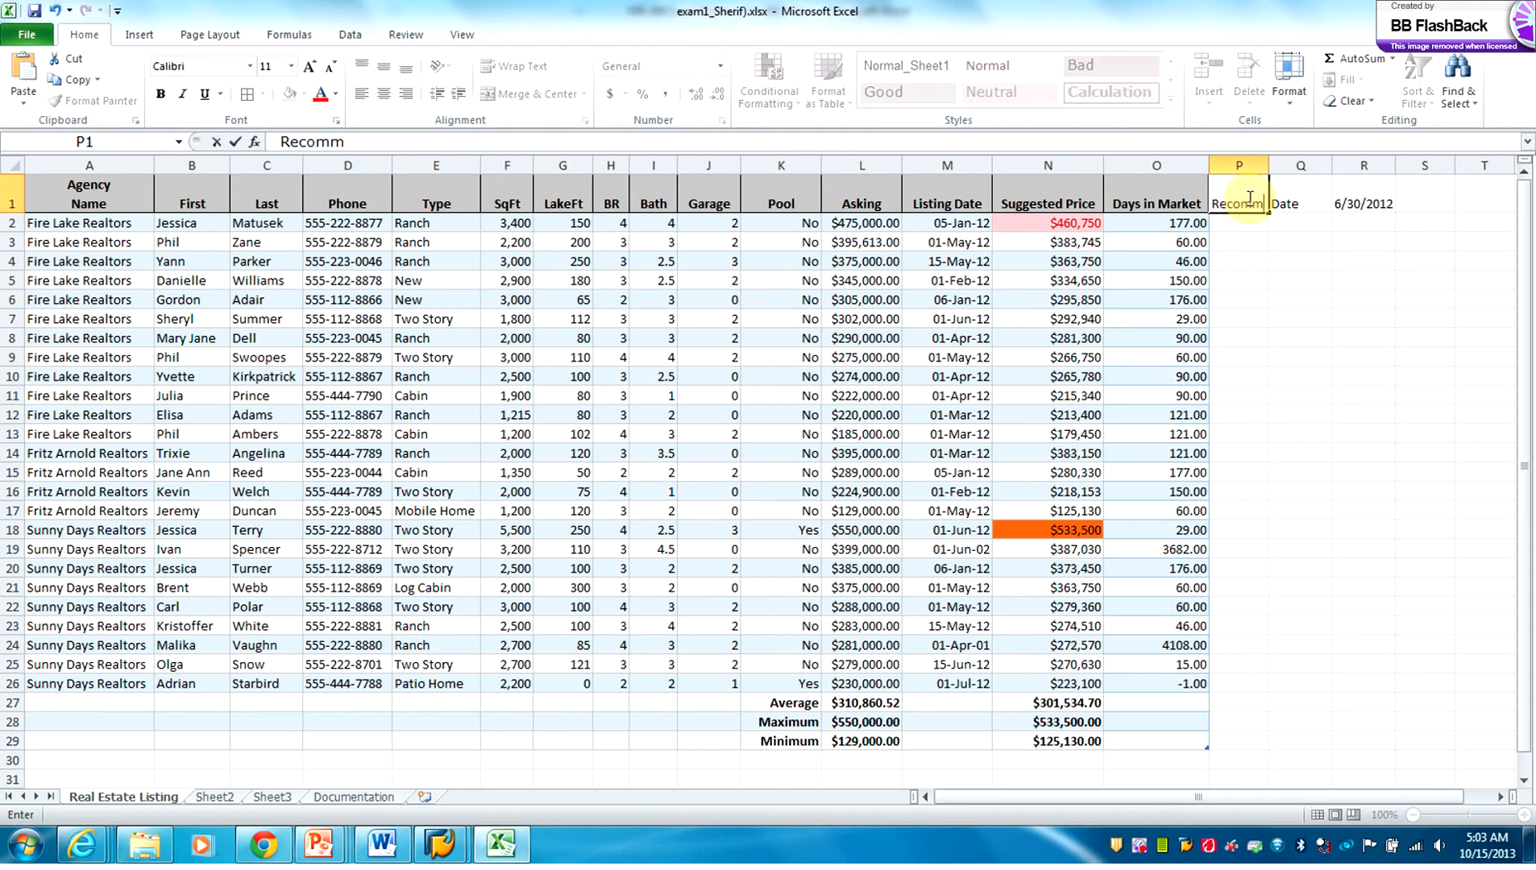
{"action": "type", "text": "endation"}
{"action": "key", "text": "Return"}
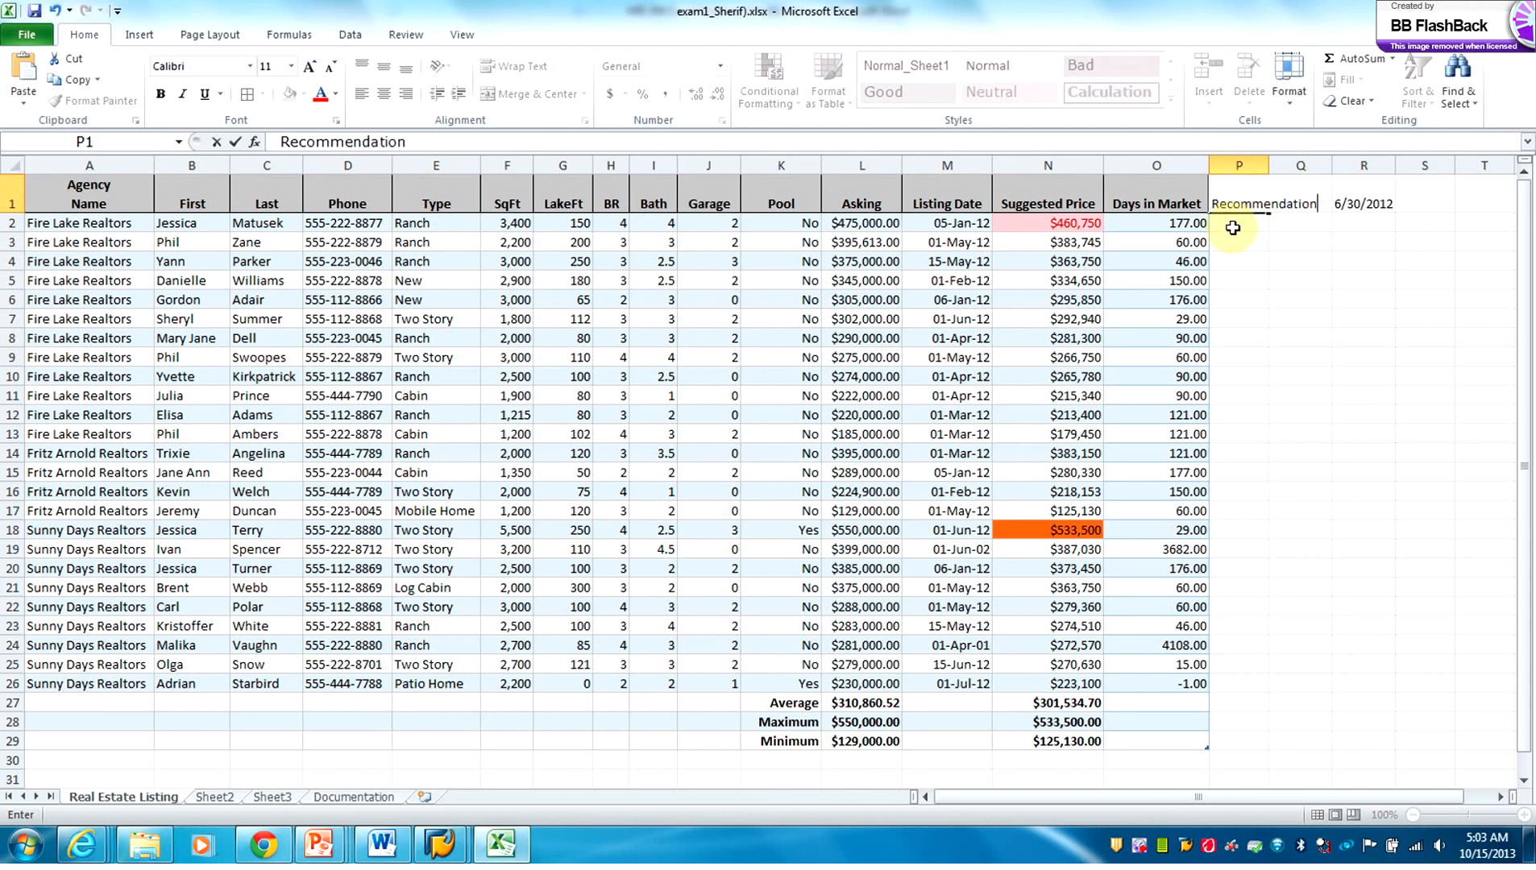
{"action": "left_click_drag", "start_coordinate": [1269, 164], "coordinate": [1316, 164]}
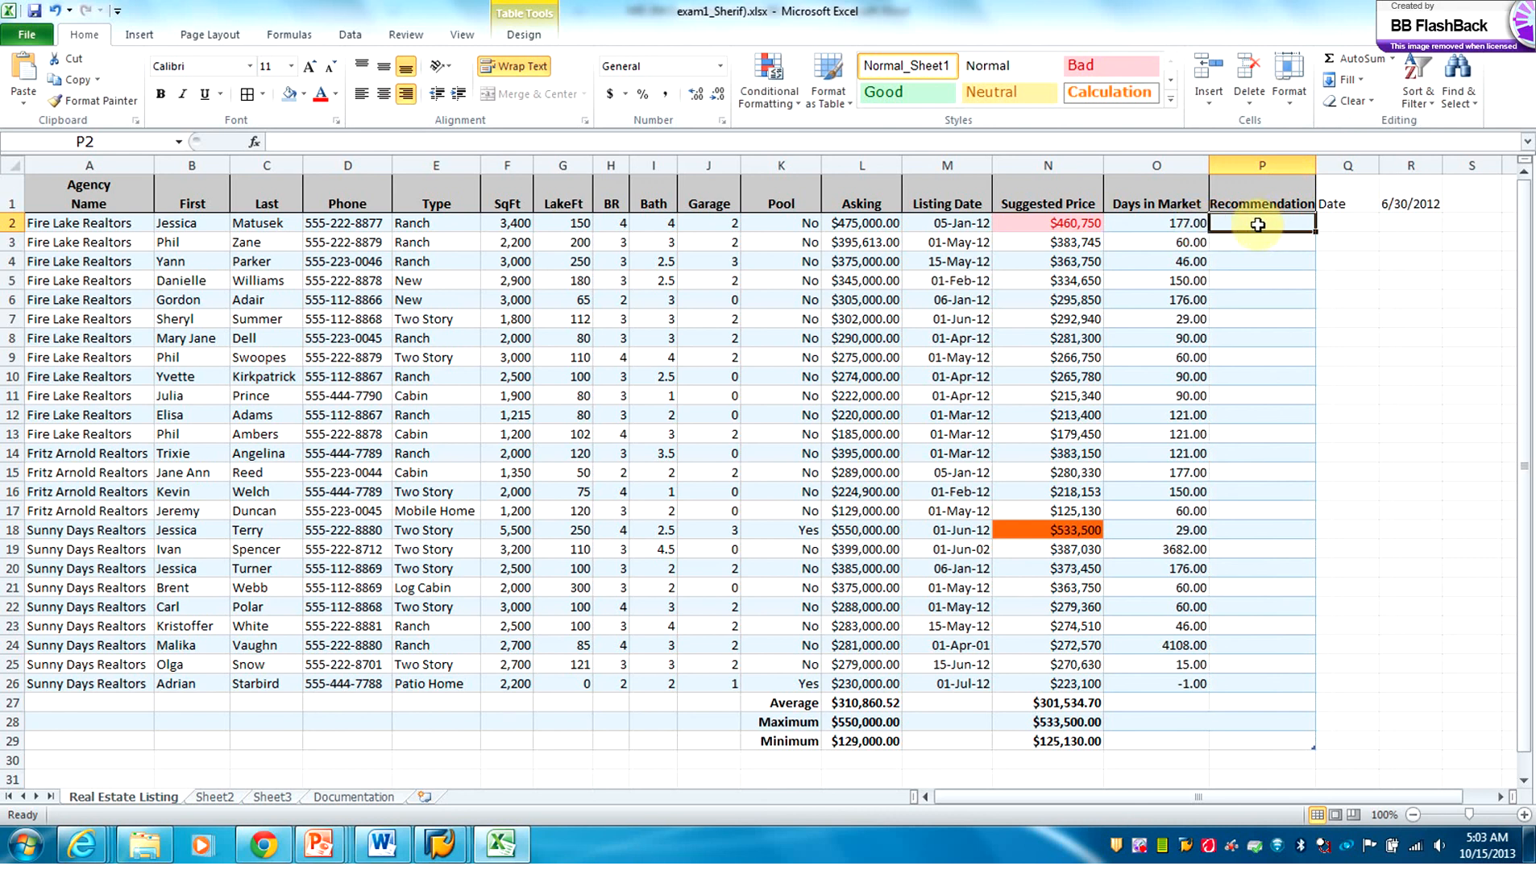
Step: Begin the Recommendation formula in P2 by entering =if
{"action": "type", "text": "="}
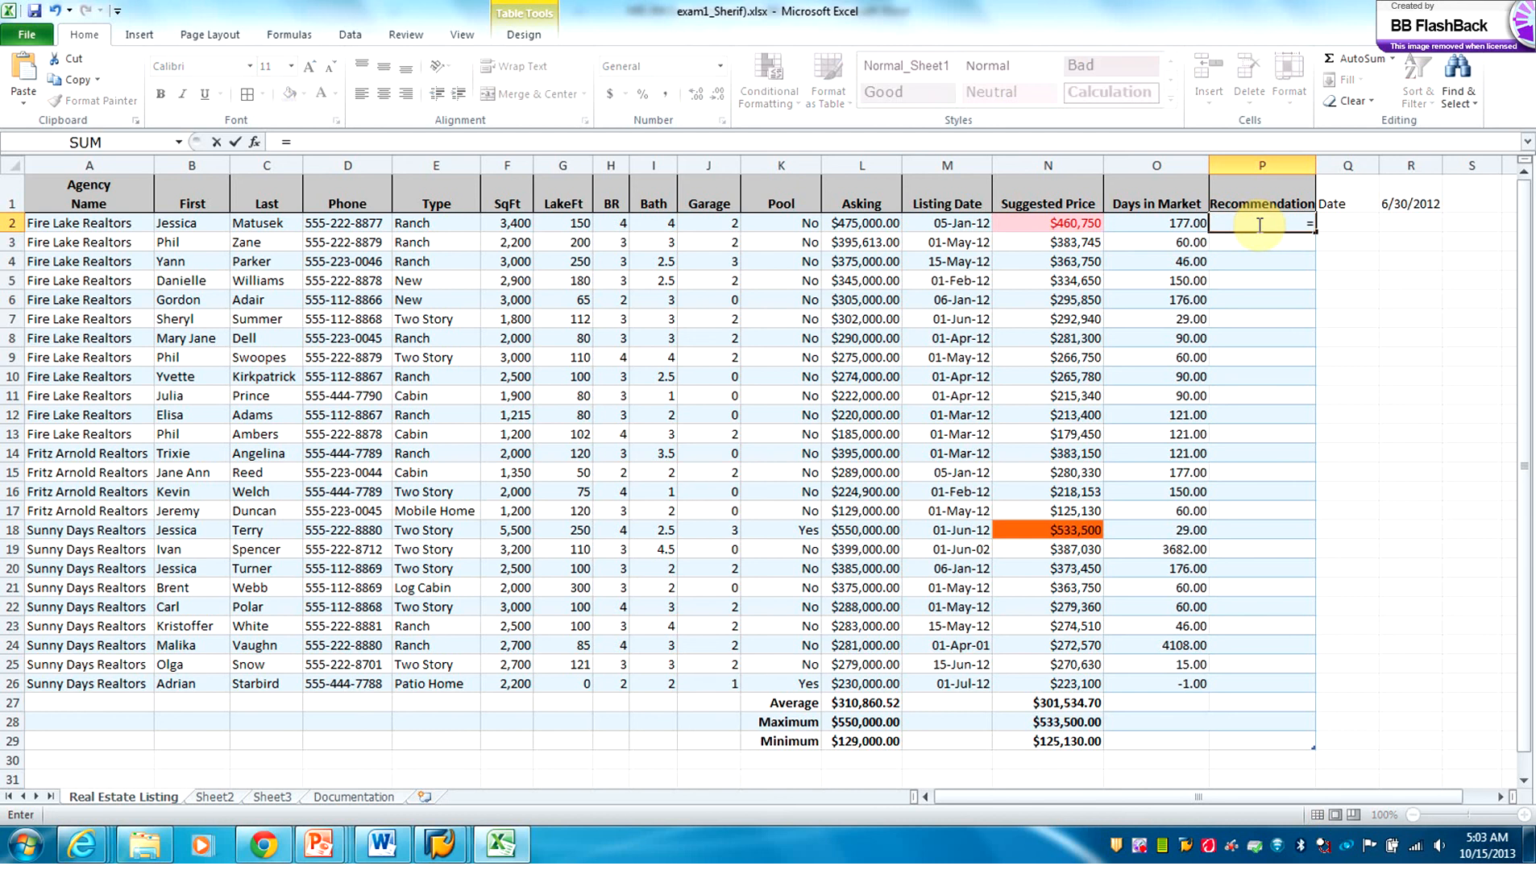
{"action": "type", "text": "if"}
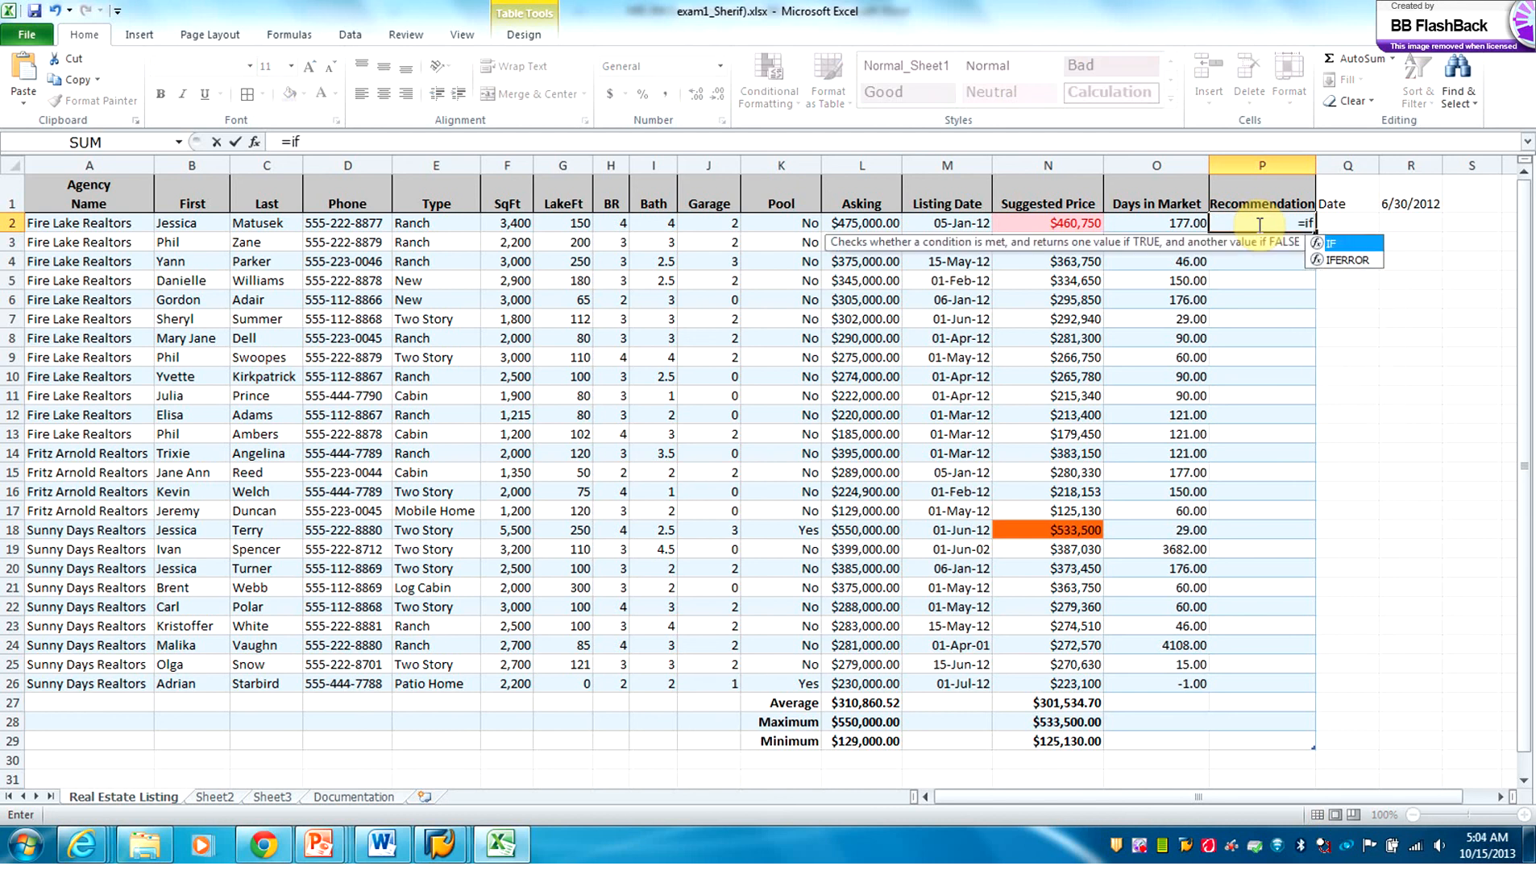
{"action": "left_click", "coordinate": [1177, 224]}
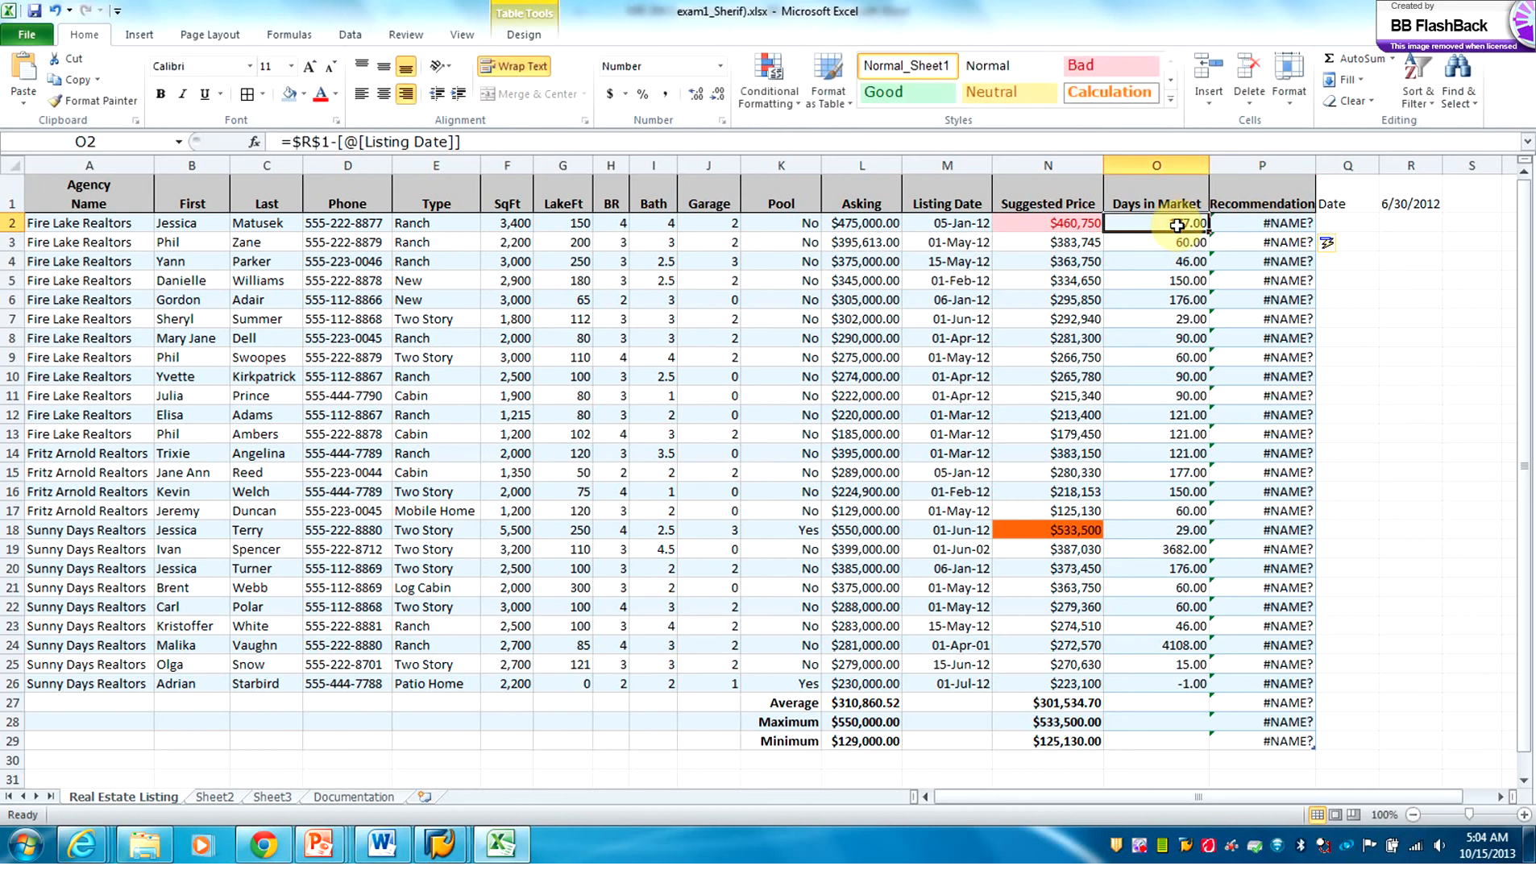
{"action": "type", "text": ">"}
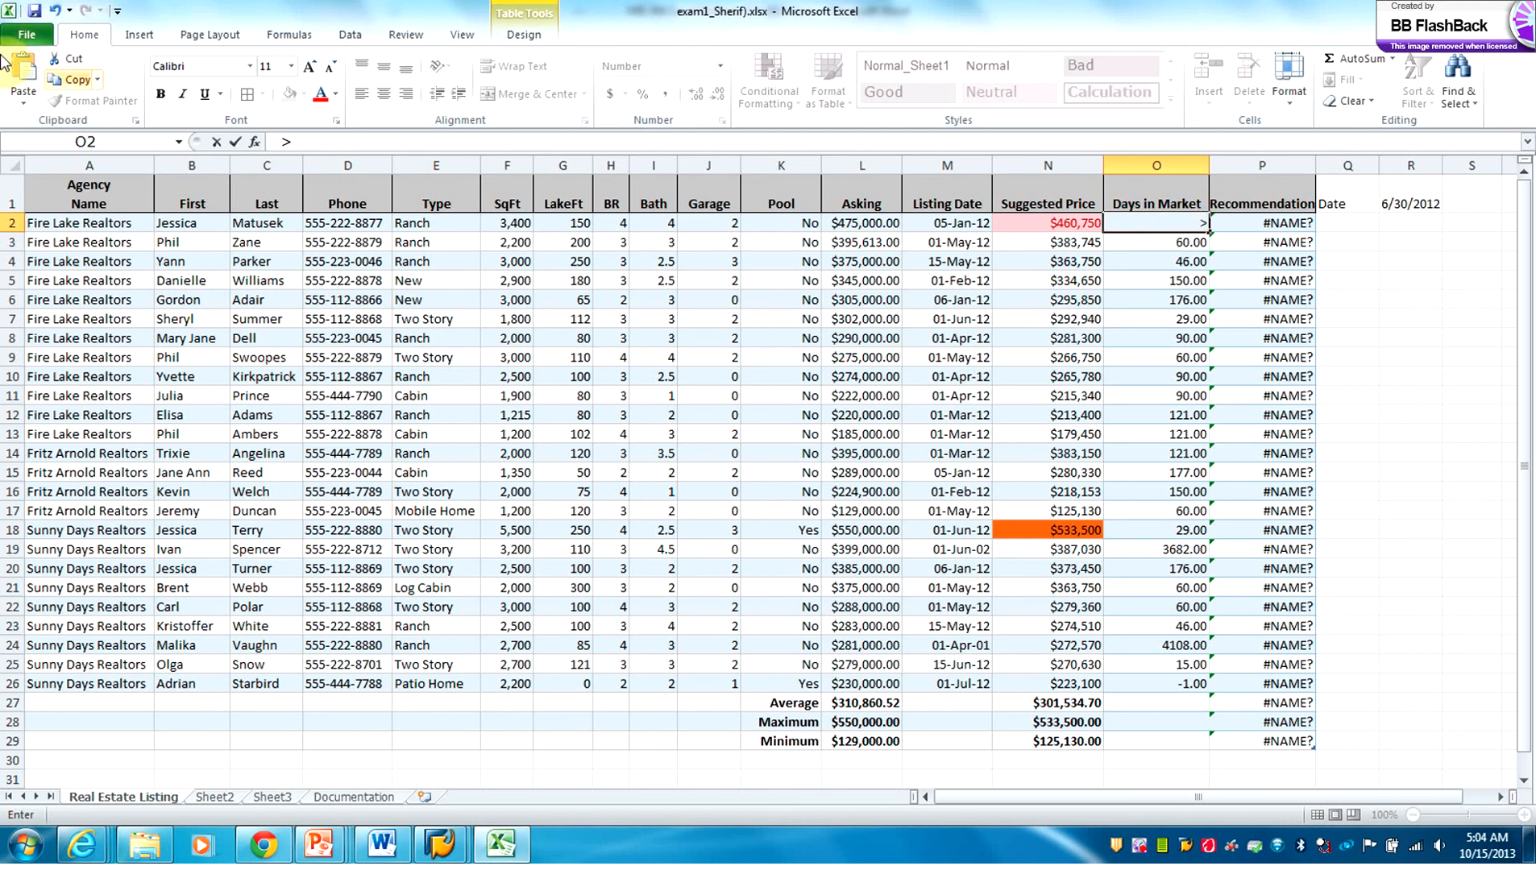
{"action": "left_click", "coordinate": [57, 11]}
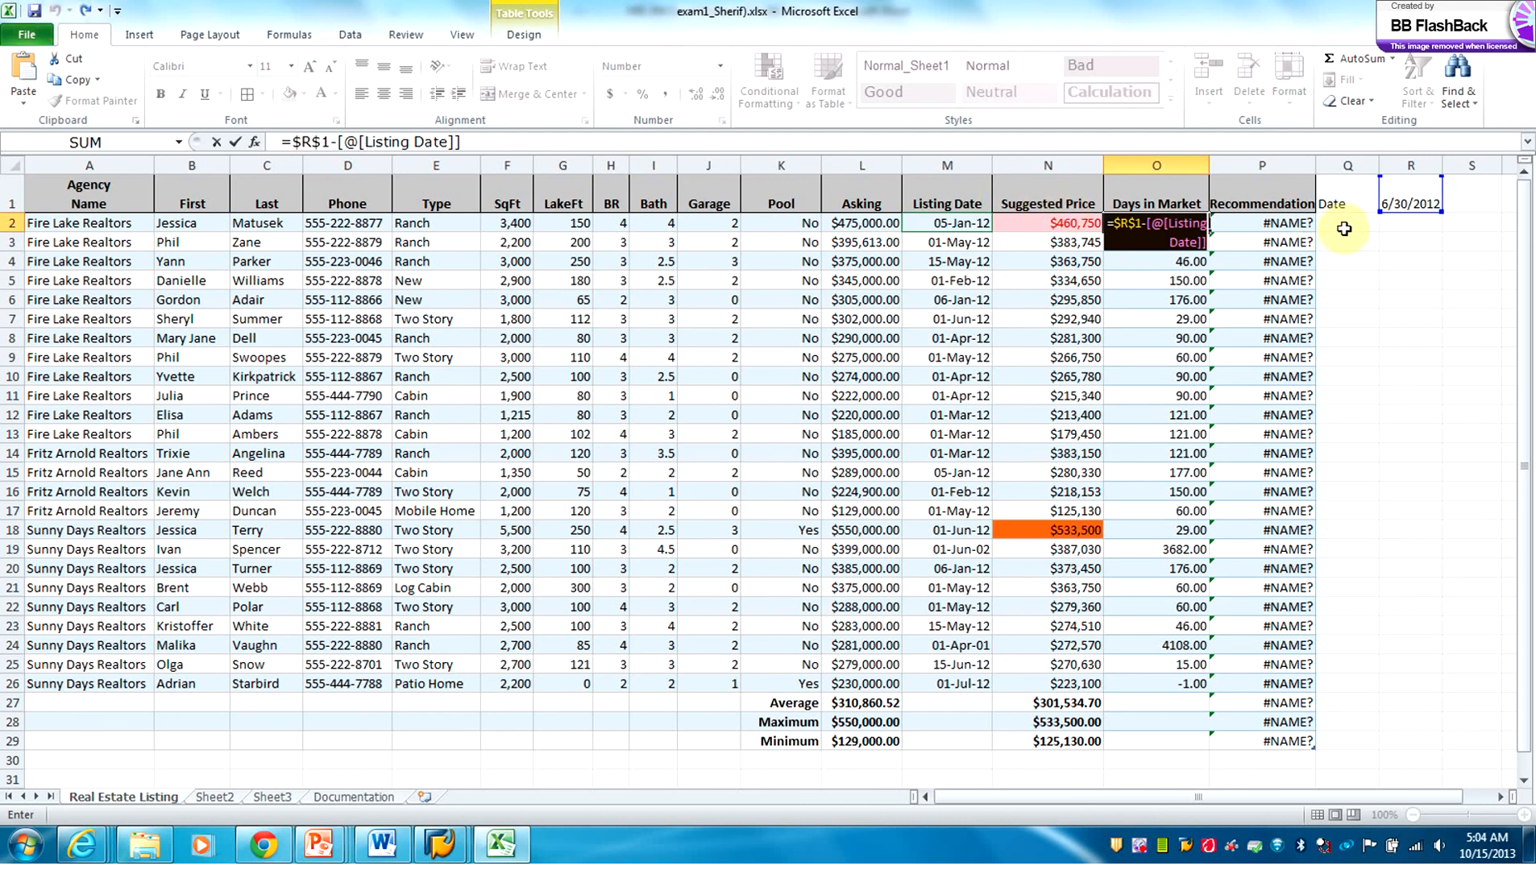
{"action": "type", "text": "="}
{"action": "left_click", "coordinate": [1305, 228]}
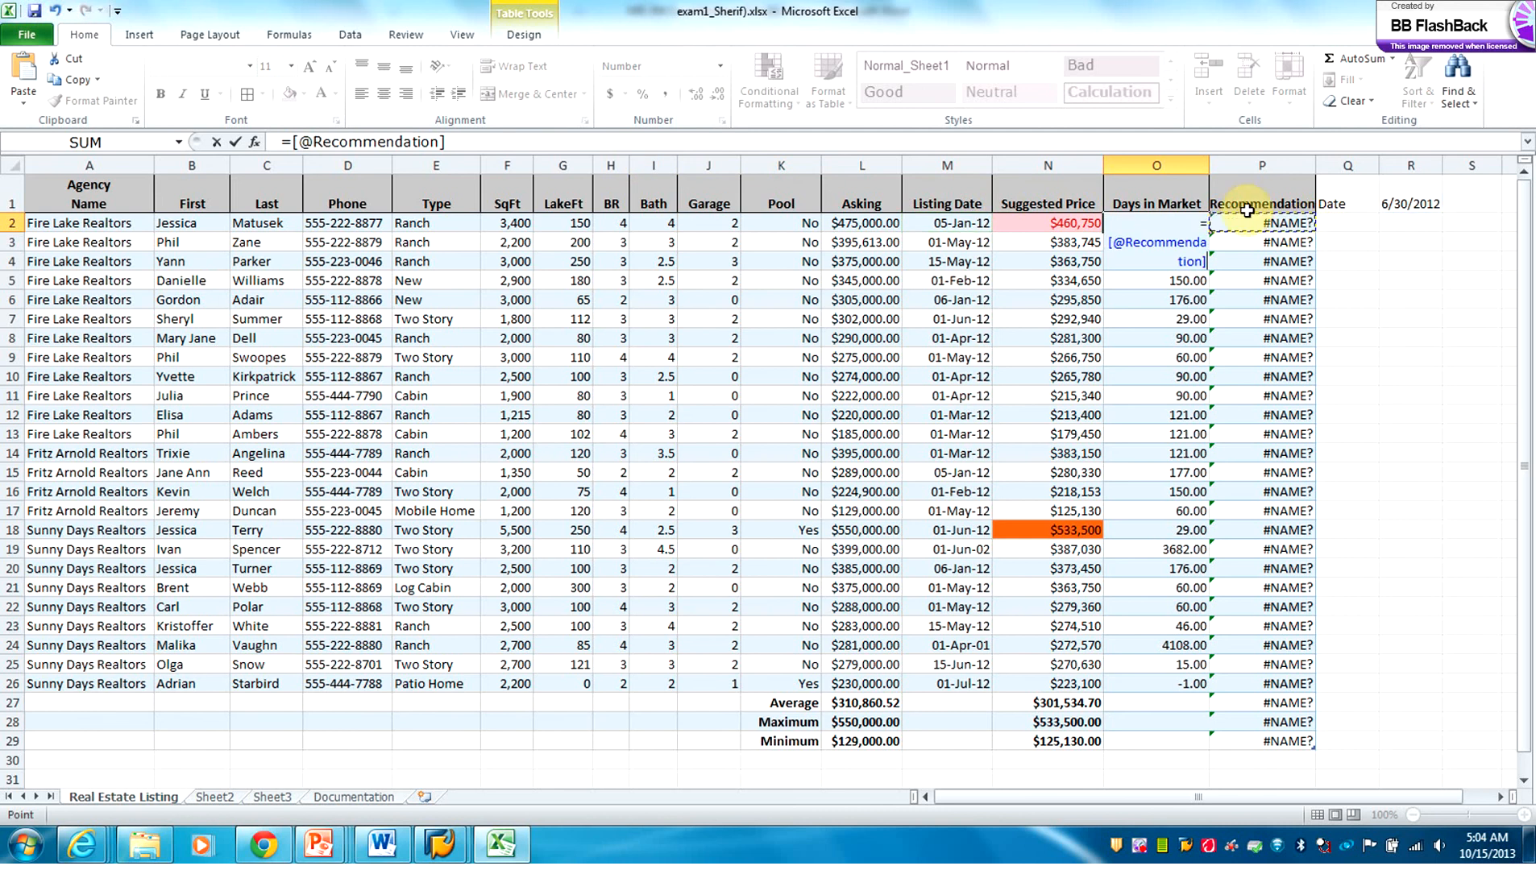
{"action": "left_click", "coordinate": [58, 11]}
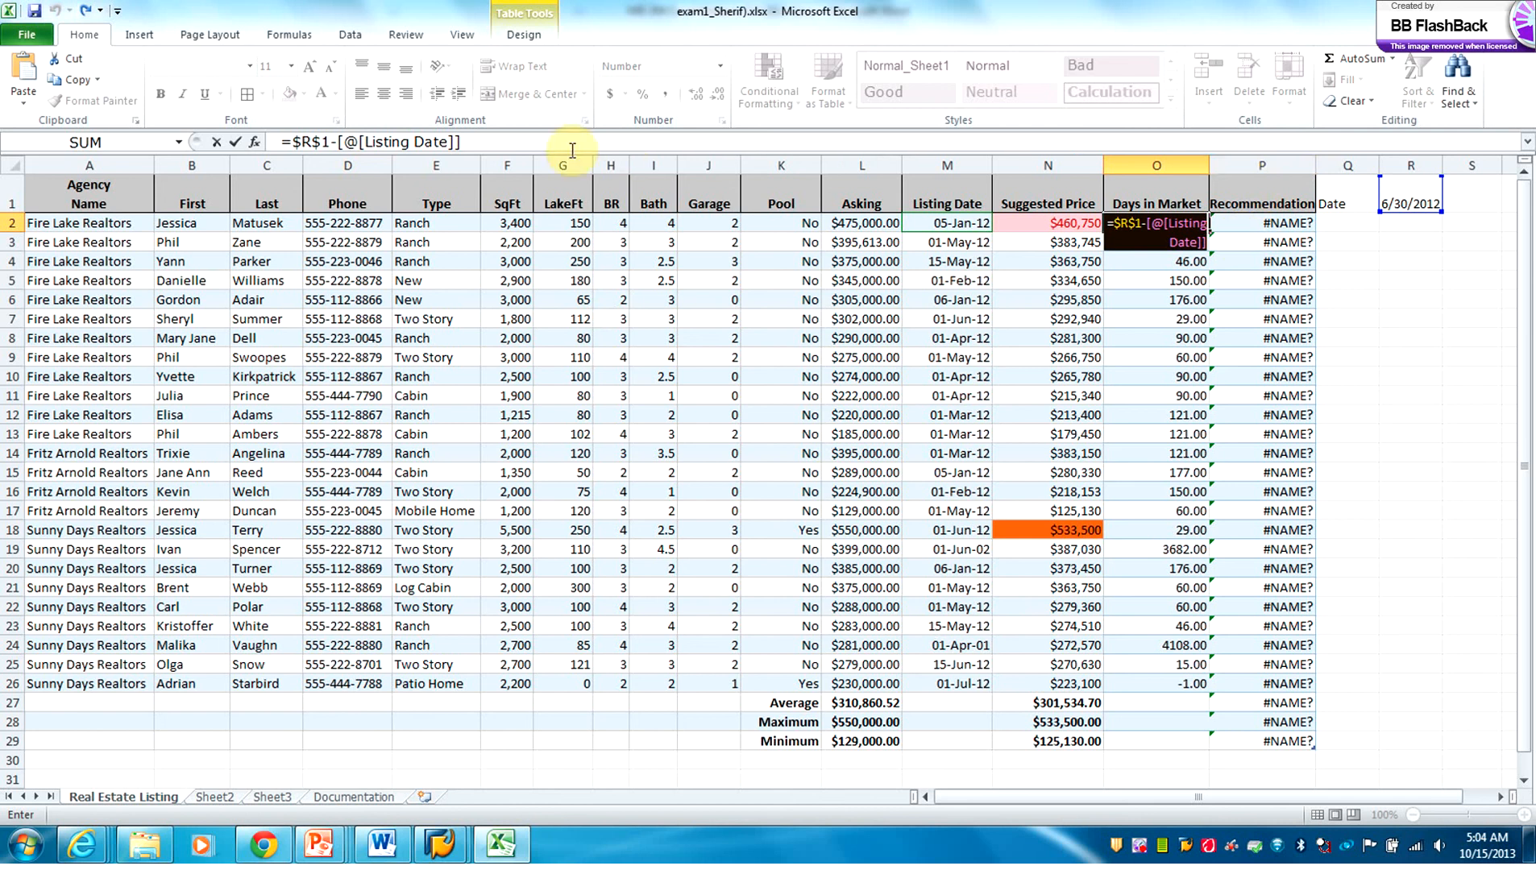
{"action": "left_click", "coordinate": [518, 142]}
{"action": "key", "text": "Return"}
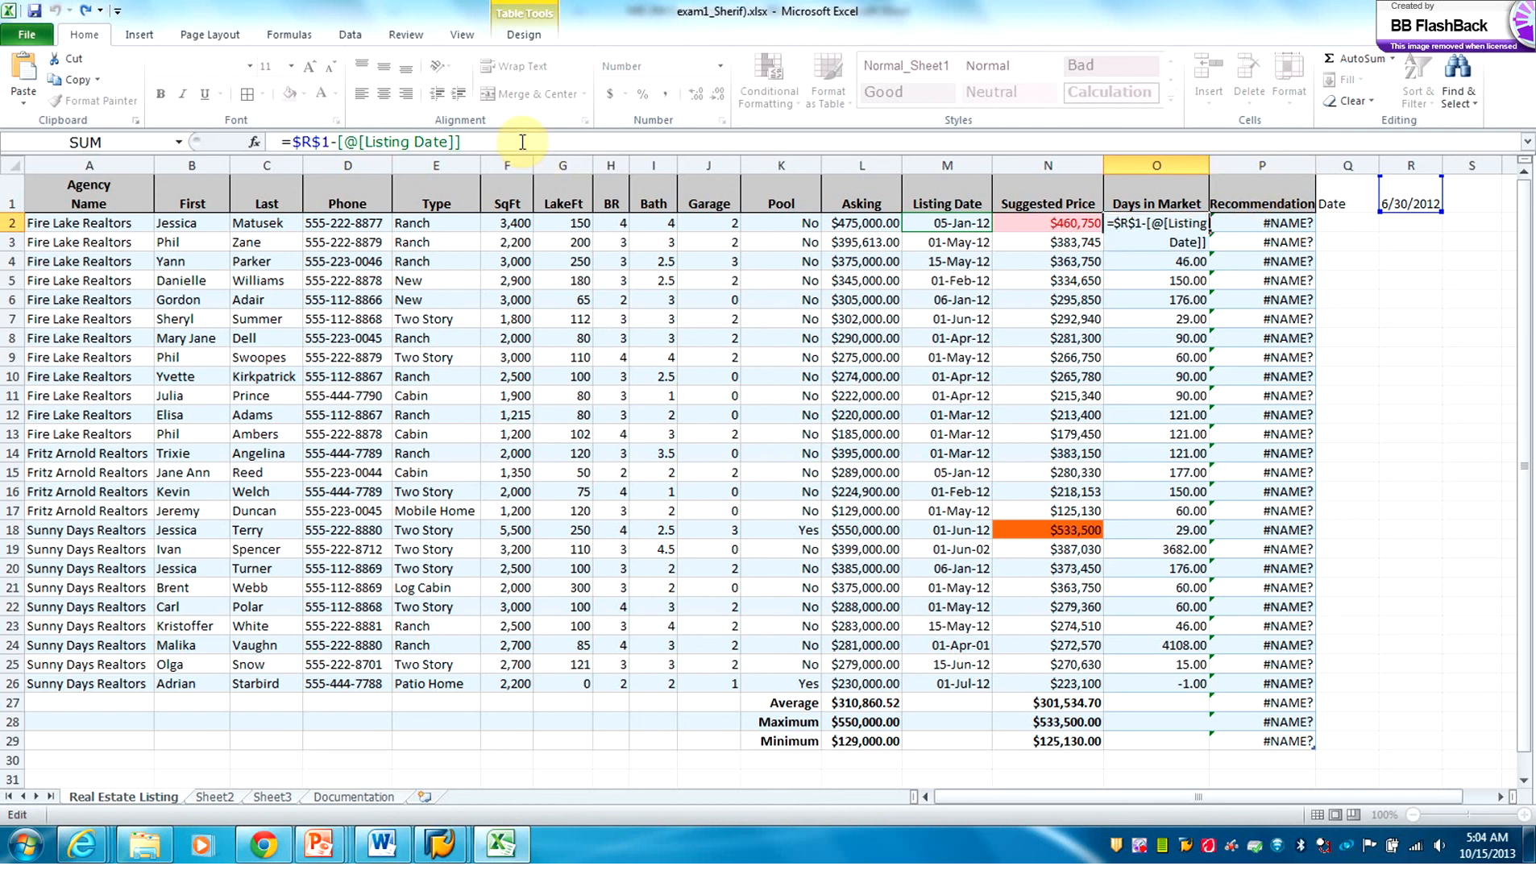
Step: Extend the IF formula in P2 with the logical test that Days in Market is greater than 120
{"action": "left_click", "coordinate": [1296, 225]}
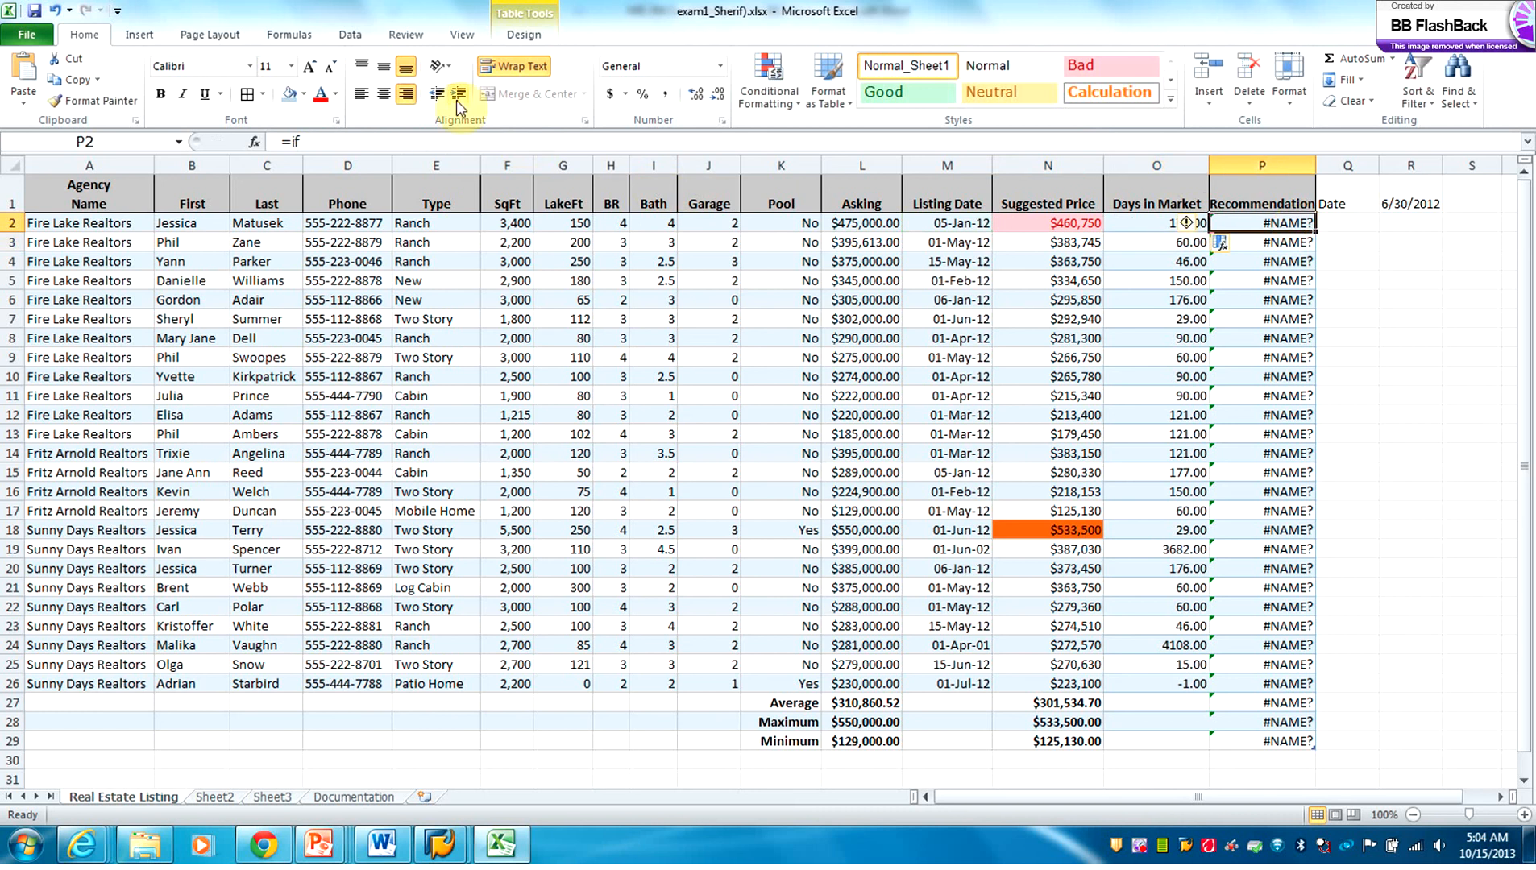
{"action": "left_click", "coordinate": [313, 144]}
{"action": "type", "text": "("}
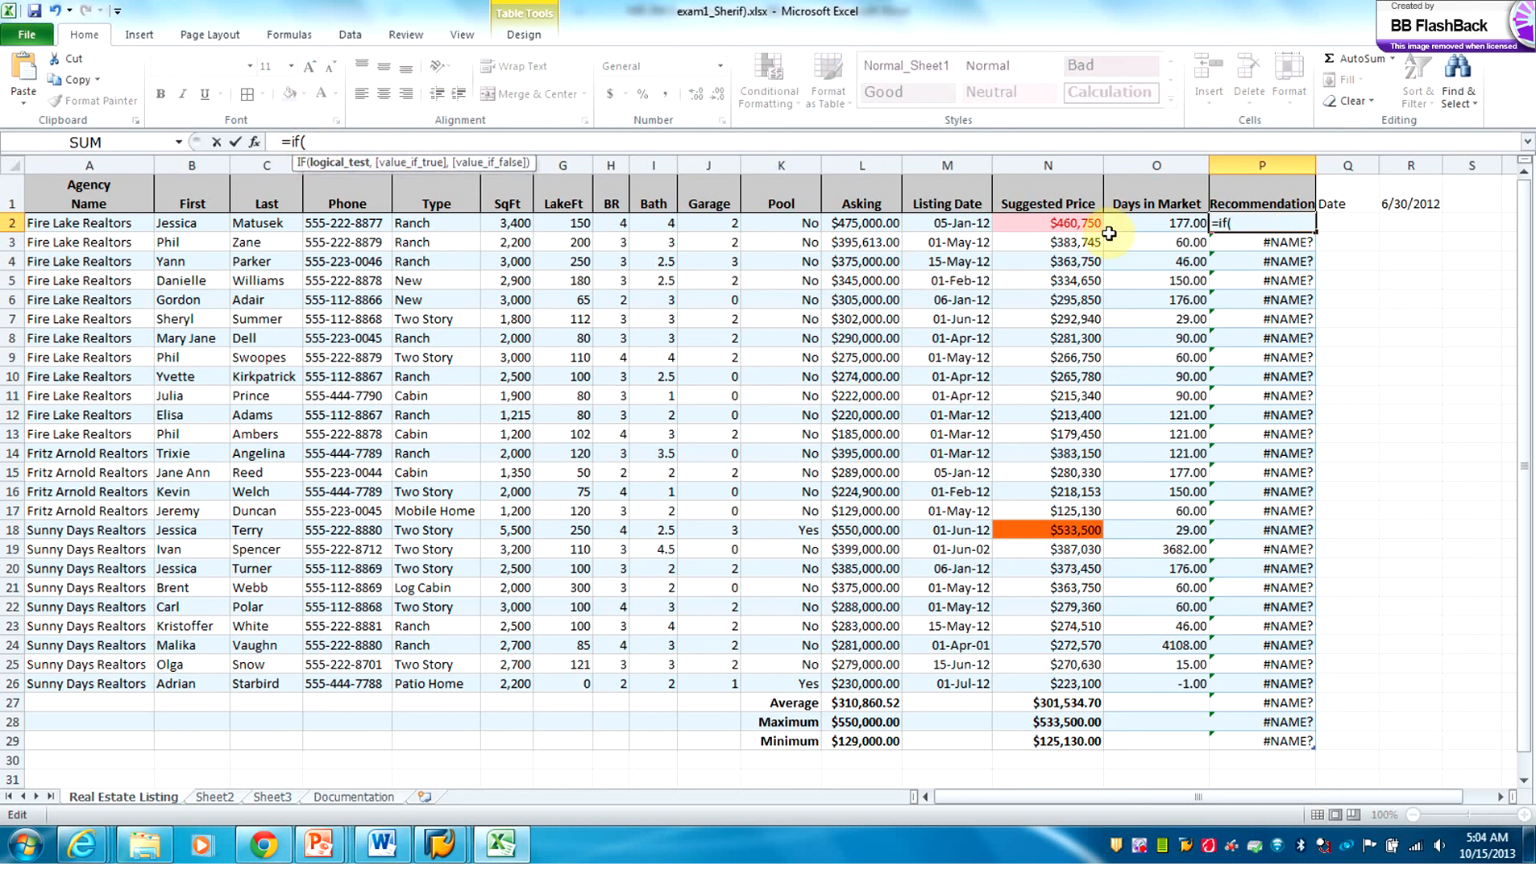
{"action": "left_click", "coordinate": [1169, 225]}
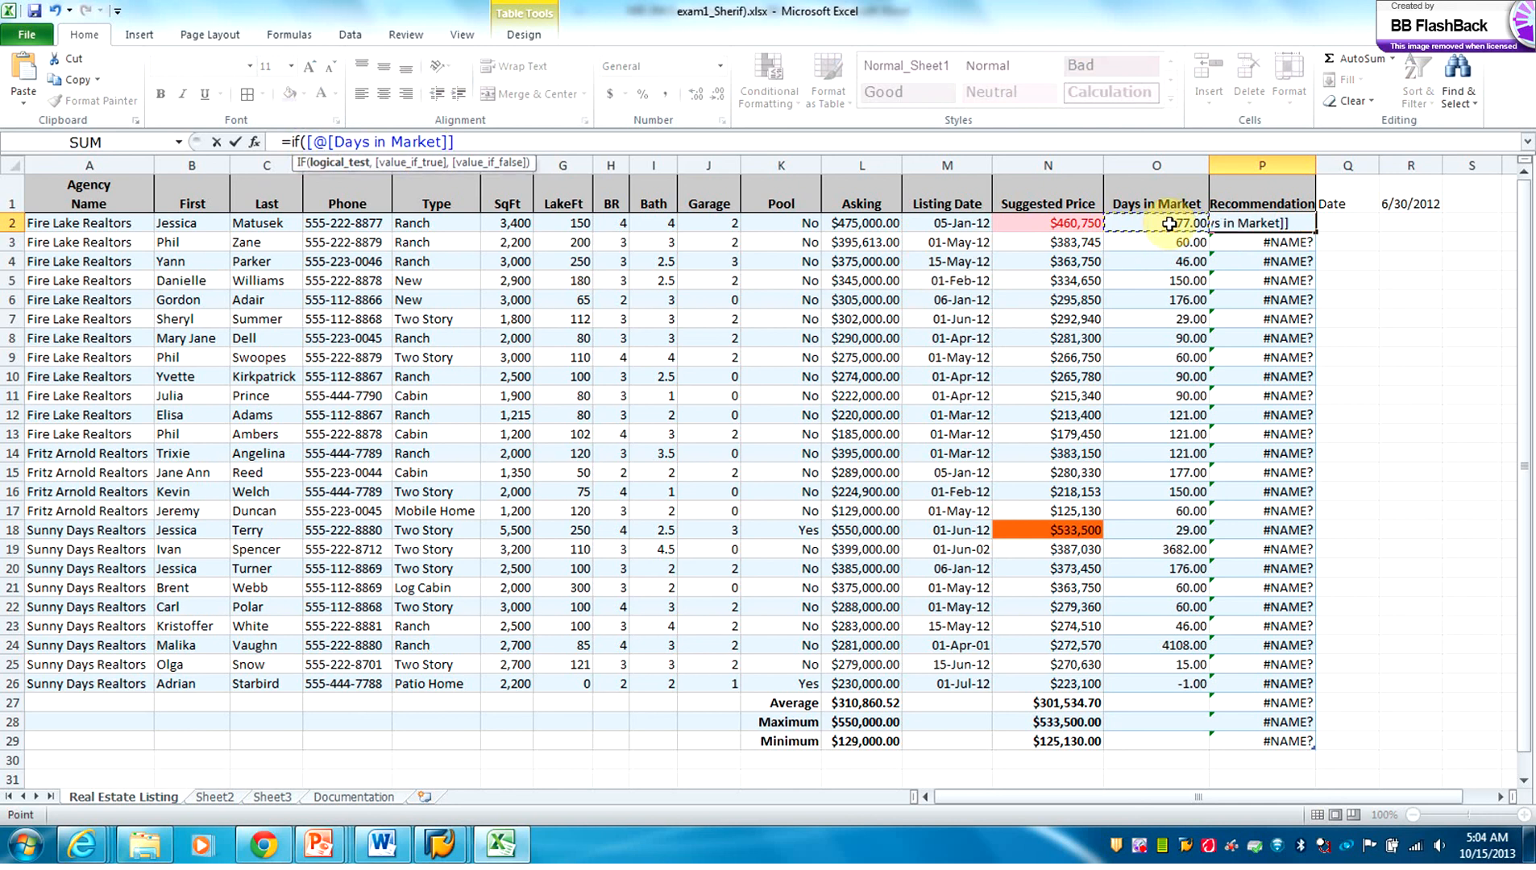
{"action": "type", "text": ">120,"}
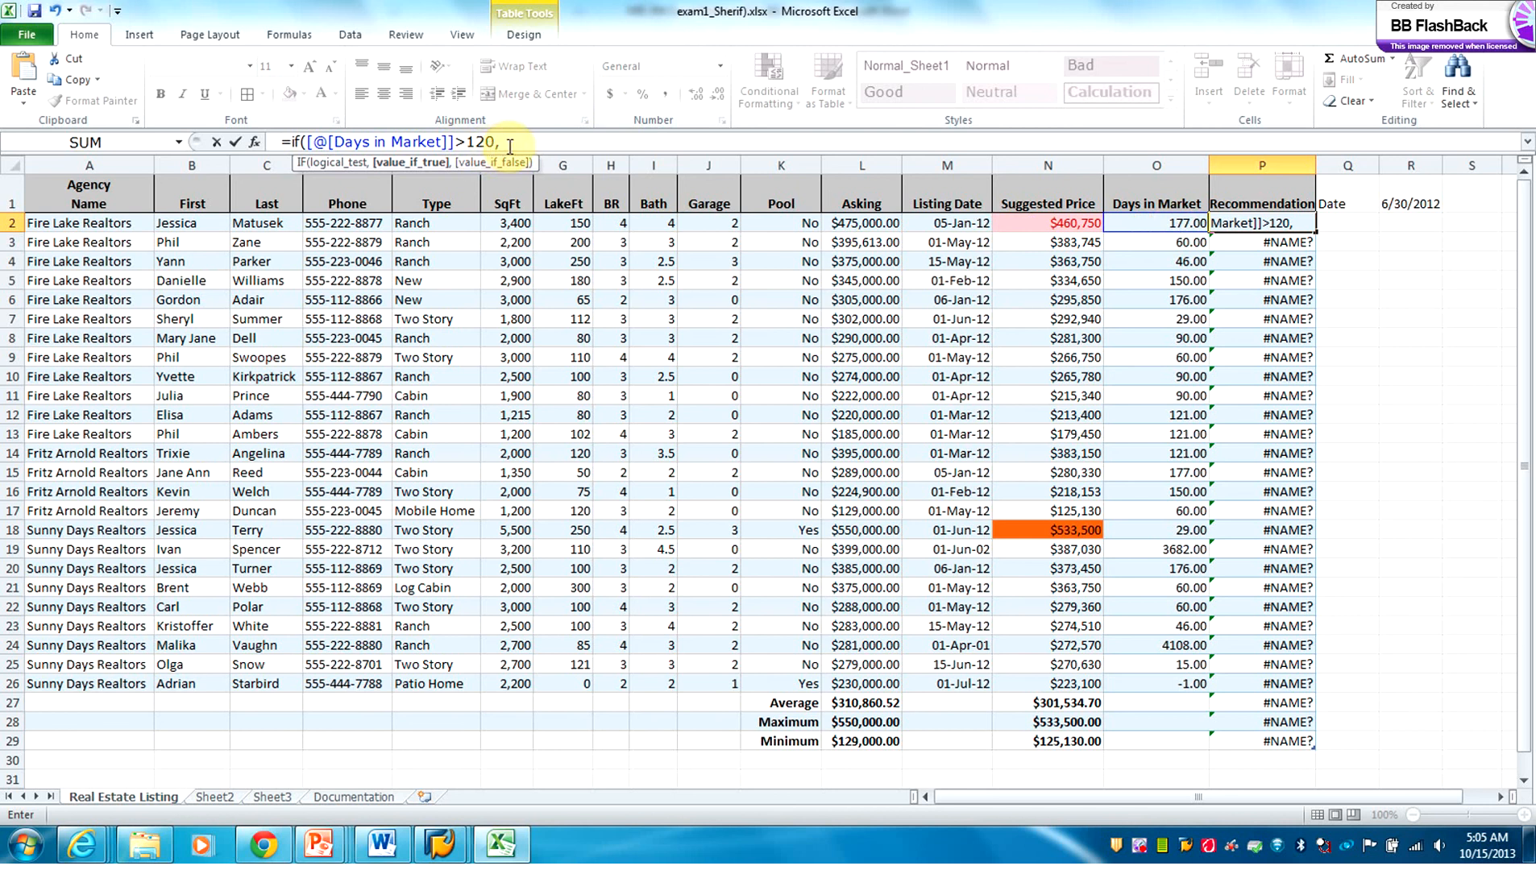
Step: Check the required texts in the Word instructions and complete the IF formula in P2 with " Reduce Price" if true and "Keep Watching" otherwise
{"action": "type", "text": "\""}
{"action": "left_click", "coordinate": [379, 848]}
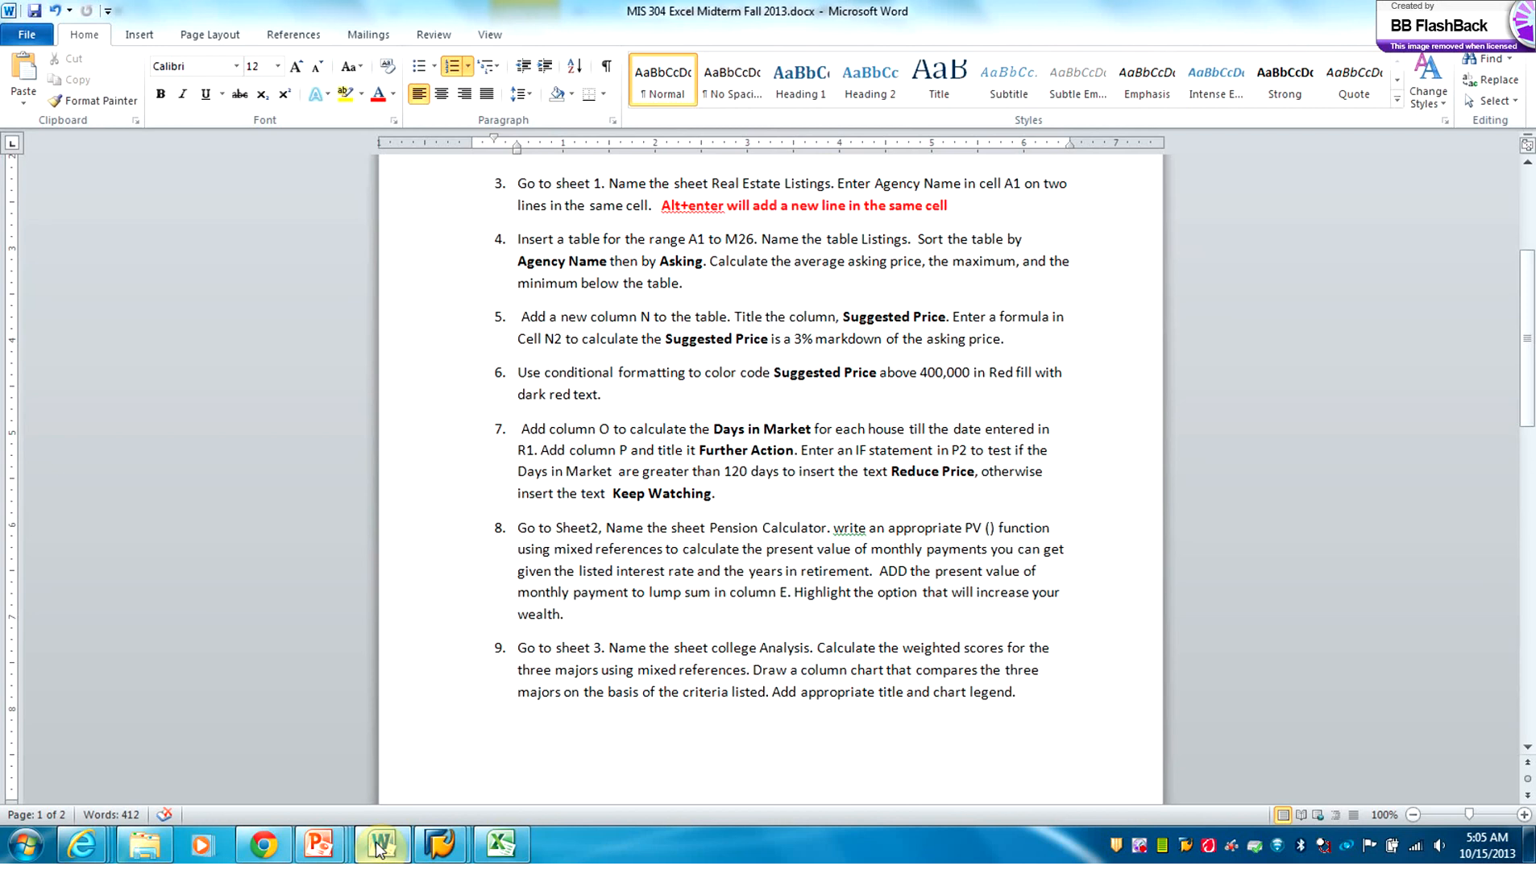
{"action": "left_click", "coordinate": [378, 848]}
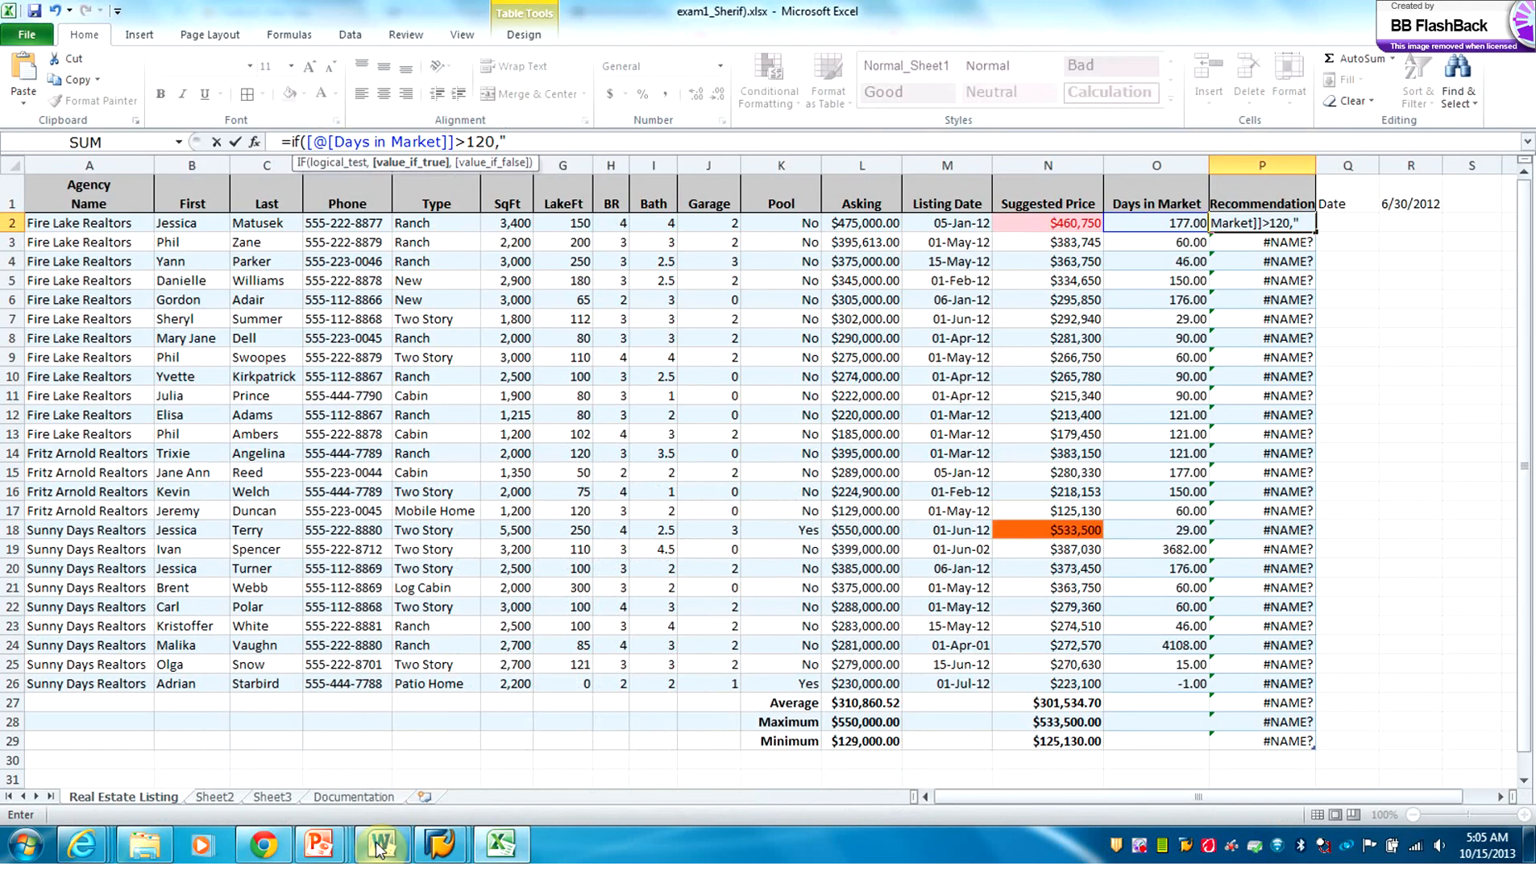
{"action": "type", "text": "r"}
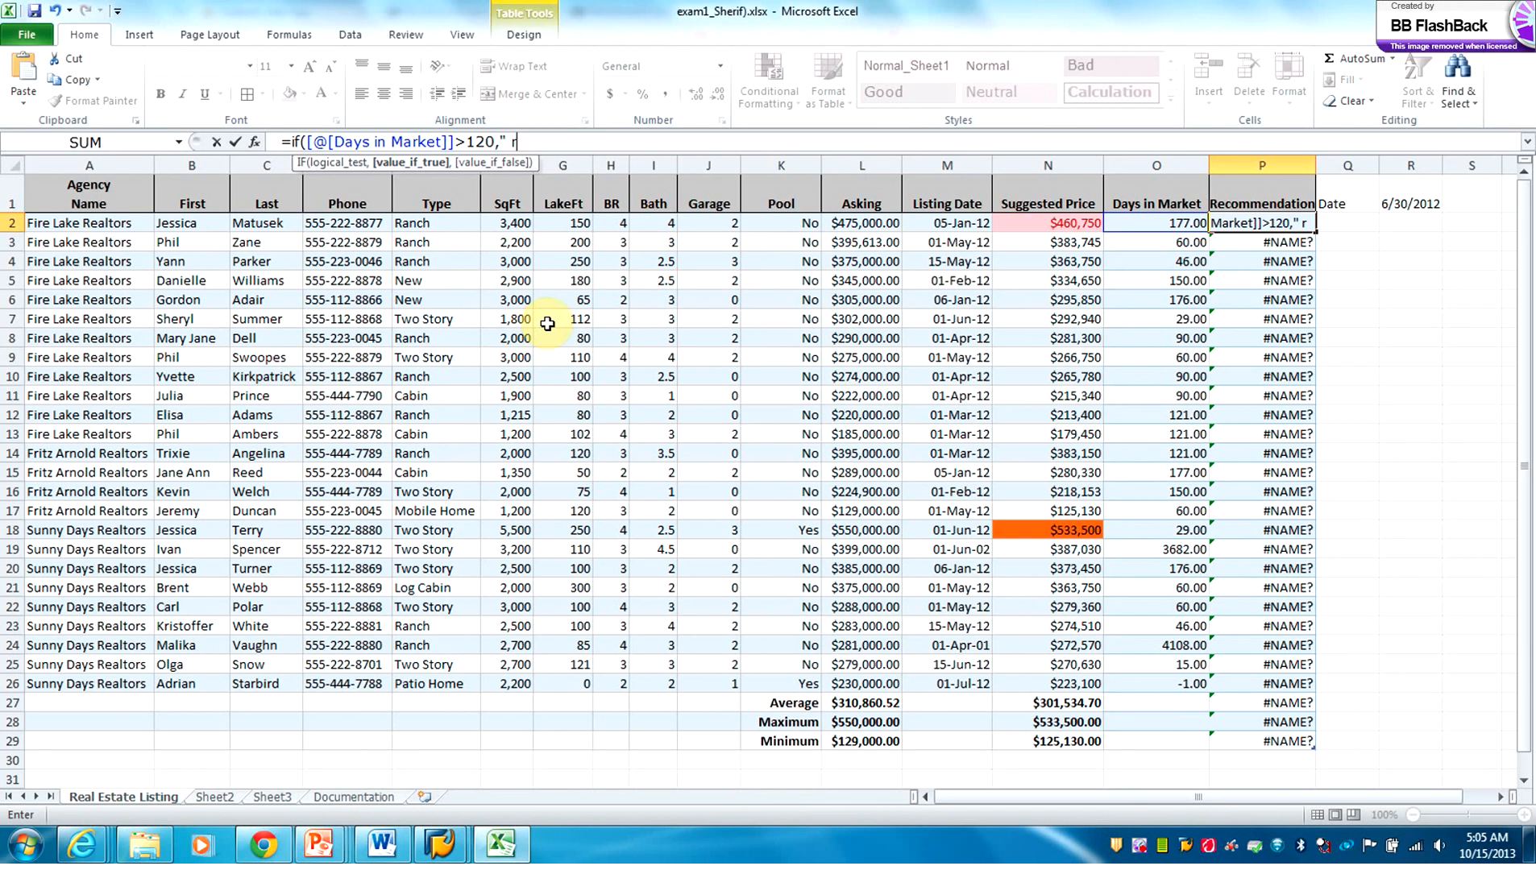
{"action": "key", "text": "BackSpace"}
{"action": "type", "text": "Reduce "}
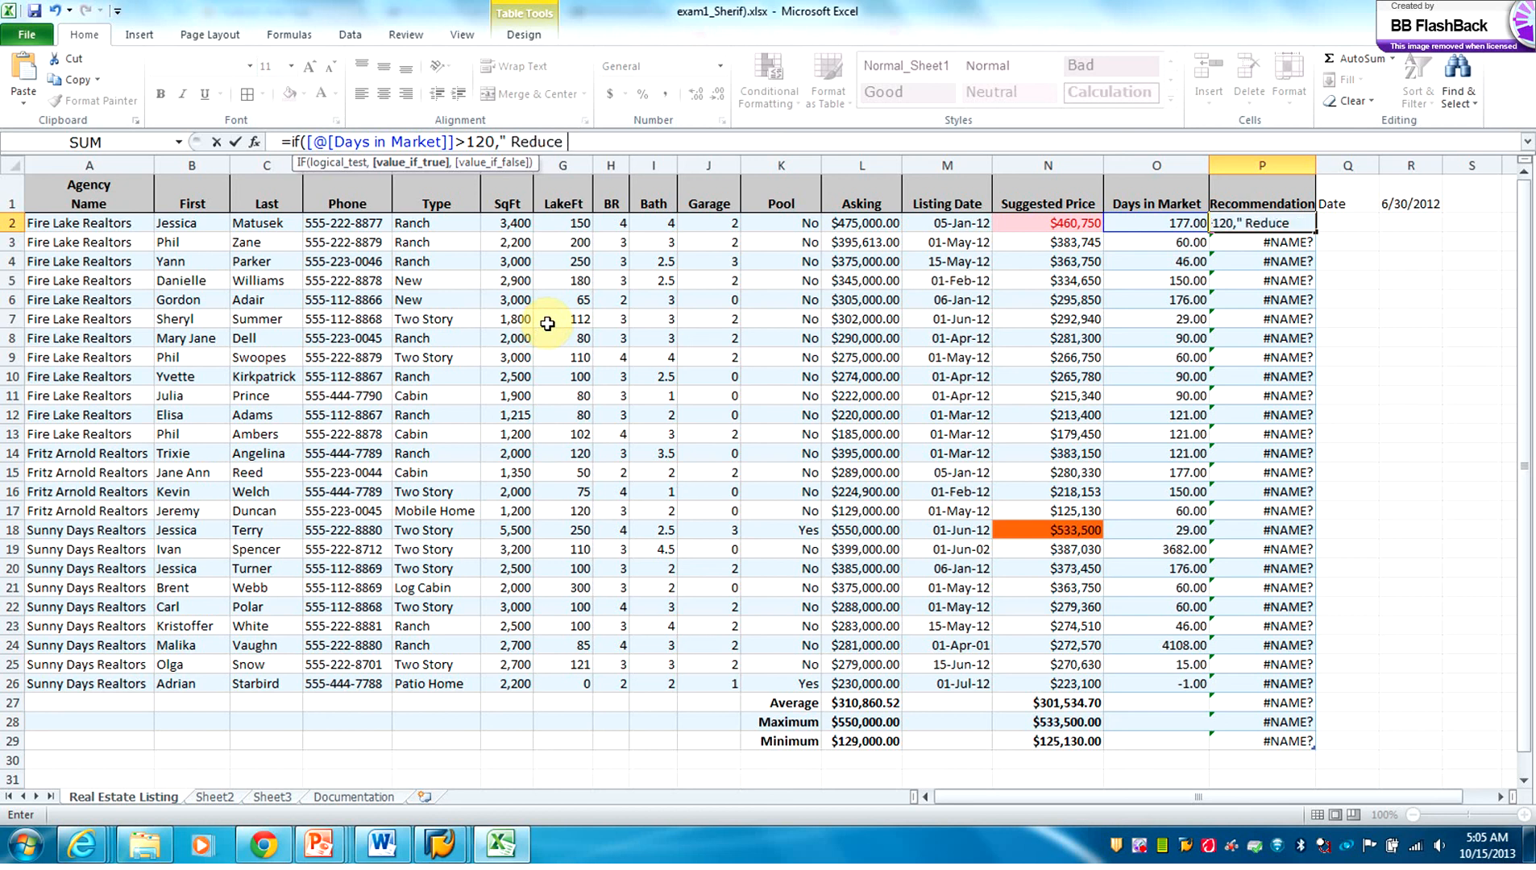
{"action": "type", "text": "Price\","}
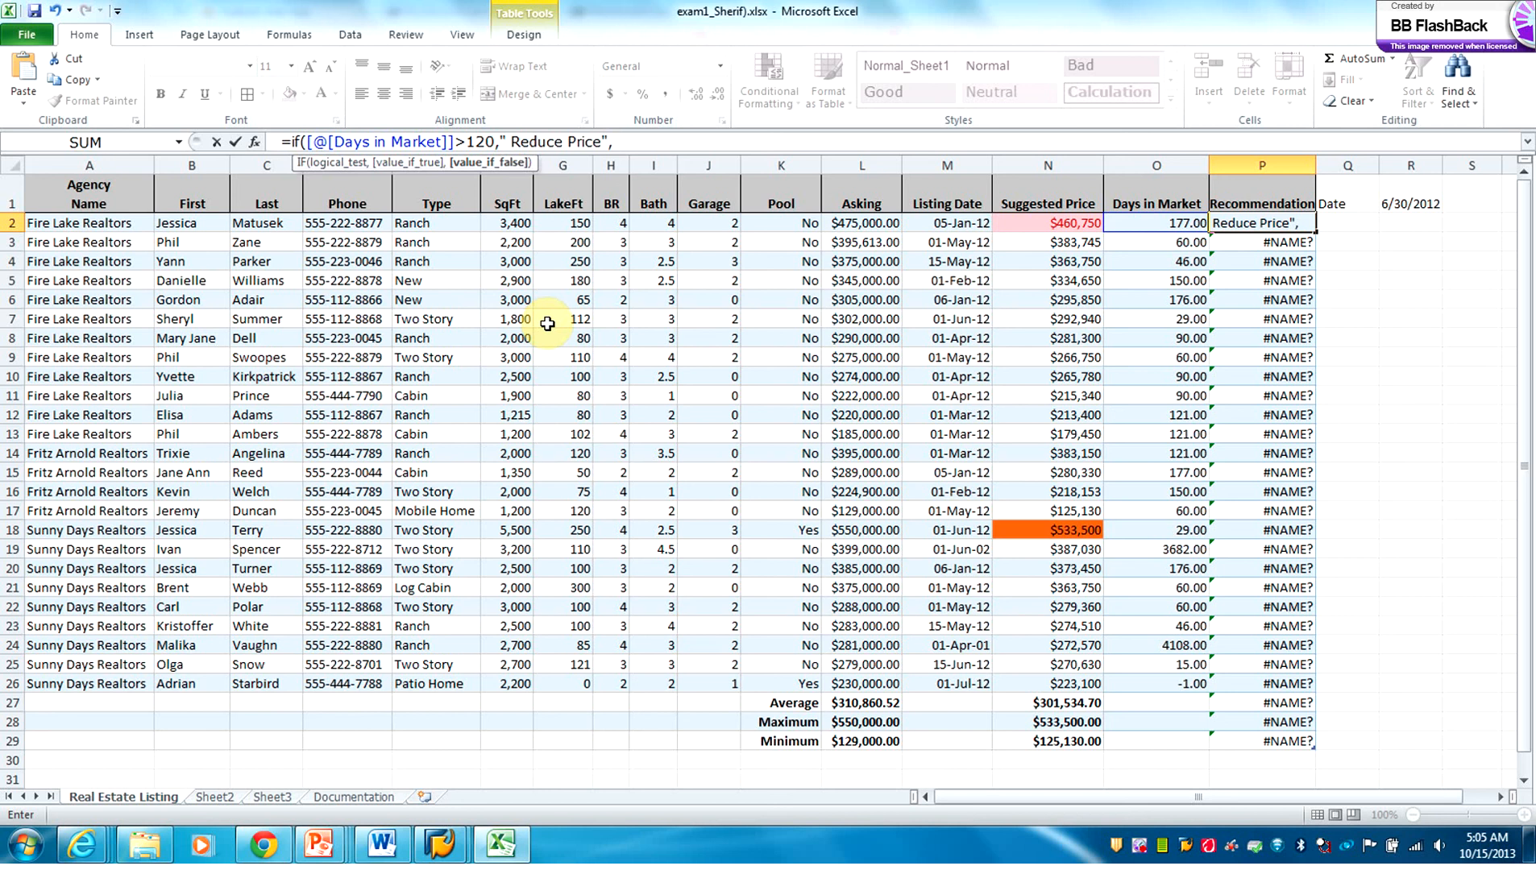
{"action": "type", "text": " \"Keep W"}
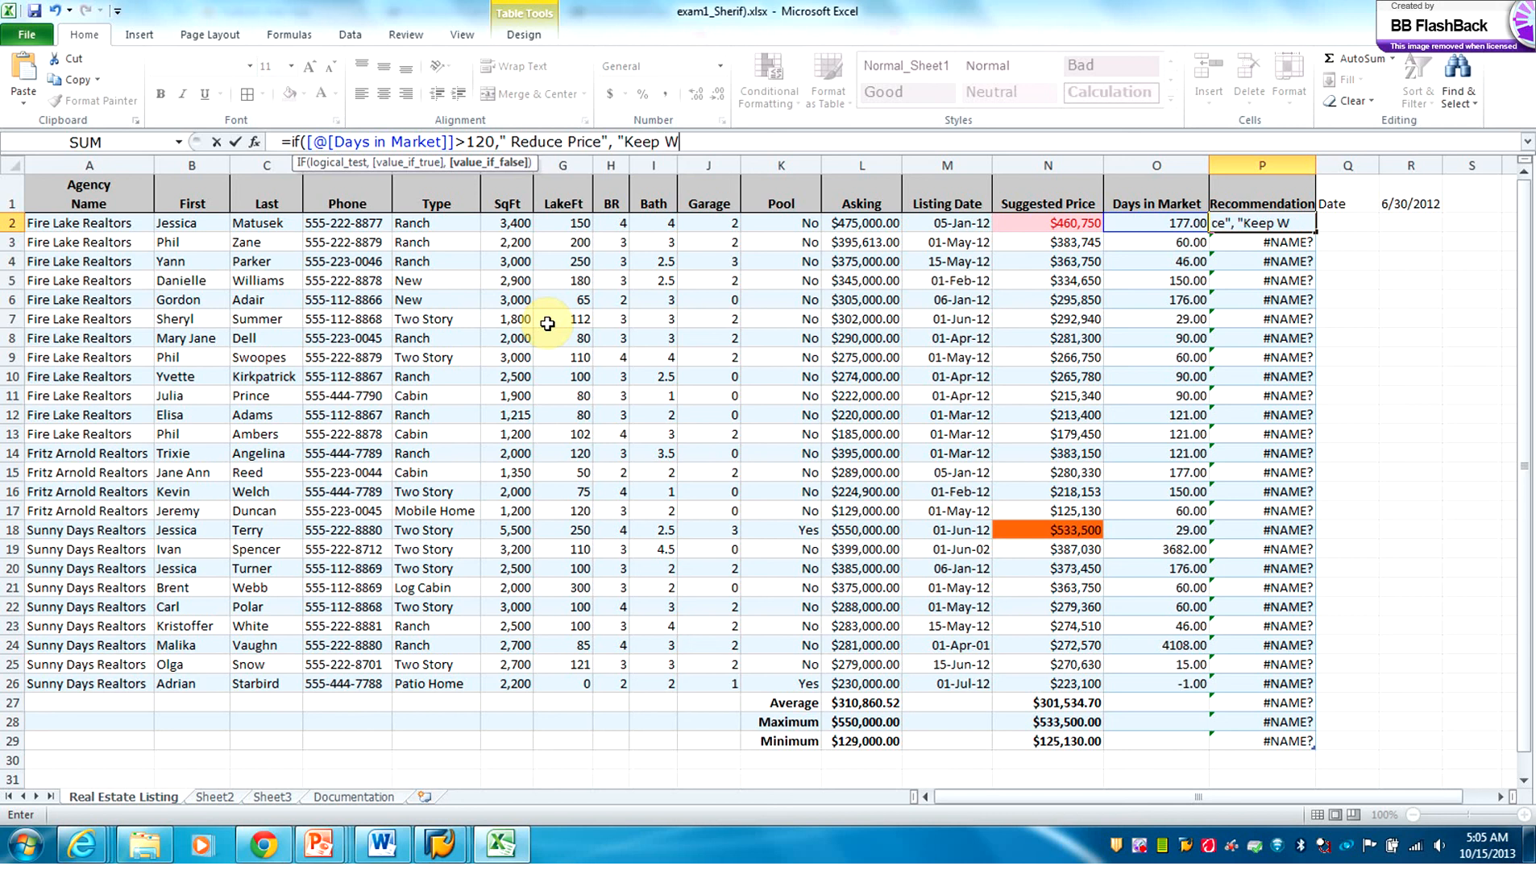
{"action": "type", "text": "atching\")"}
{"action": "key", "text": "Return"}
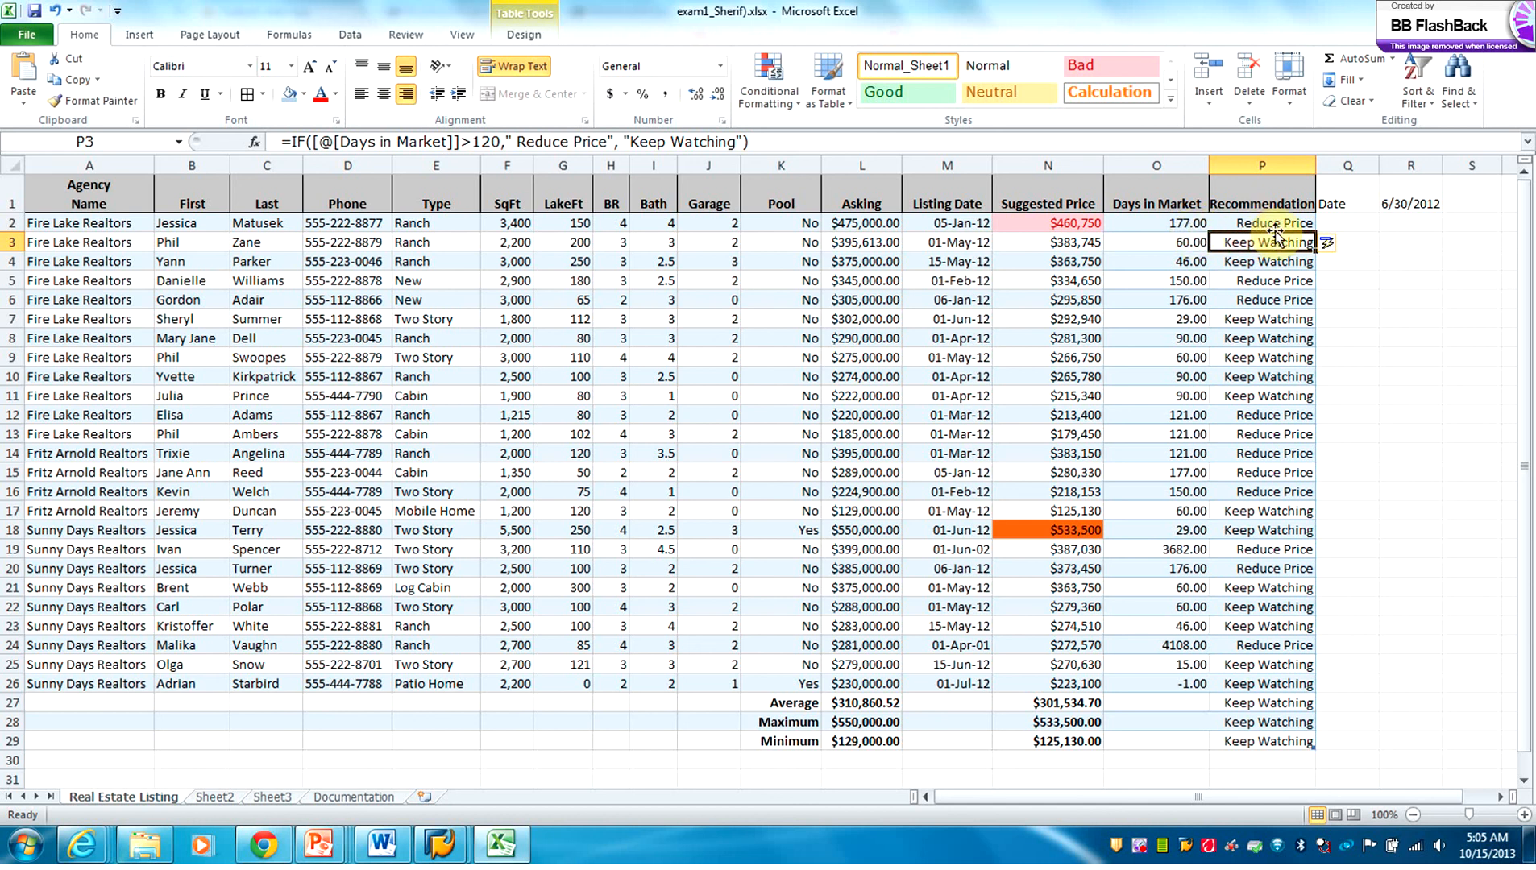
Step: Compare the recommendations with Days in Market and clear the formula from the Average, Maximum and Minimum rows in P27:P29
{"action": "left_click", "coordinate": [1204, 280]}
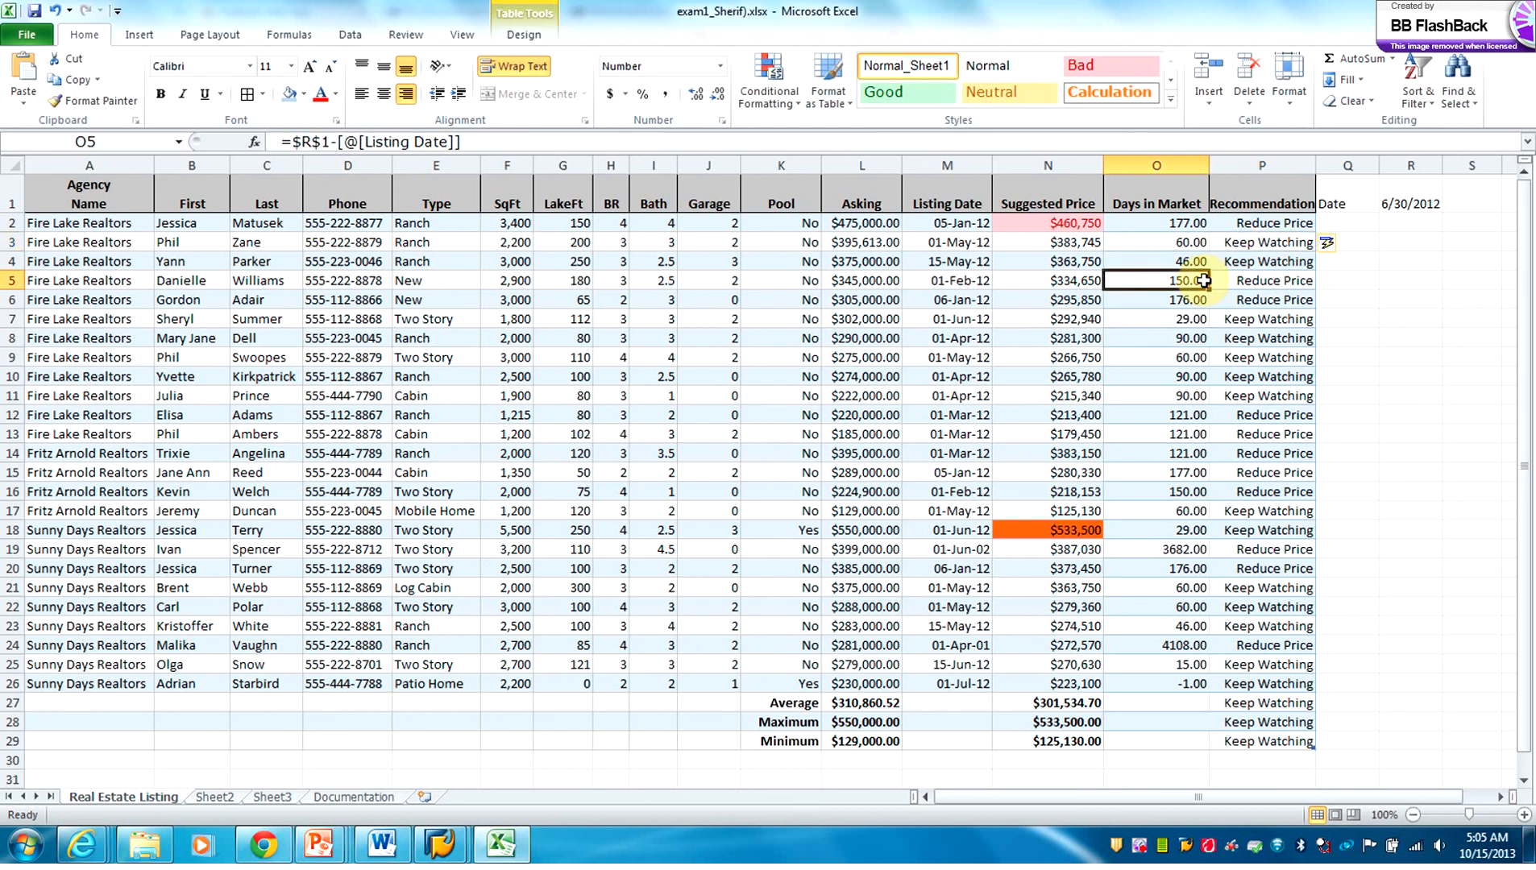
{"action": "left_click", "coordinate": [1204, 303]}
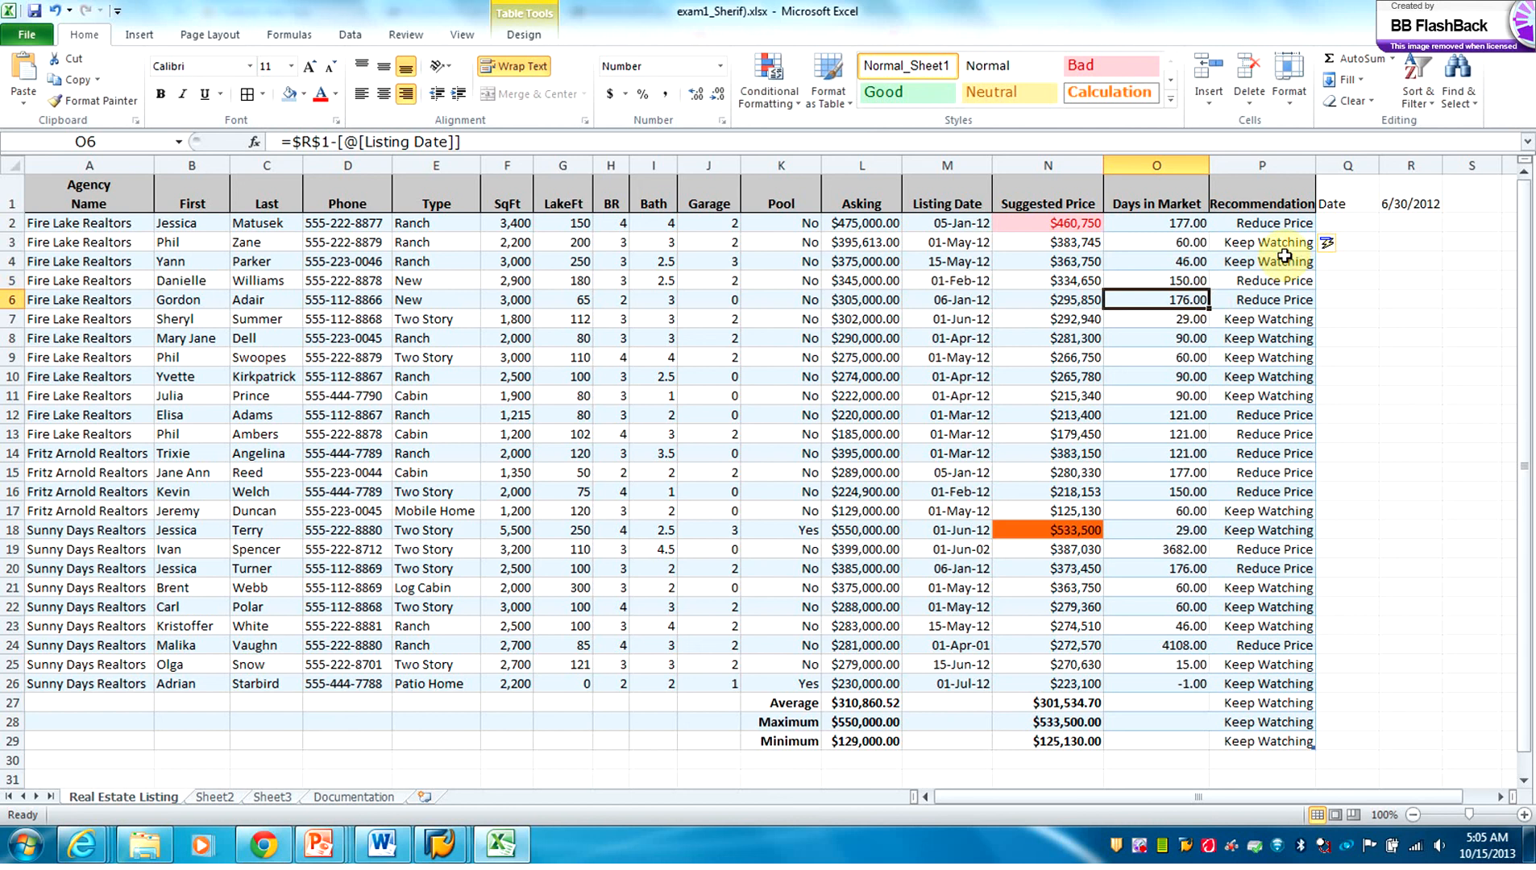
{"action": "left_click_drag", "start_coordinate": [1274, 226], "coordinate": [1273, 740]}
{"action": "key", "text": "Delete"}
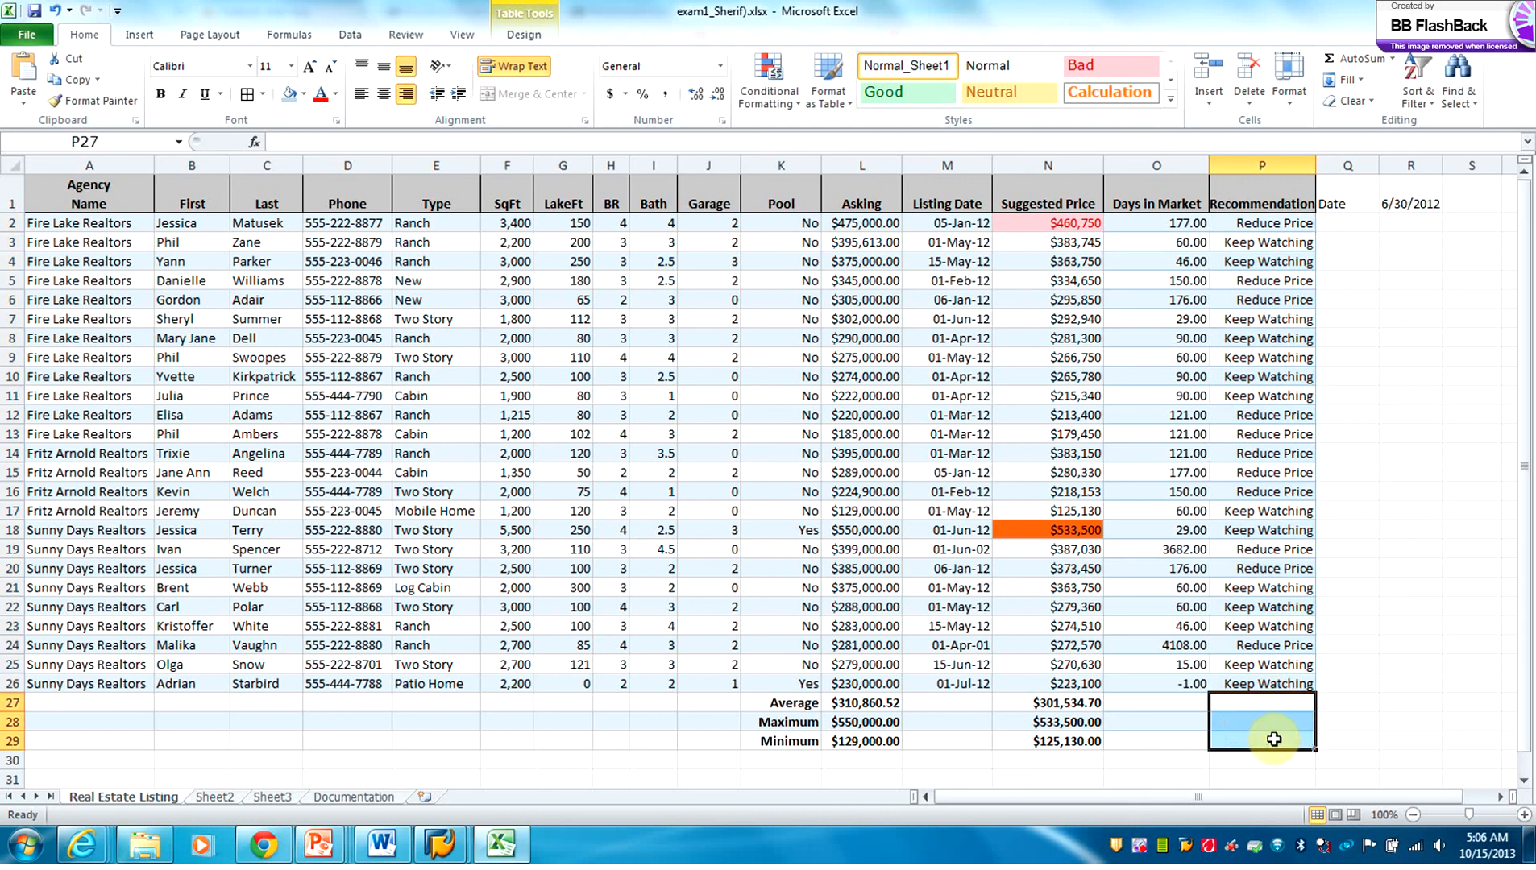
Step: Try an Equal To highlight rule on P2:P26 for the text Reduce Price, using Light Red Fill with Dark Red Text
{"action": "left_click", "coordinate": [1272, 225]}
{"action": "left_click_drag", "start_coordinate": [1272, 225], "coordinate": [1278, 681]}
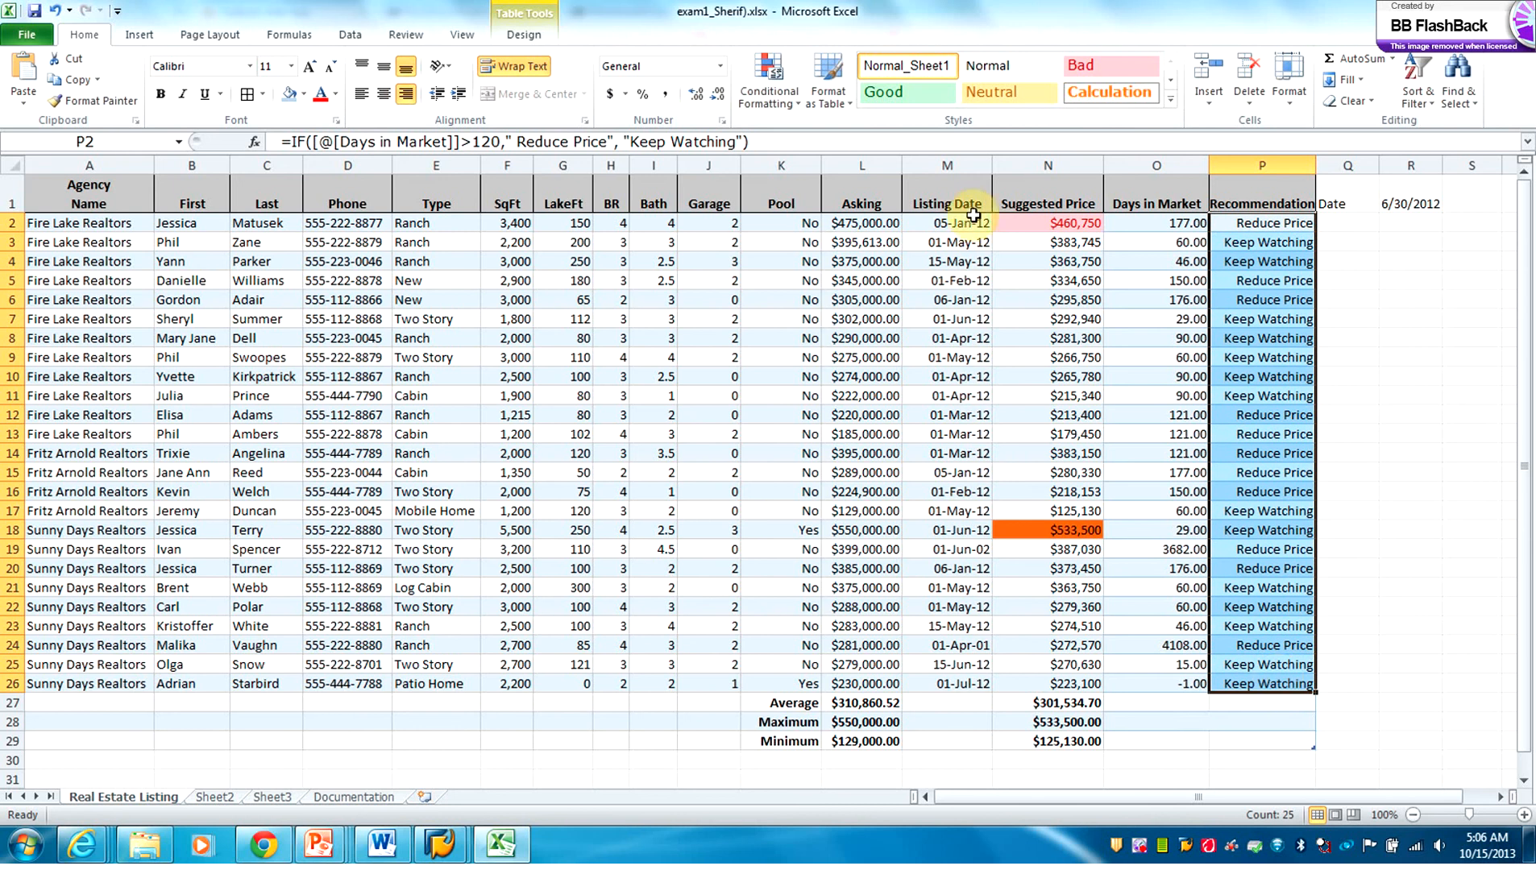
{"action": "left_click", "coordinate": [792, 109]}
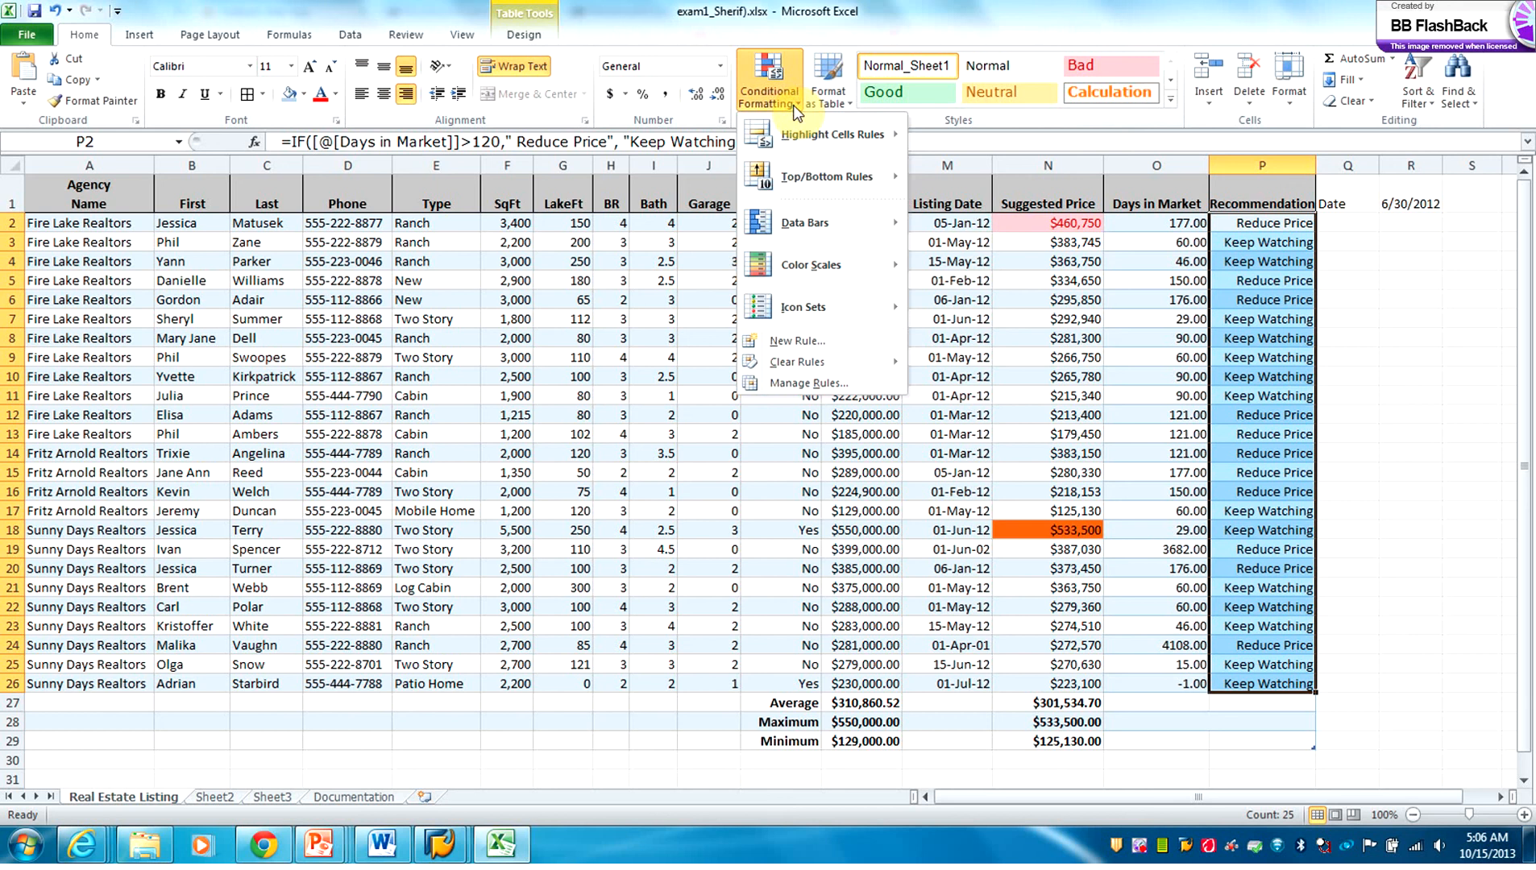
{"action": "mouse_move", "coordinate": [818, 131]}
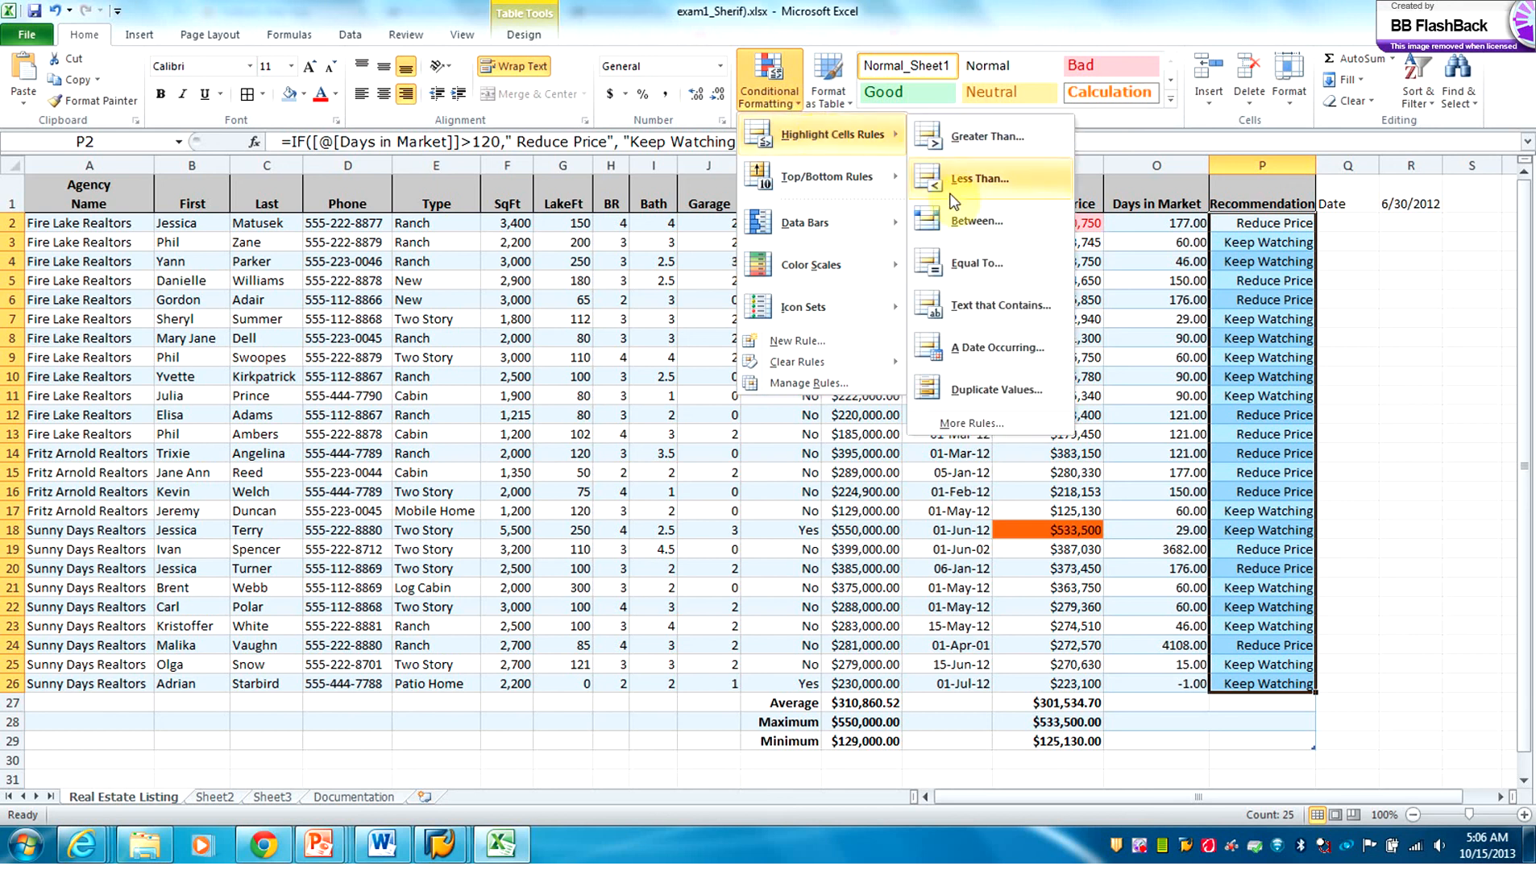
{"action": "left_click", "coordinate": [974, 262]}
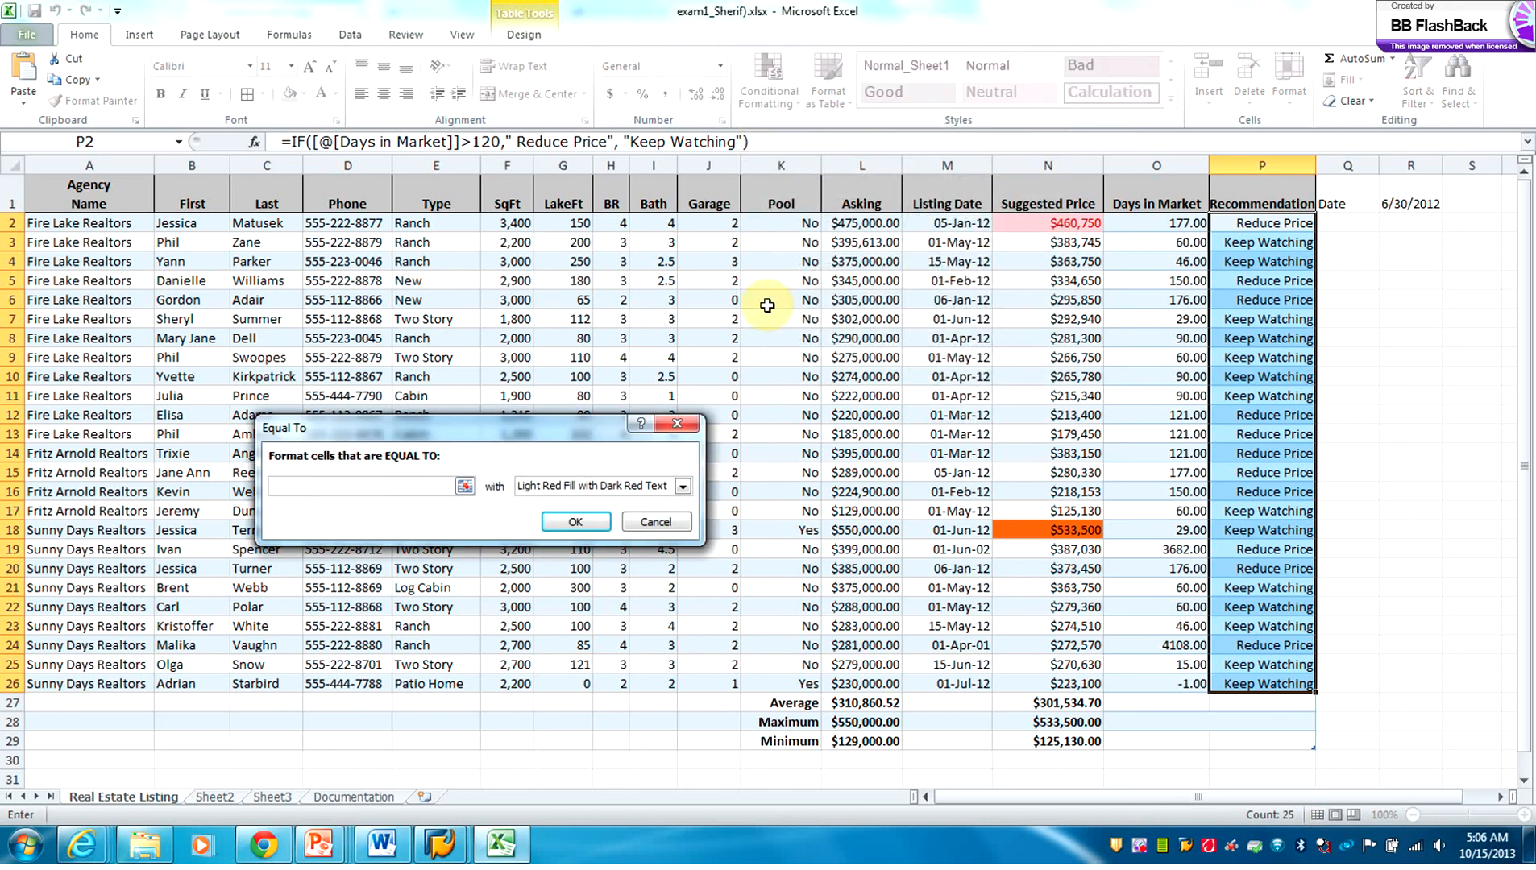
{"action": "type", "text": "Reduce Price"}
{"action": "left_click", "coordinate": [587, 527]}
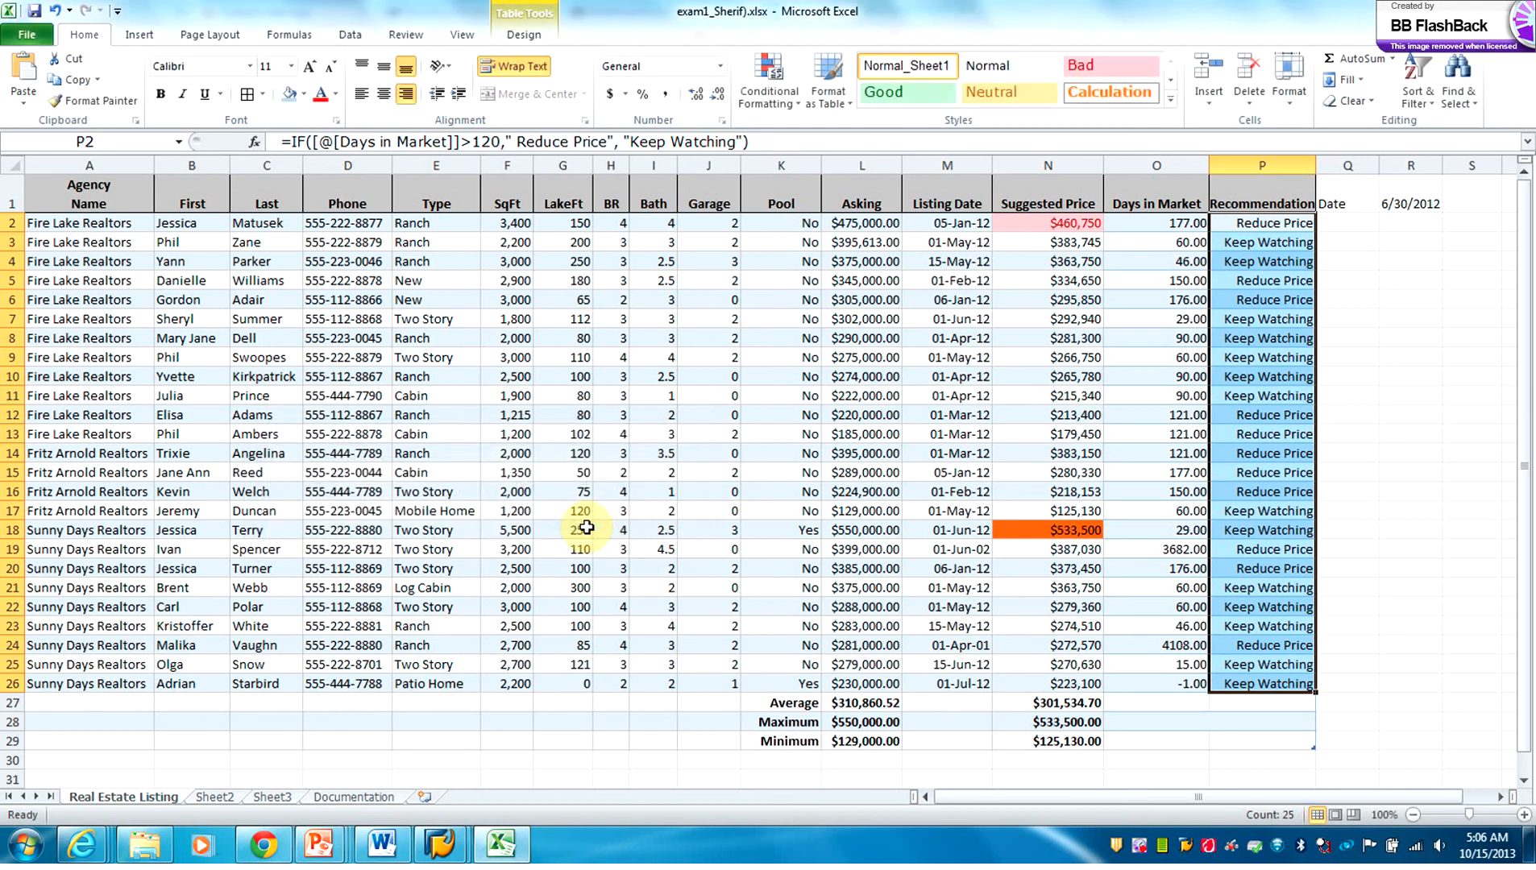
{"action": "left_click", "coordinate": [1451, 435]}
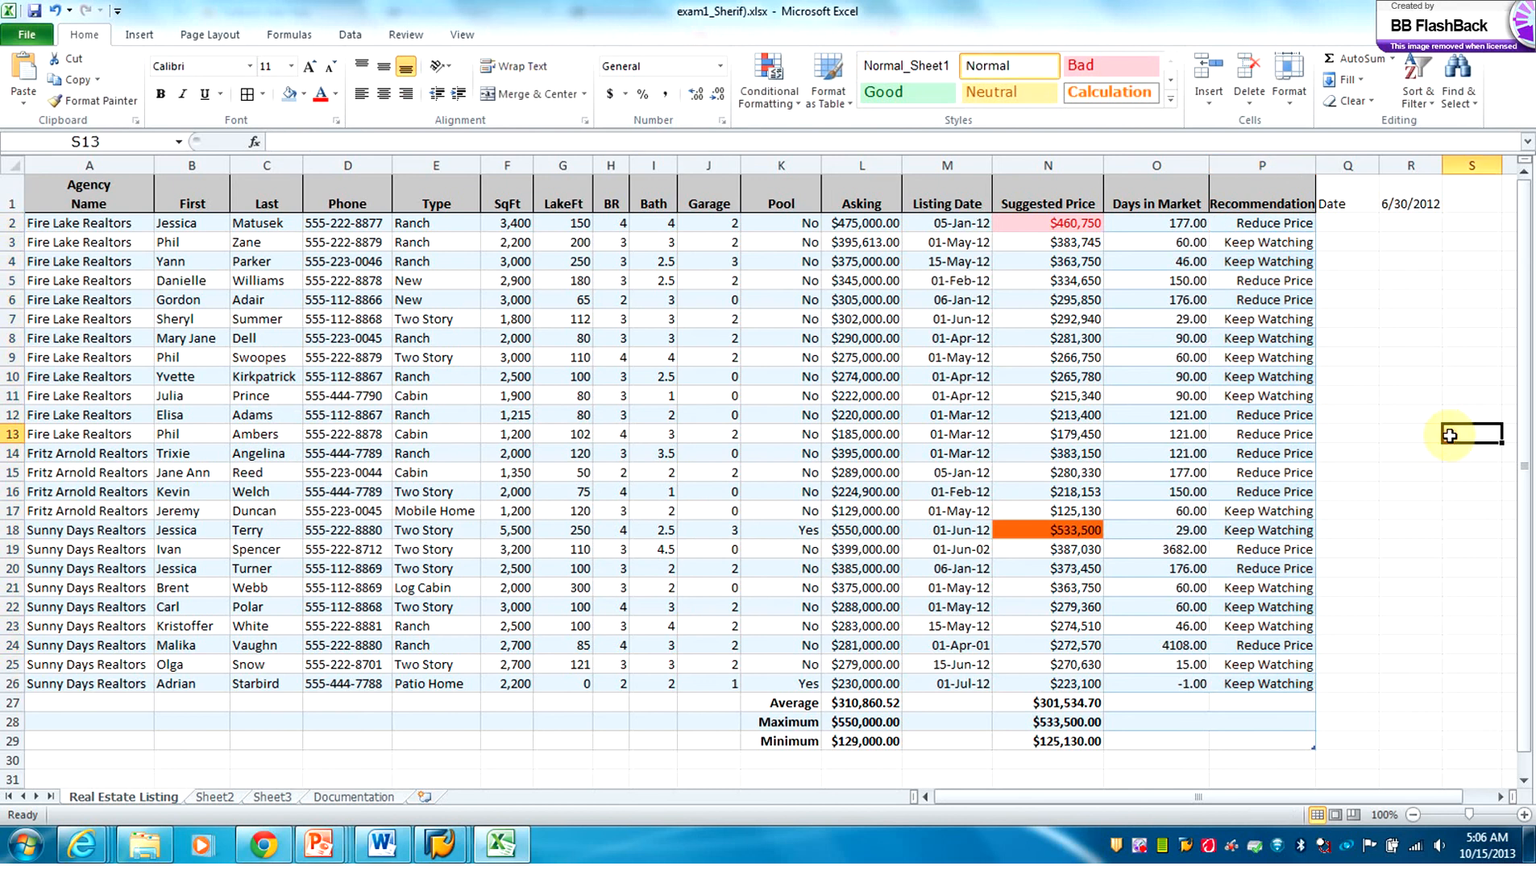
Step: Retry the Equal To highlight rule on P2:P26, this time starting the Reduce Price text with a quotation mark
{"action": "left_click_drag", "start_coordinate": [1240, 228], "coordinate": [1273, 691]}
{"action": "left_click", "coordinate": [774, 107]}
{"action": "mouse_move", "coordinate": [834, 134]}
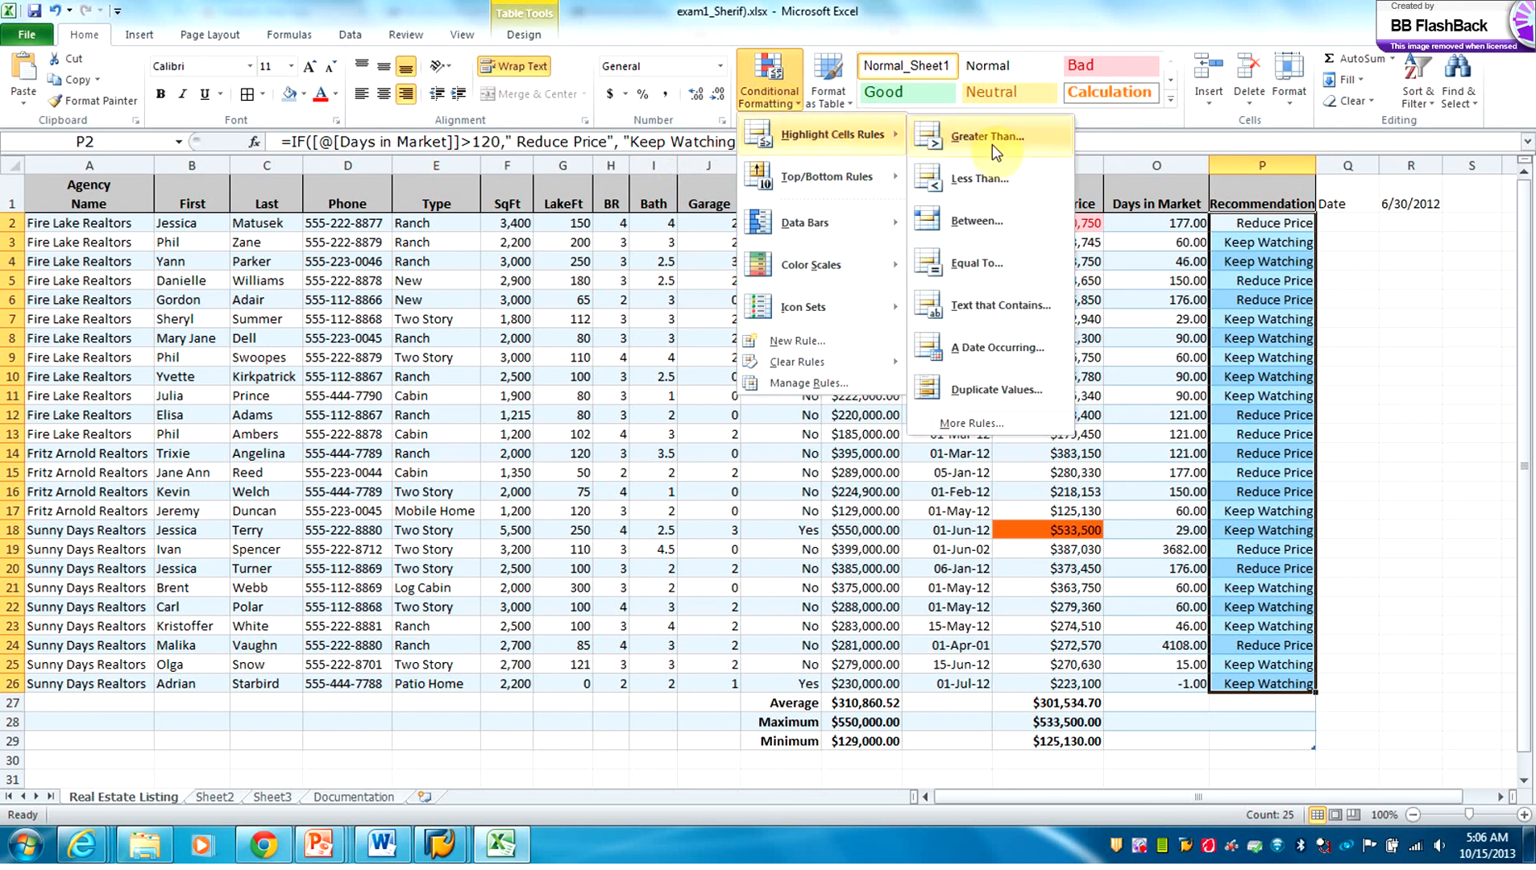
{"action": "left_click", "coordinate": [976, 264]}
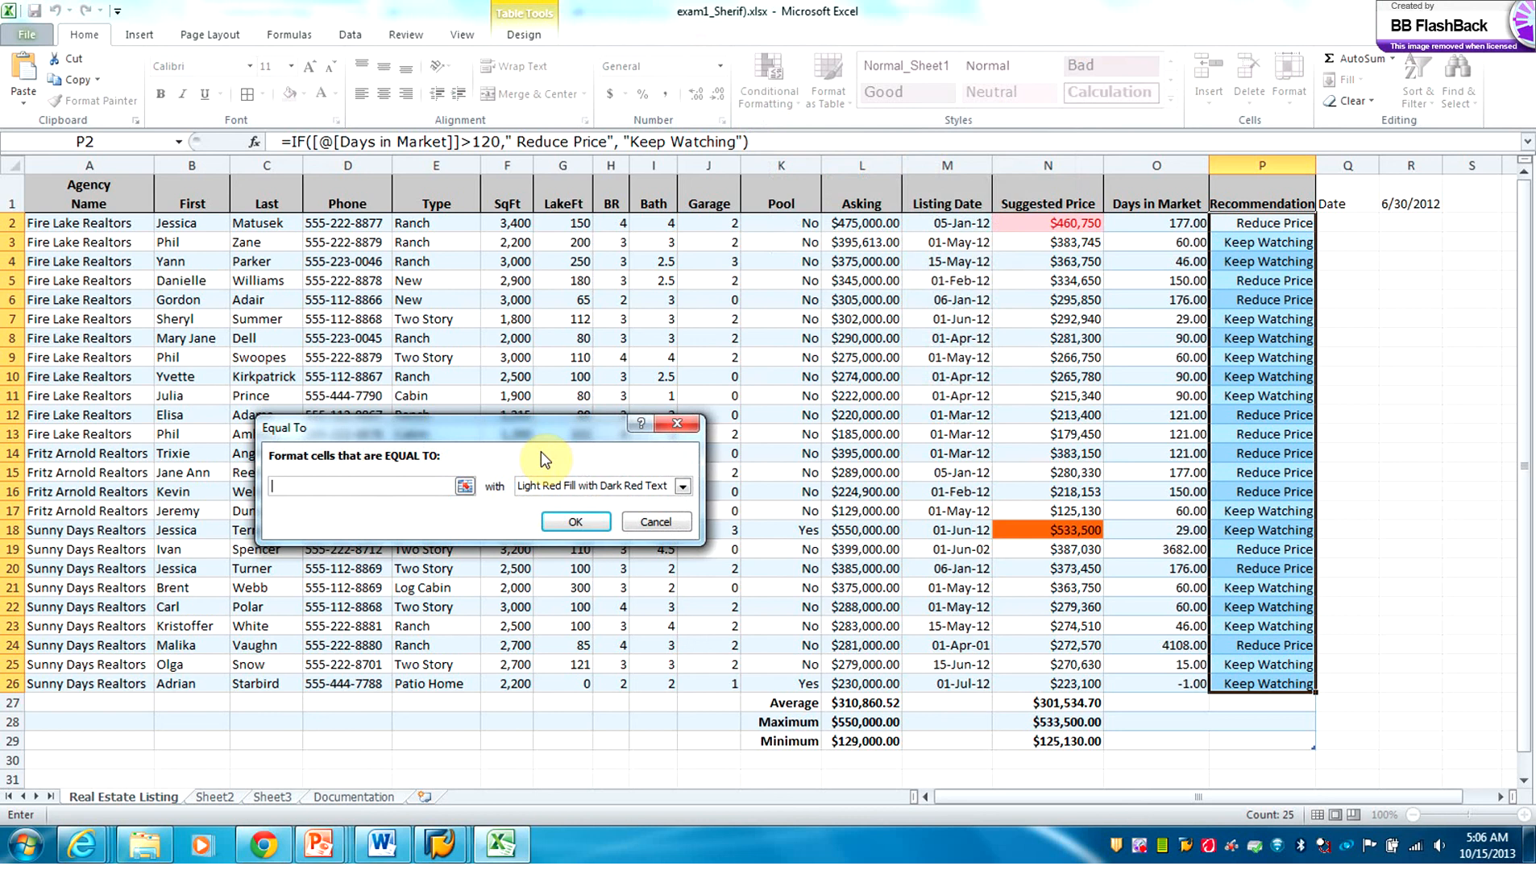
{"action": "type", "text": "\"Reduce Price"}
{"action": "key", "text": "Return"}
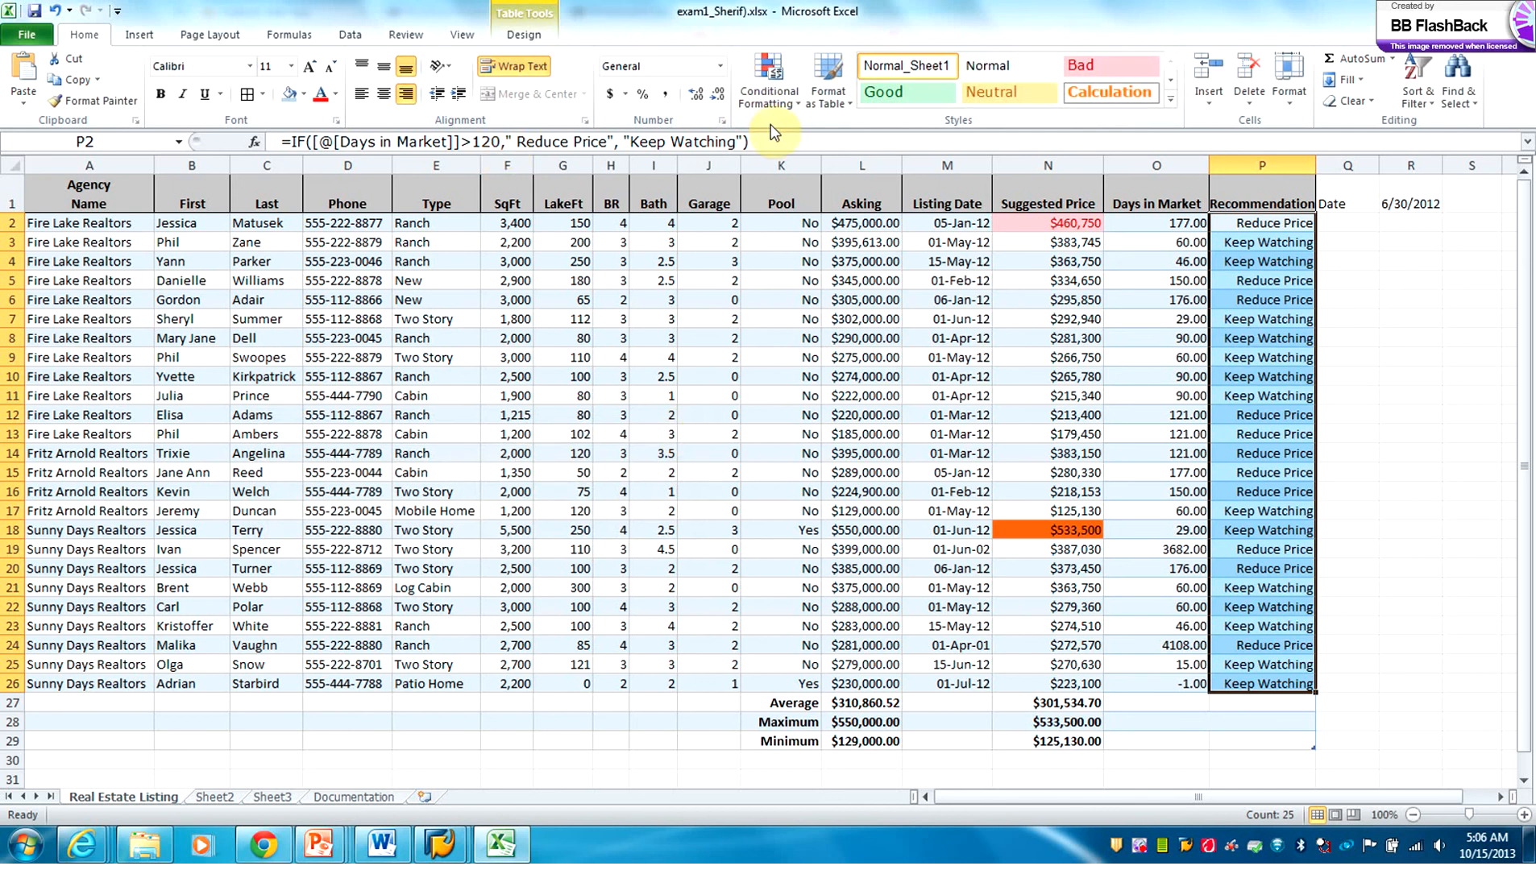
Step: Highlight the cells in P2:P26 whose text contains "Reduce" using Light Red Fill with Dark Red Text
{"action": "left_click", "coordinate": [772, 91]}
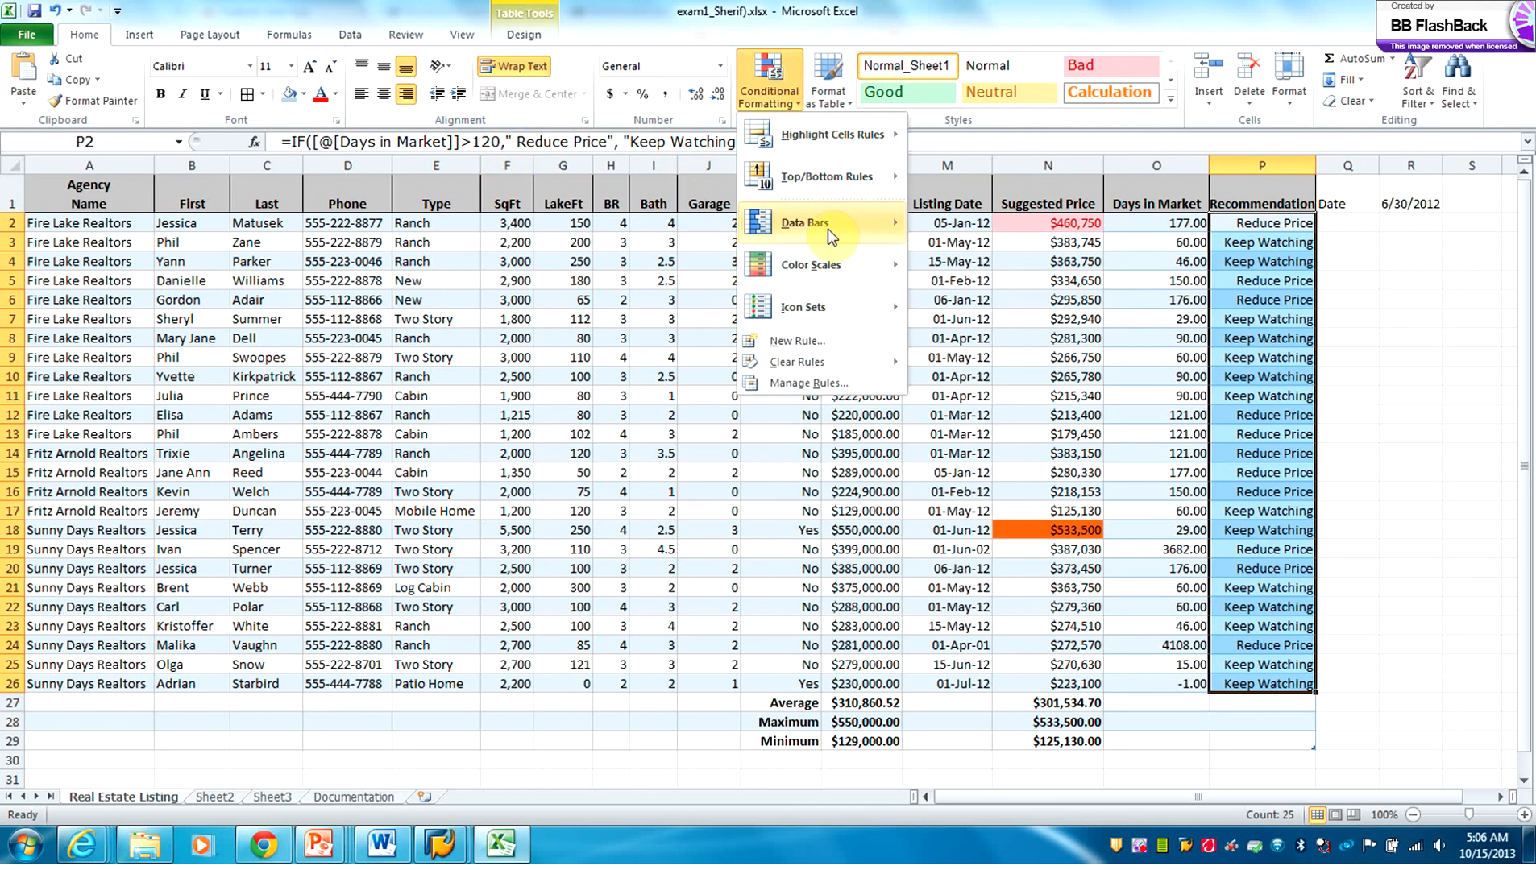
{"action": "mouse_move", "coordinate": [889, 135]}
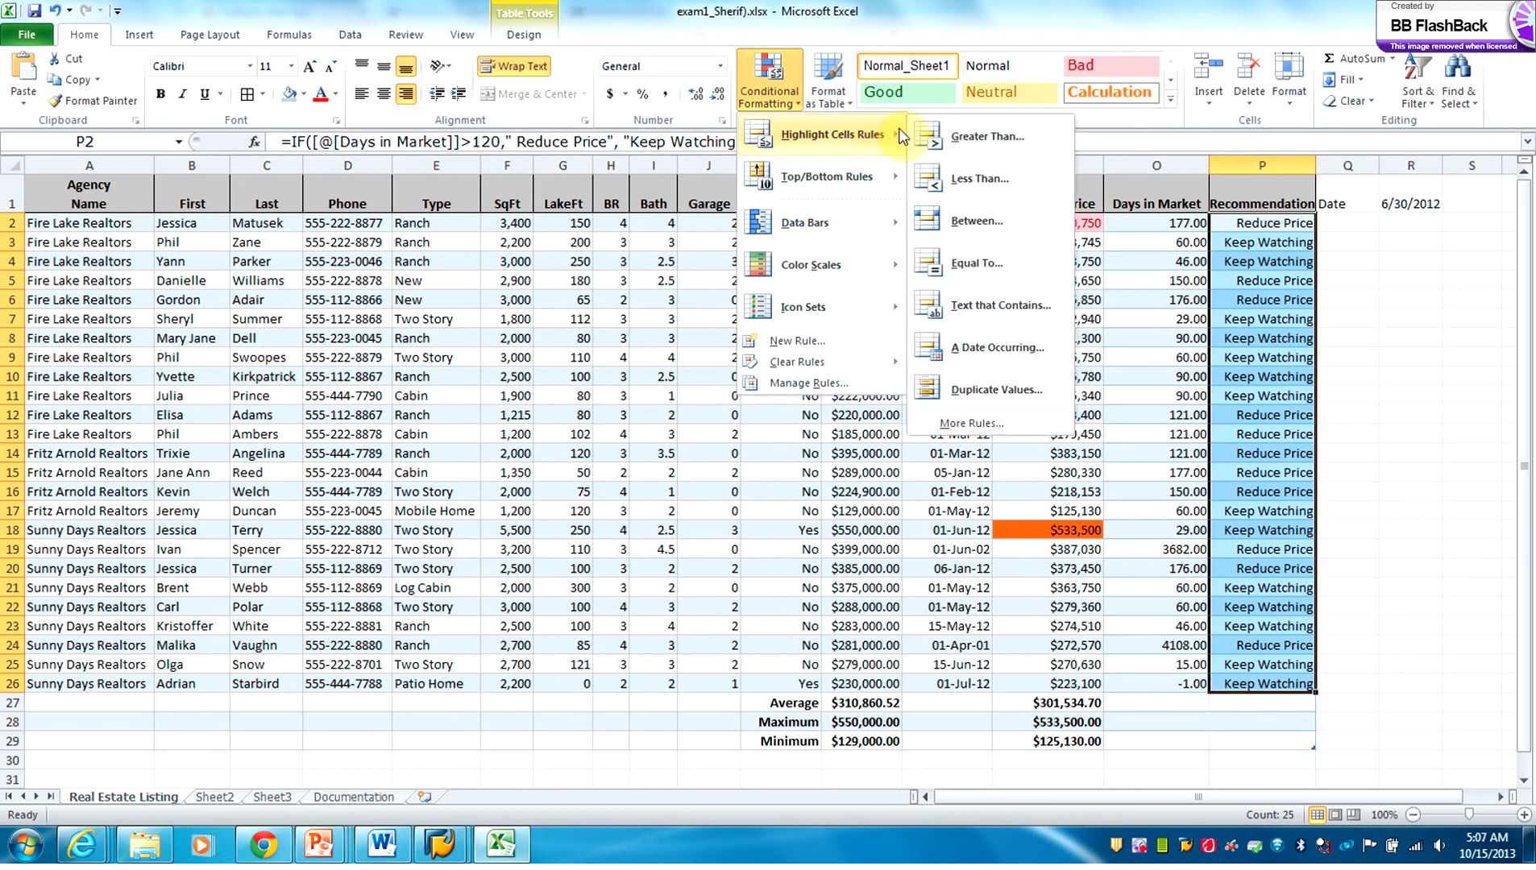
{"action": "left_click", "coordinate": [996, 306]}
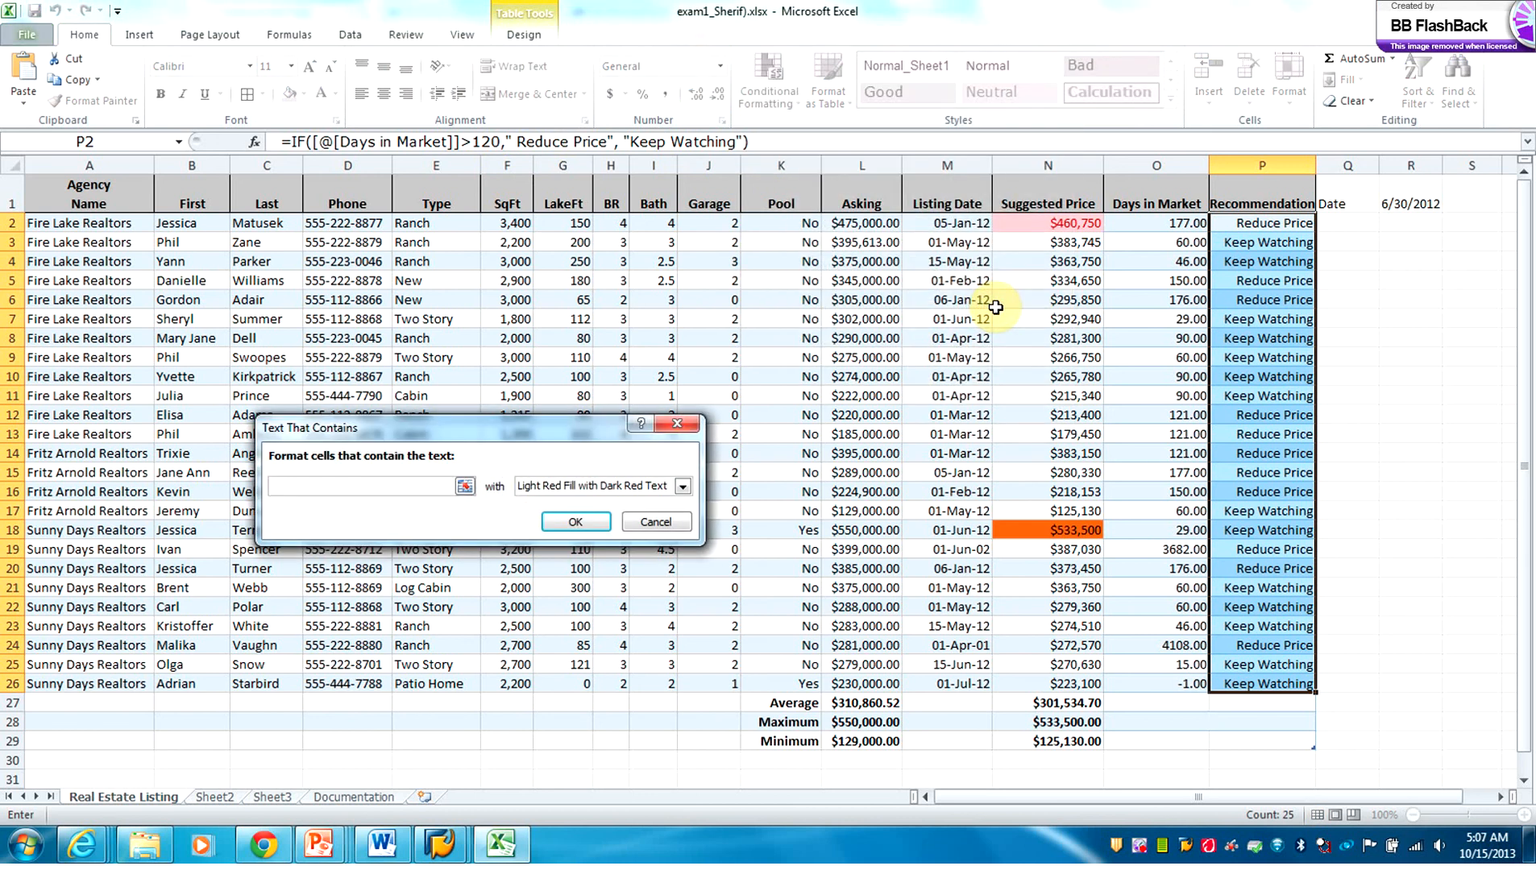
{"action": "type", "text": "Red"}
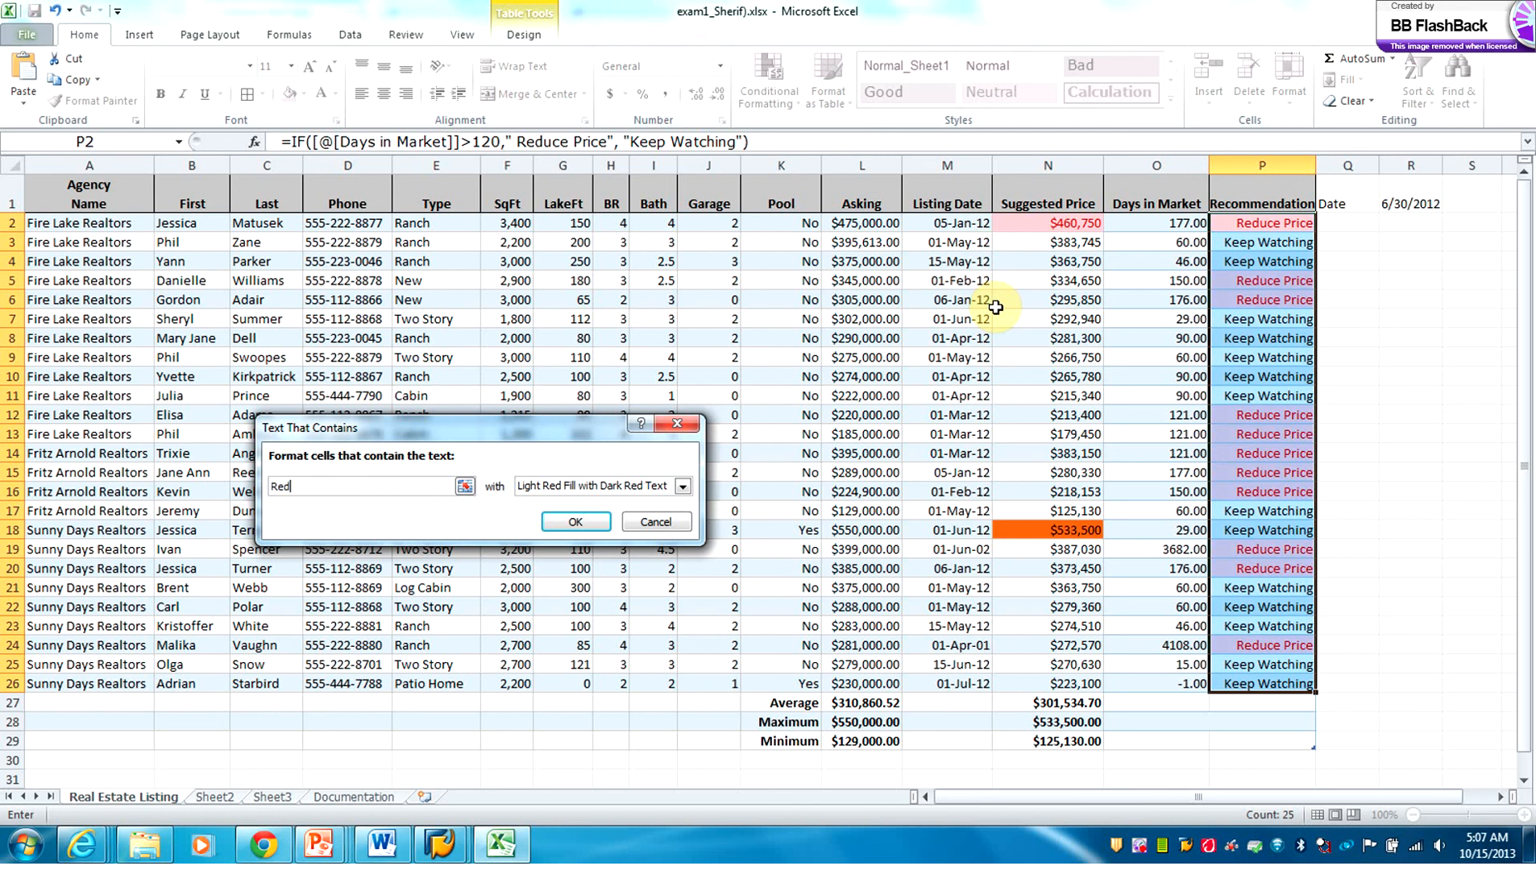
{"action": "type", "text": "uce"}
{"action": "left_click", "coordinate": [572, 521]}
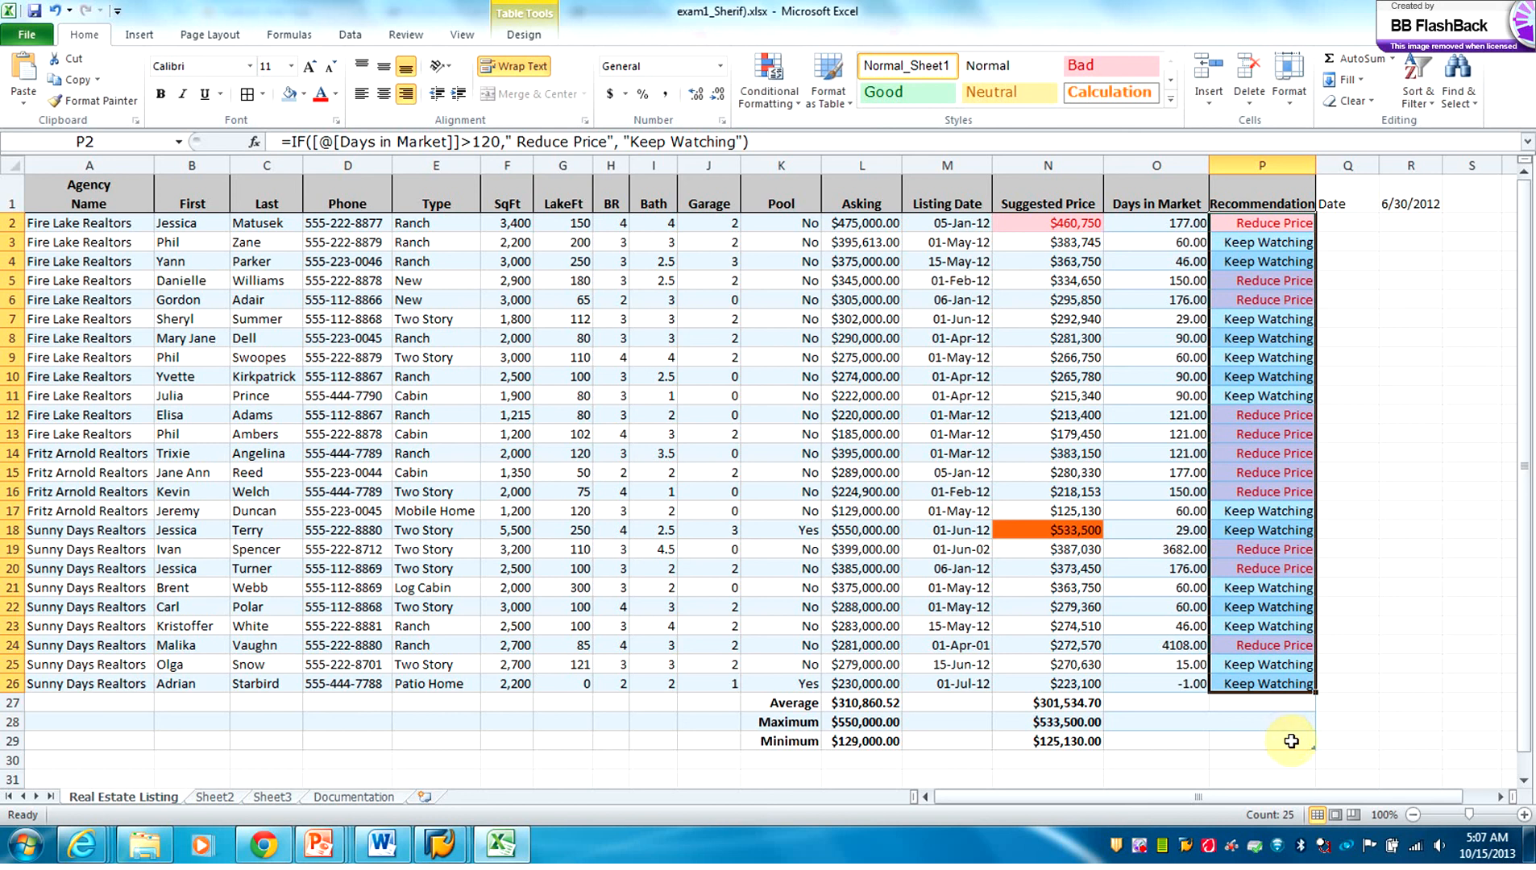
{"action": "left_click", "coordinate": [1289, 722]}
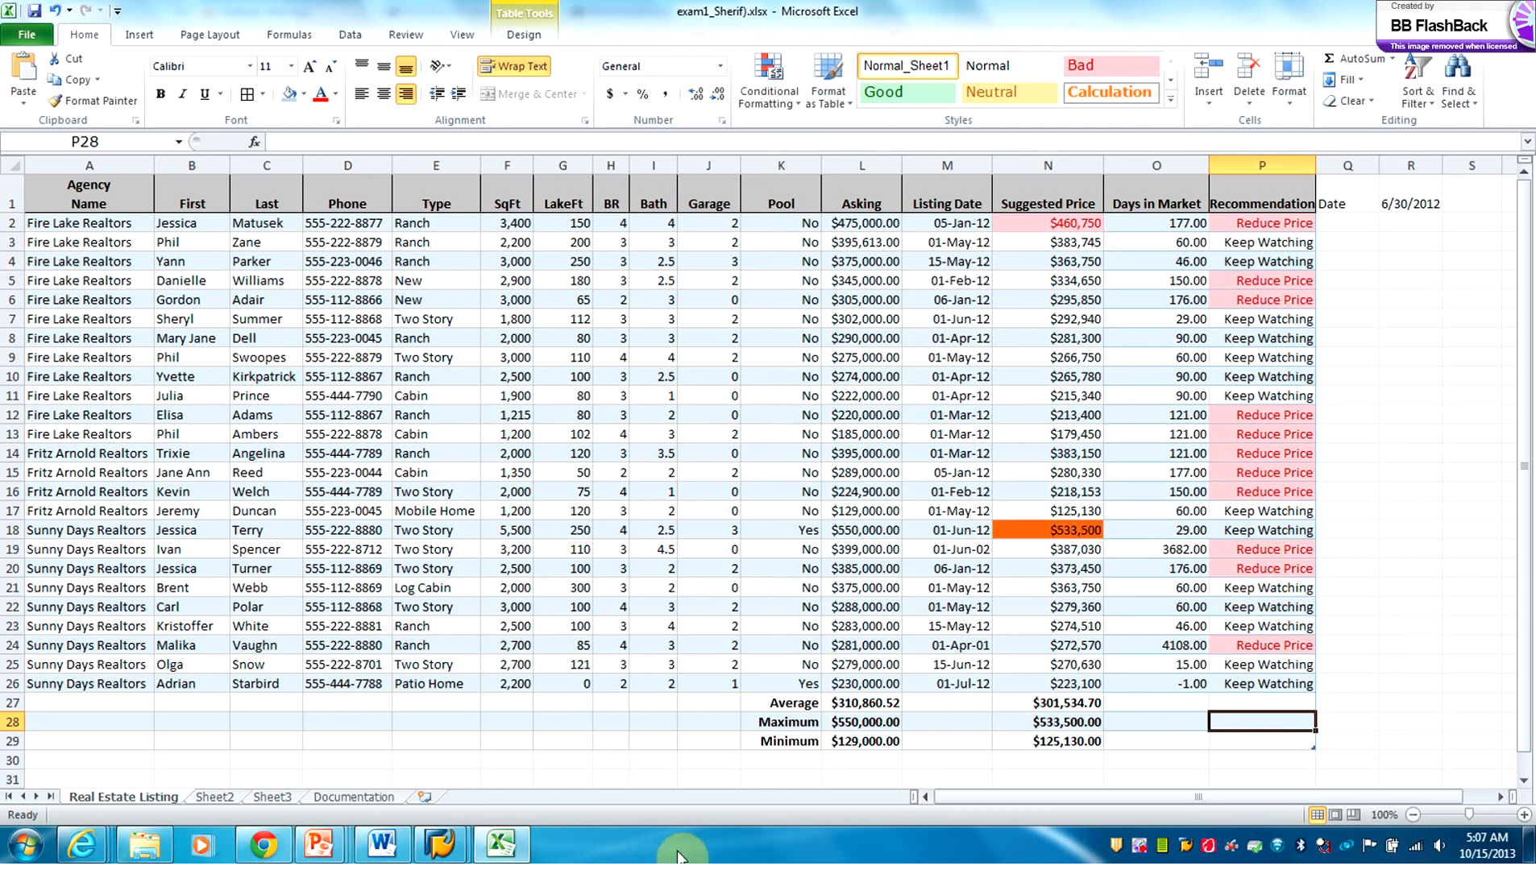
Step: Check the next exam task in Word, return to Excel and rename Sheet2 as Pension Calculator
{"action": "left_click", "coordinate": [385, 843]}
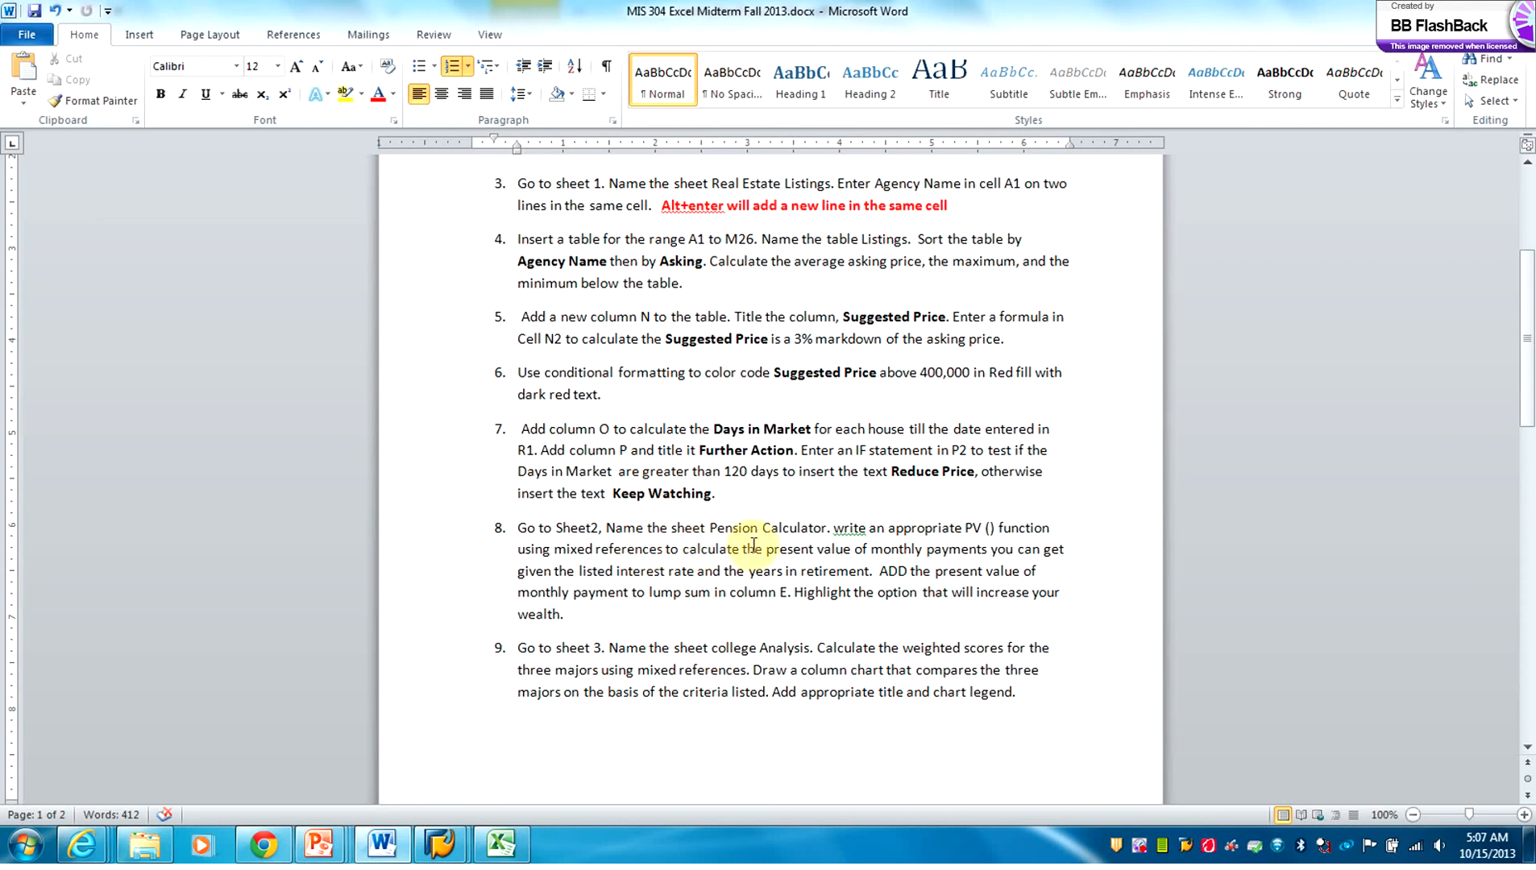
{"action": "left_click", "coordinate": [501, 842]}
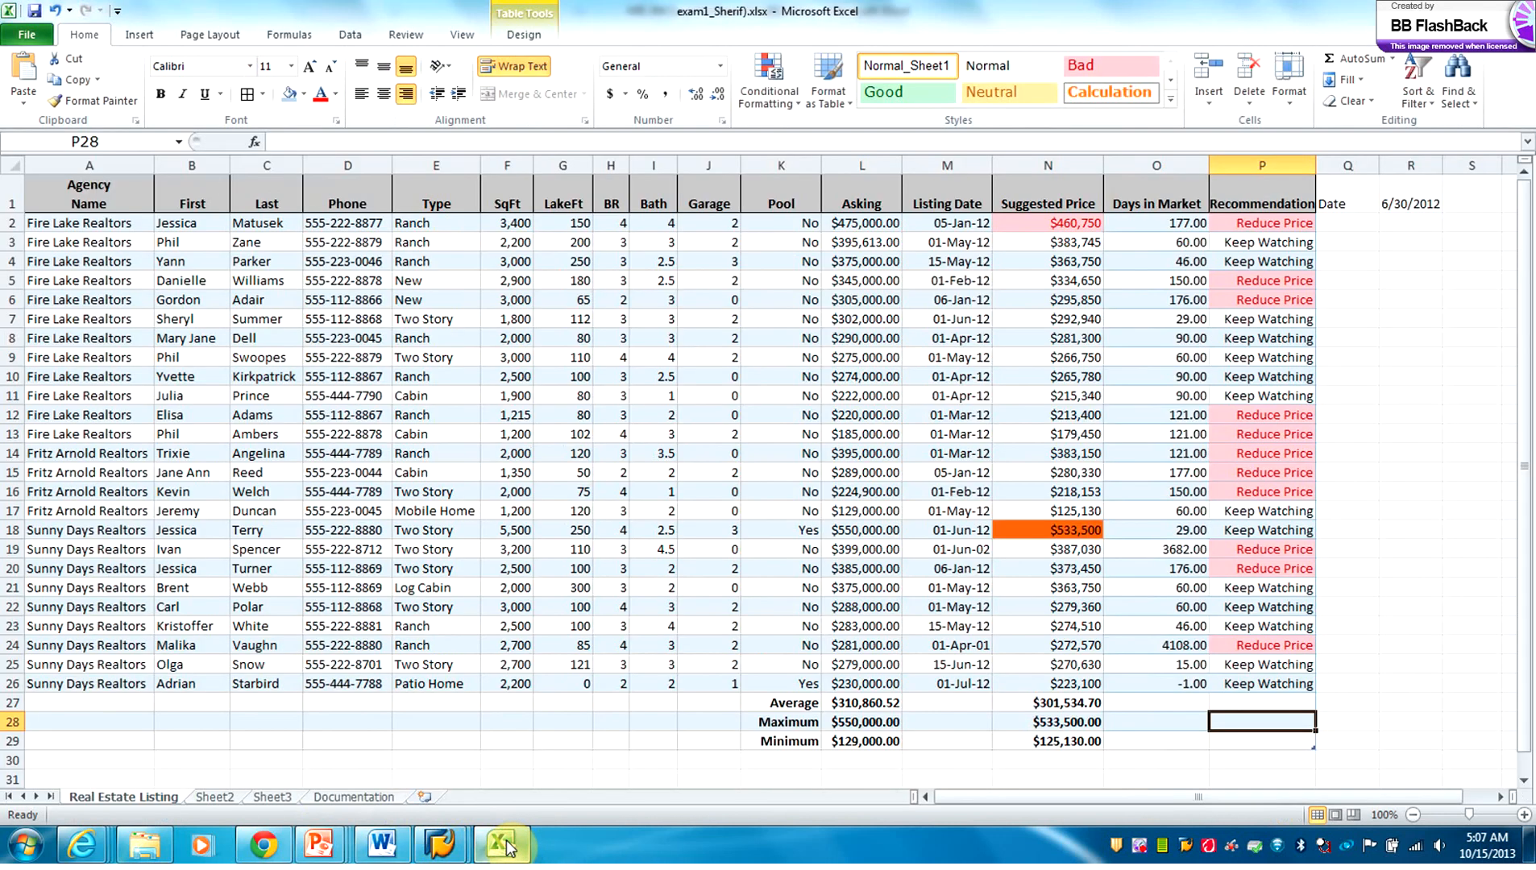
{"action": "left_click", "coordinate": [214, 798]}
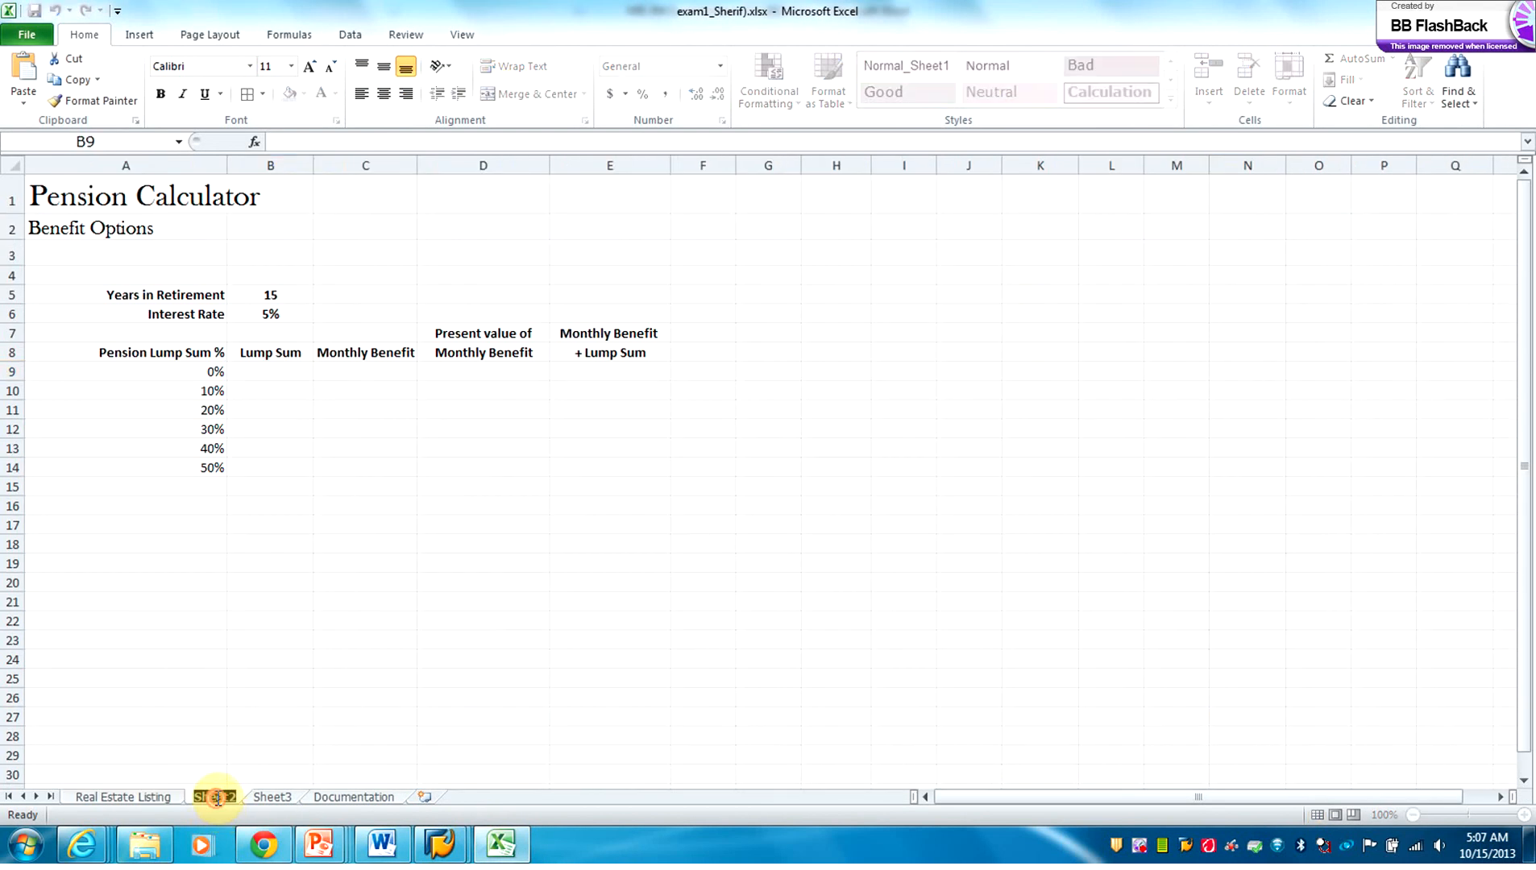
{"action": "type", "text": "Pe"}
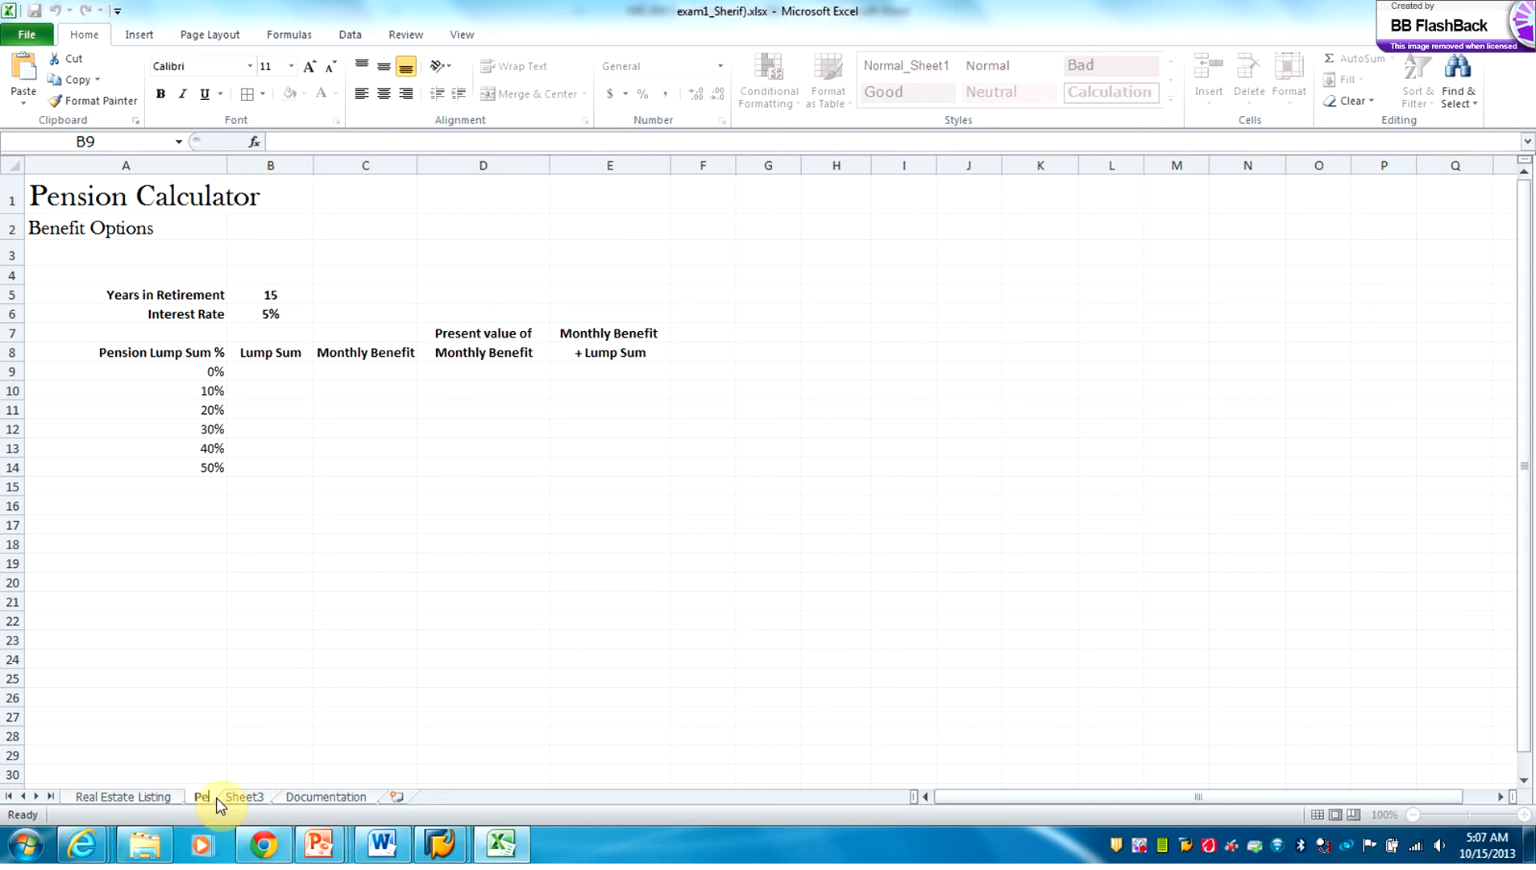
{"action": "type", "text": "nsion C"}
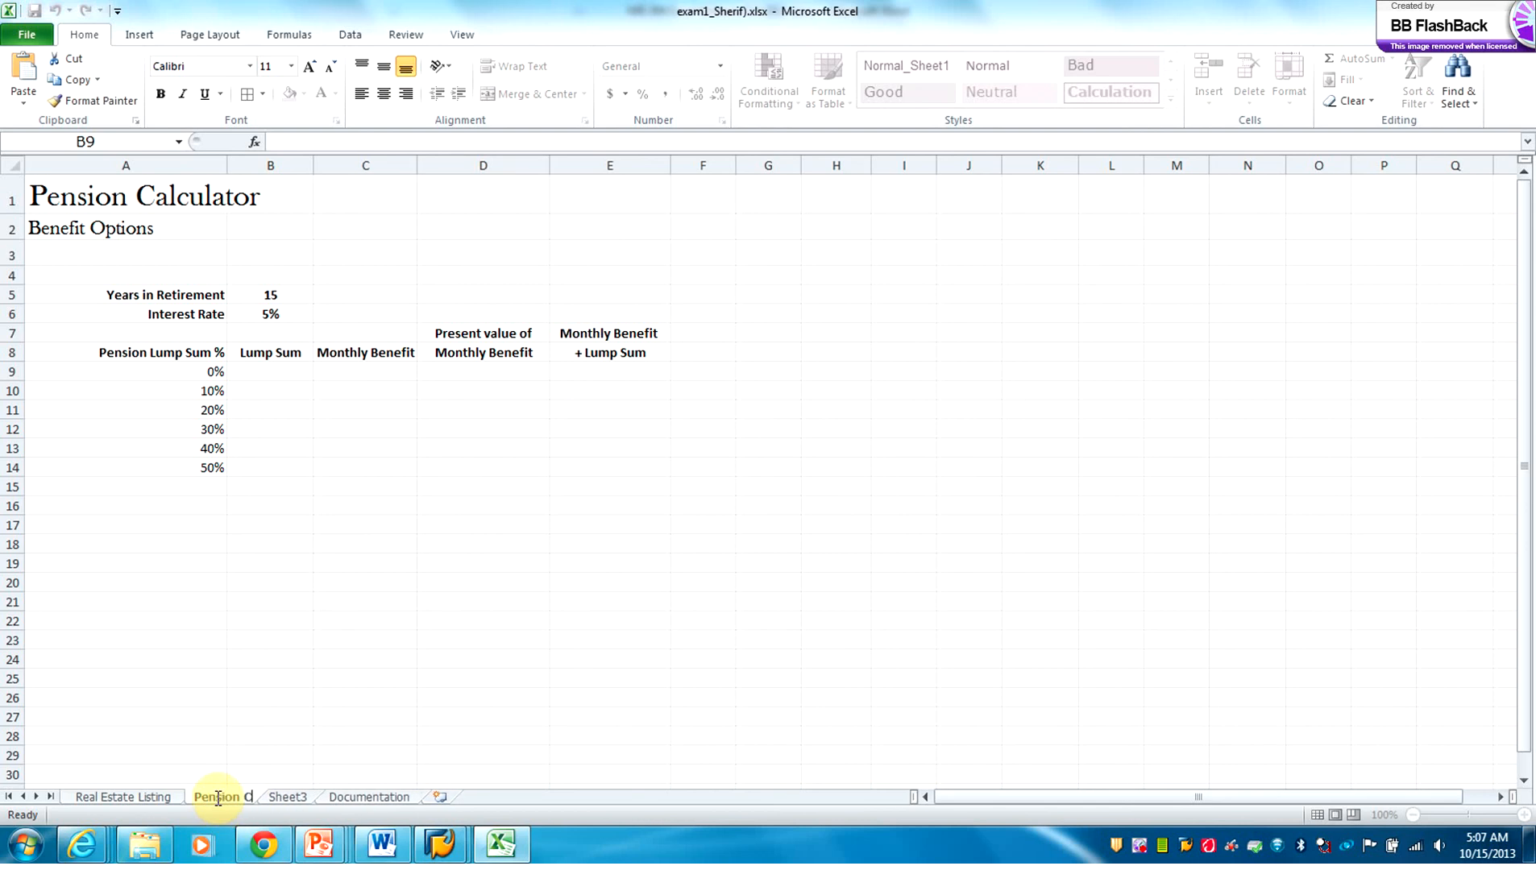
{"action": "type", "text": "alculato"}
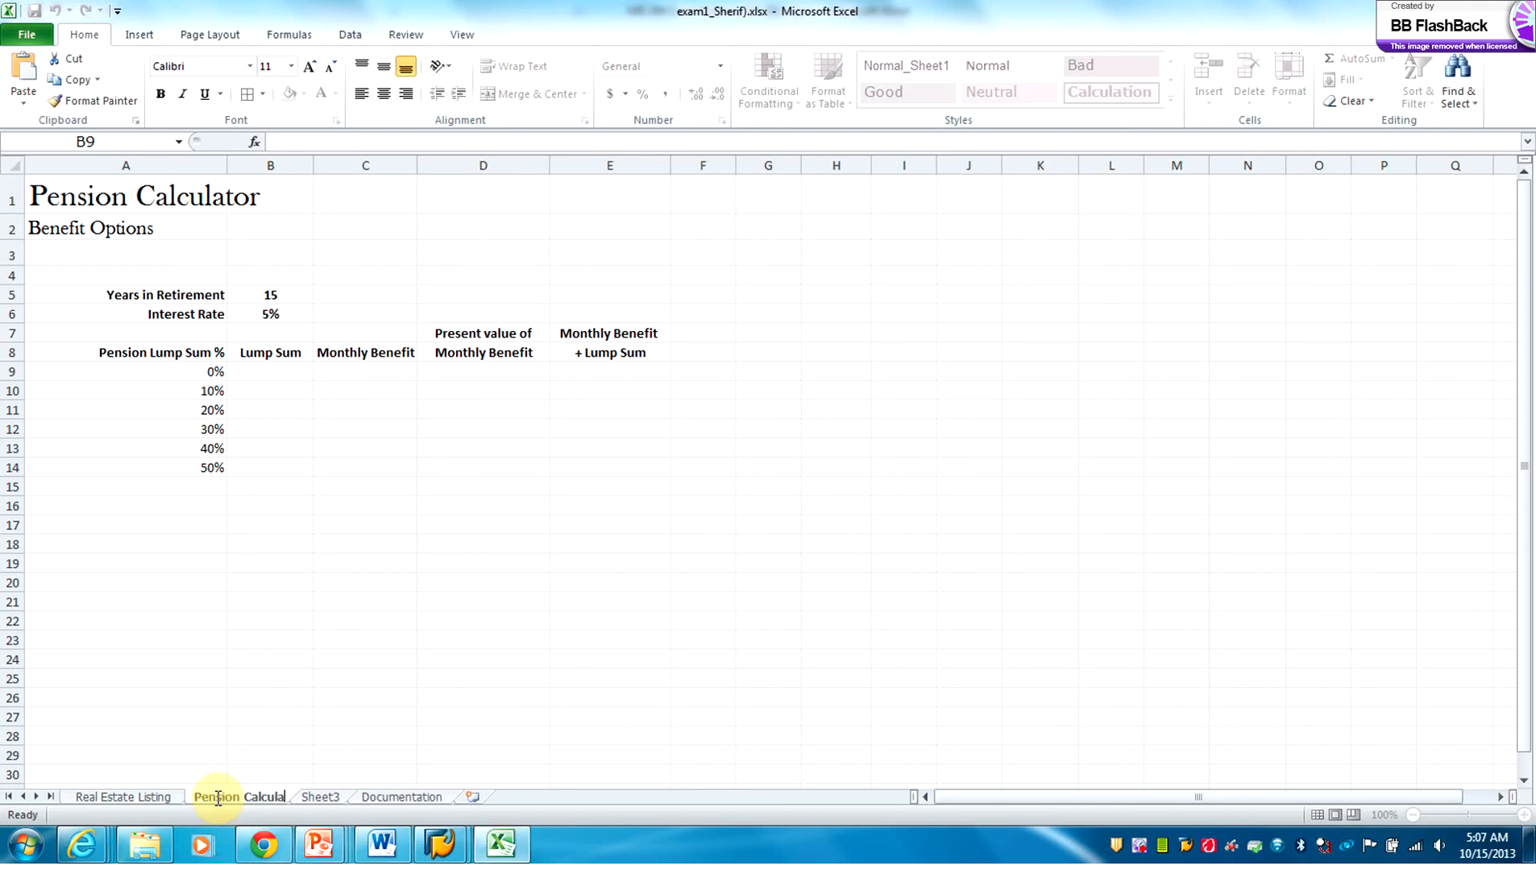
{"action": "type", "text": "r"}
{"action": "key", "text": "Return"}
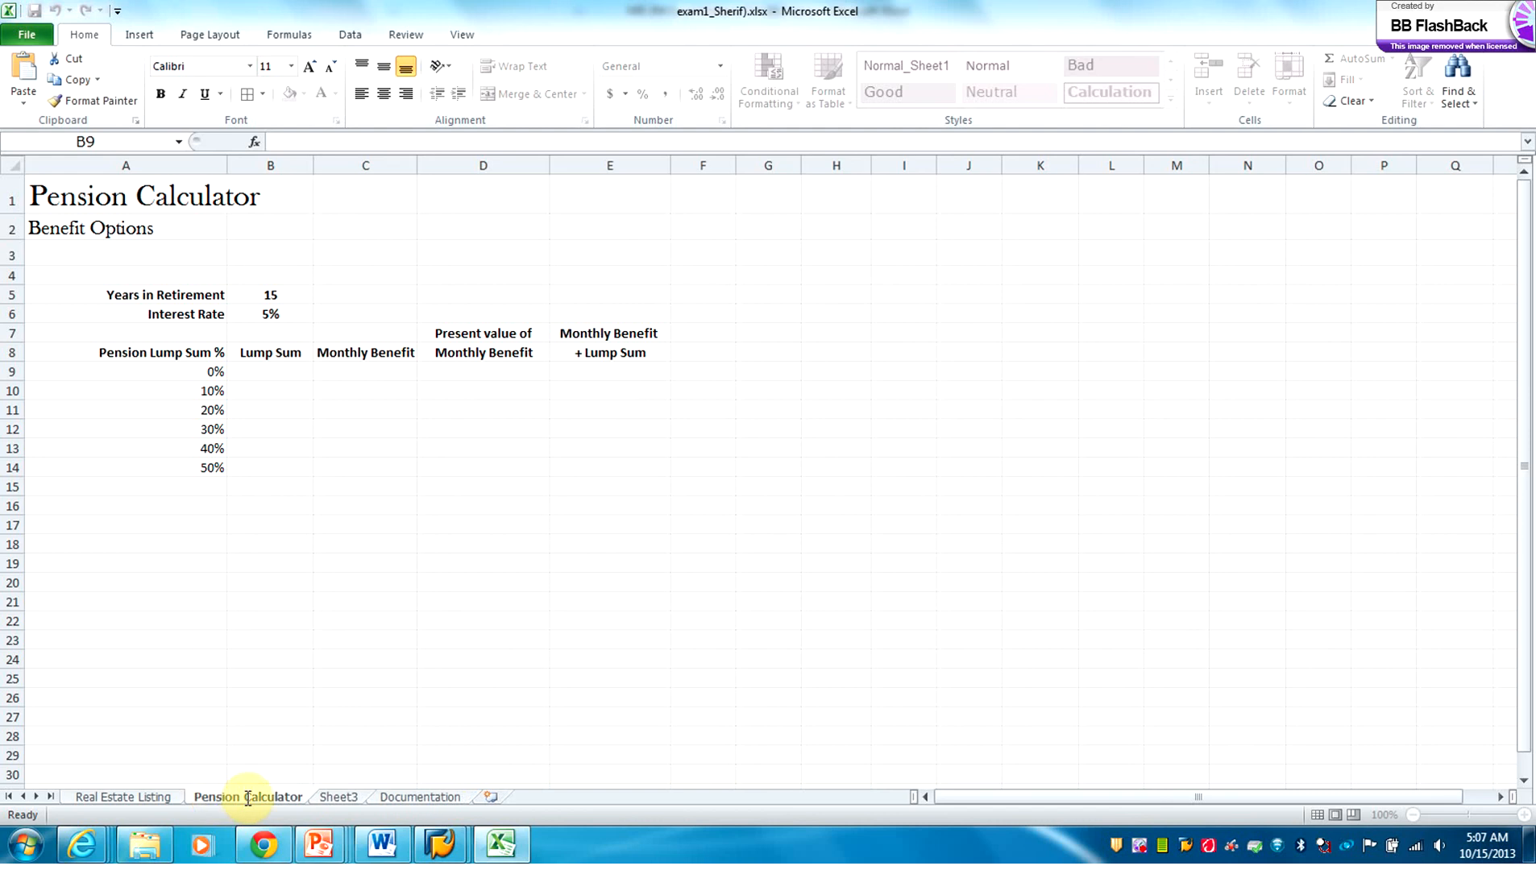
Step: Read the PV function and lump sum requirements of task 8 in Word and return to the Excel workbook
{"action": "left_click", "coordinate": [382, 844]}
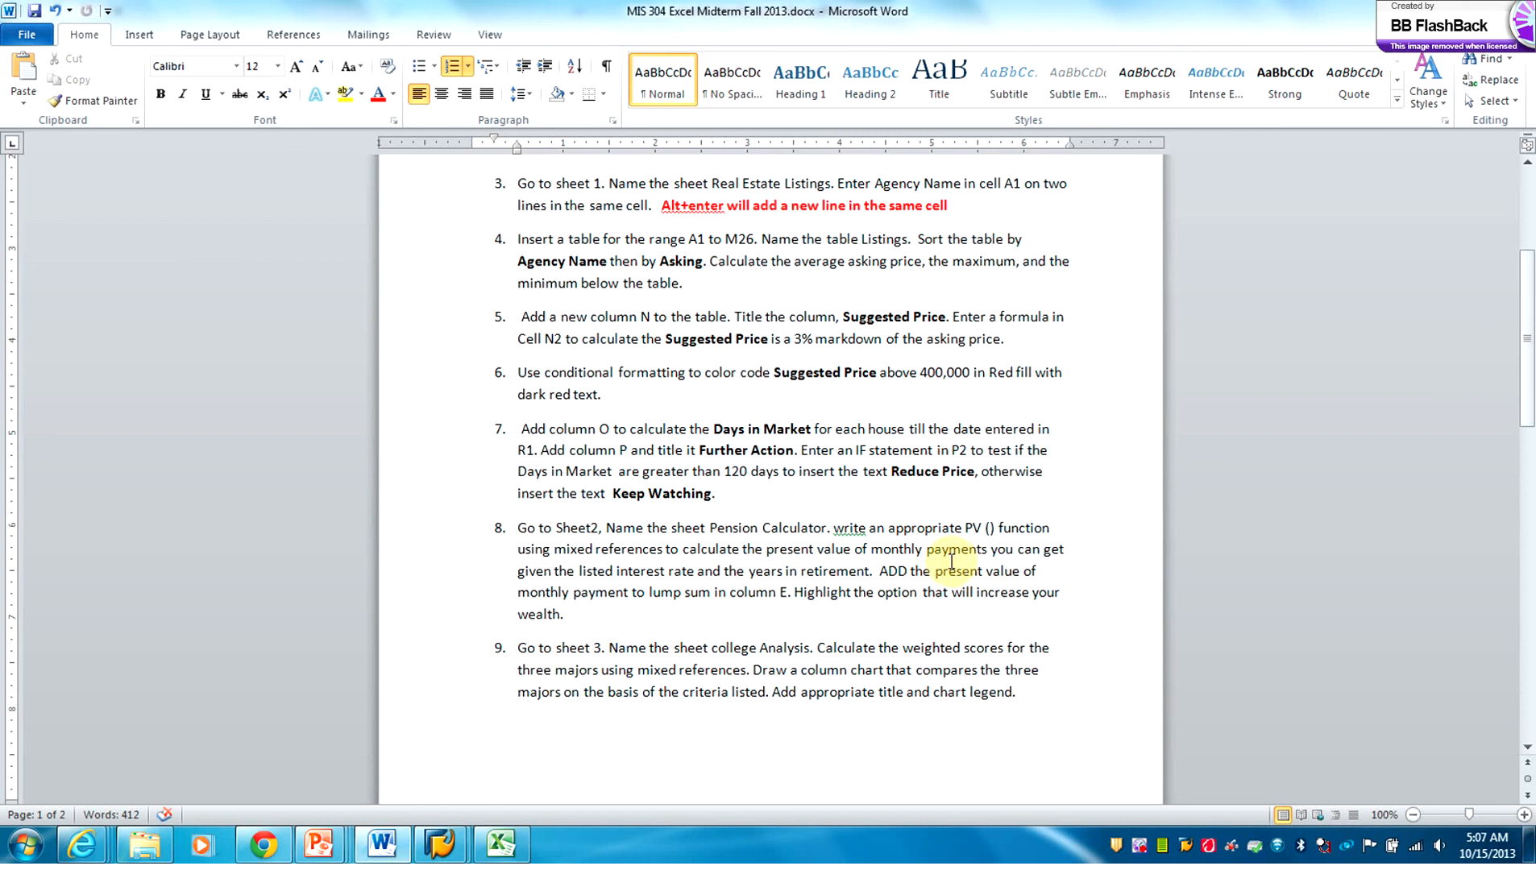
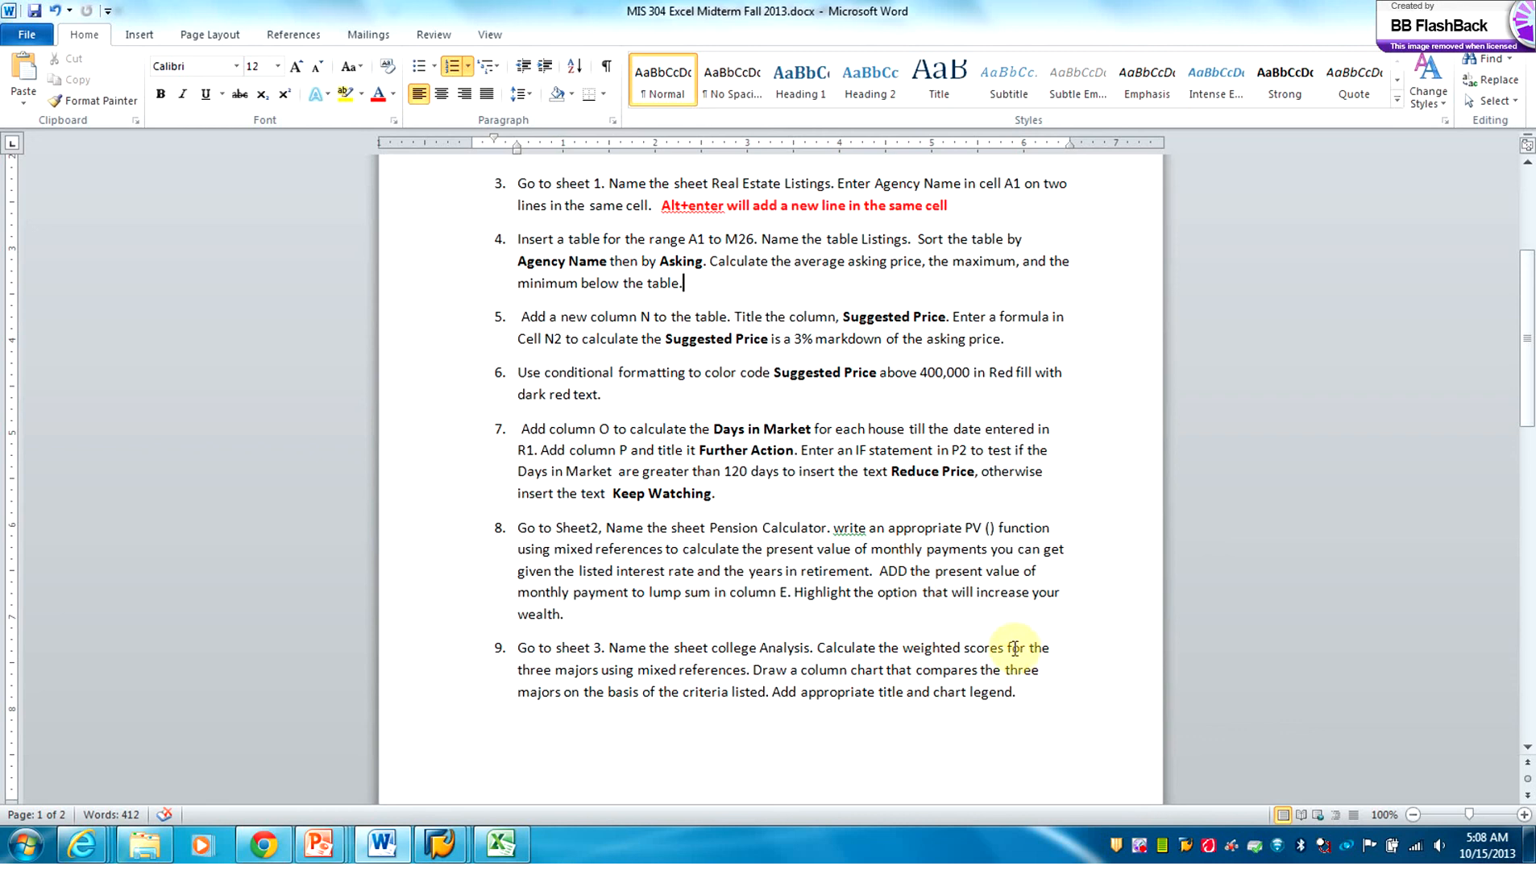
{"action": "left_click", "coordinate": [502, 844]}
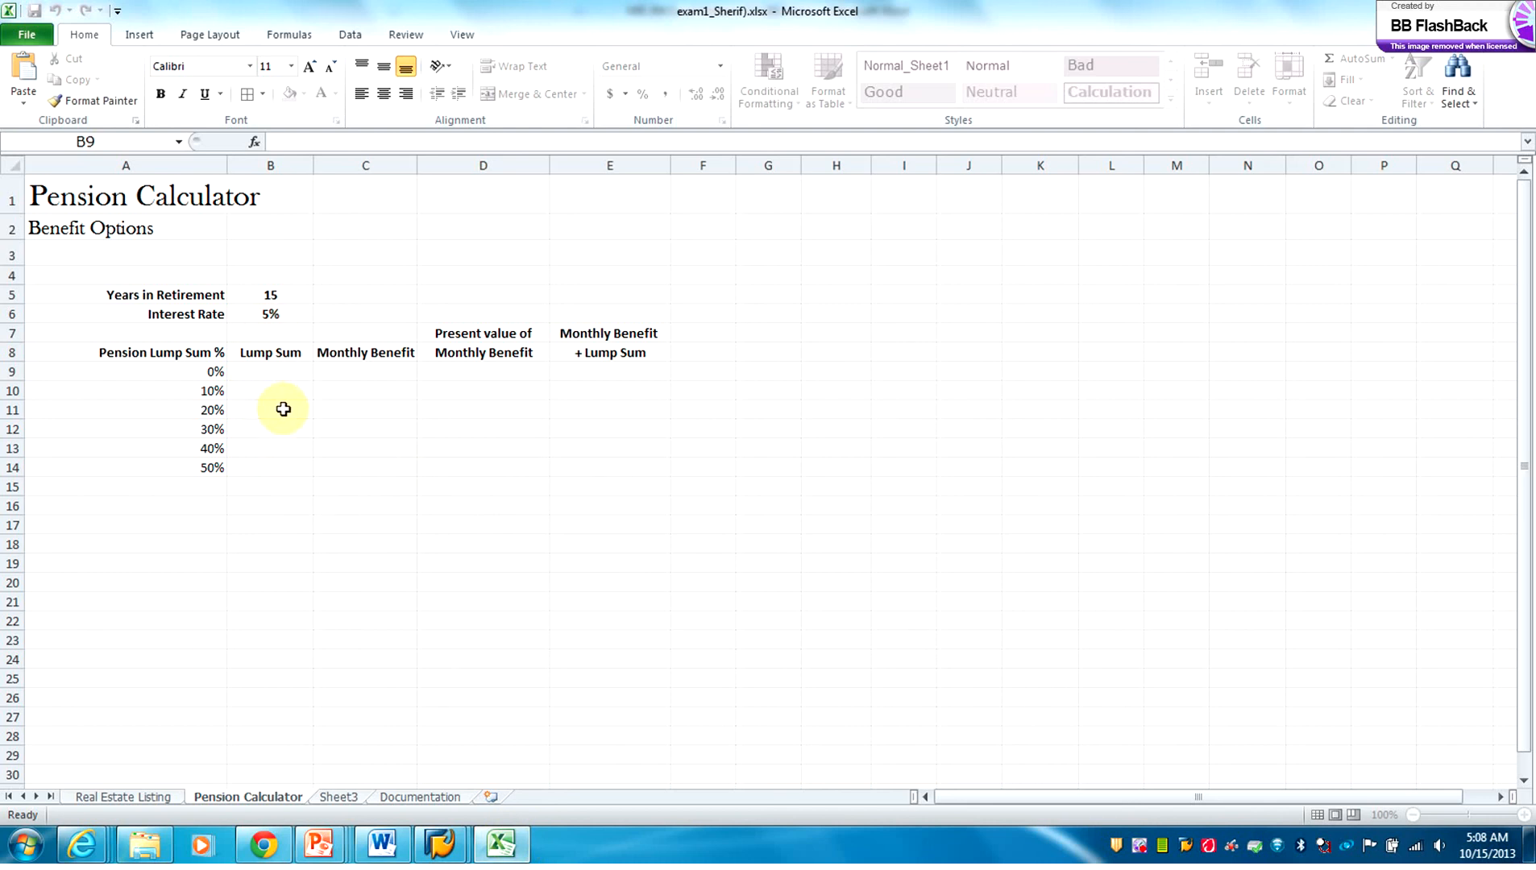
{"action": "left_click", "coordinate": [36, 846]}
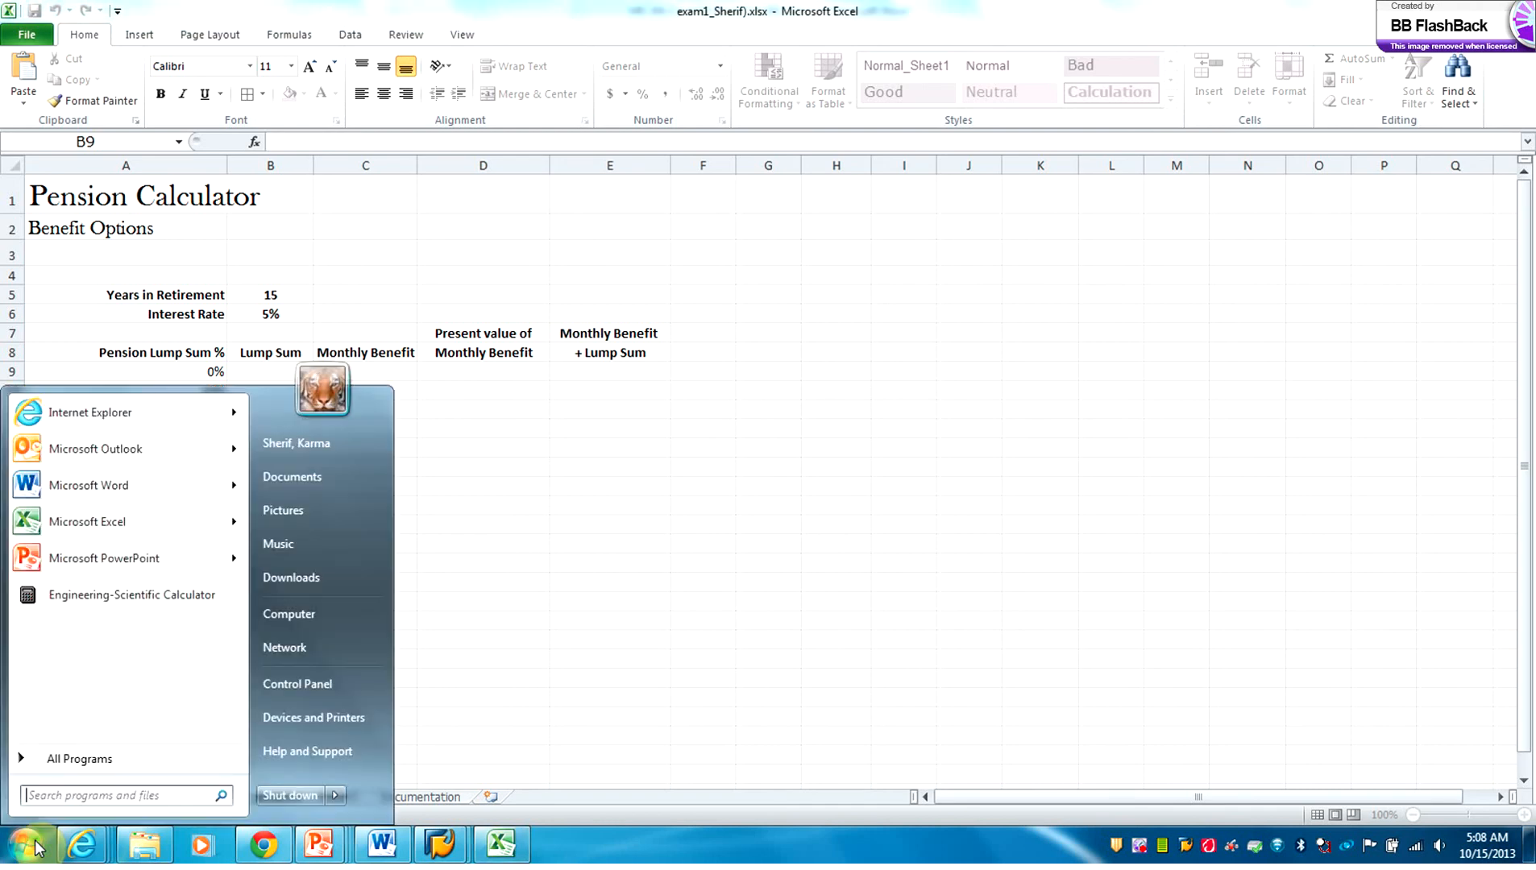
{"action": "mouse_move", "coordinate": [133, 531]}
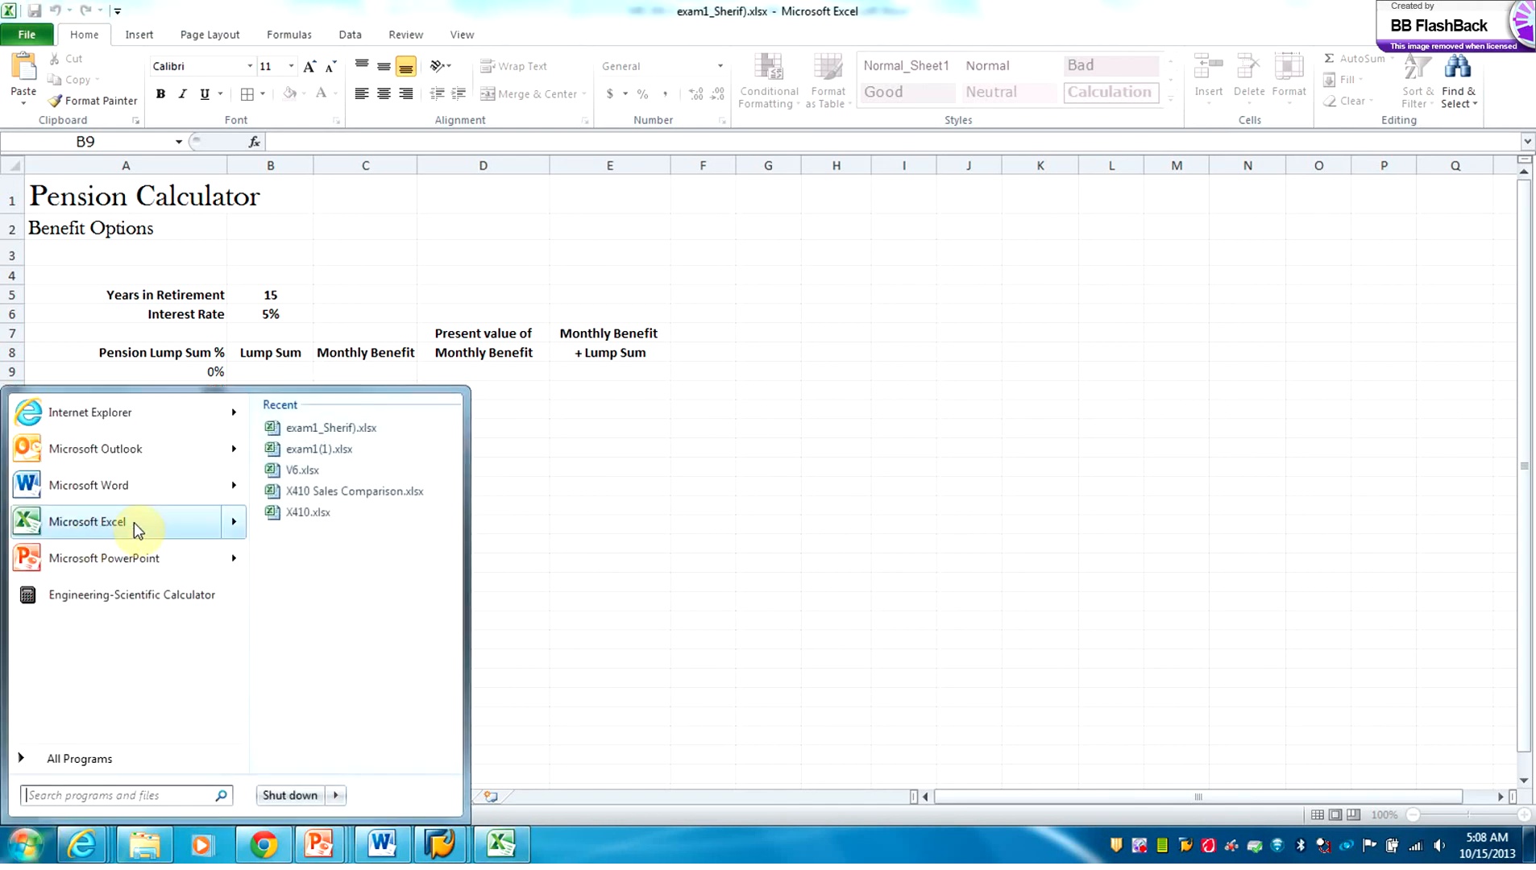
{"action": "left_click", "coordinate": [661, 533]}
Step: Open Pension_04.xlsx from Project 04 in the Portfolio Projects on Business Analysis data files on drive C and select cell D9
{"action": "left_click", "coordinate": [26, 34]}
{"action": "left_click", "coordinate": [55, 121]}
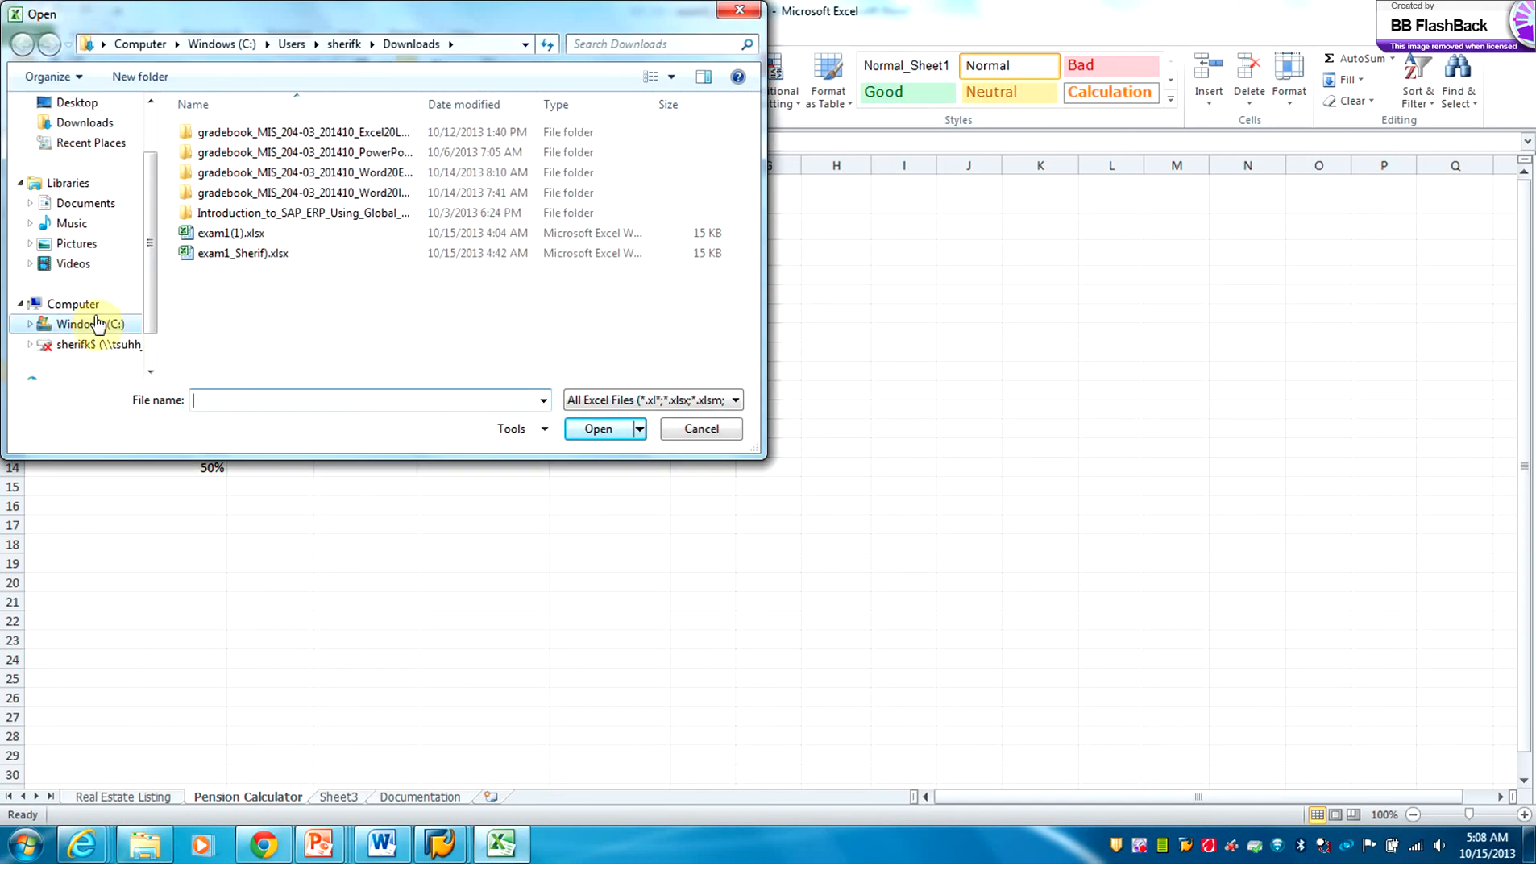
{"action": "left_click", "coordinate": [90, 325]}
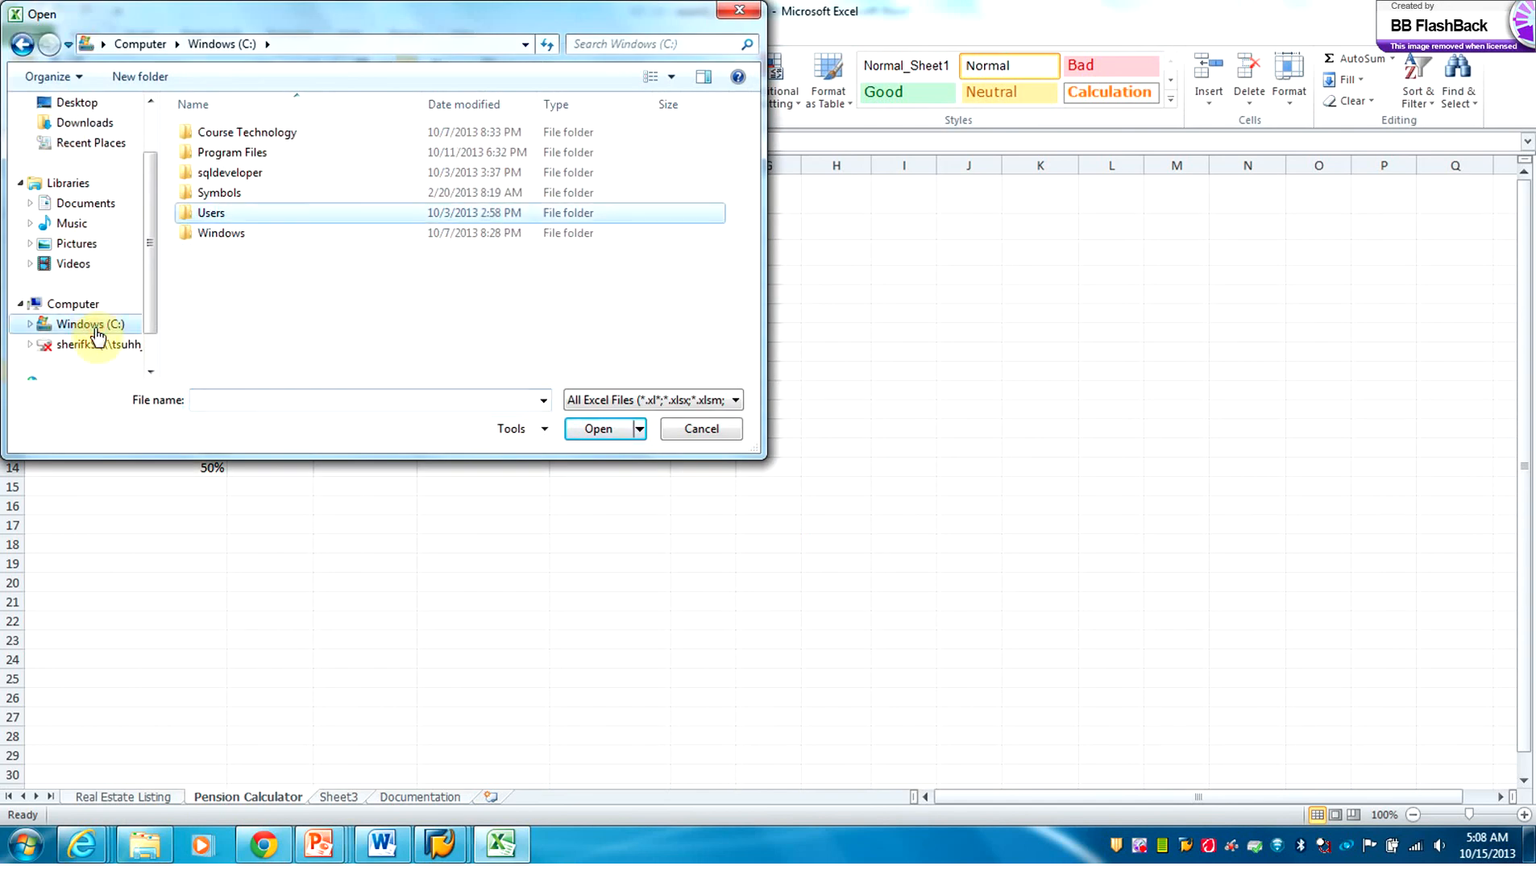
{"action": "double_click", "coordinate": [265, 131]}
{"action": "double_click", "coordinate": [265, 130]}
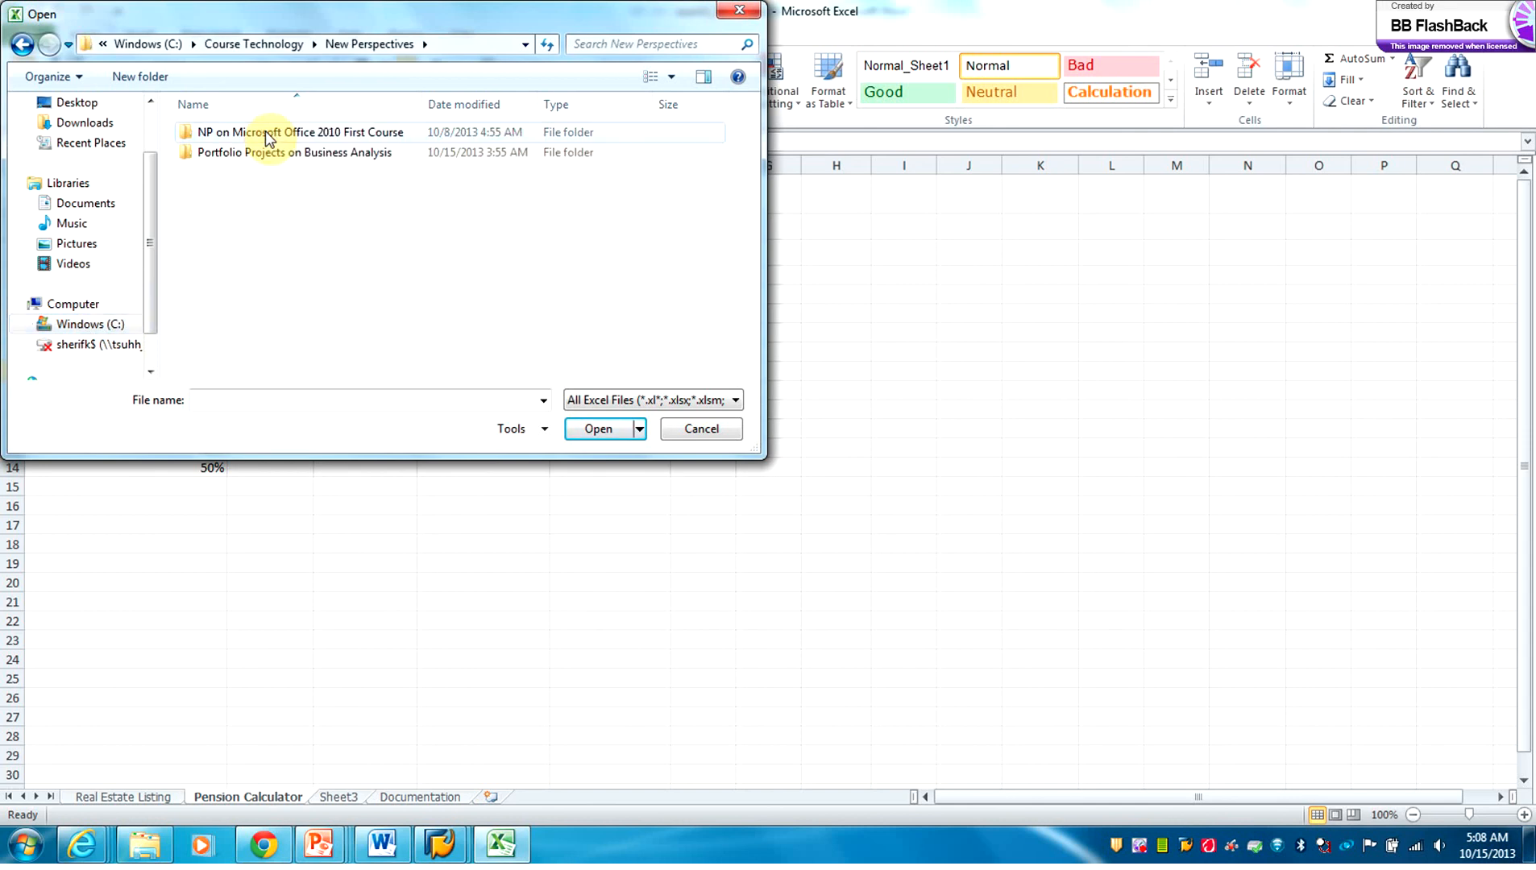
{"action": "double_click", "coordinate": [255, 151]}
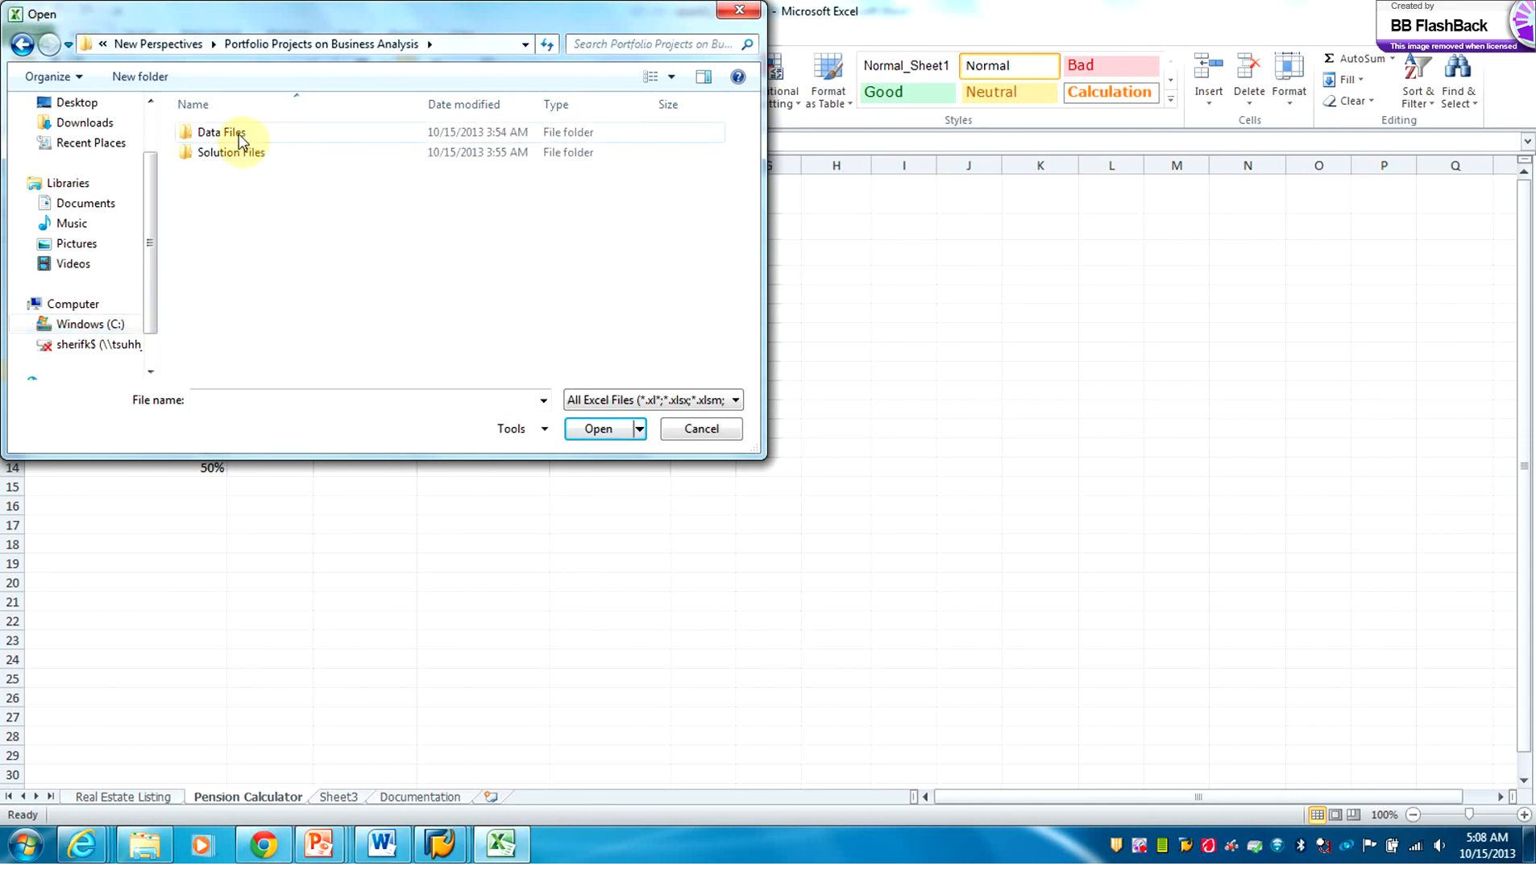
{"action": "double_click", "coordinate": [244, 141]}
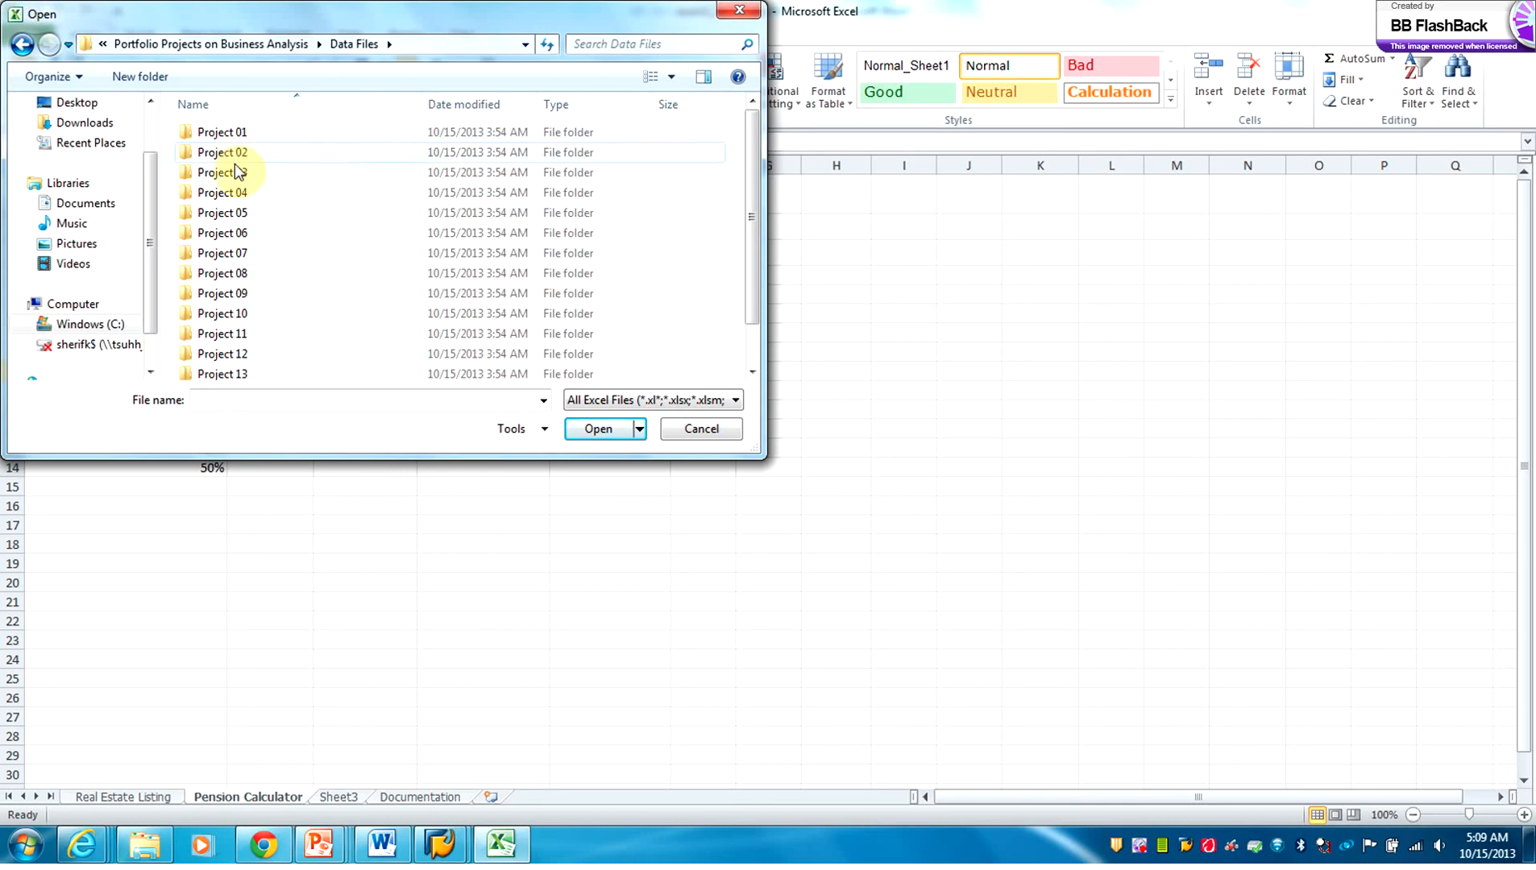
{"action": "double_click", "coordinate": [238, 194]}
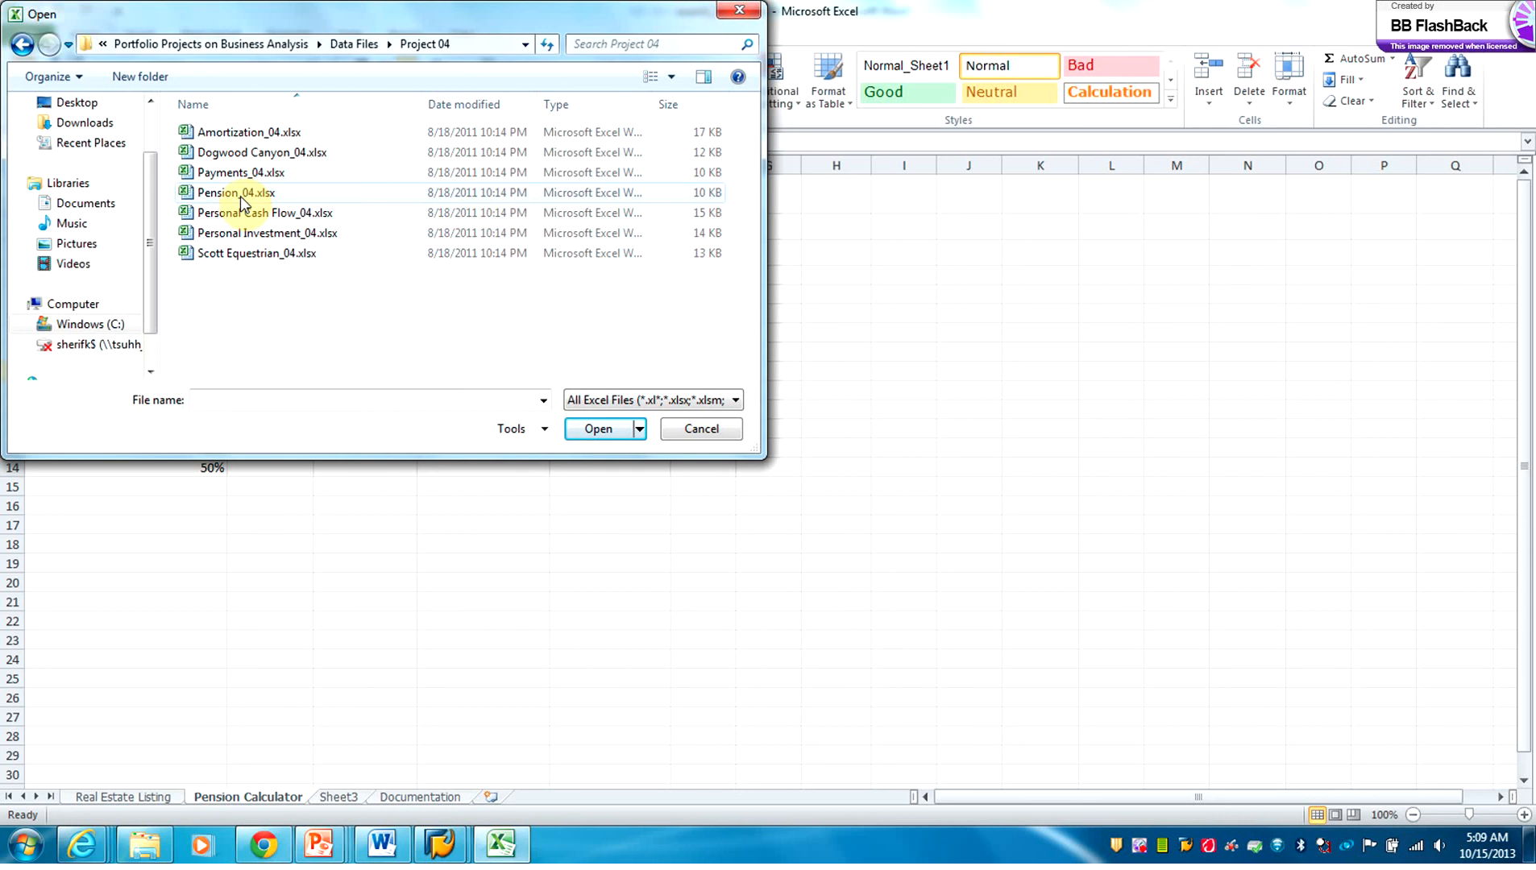
{"action": "double_click", "coordinate": [240, 196]}
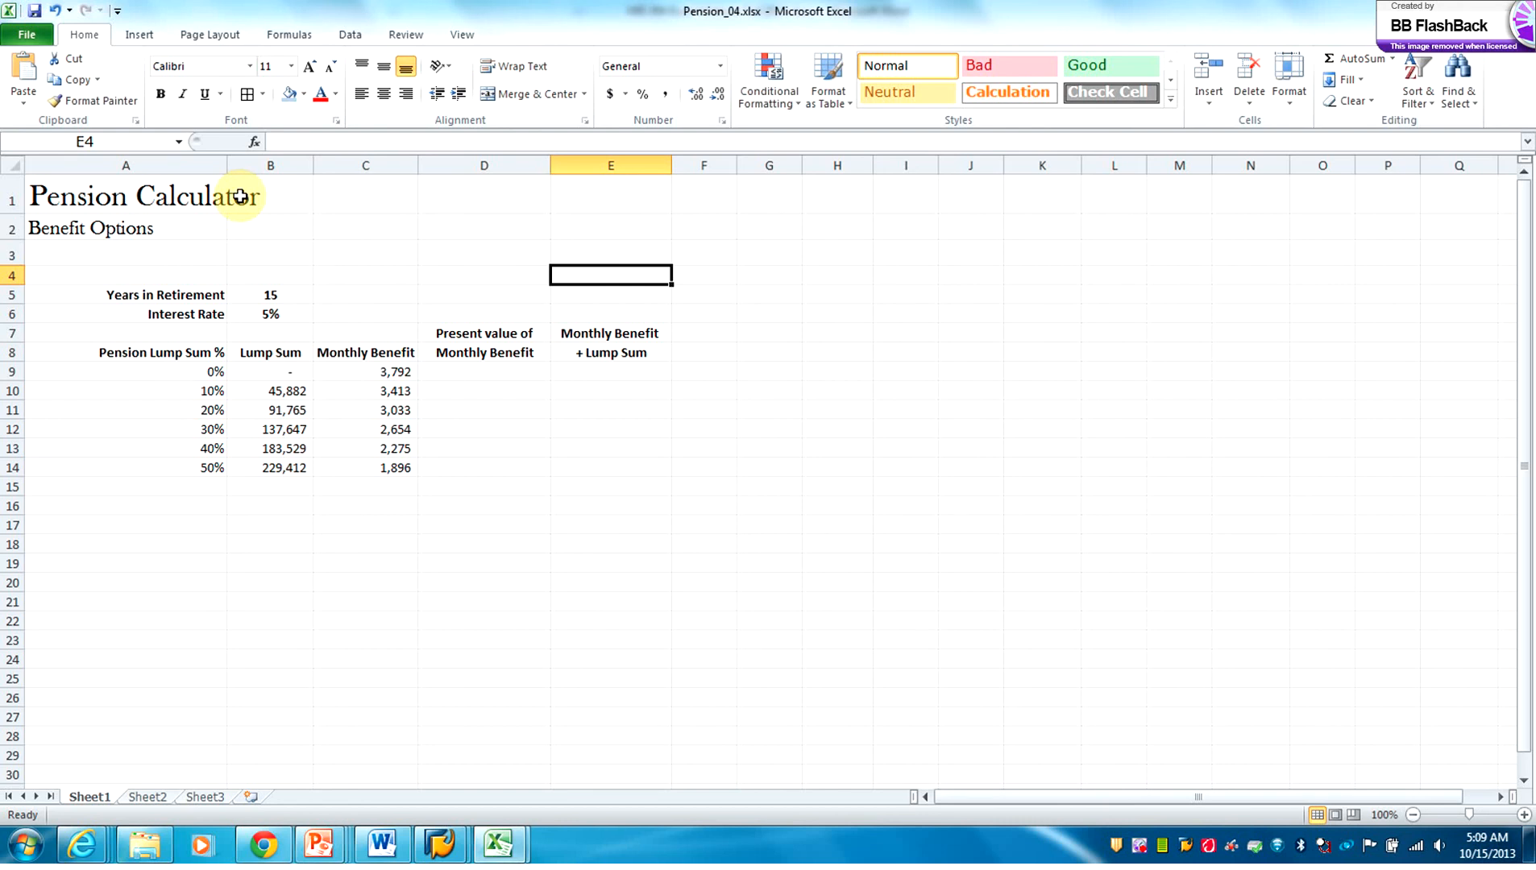
{"action": "left_click", "coordinate": [471, 376]}
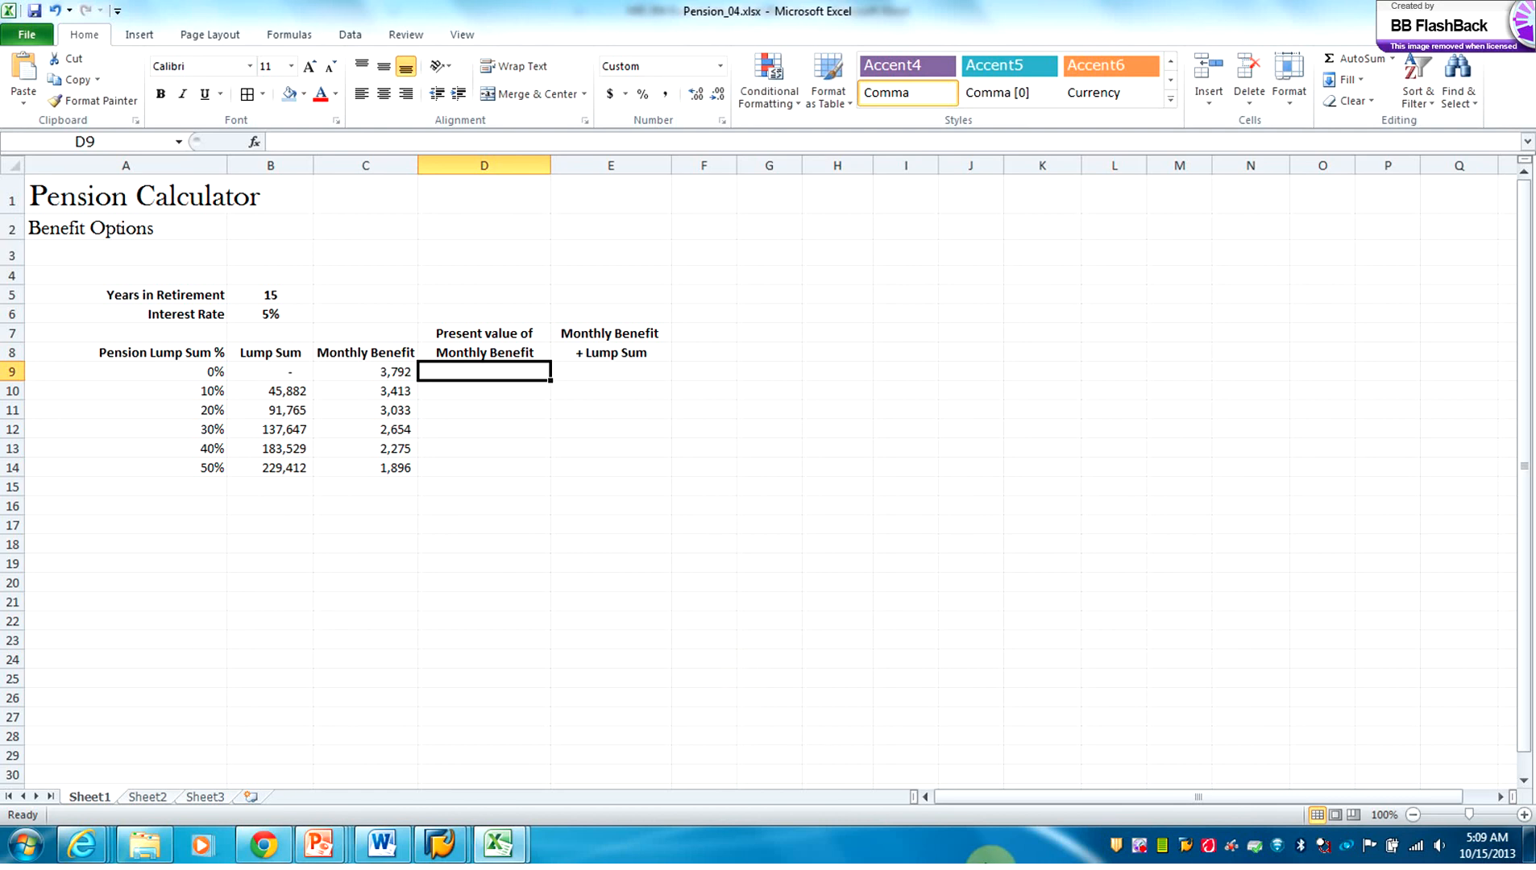
{"action": "left_click", "coordinate": [1139, 848]}
{"action": "right_click", "coordinate": [1139, 848]}
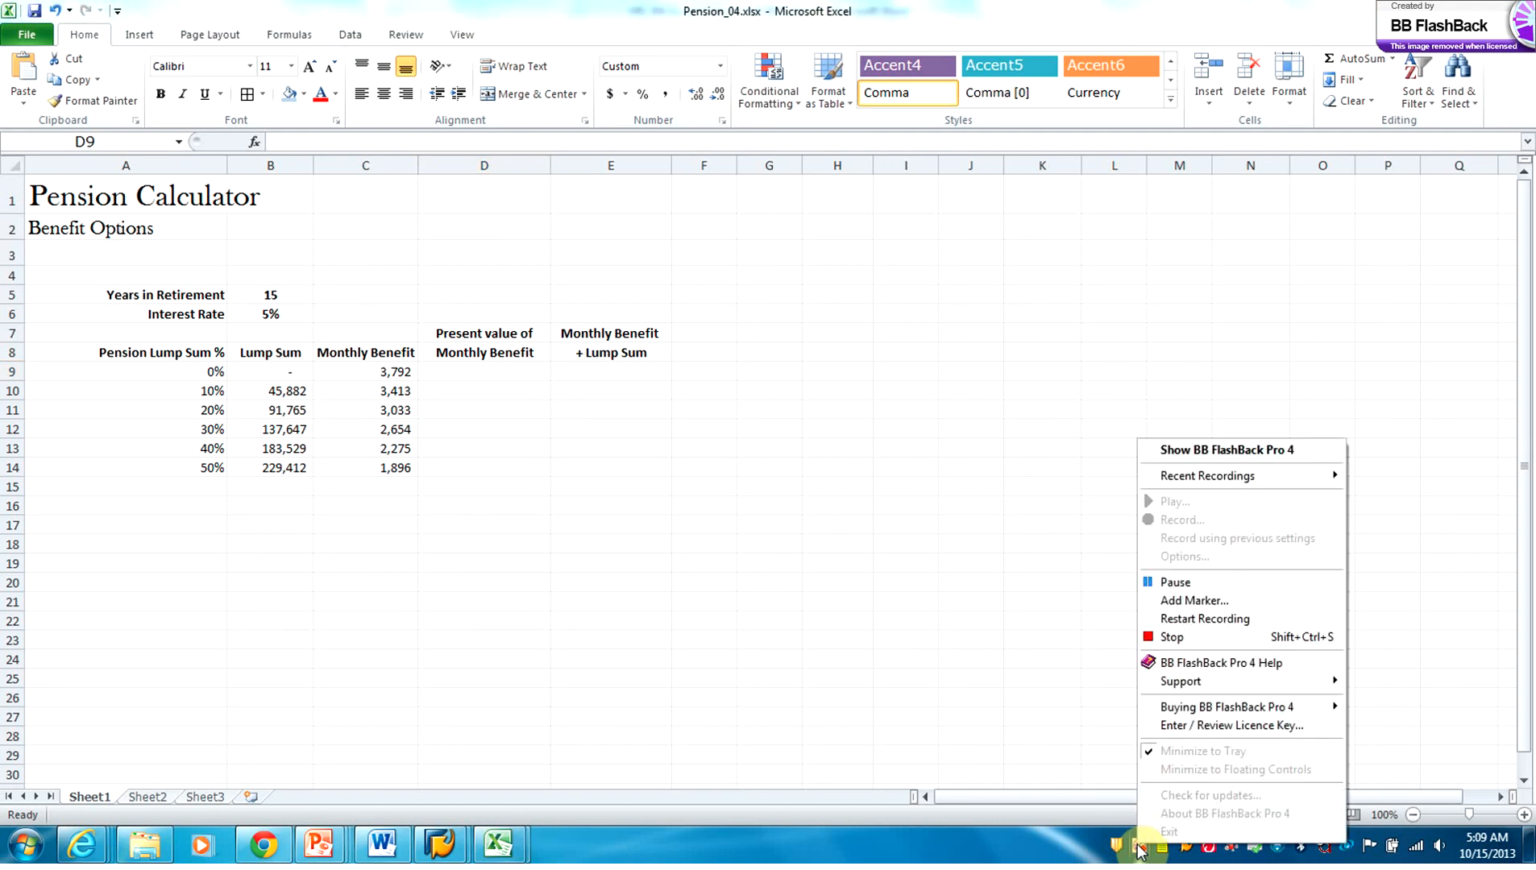